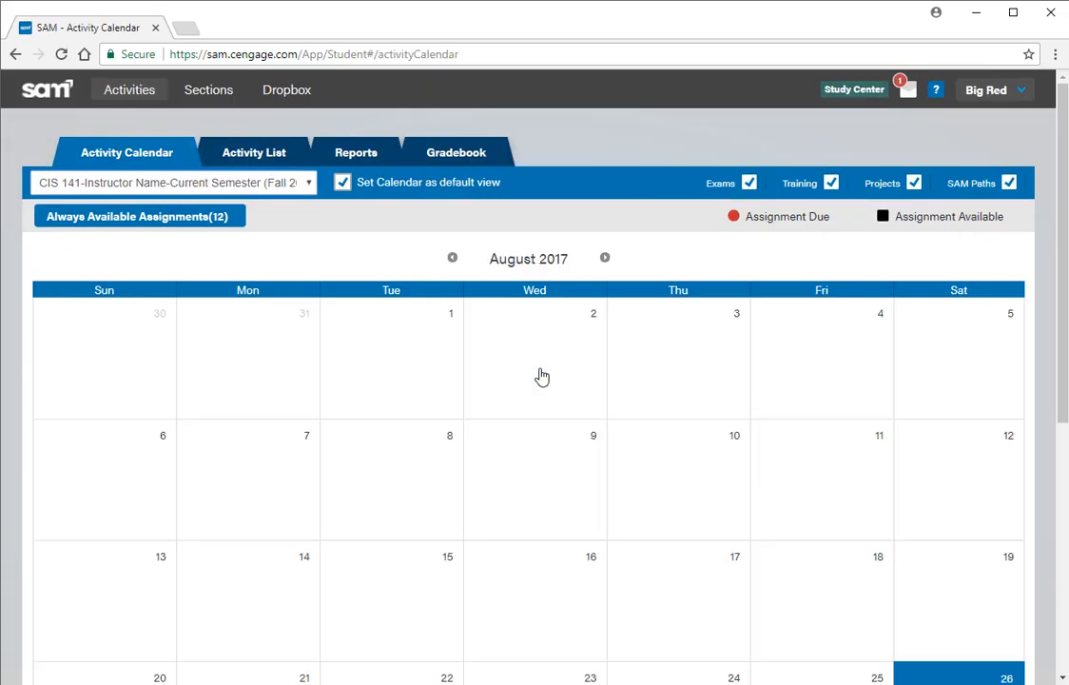
# Open the CIS 141-Excel 4 project from the activity list and start the assignment
pyautogui.click(271, 157)
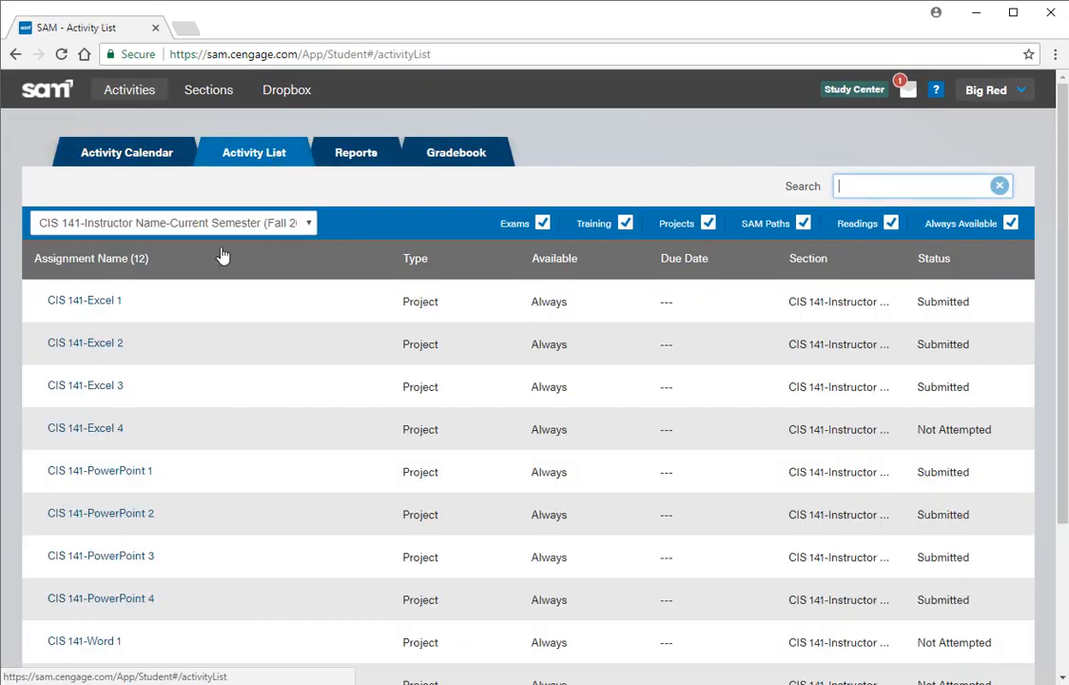
pyautogui.click(98, 435)
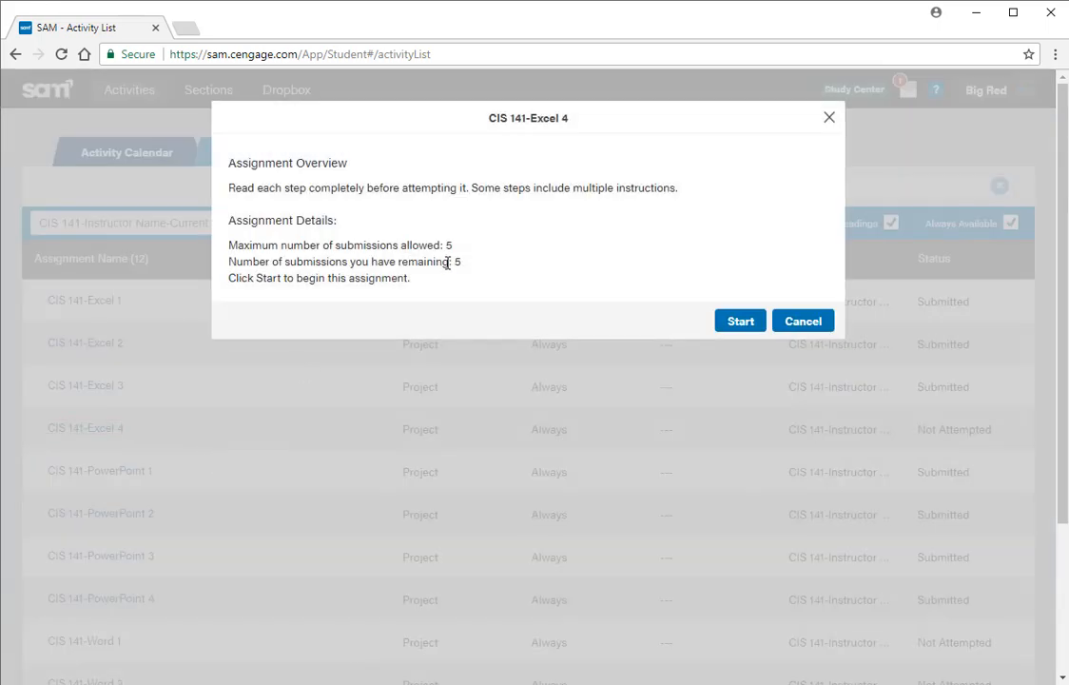
pyautogui.click(747, 325)
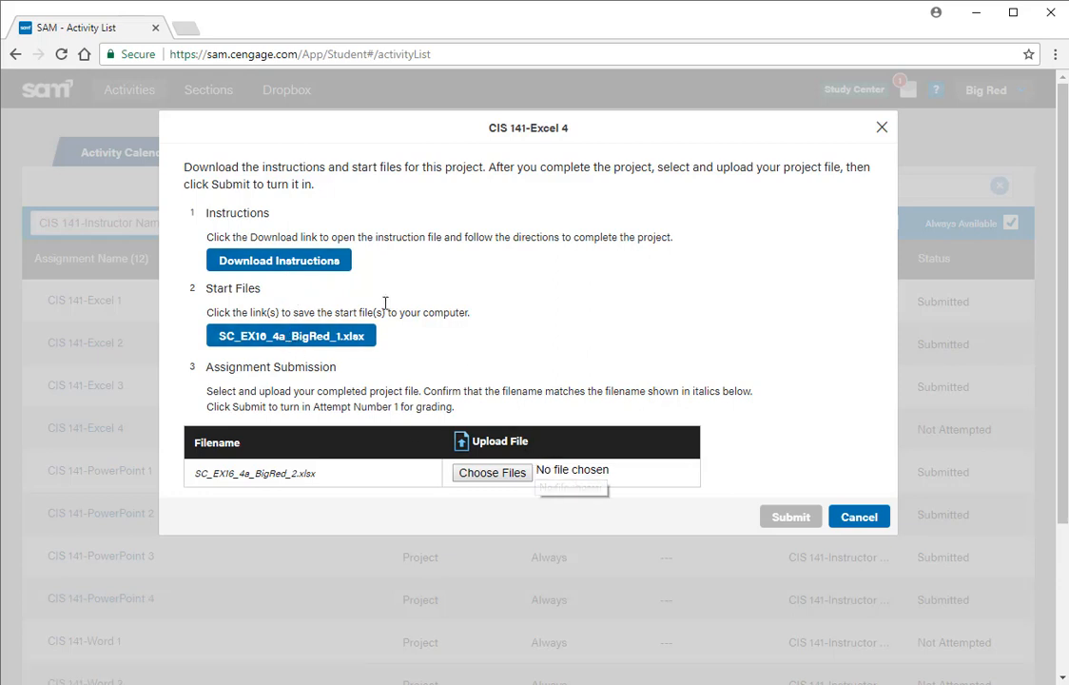
# Download Instructions_SC_EX16_4a.docx to the Desktop, open it in Word with editing enabled, and highlight the Getting Started instructions
pyautogui.click(294, 267)
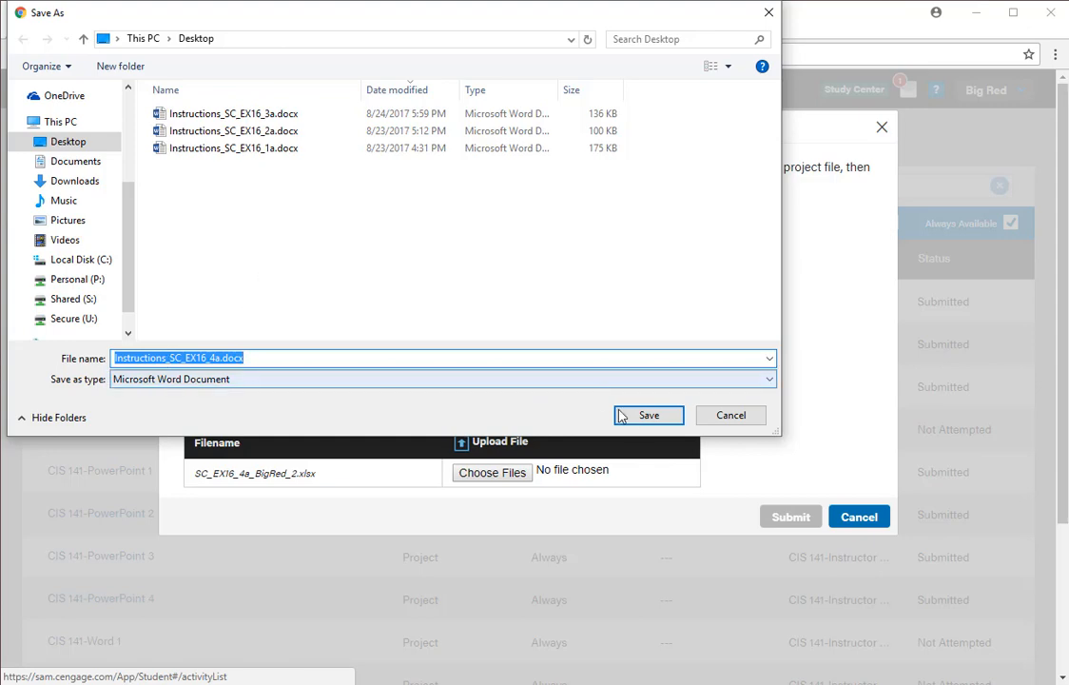
pyautogui.click(646, 415)
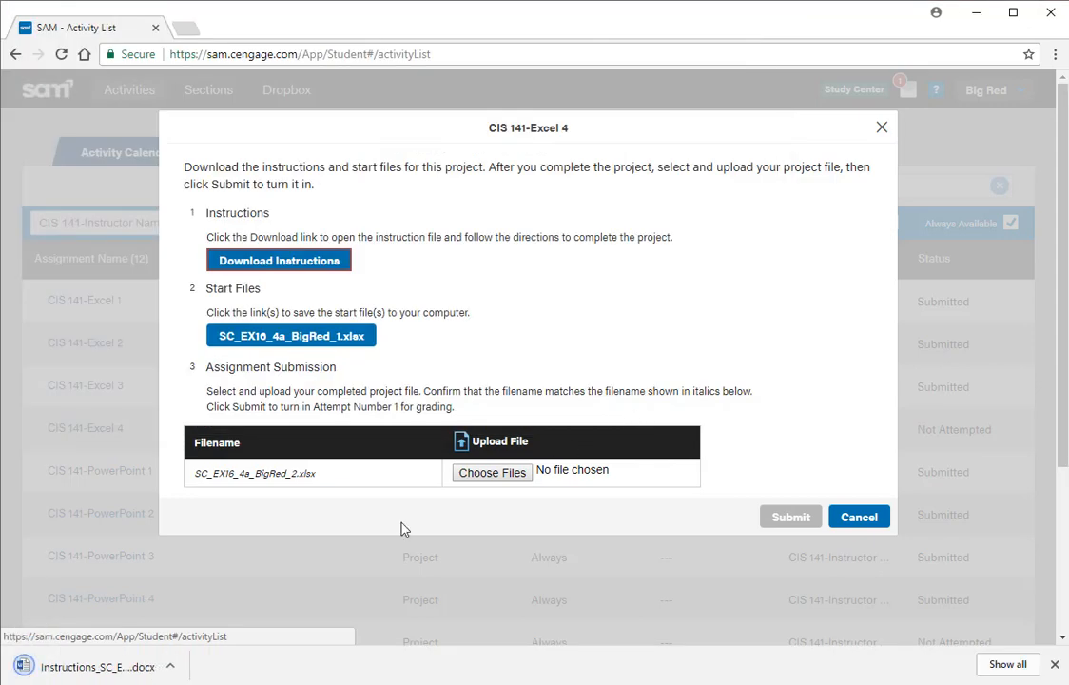
pyautogui.click(118, 664)
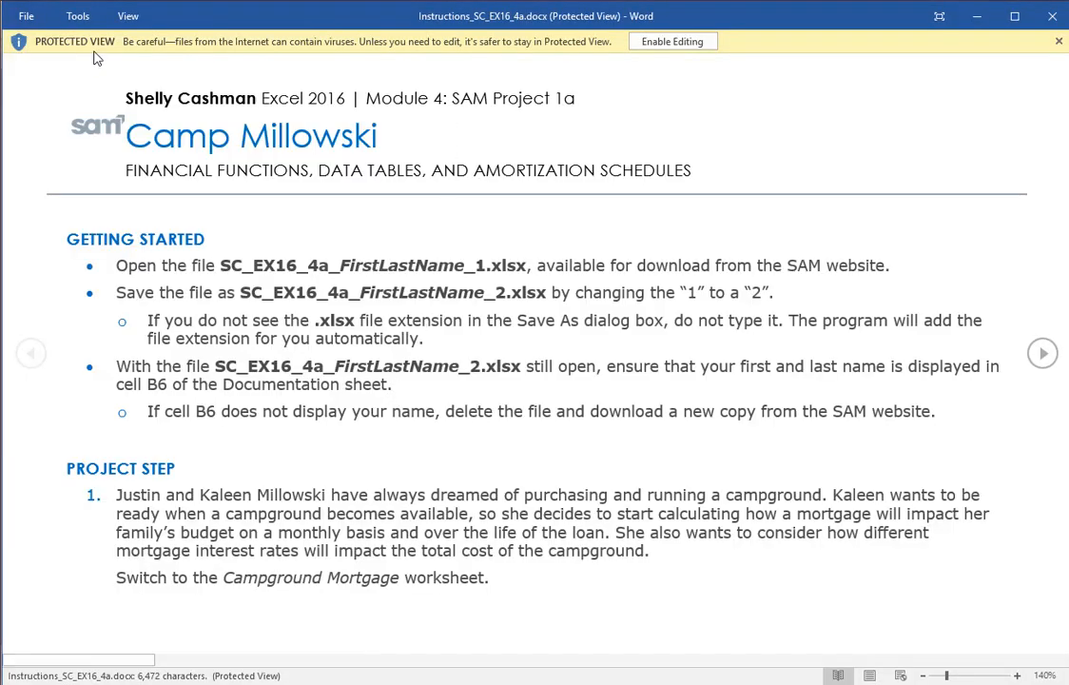
pyautogui.click(674, 46)
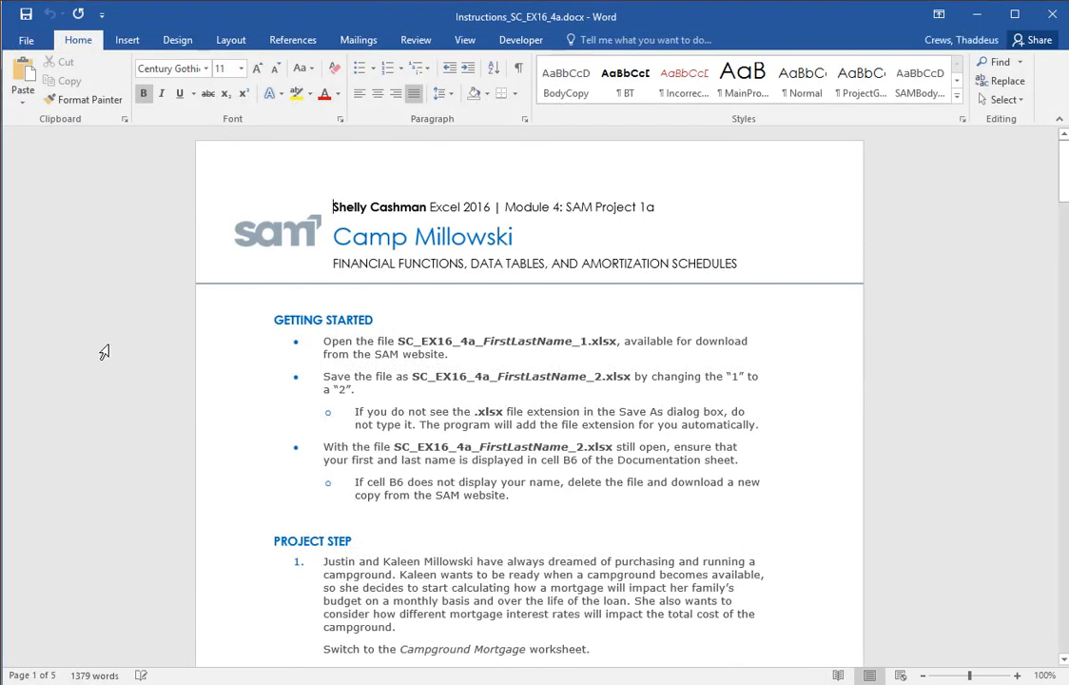
pyautogui.moveTo(206, 342); pyautogui.dragTo(181, 505)
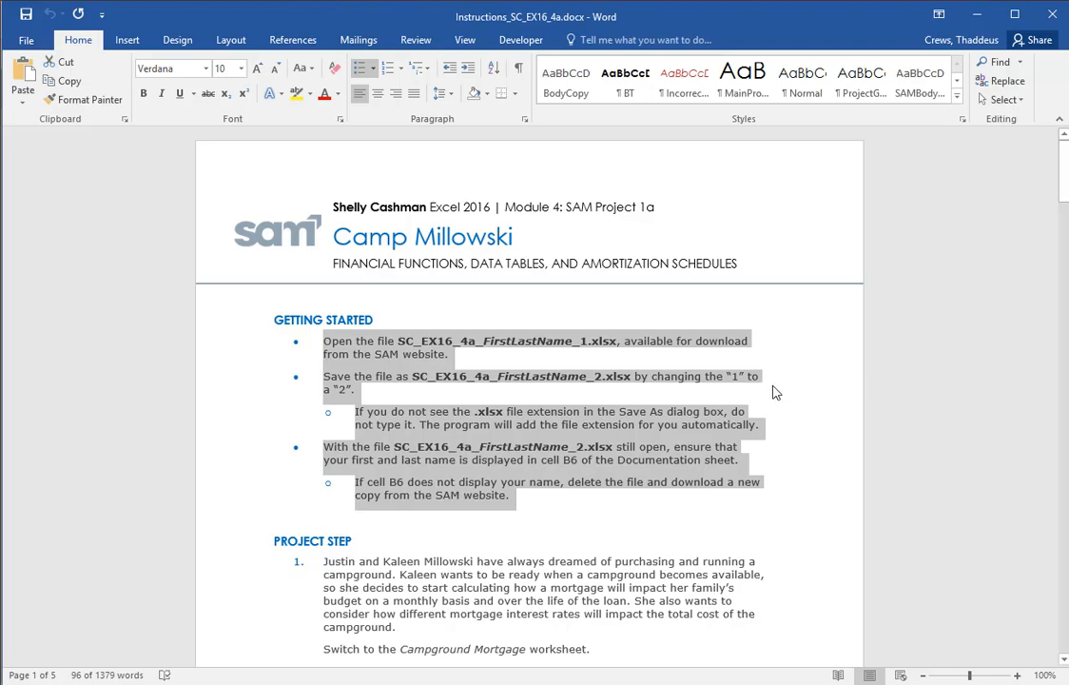
# From the SAM assignment in Chrome, save the start file to the Desktop as SC_EX16_4a_BigRed_2.xlsx and check the author in cell B6
pyautogui.hotkey('alt', 'Tab')
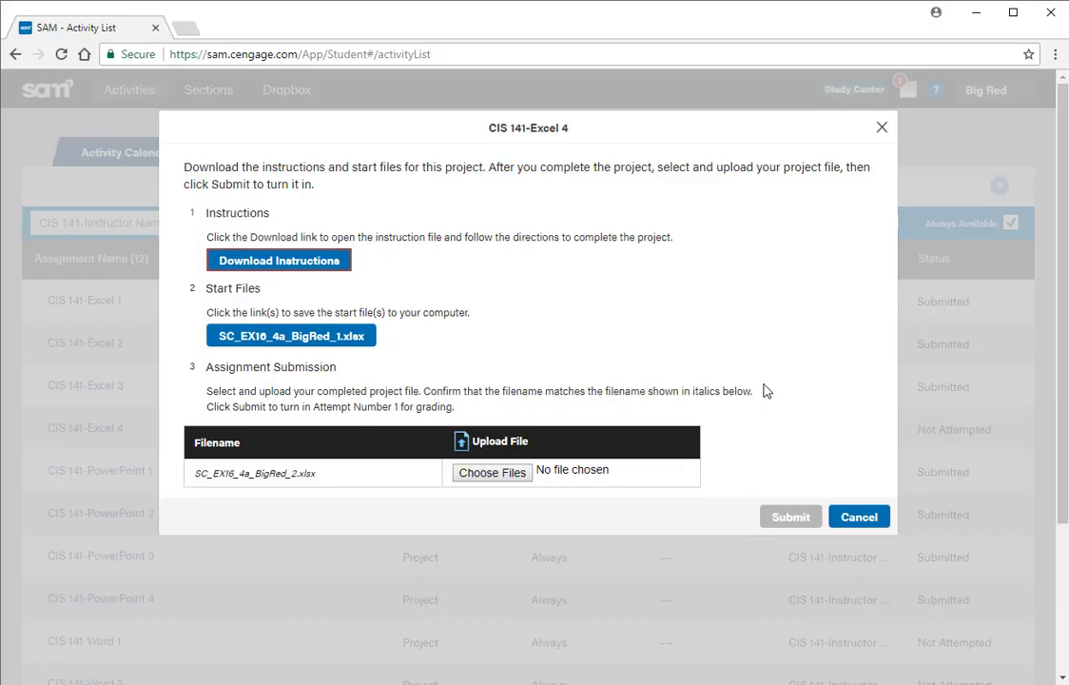
pyautogui.click(305, 340)
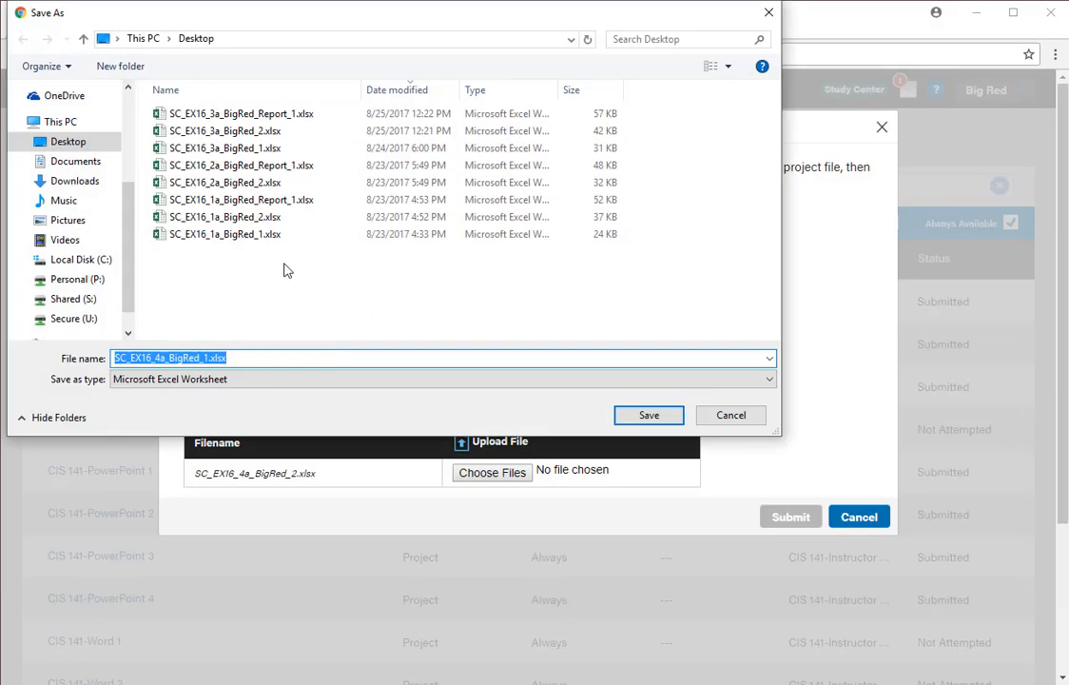
pyautogui.click(207, 361)
pyautogui.press('BackSpace')
pyautogui.write('2')
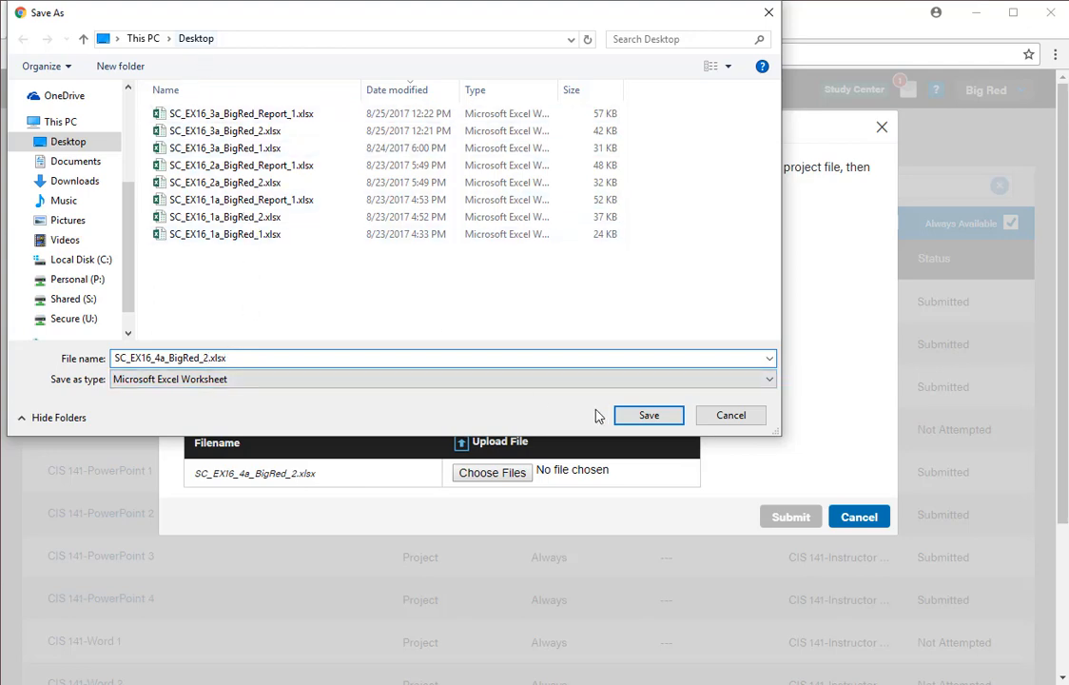
pyautogui.click(639, 422)
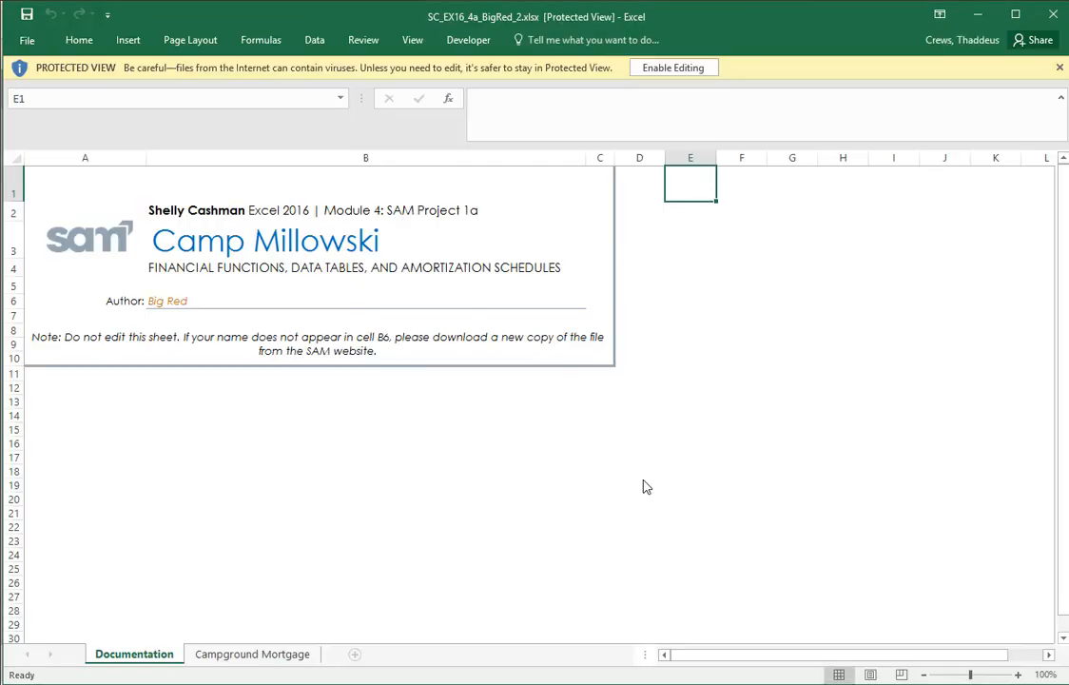
pyautogui.click(185, 311)
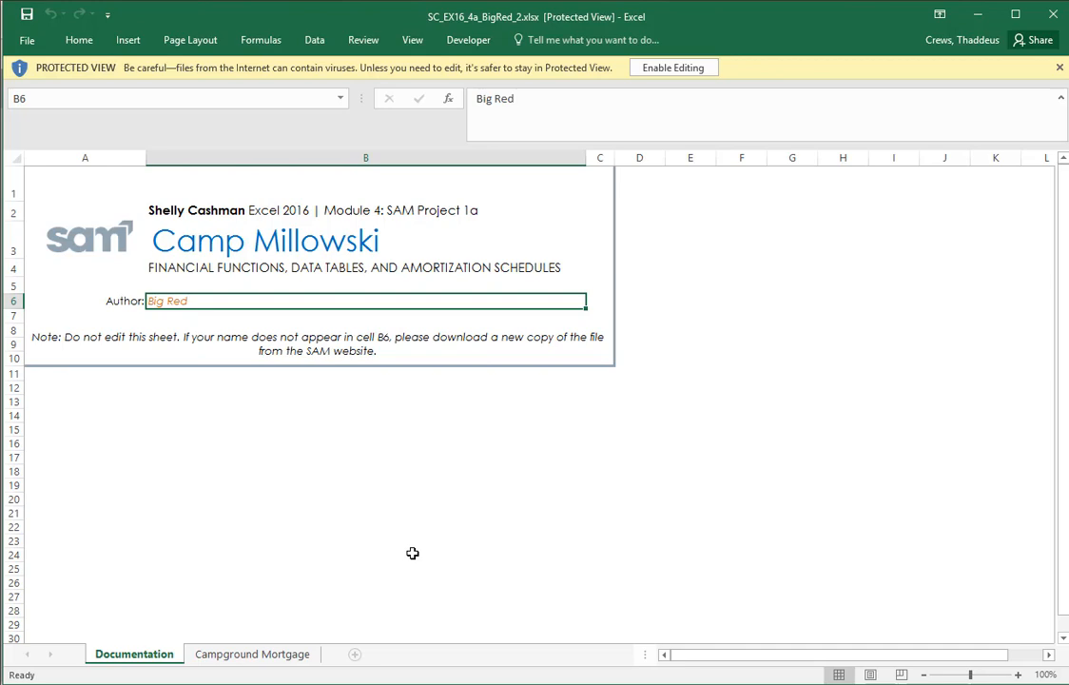
# Read project step 1 in the Word instructions and bring up the Campground Mortgage worksheet in the Excel workbook
pyautogui.hotkey('alt', 'Tab')
pyautogui.hotkey('alt', 'Tab')
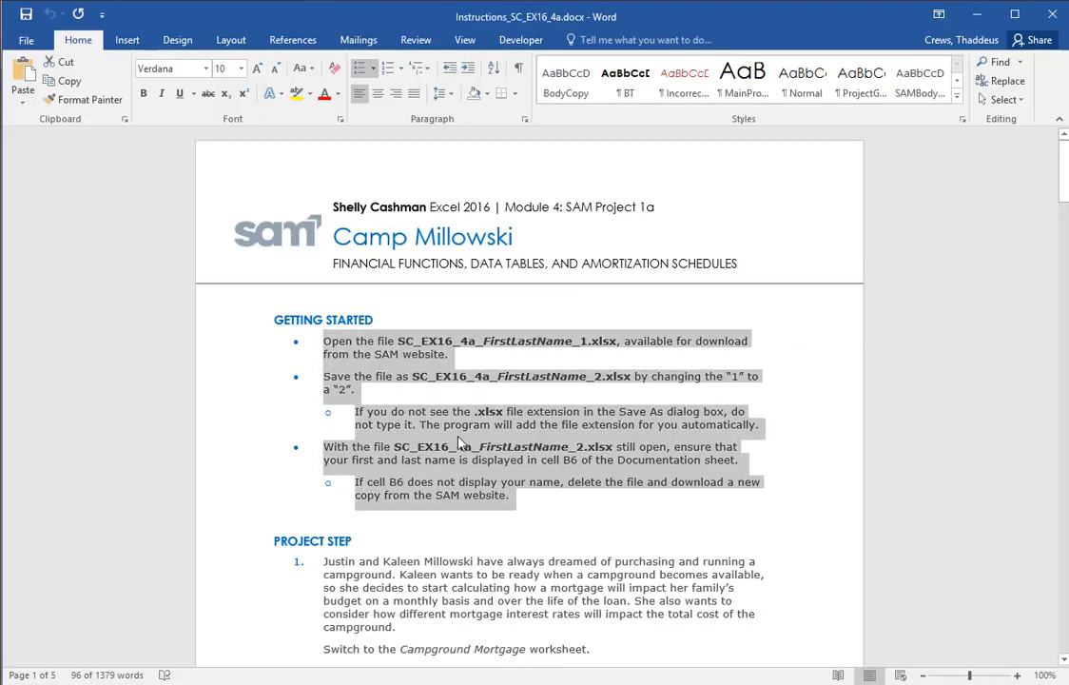
pyautogui.scroll(-3, 453, 539)
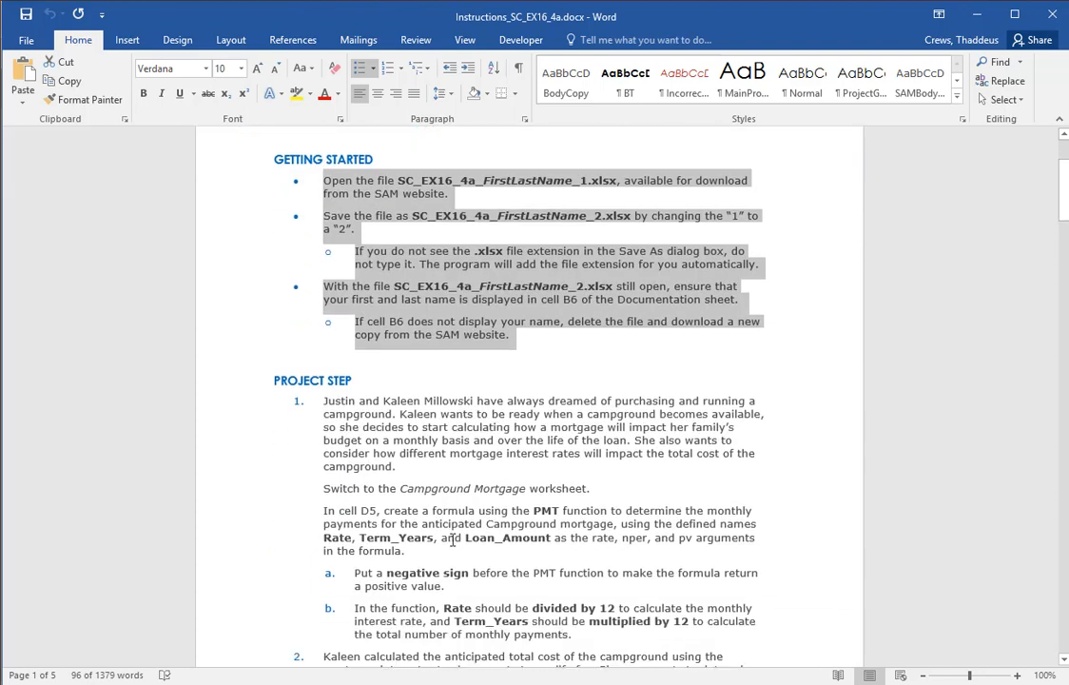
pyautogui.scroll(-2, 452, 539)
pyautogui.moveTo(226, 329); pyautogui.dragTo(195, 568)
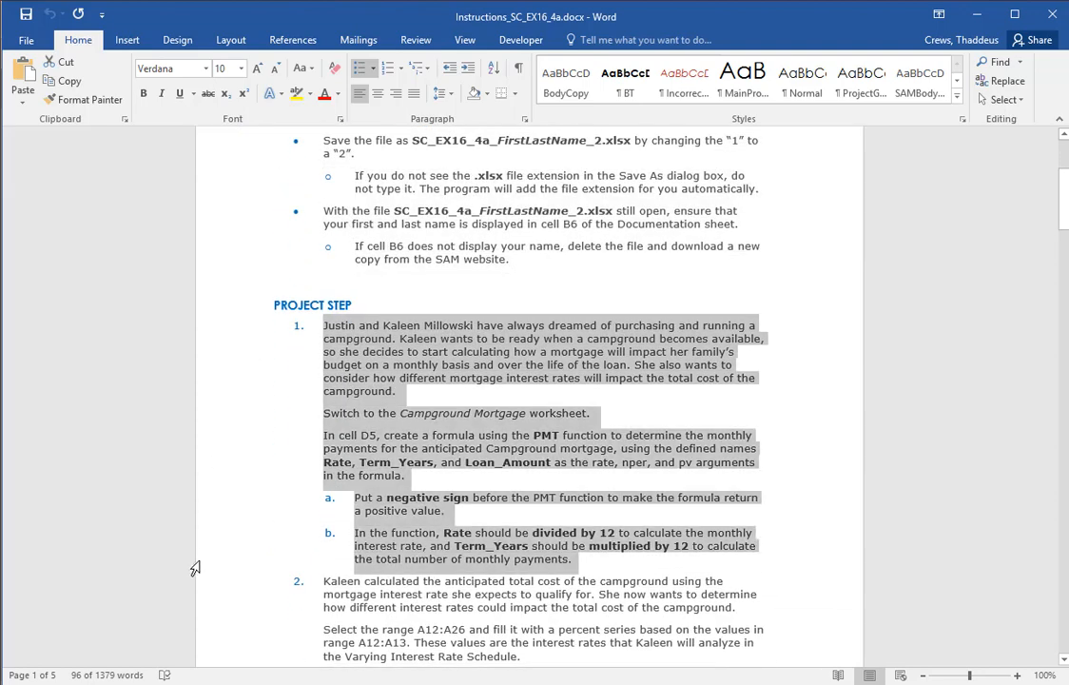
pyautogui.scroll(-2, 759, 629)
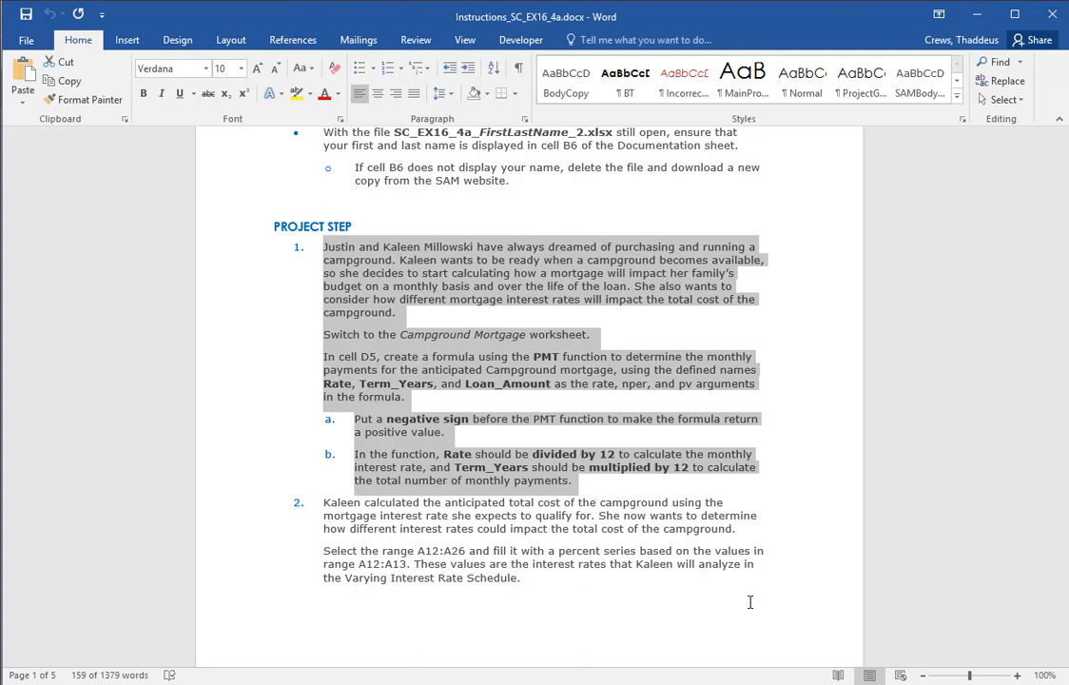
pyautogui.hotkey('alt', 'Tab')
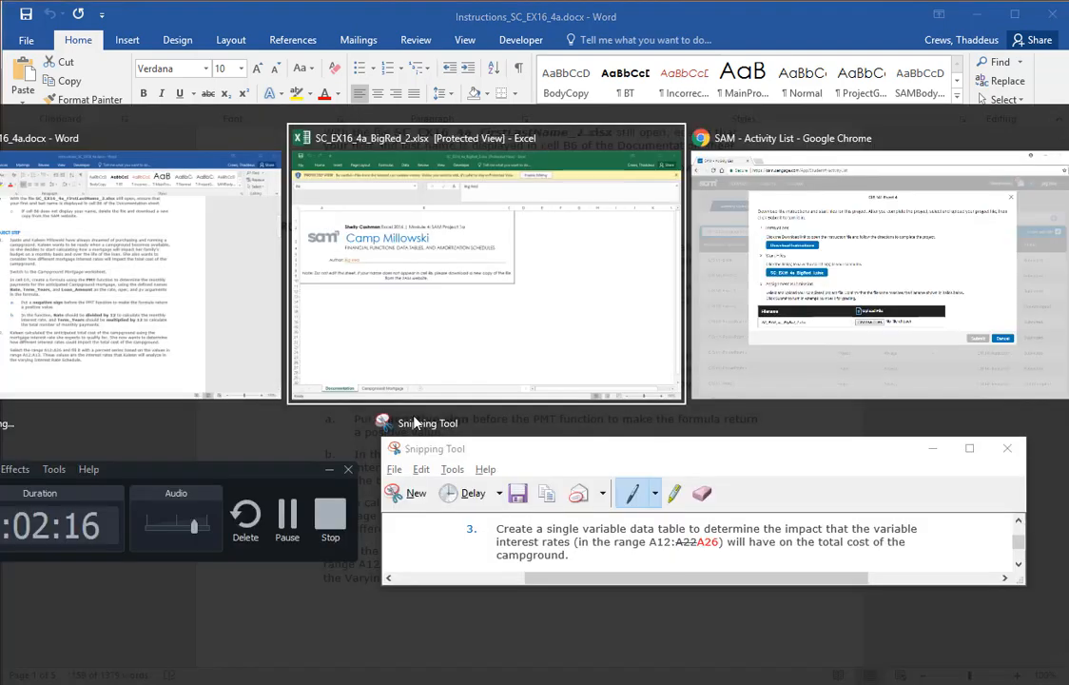
pyautogui.click(255, 660)
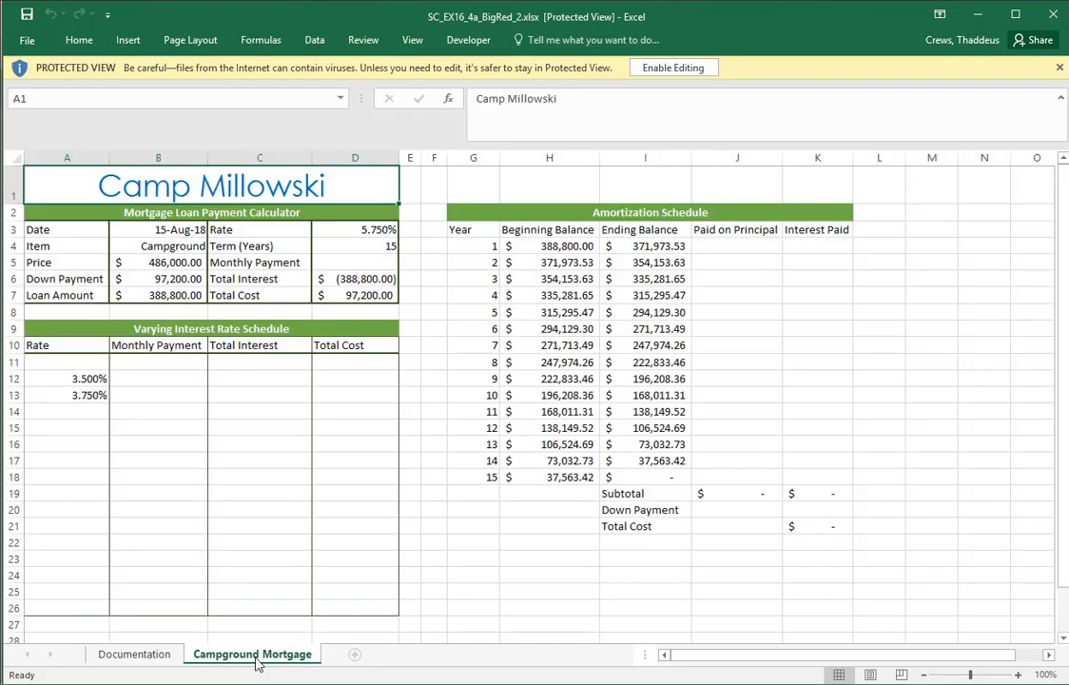
# Switch to the Word instructions and review which defined names serve as the rate, nper and pv arguments of the PMT formula
pyautogui.hotkey('alt', 'Tab')
pyautogui.click(447, 357)
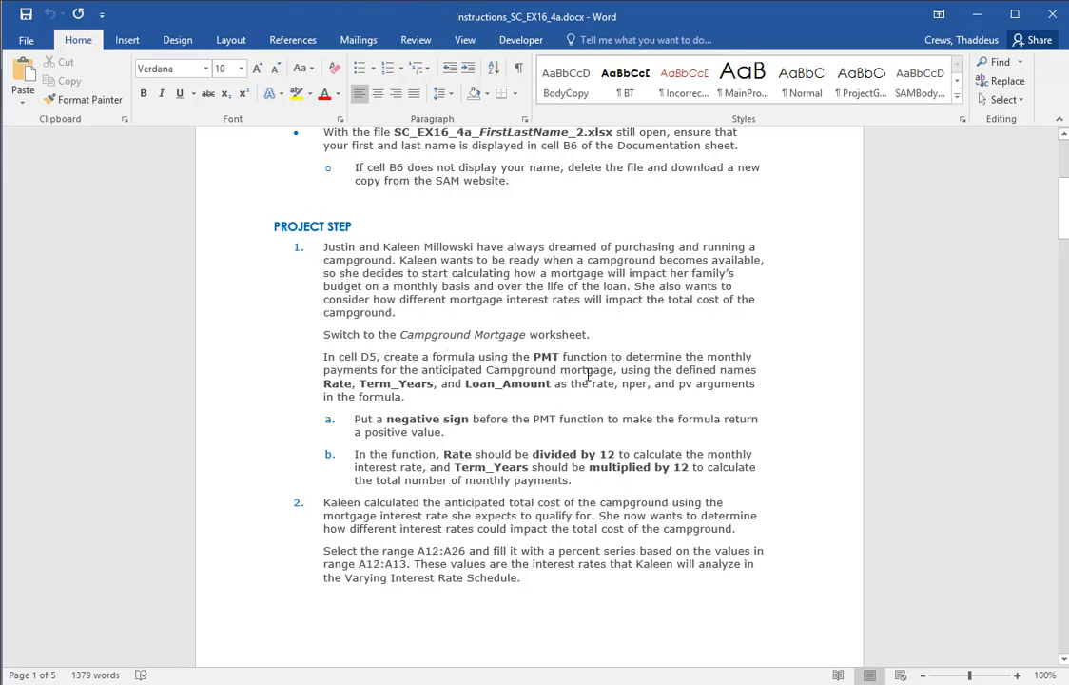
pyautogui.moveTo(592, 383); pyautogui.dragTo(690, 390)
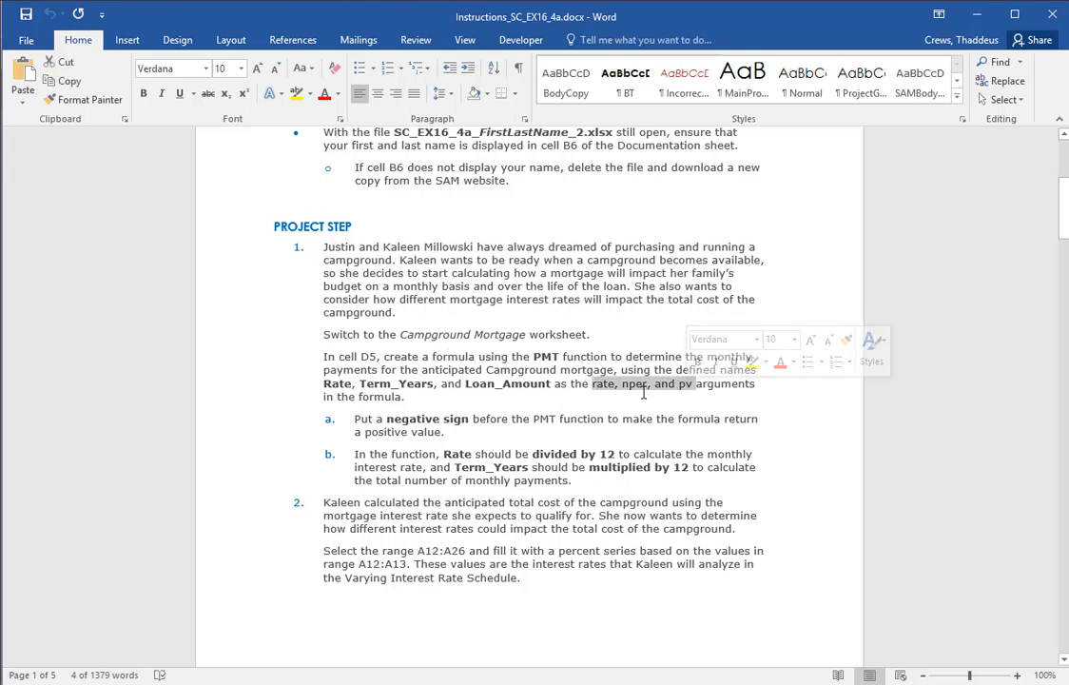
pyautogui.click(758, 419)
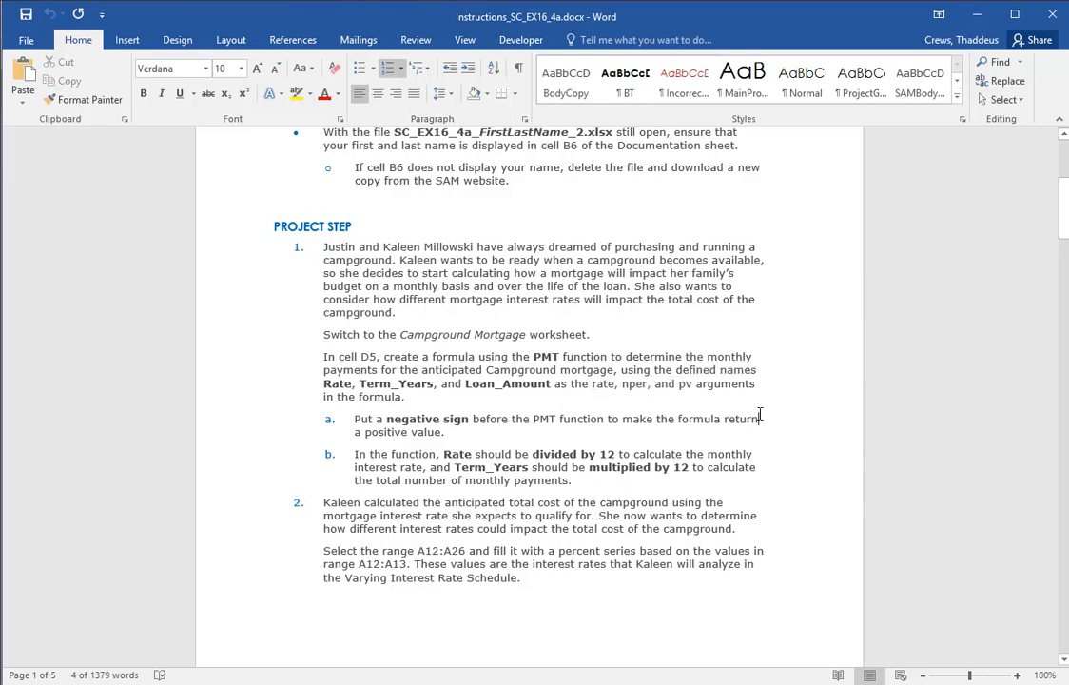
pyautogui.doubleClick(338, 383)
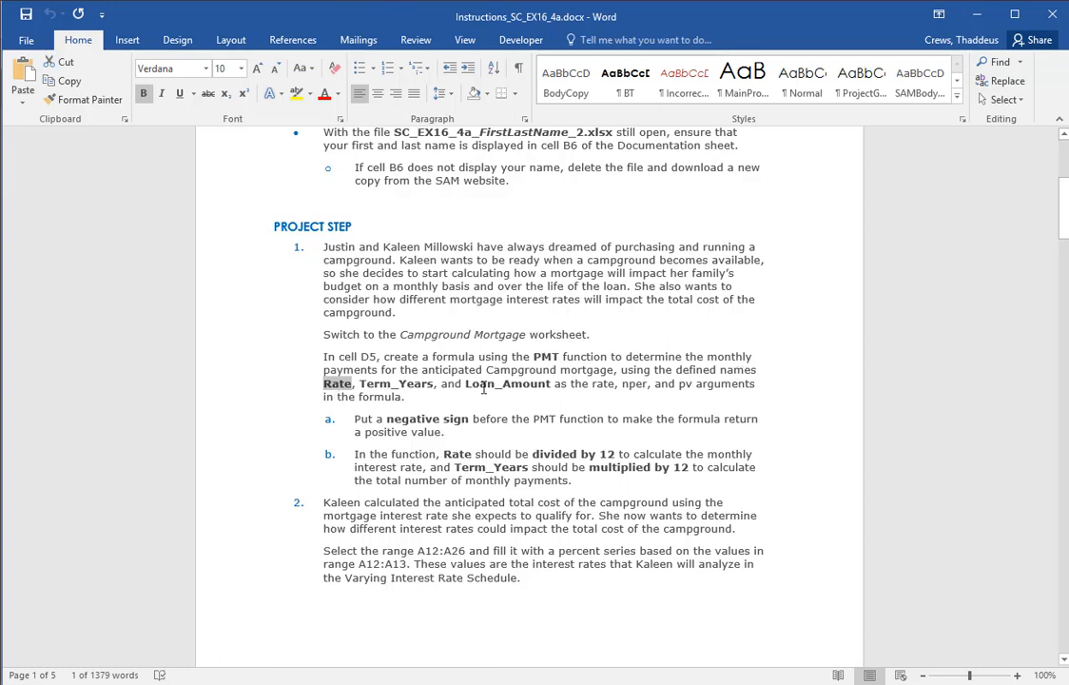
# Return to the Excel workbook, enable editing, and move its window to fill the screen
pyautogui.hotkey('alt', 'Tab')
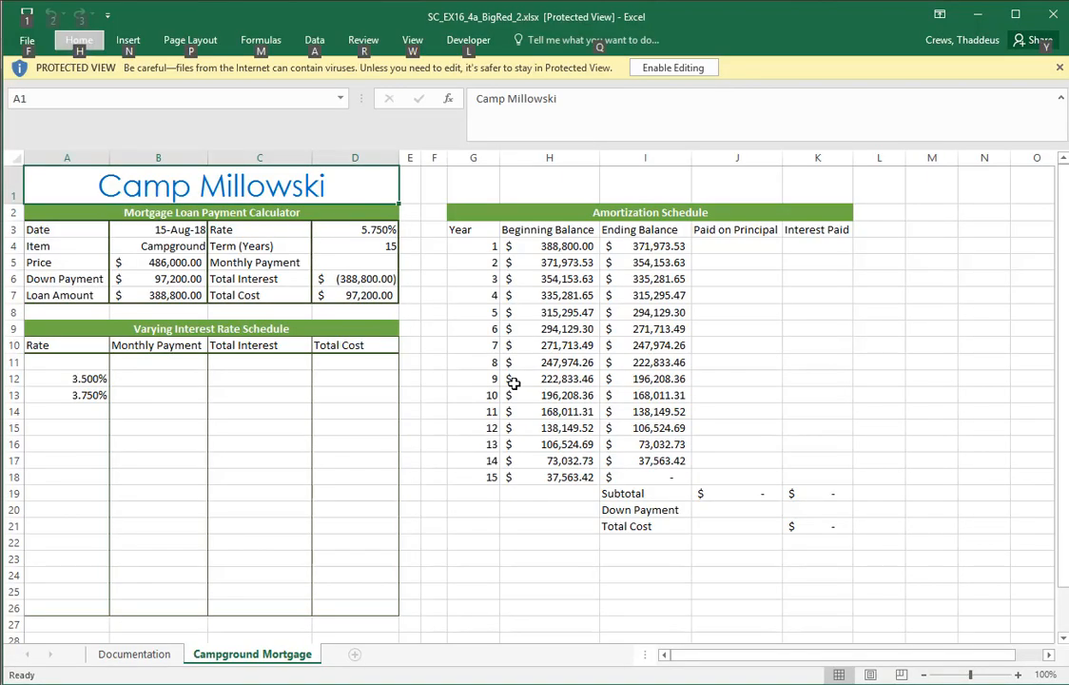
pyautogui.hotkey('alt', 'Tab')
pyautogui.hotkey('alt', 'Tab')
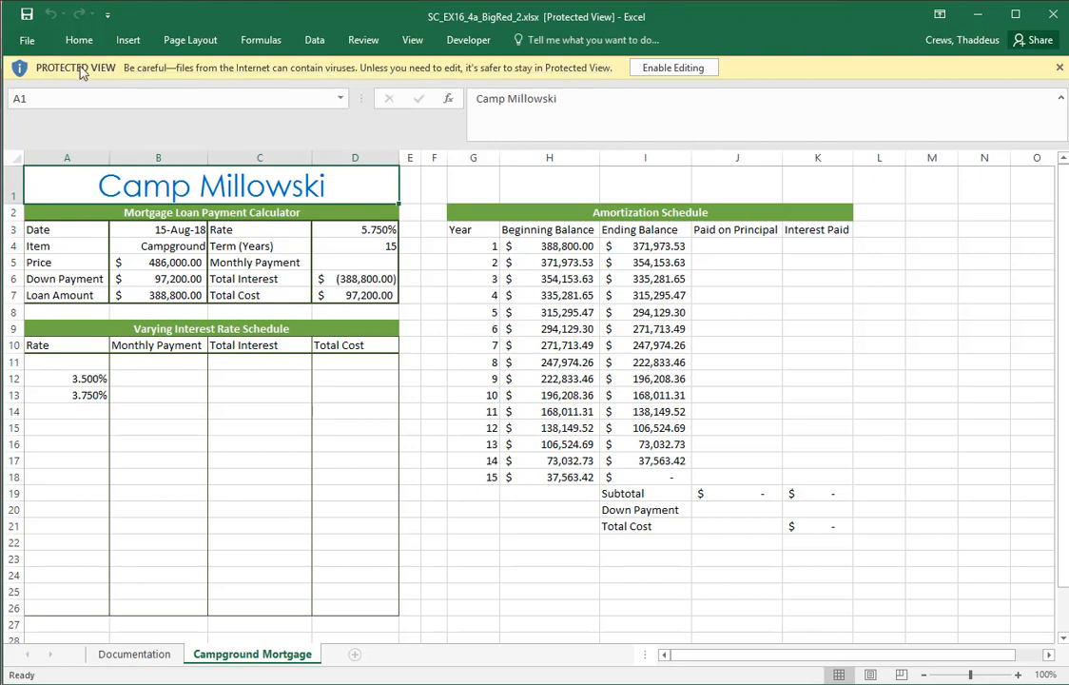
pyautogui.click(659, 69)
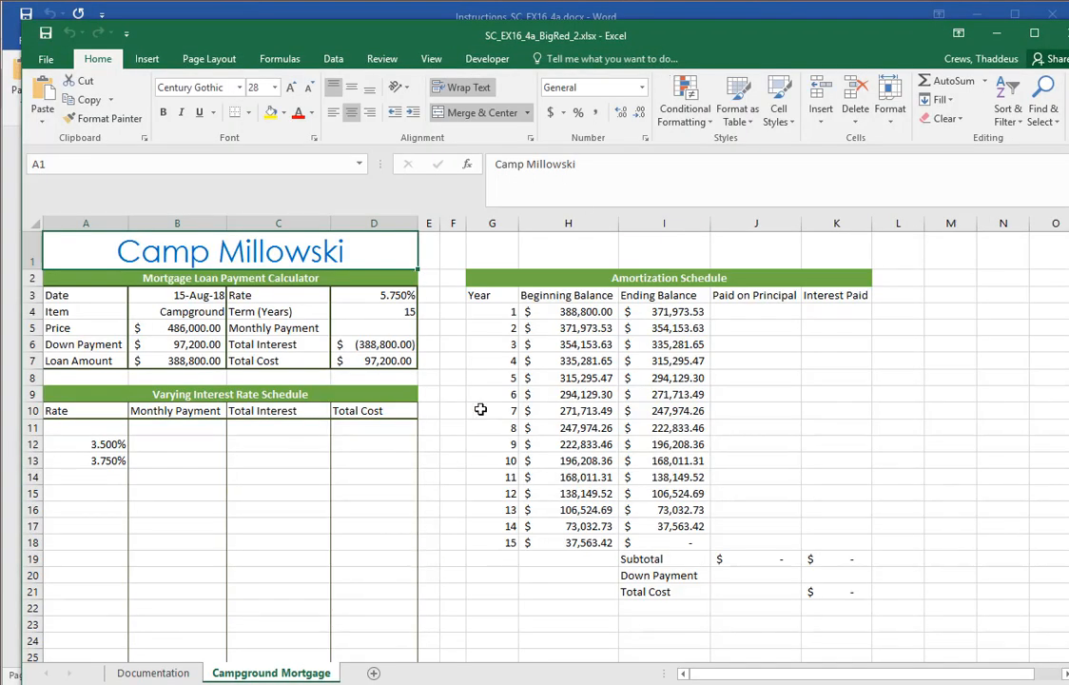
pyautogui.moveTo(412, 35); pyautogui.dragTo(390, 17)
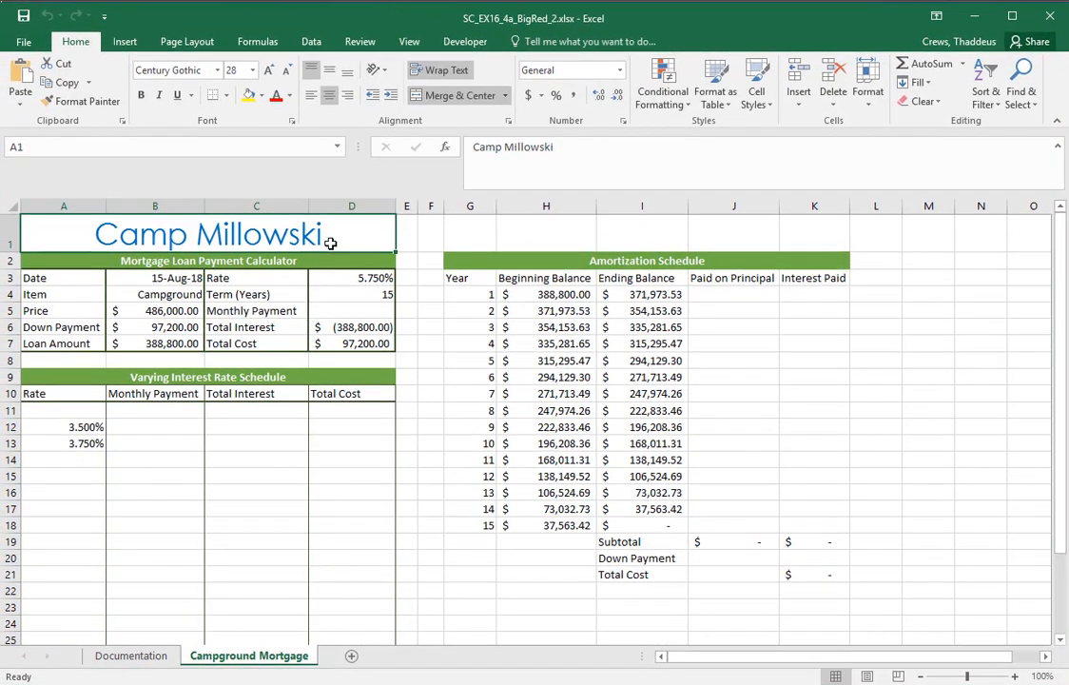
pyautogui.click(344, 316)
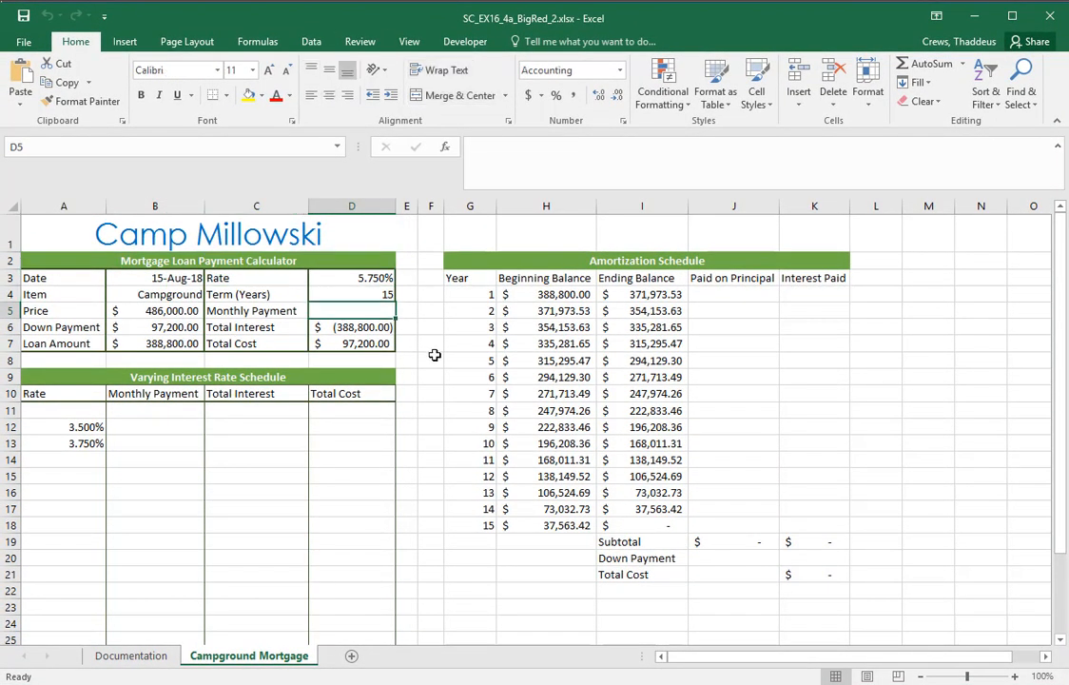
pyautogui.write('=')
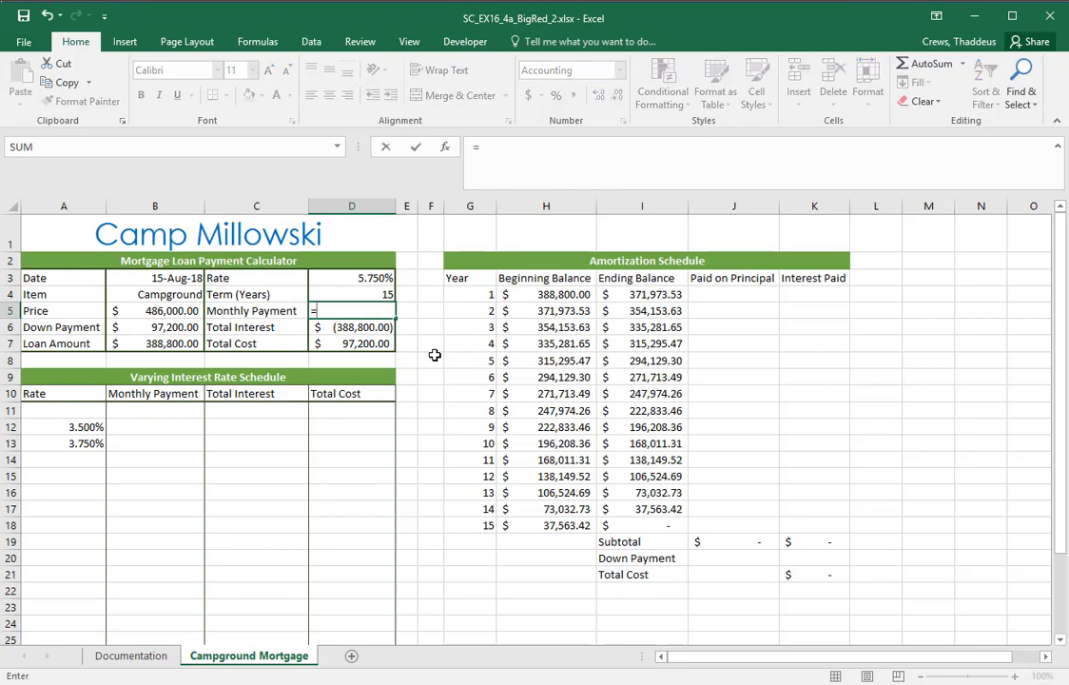
pyautogui.write('PMT')
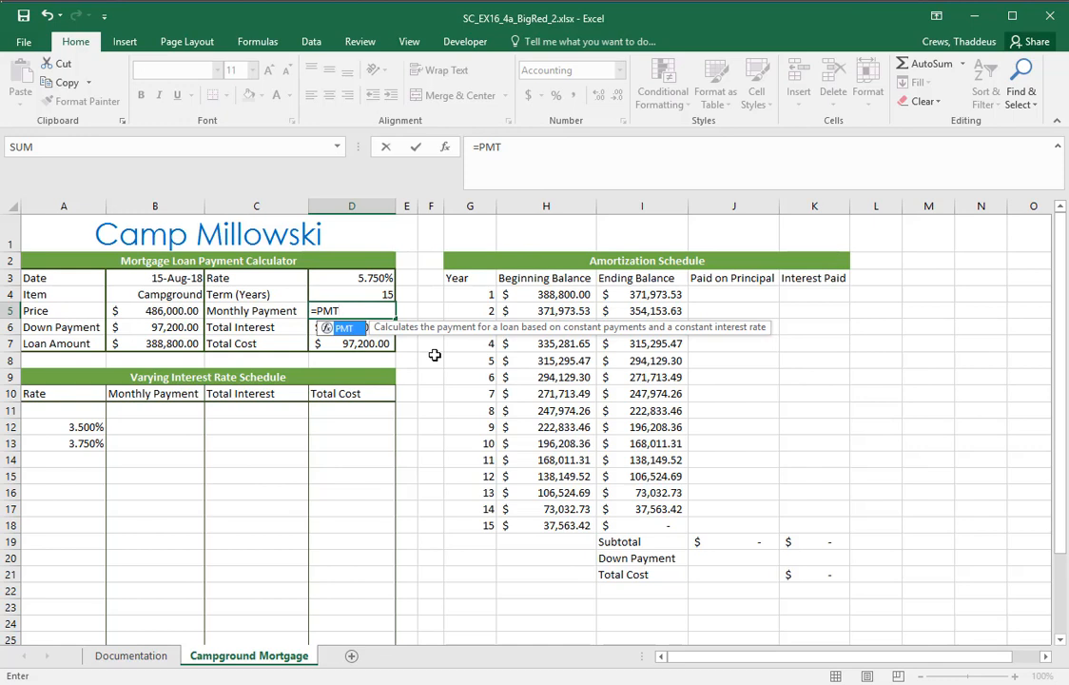
pyautogui.write('(')
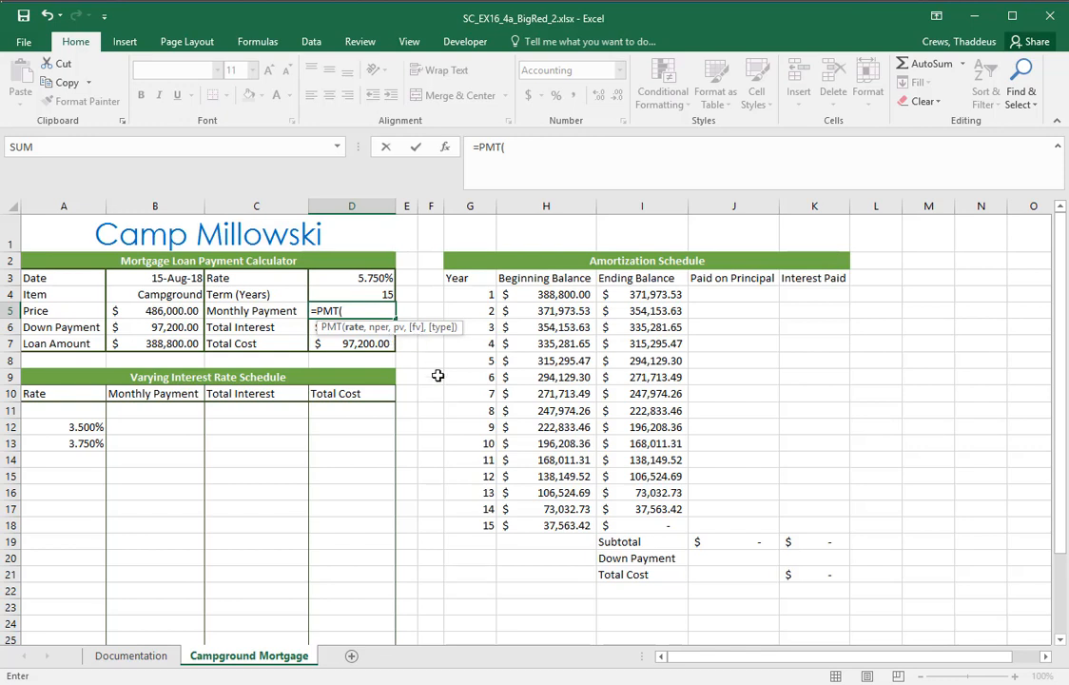
pyautogui.hotkey('alt', 'Tab')
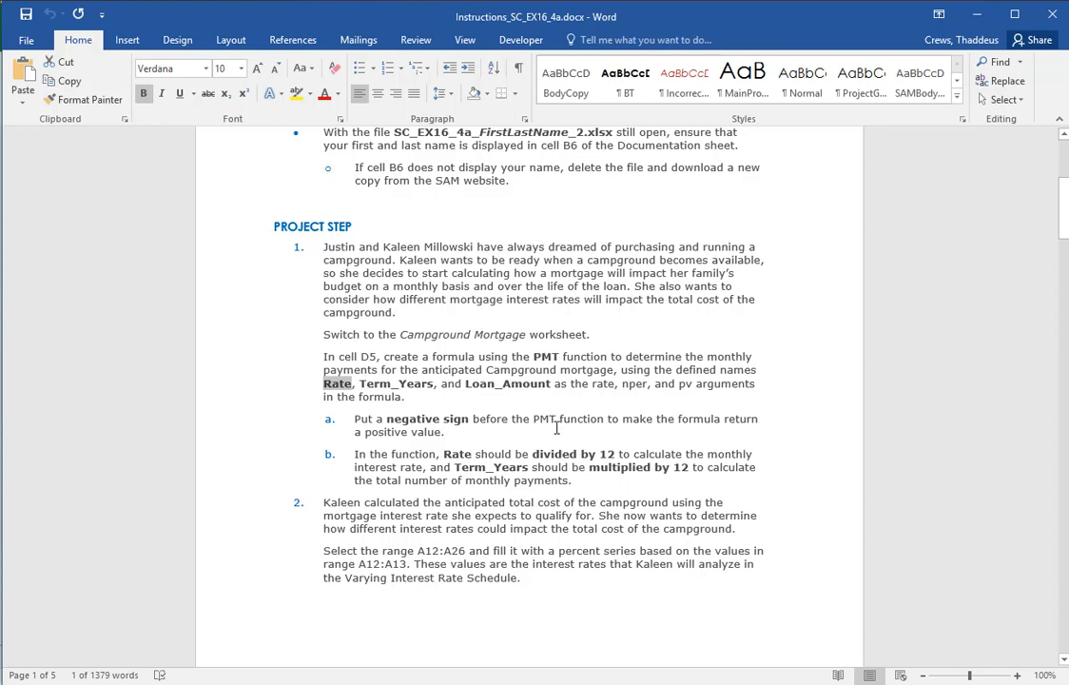
pyautogui.hotkey('alt', 'Tab')
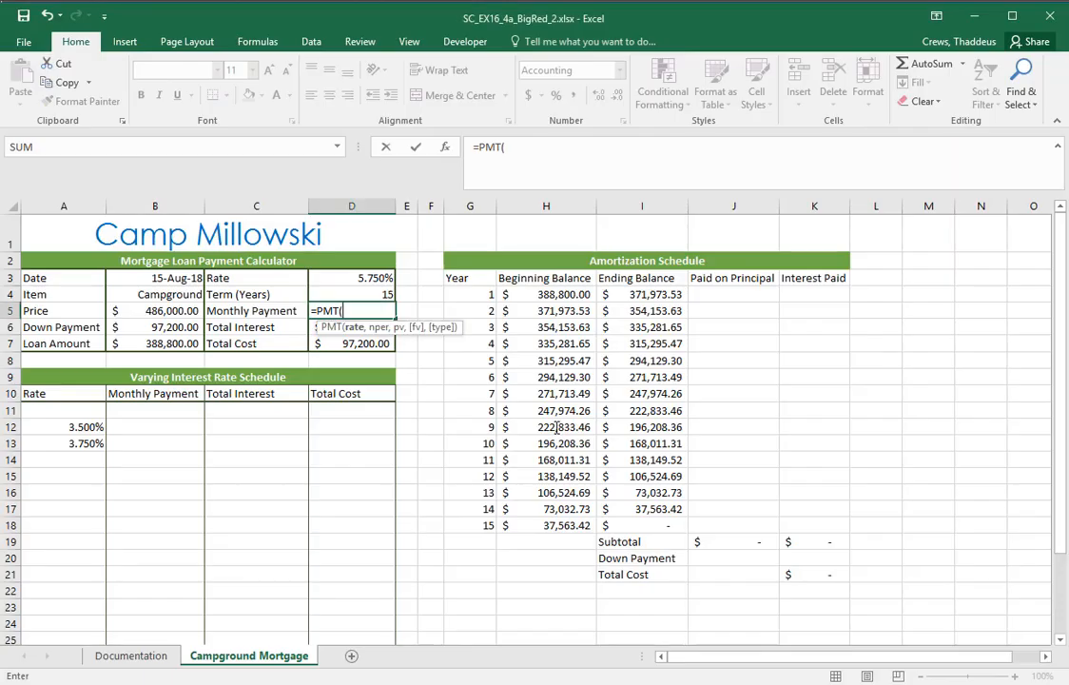
pyautogui.press('BackSpace')
pyautogui.press('Escape')
pyautogui.click(459, 427)
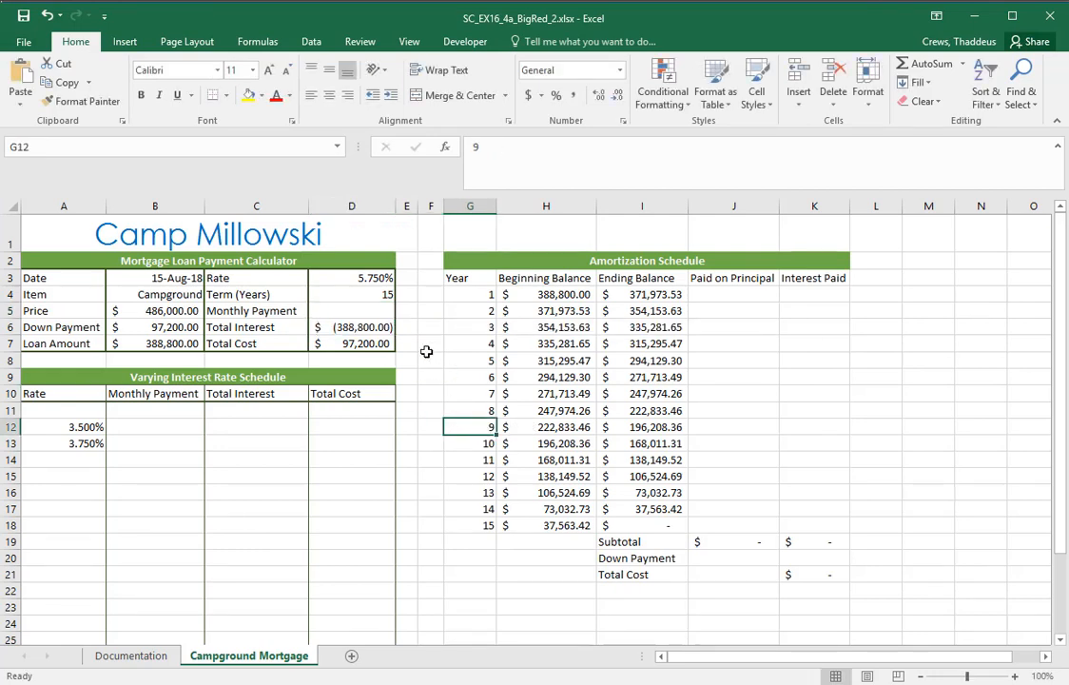
# Check the defined names of the Price and Down Payment amounts, and narrow the Name Box to widen the formula bar
pyautogui.click(154, 311)
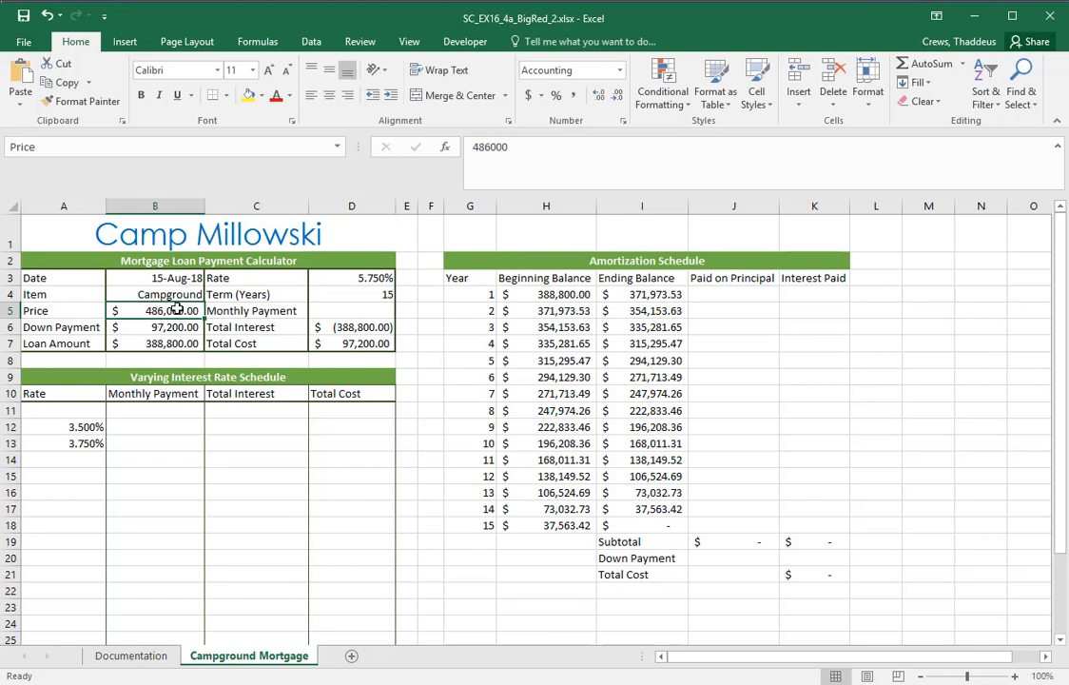
pyautogui.click(165, 328)
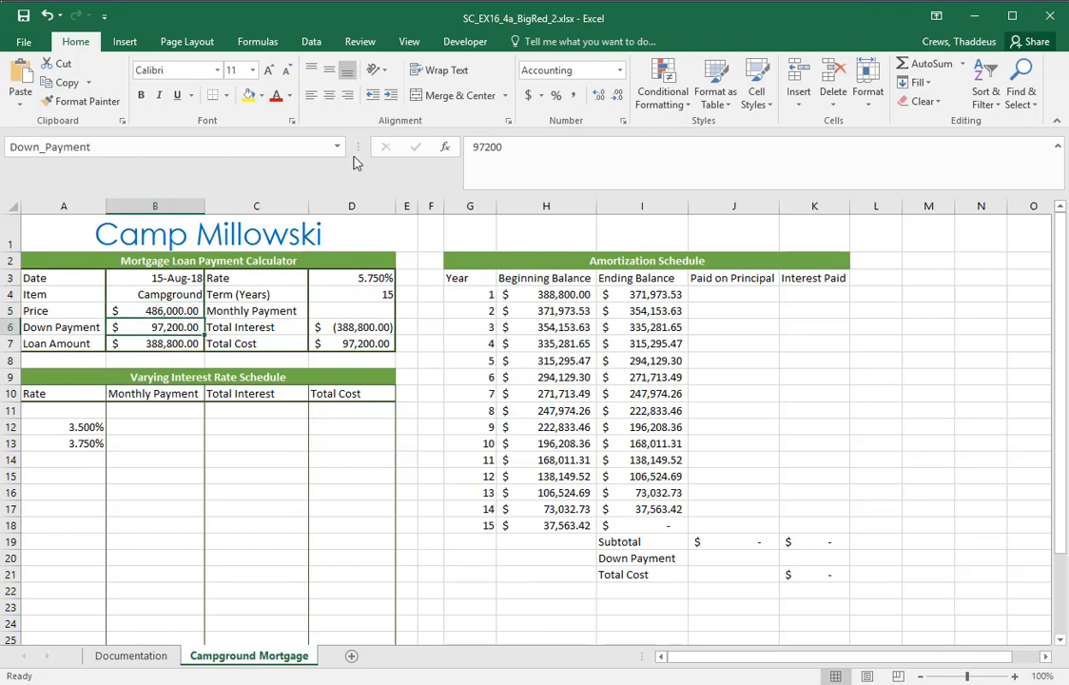
pyautogui.moveTo(357, 149); pyautogui.dragTo(205, 150)
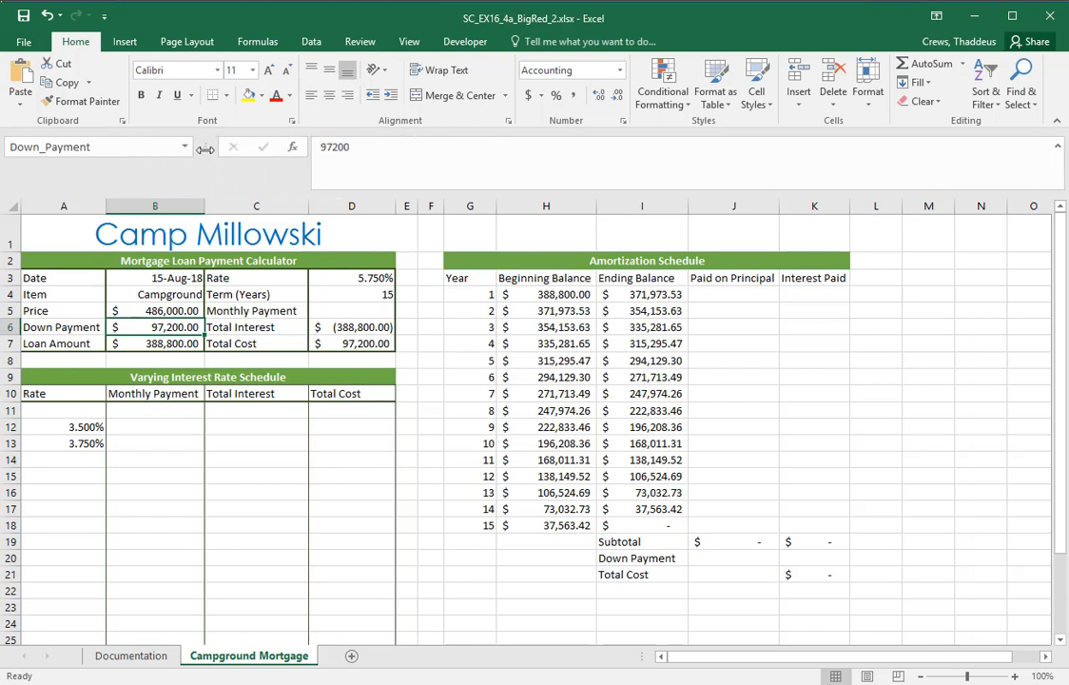
# Compare the names shown for the Price, Down Payment and Rate amounts with the references of blank cells such as B8 and H1
pyautogui.click(136, 312)
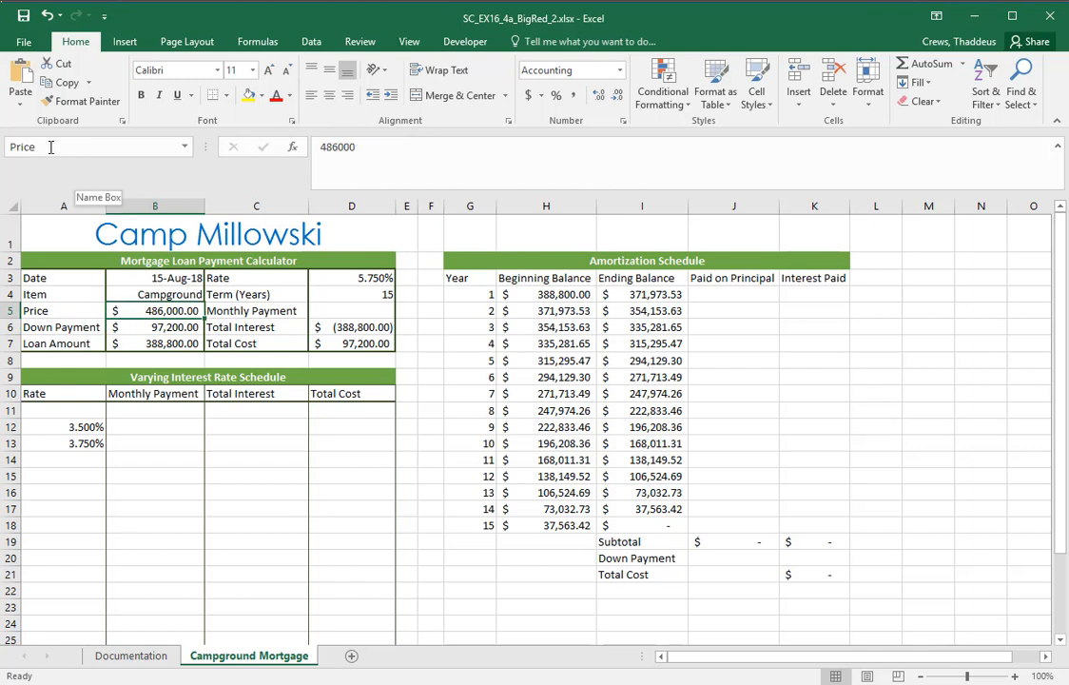
pyautogui.click(138, 327)
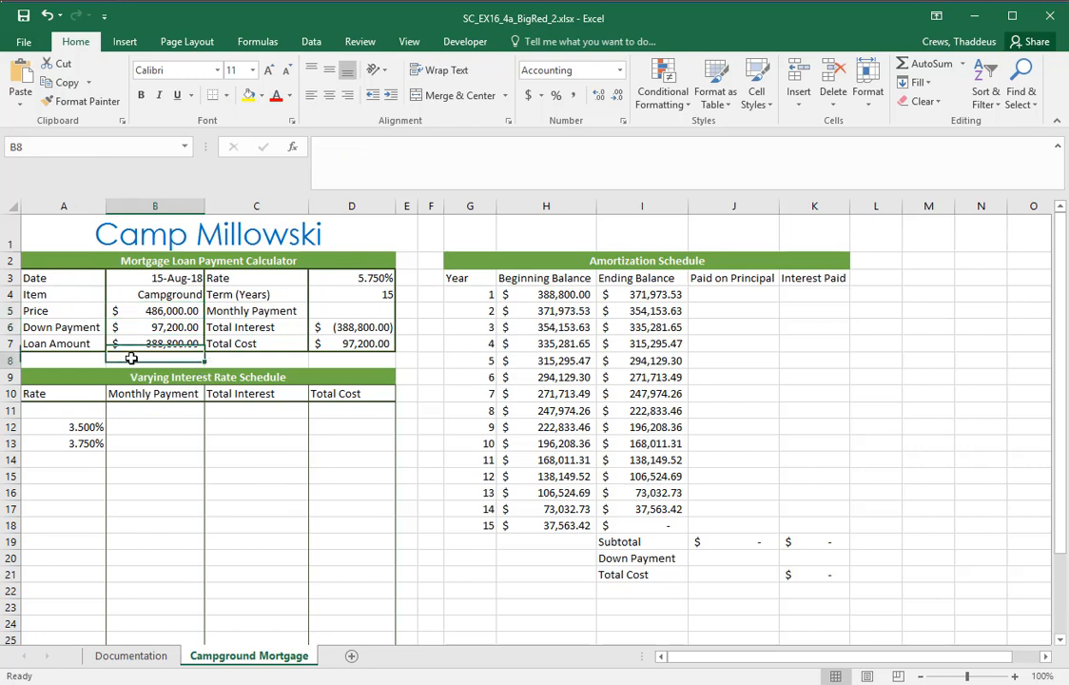
pyautogui.click(131, 357)
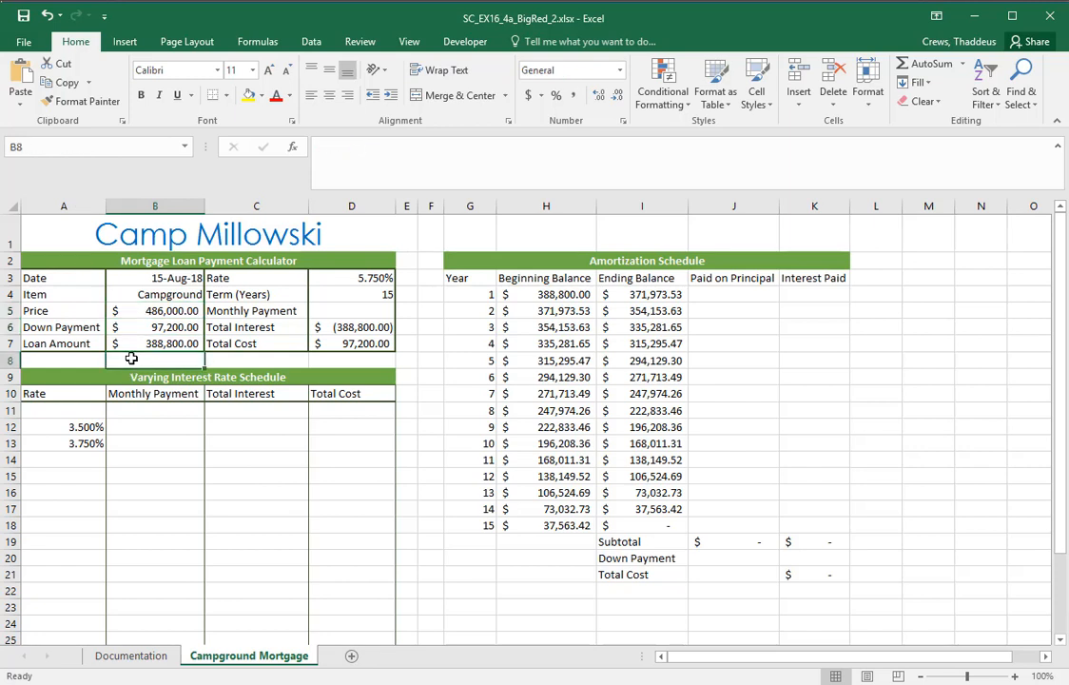
pyautogui.click(471, 236)
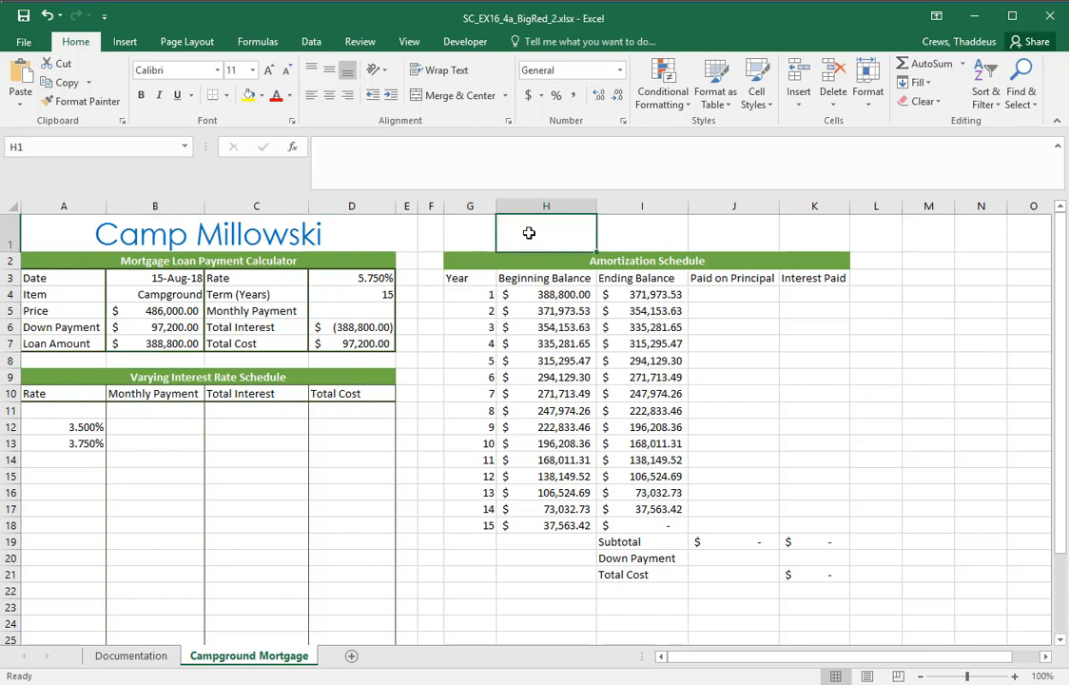
pyautogui.click(340, 282)
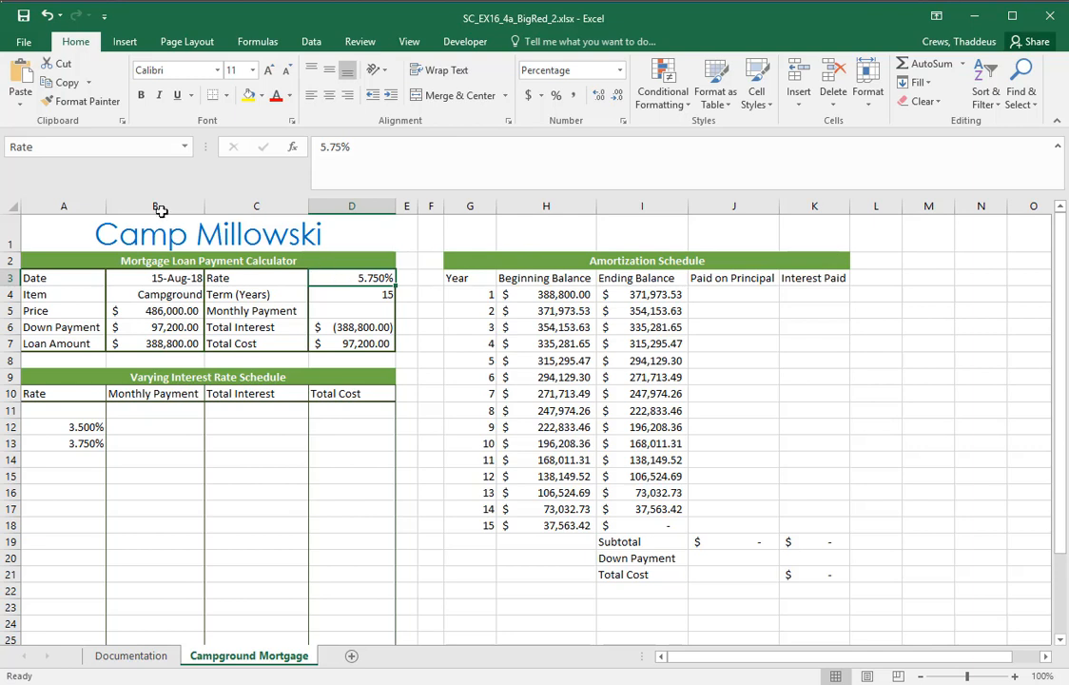
# Go to the defined names Down_Payment, Loan_Amount and Term_Years in turn to see which cells they refer to
pyautogui.click(185, 147)
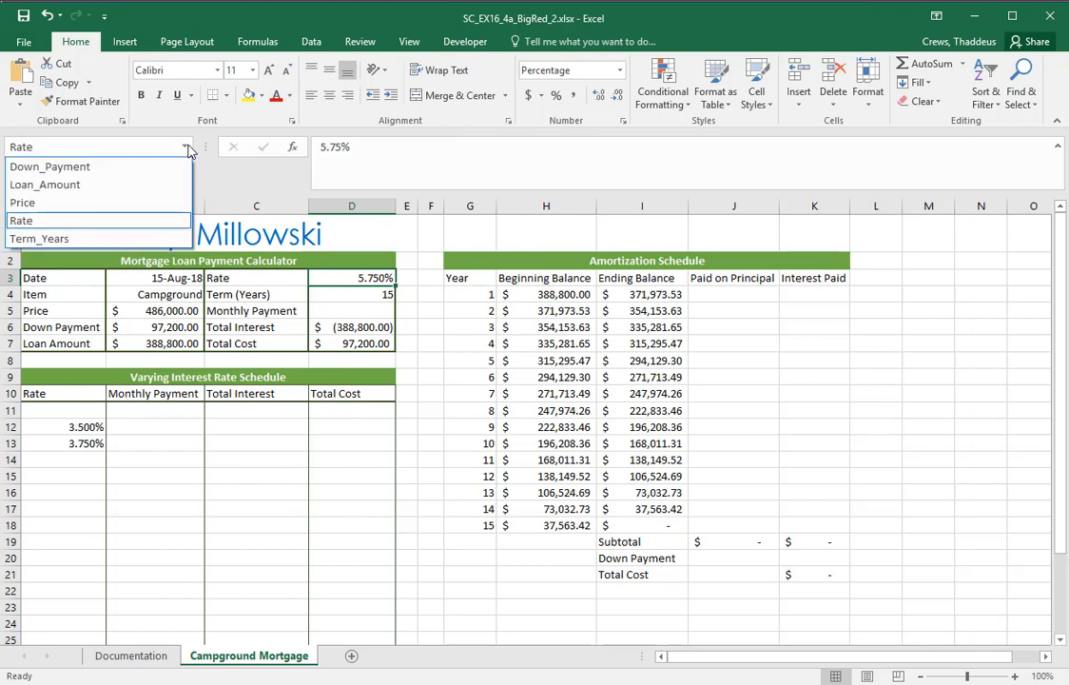
pyautogui.click(73, 168)
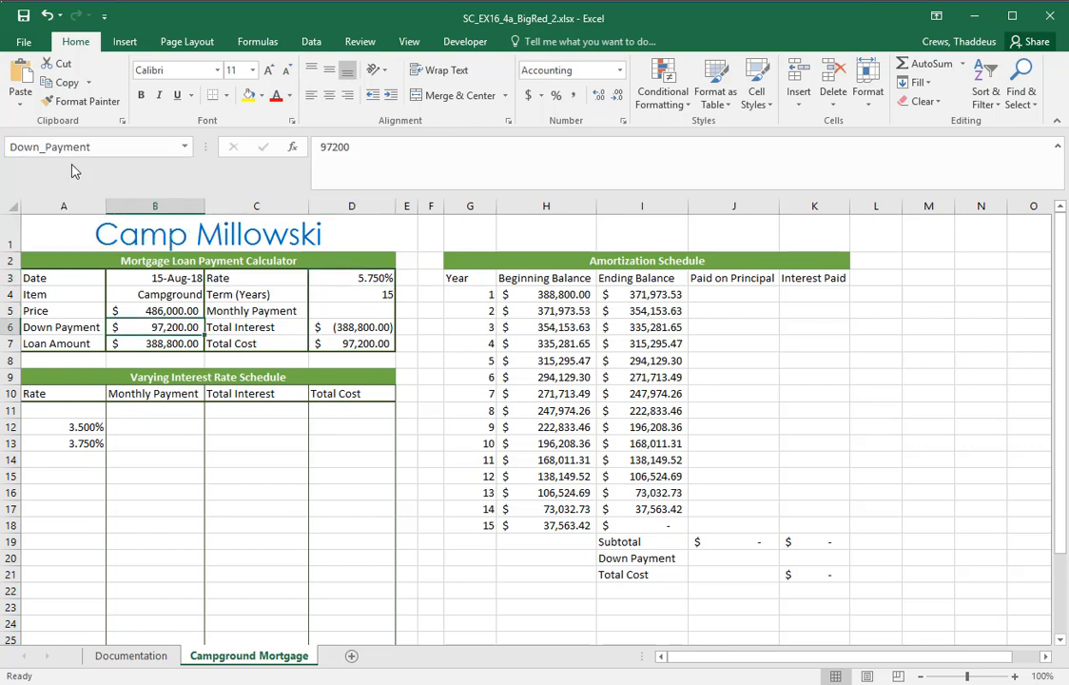
pyautogui.click(185, 146)
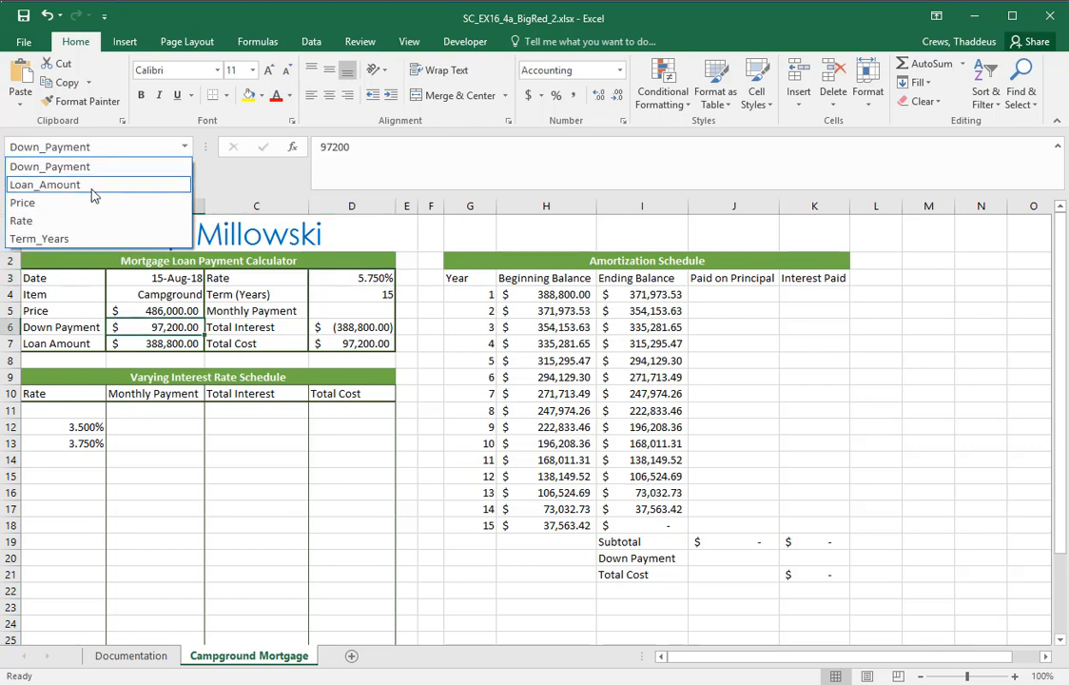
pyautogui.click(80, 186)
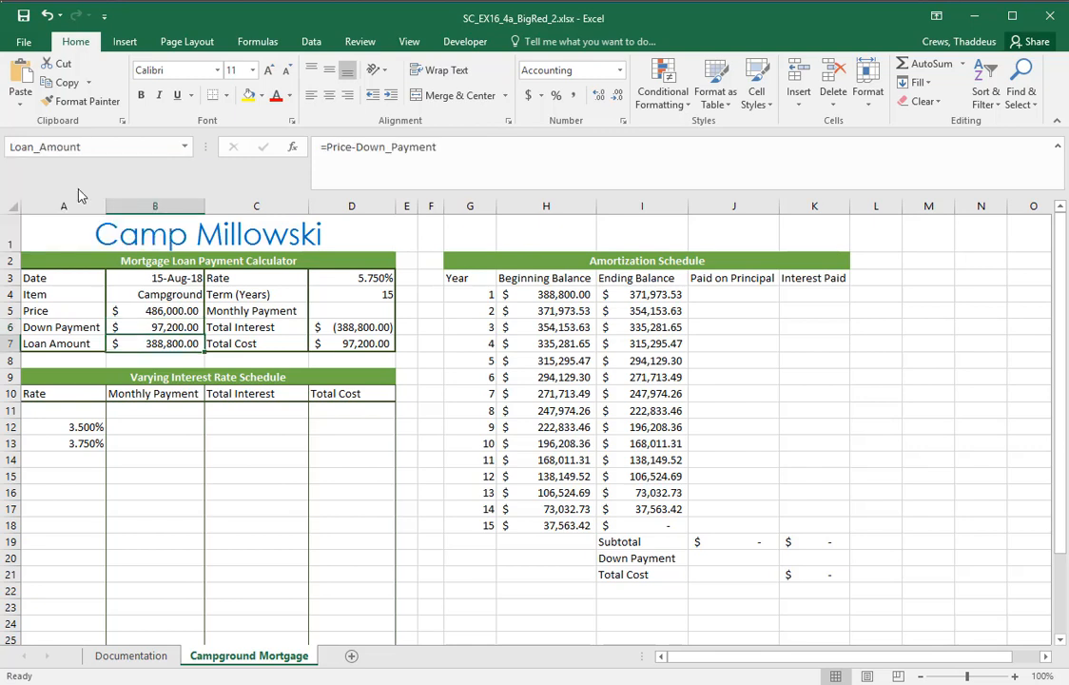
pyautogui.click(185, 146)
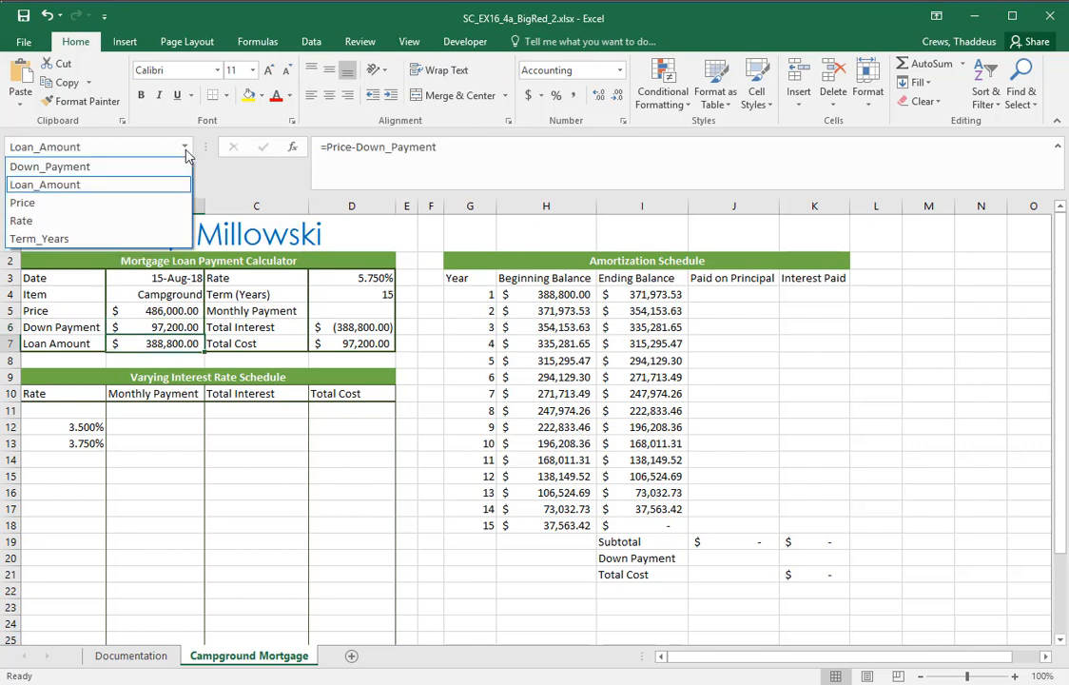
pyautogui.click(52, 239)
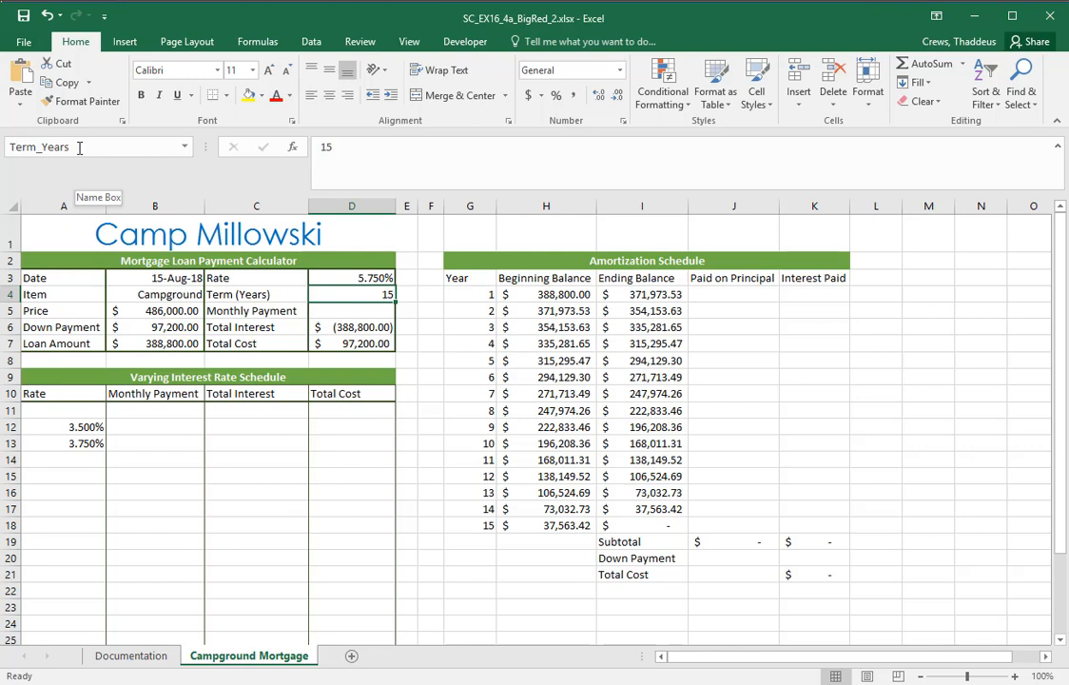
# Start a PMT formula in Monthly Payment cell D5 with the defined name Rate as the rate argument
pyautogui.click(348, 310)
pyautogui.write('=PMT(')
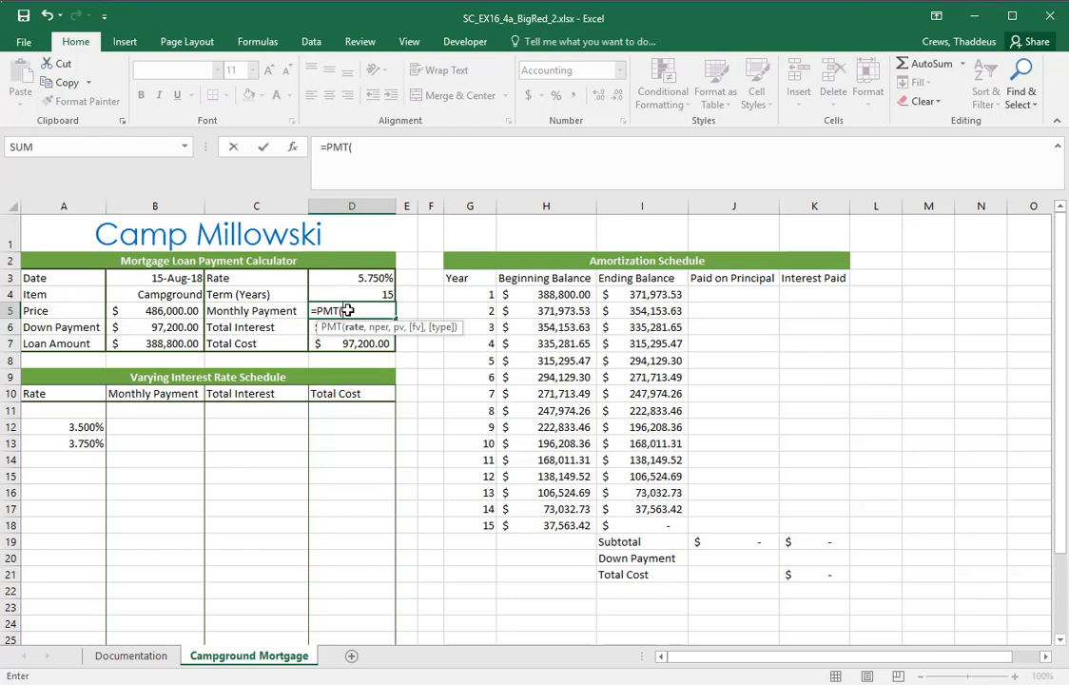
pyautogui.click(349, 311)
pyautogui.click(185, 147)
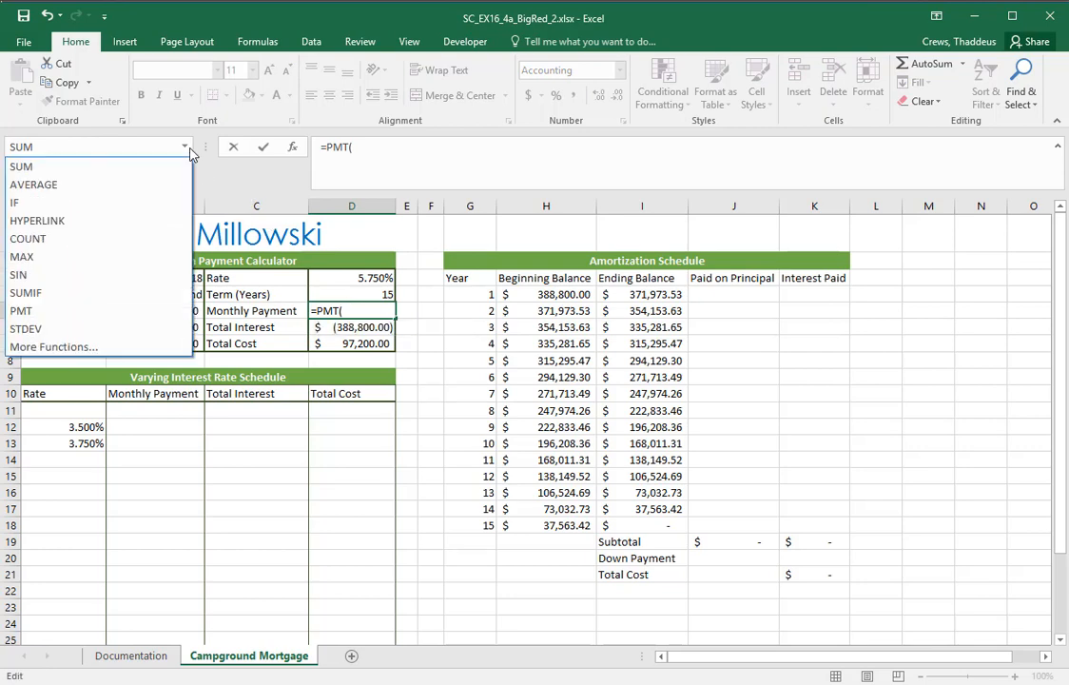
pyautogui.click(186, 147)
pyautogui.click(350, 310)
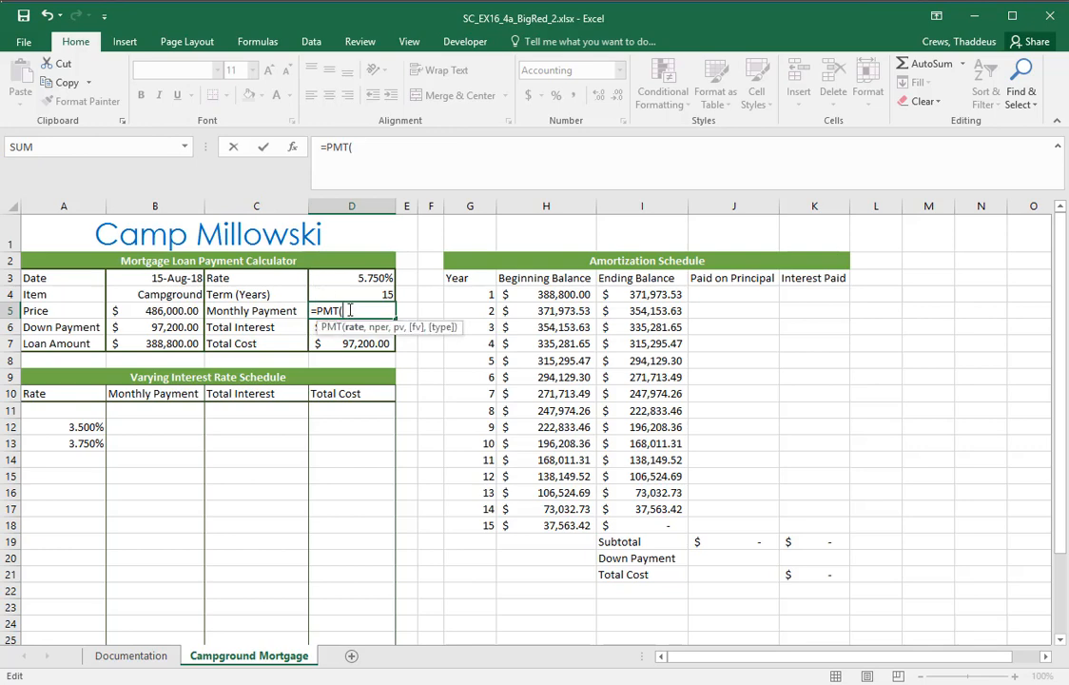
pyautogui.write('Rat')
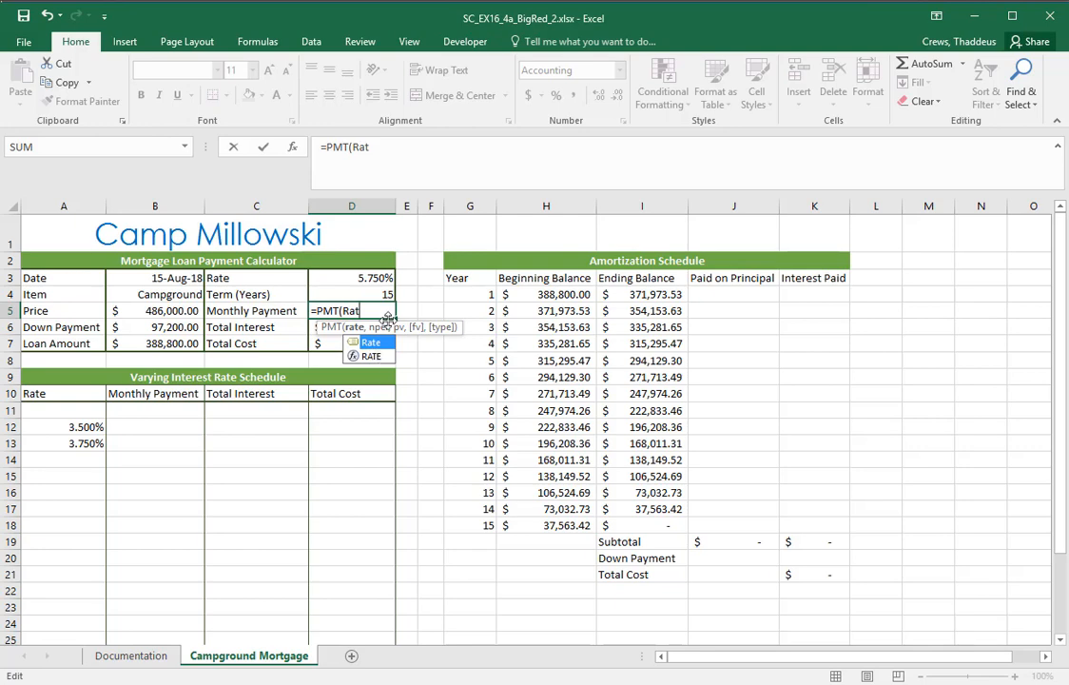
pyautogui.write('e')
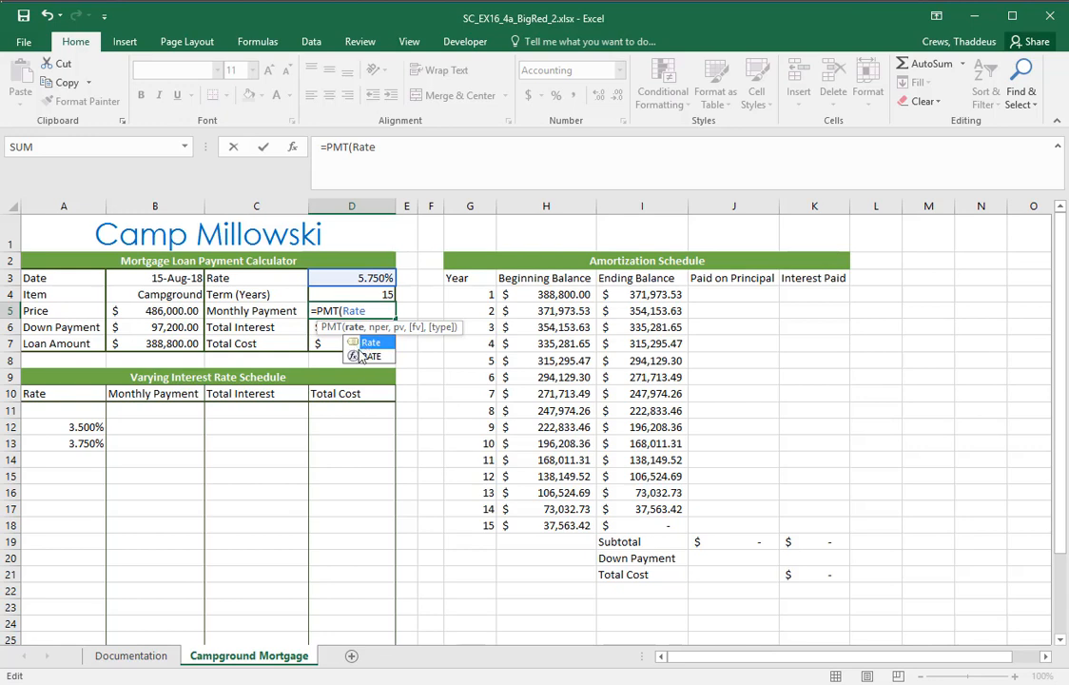
pyautogui.click(356, 342)
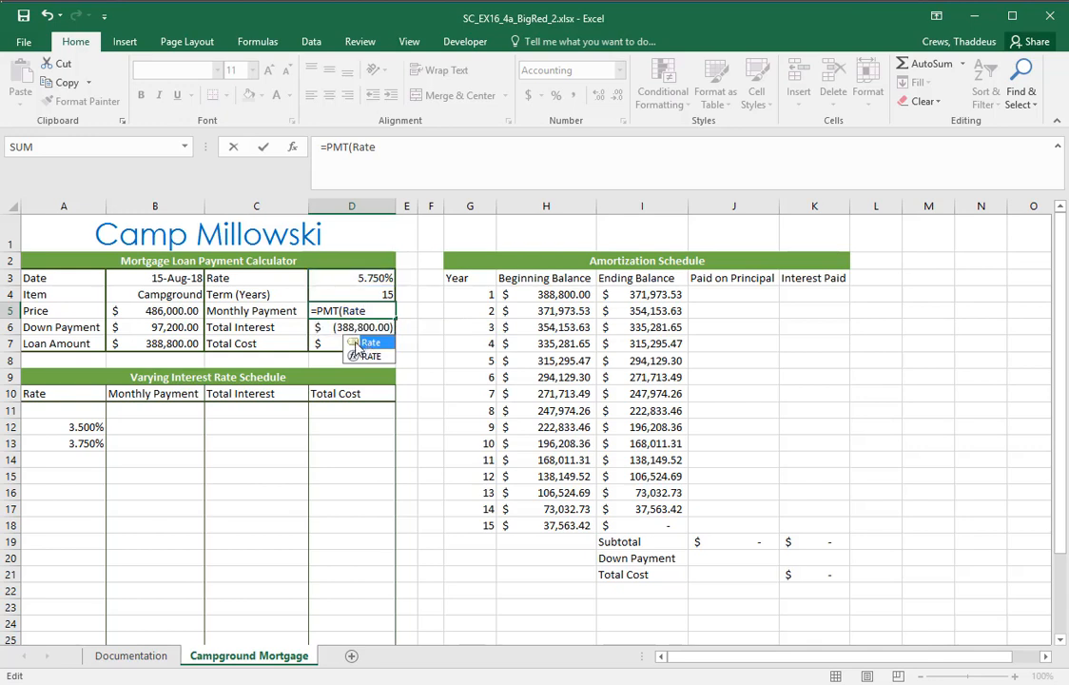
pyautogui.doubleClick(356, 343)
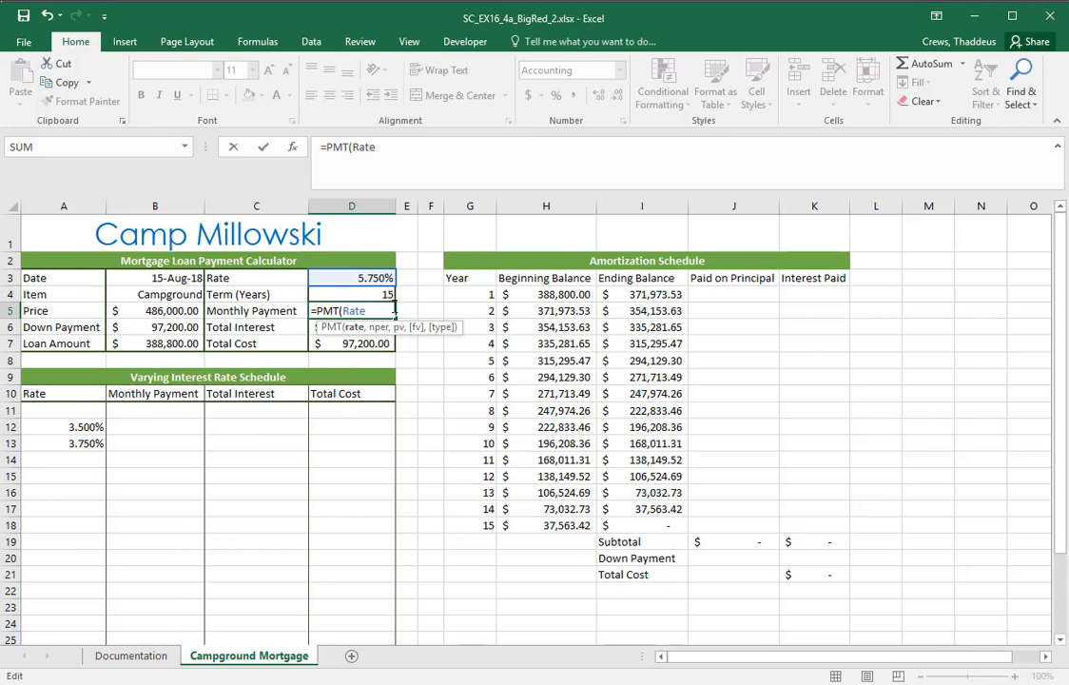
pyautogui.write(',')
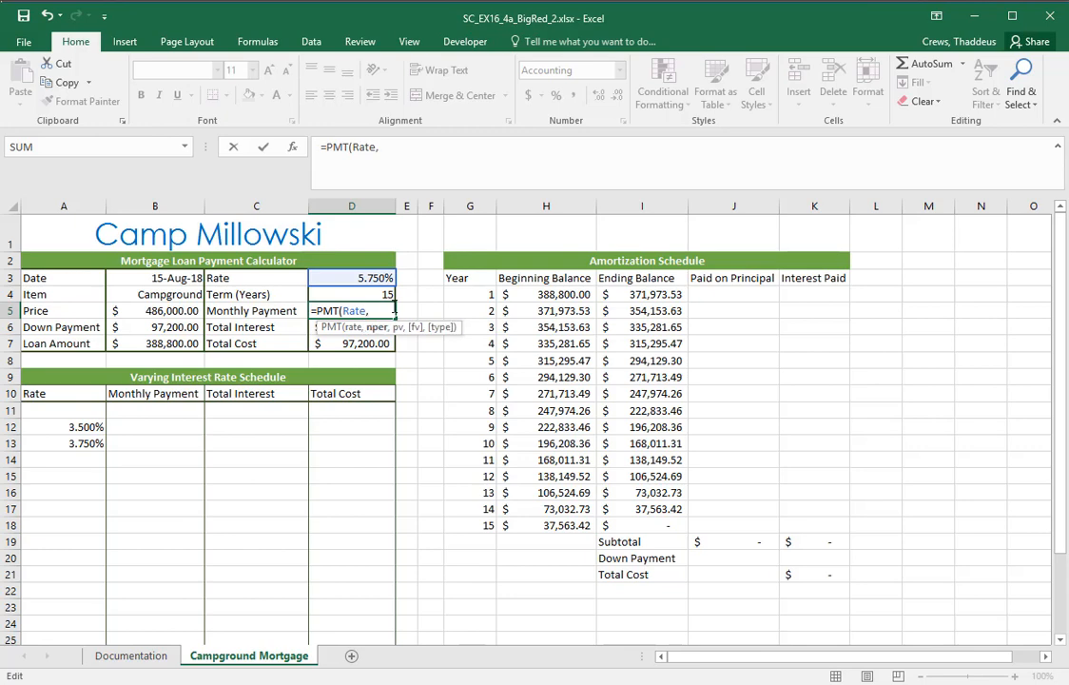
# Check the argument names in the Word instructions and add Term_Years as the nper argument of the PMT formula in Excel
pyautogui.hotkey('alt', 'Tab')
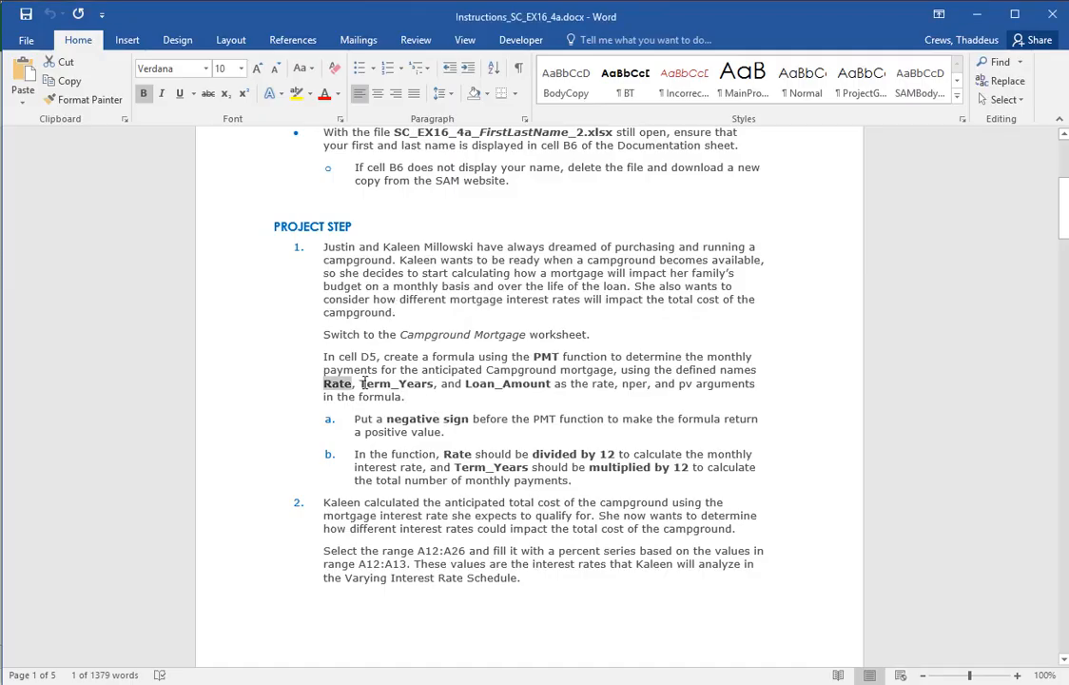
pyautogui.hotkey('alt', 'Tab')
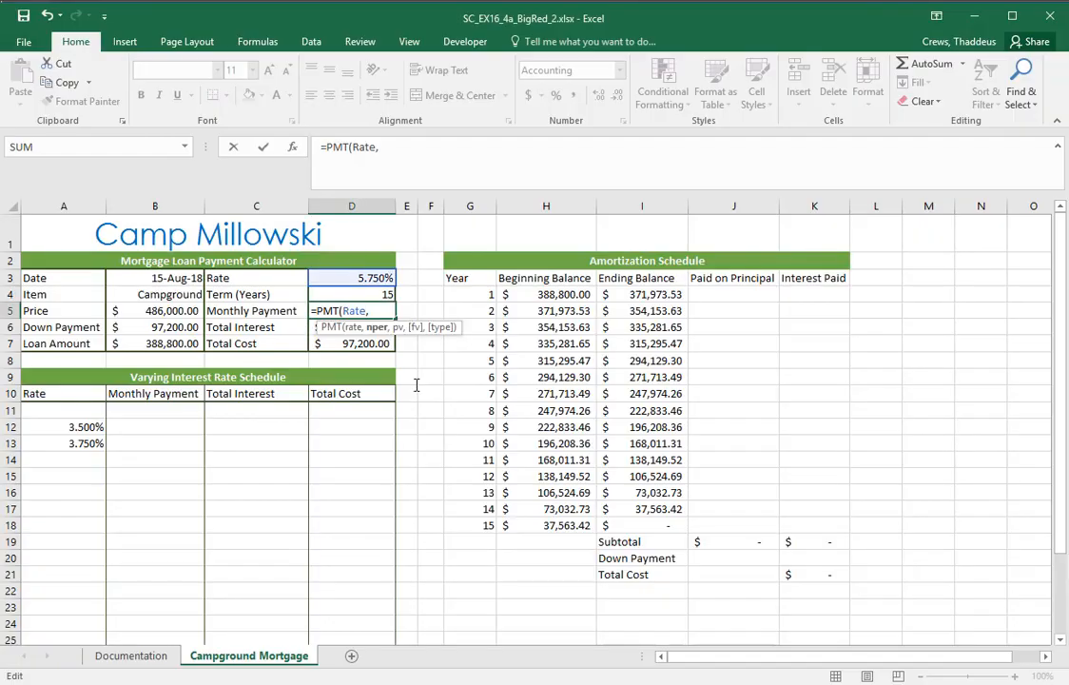
pyautogui.write('Term')
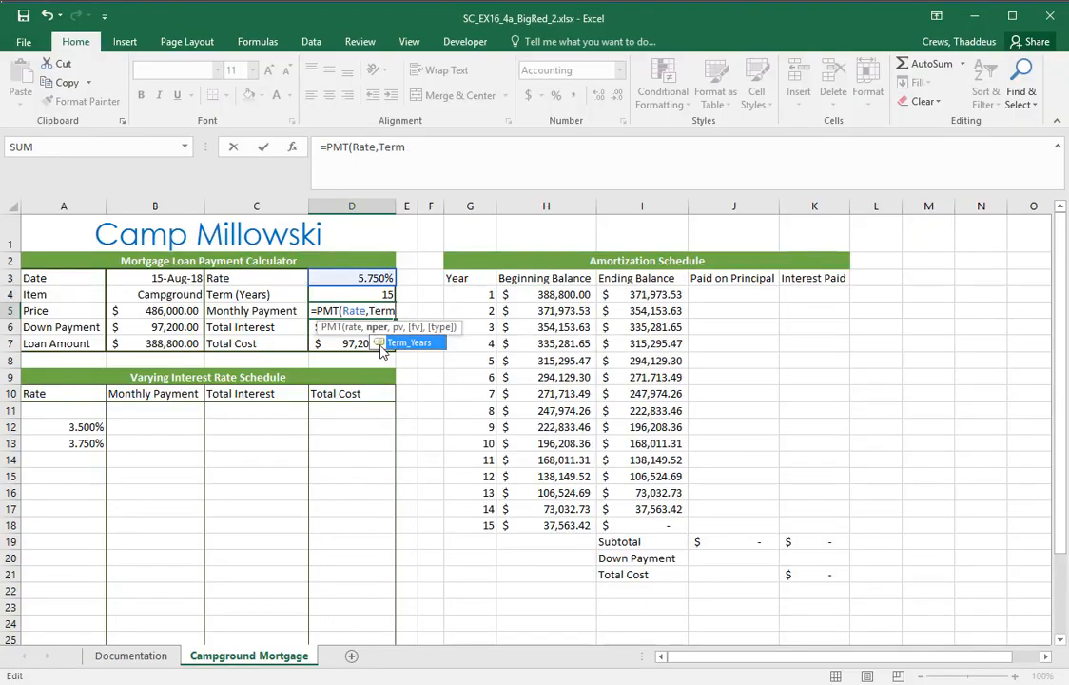
pyautogui.doubleClick(382, 344)
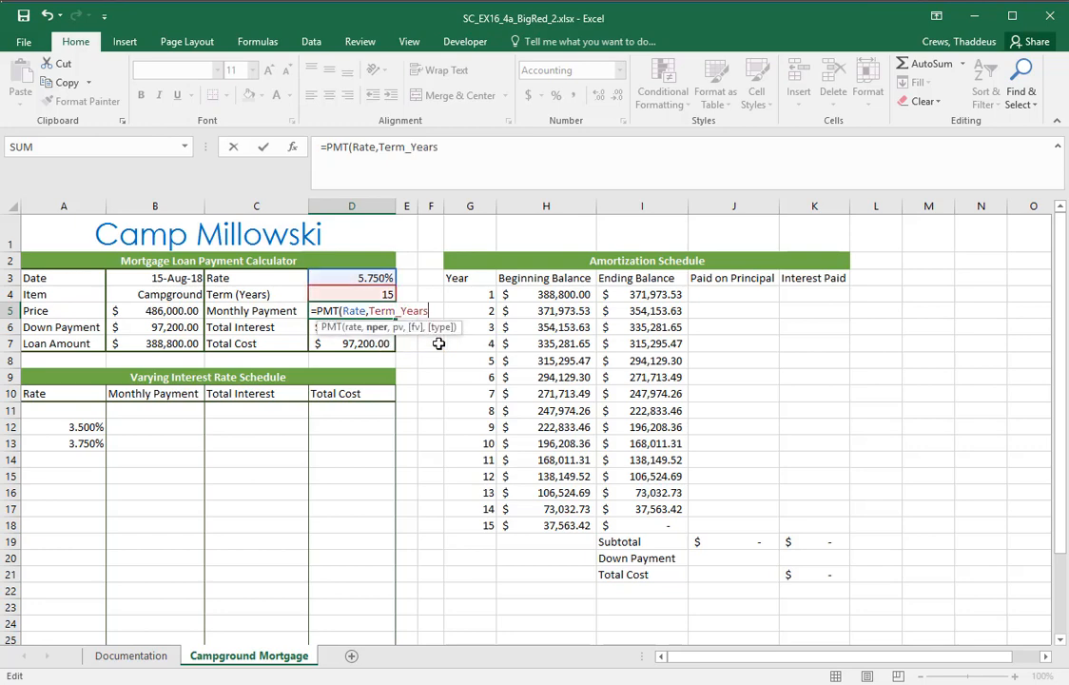
pyautogui.write(',')
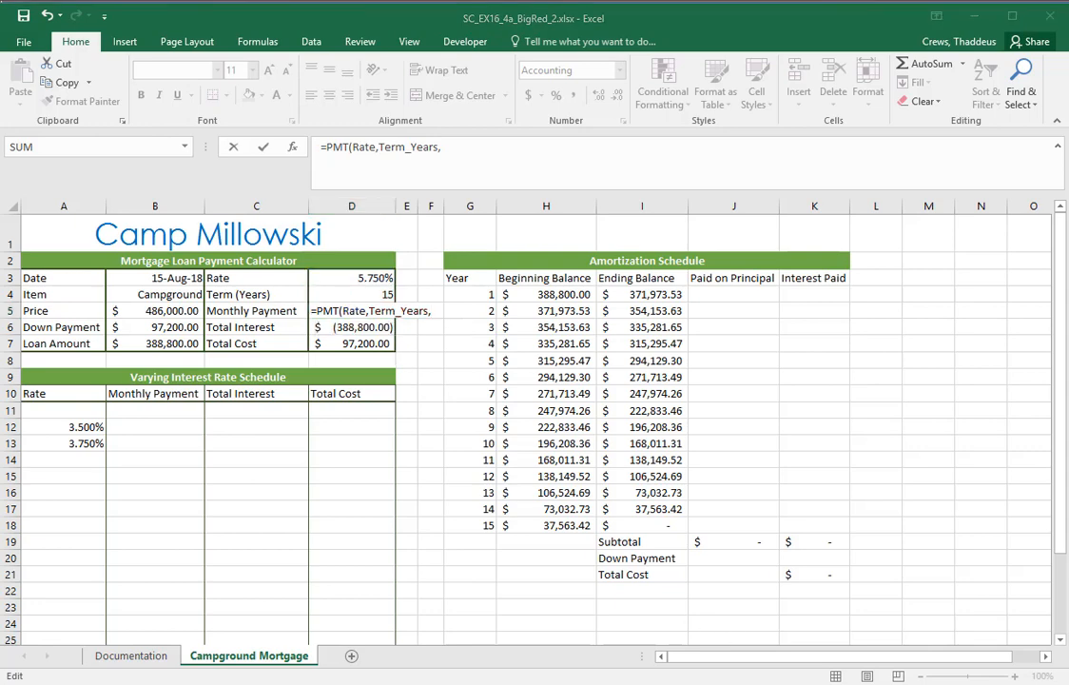
# Consult the Word instructions again, then complete the formula in Excel with Loan_Amount as the pv argument and enter it
pyautogui.hotkey('alt', 'Tab')
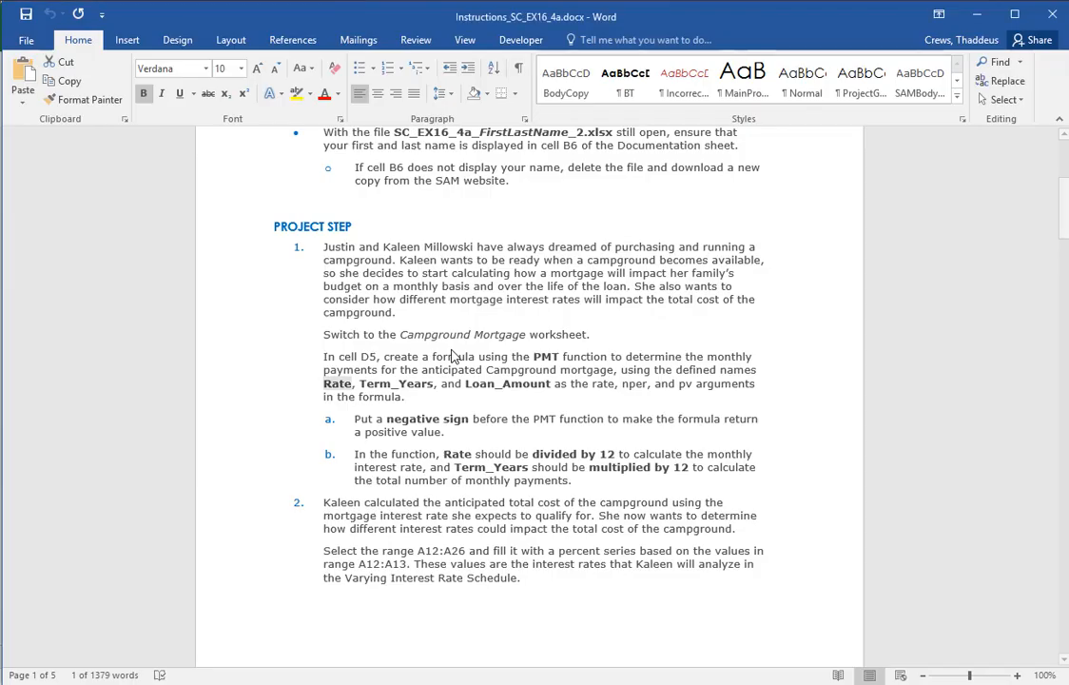
pyautogui.hotkey('alt', 'Tab')
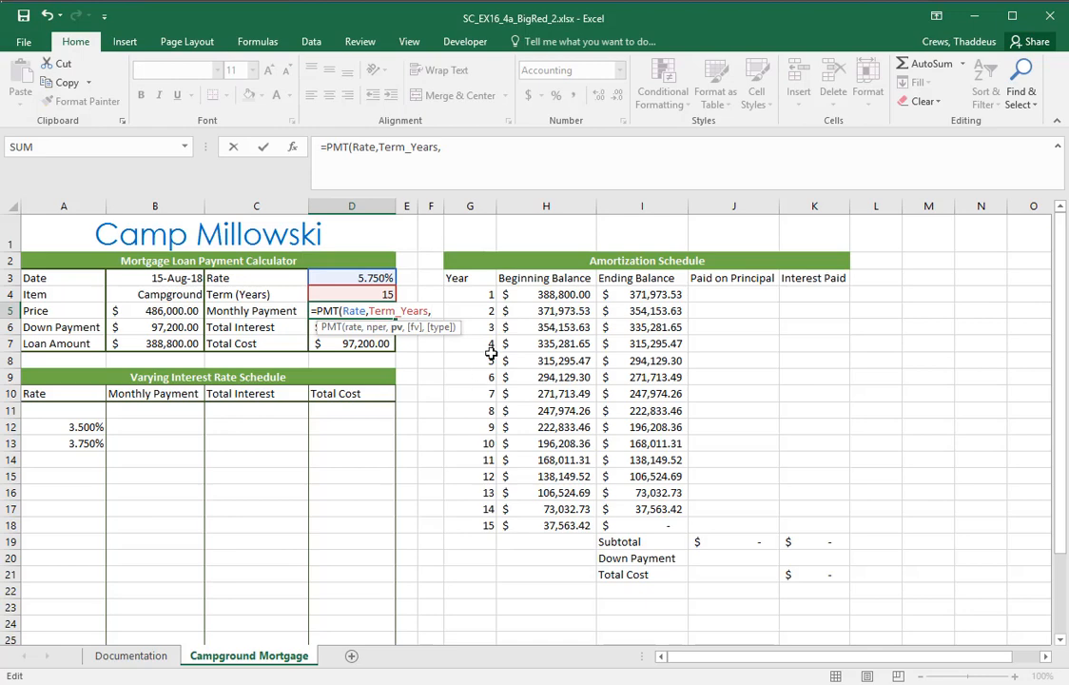
pyautogui.write('Loan')
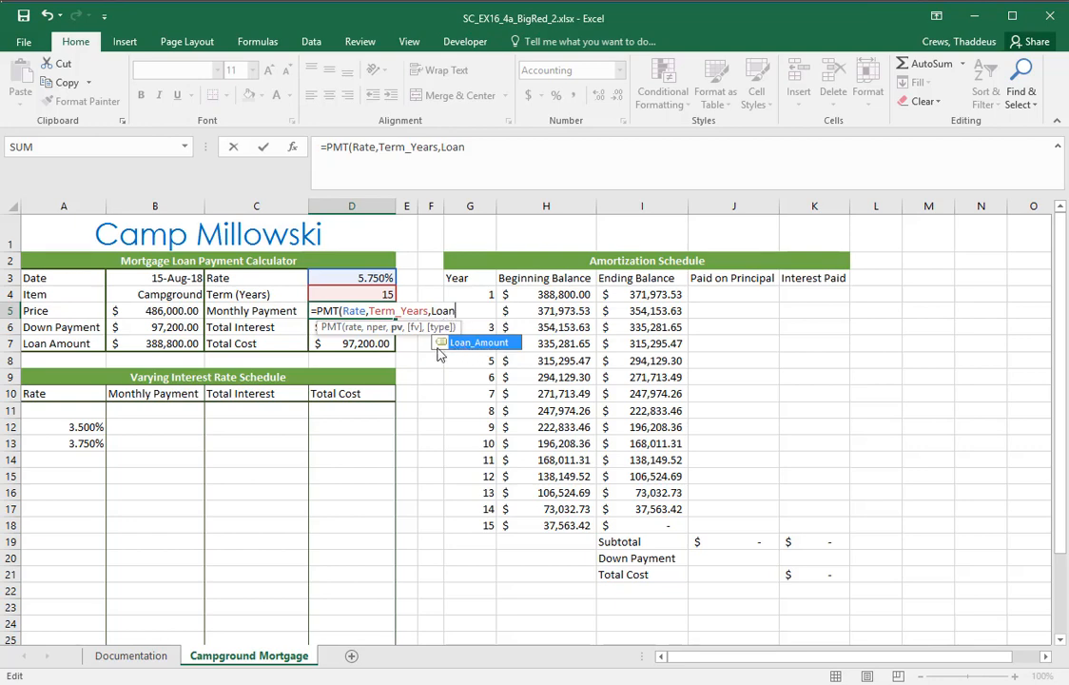
pyautogui.doubleClick(447, 344)
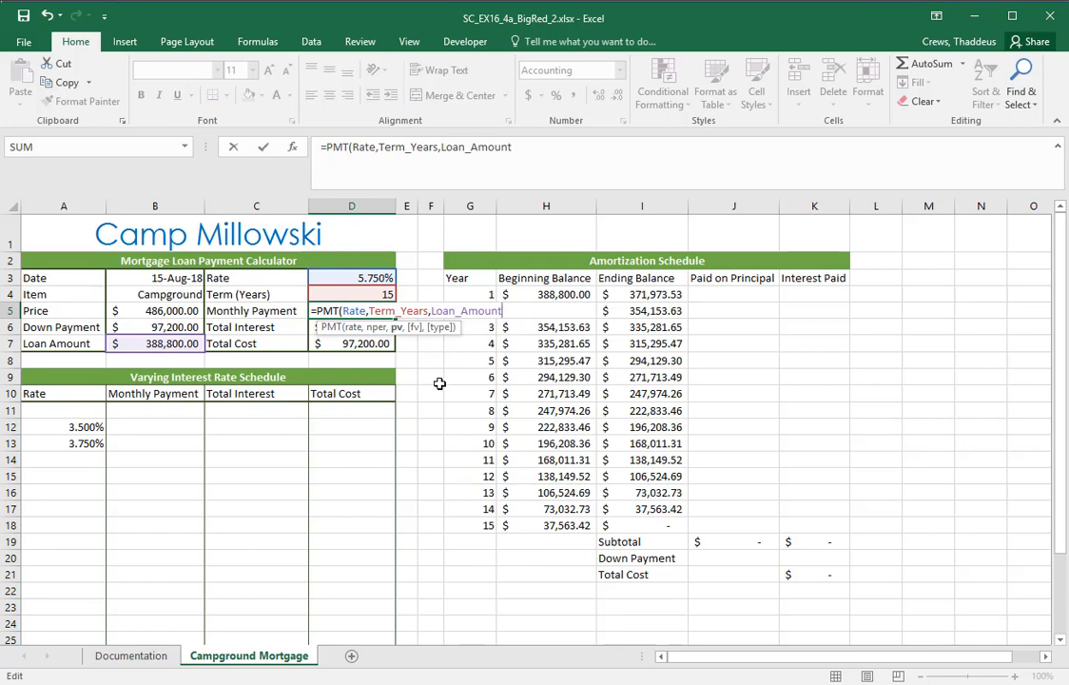
pyautogui.write(')')
pyautogui.press('Return')
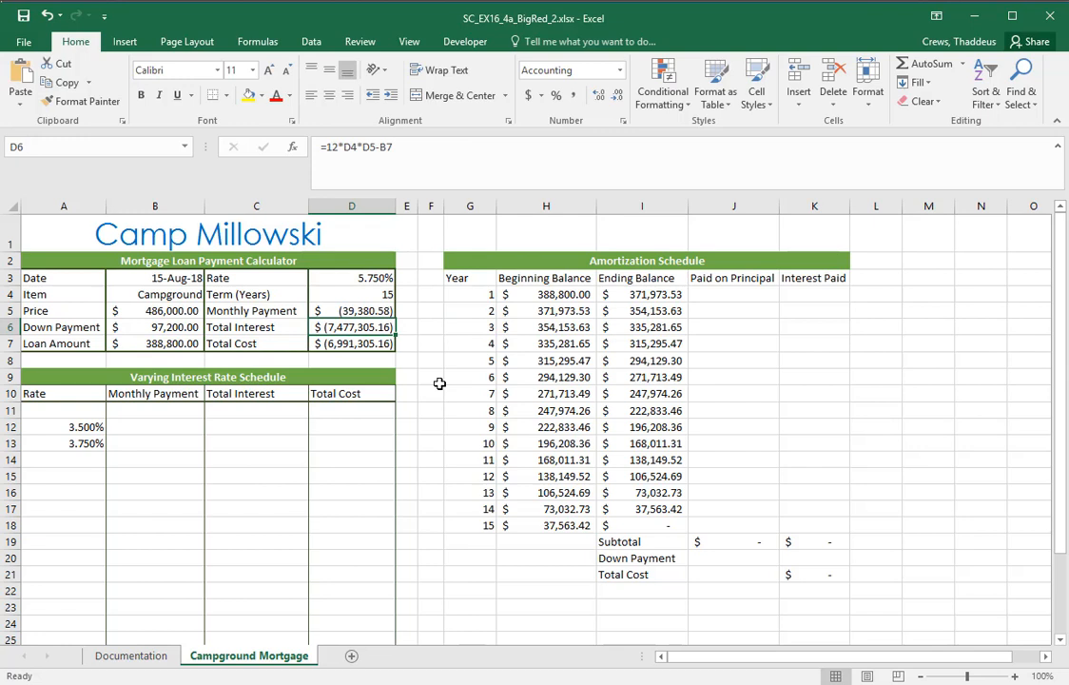
# Review the PMT formula in D5, then switch to the Word instructions and highlight the requirement for a negative sign before PMT
pyautogui.click(346, 310)
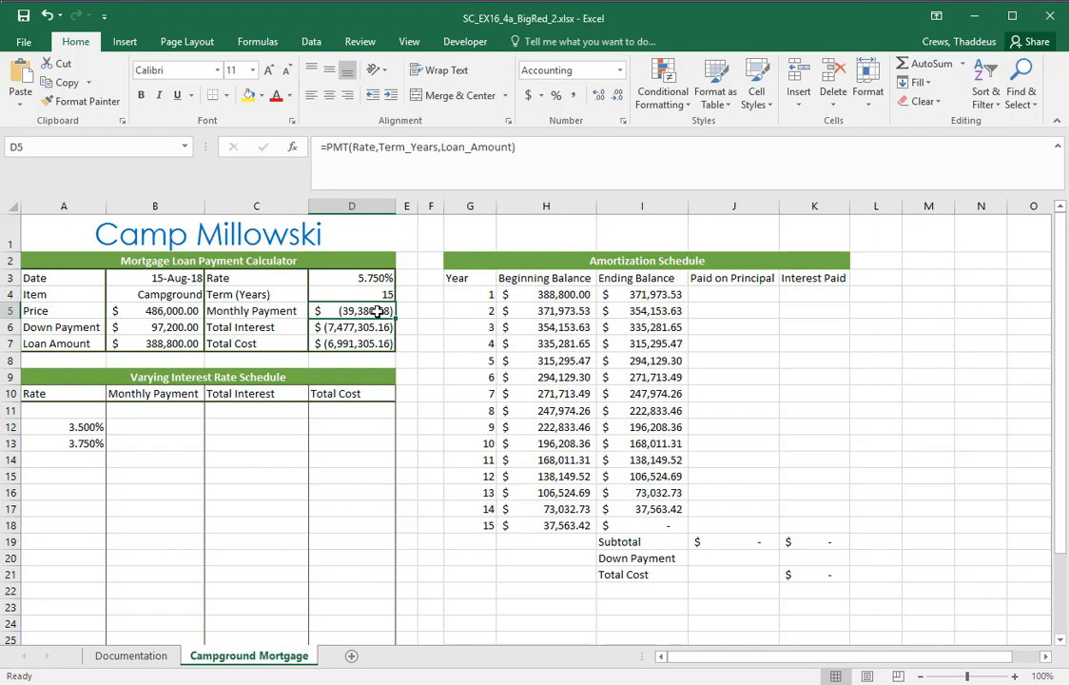
pyautogui.hotkey('alt', 'Tab')
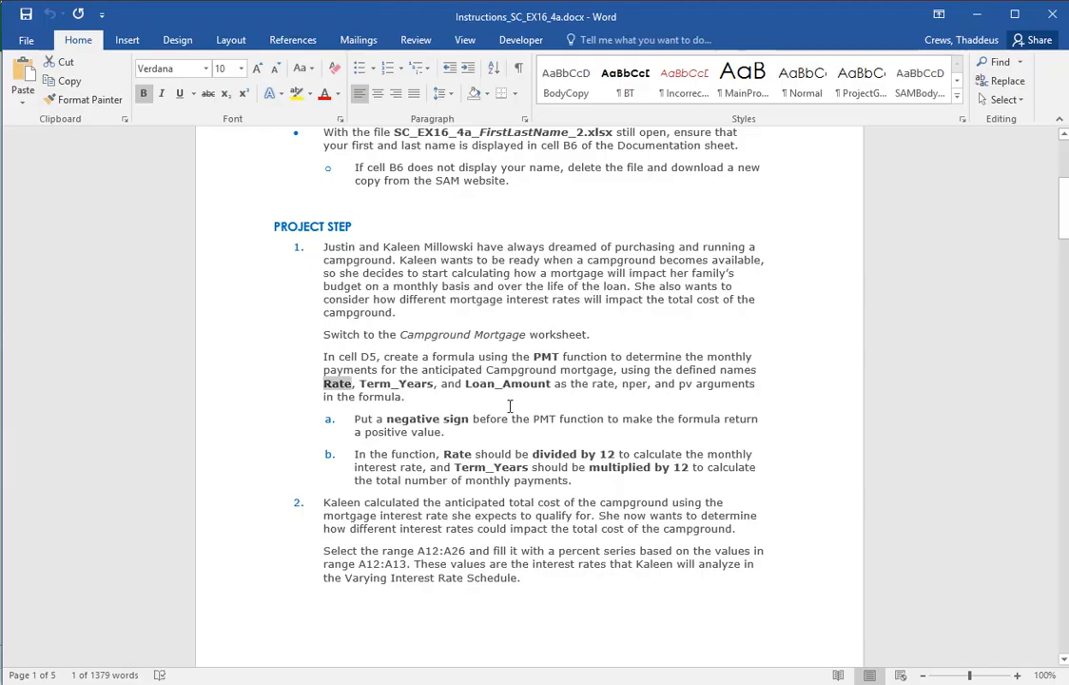
pyautogui.moveTo(388, 419); pyautogui.dragTo(655, 419)
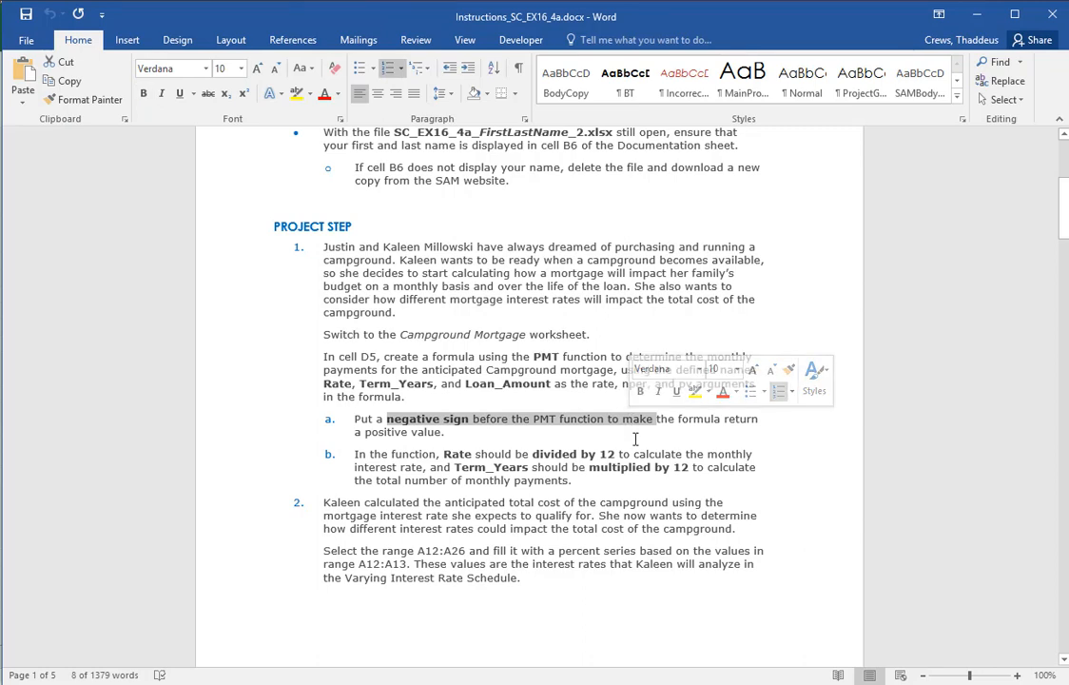
# Highlight the divide-by-12 and multiply-by-12 requirements in the Word instructions, then switch to Excel and check the Rate and Term cells
pyautogui.moveTo(443, 454); pyautogui.dragTo(616, 453)
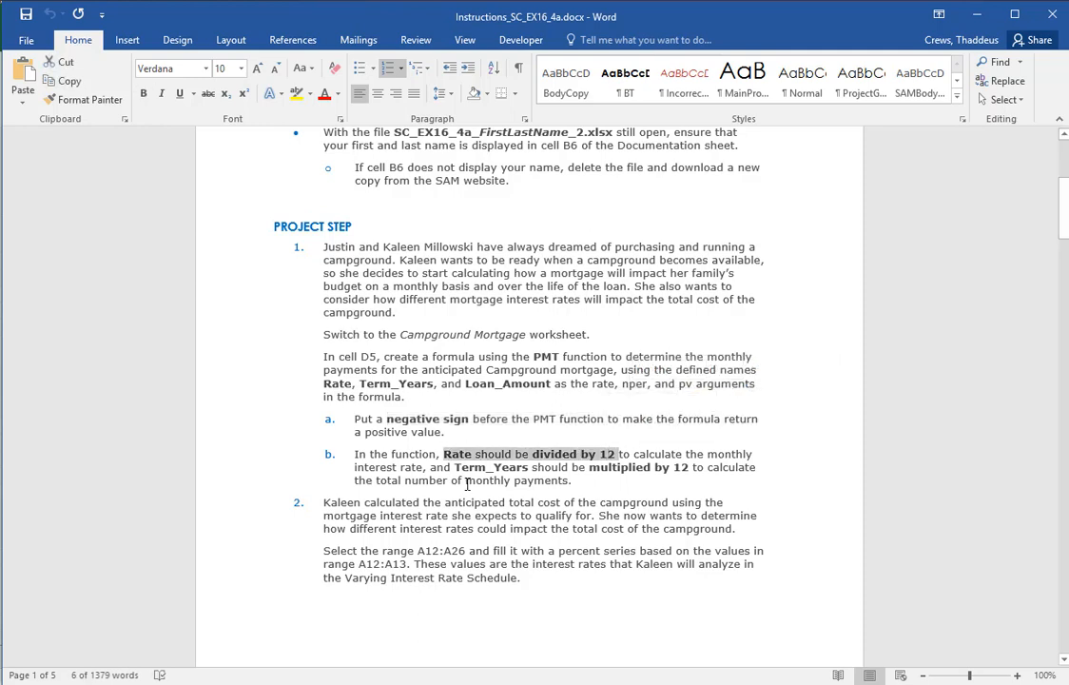
pyautogui.moveTo(455, 467); pyautogui.dragTo(670, 475)
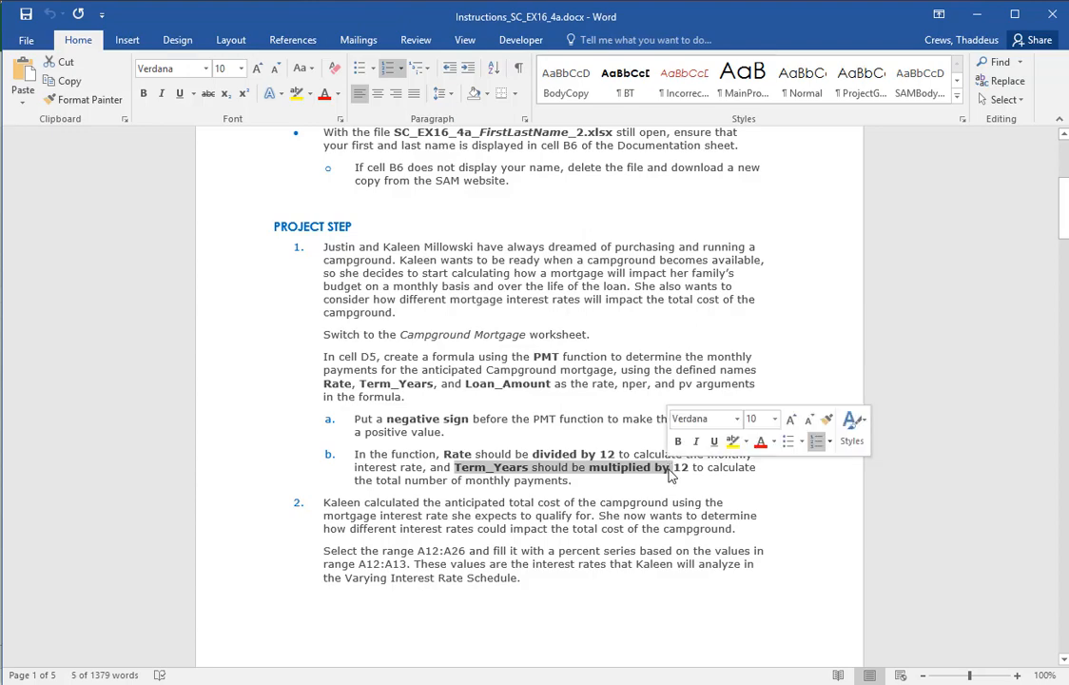
pyautogui.hotkey('alt', 'Tab')
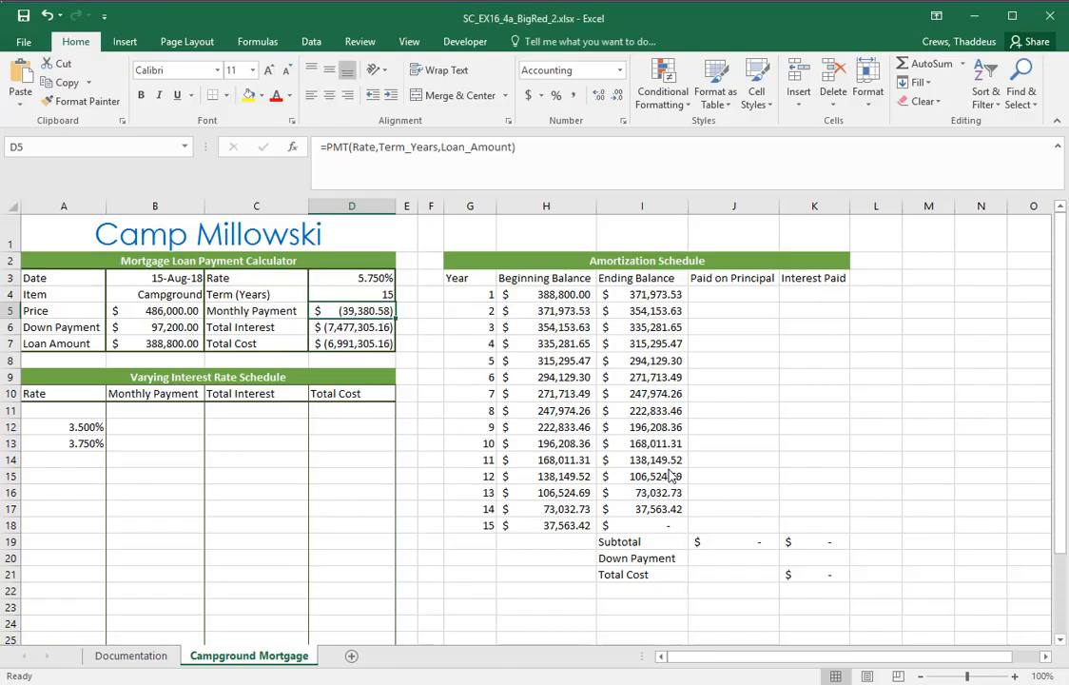
pyautogui.click(376, 277)
pyautogui.click(375, 294)
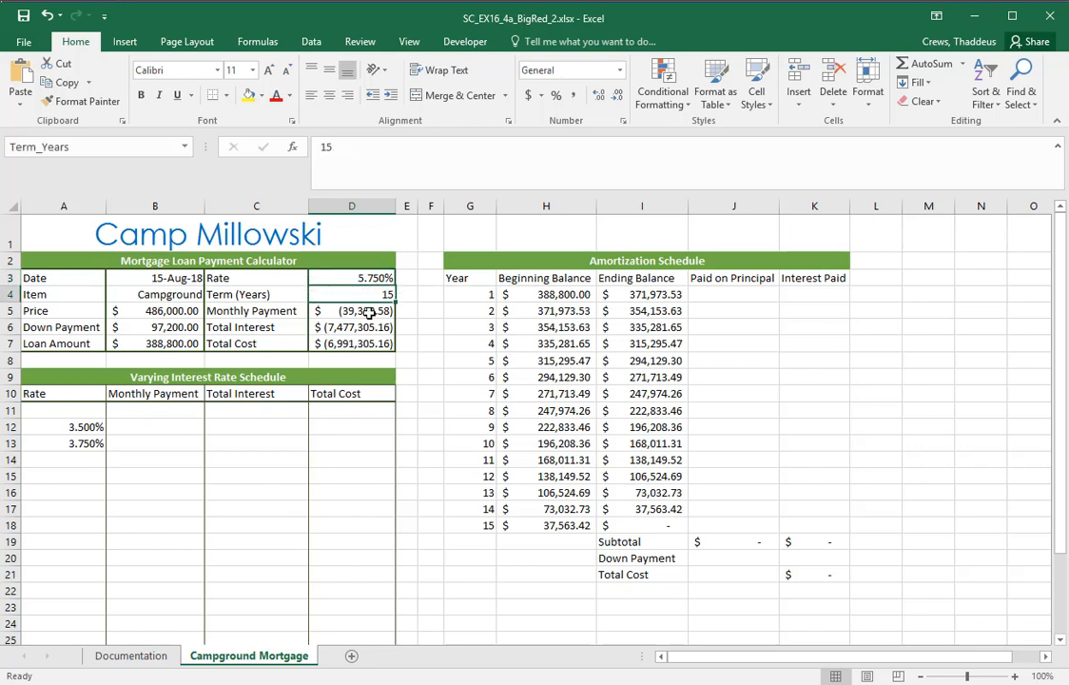
# Edit the formula in D5 to put a negative sign before PMT and divide the Rate argument by 12
pyautogui.doubleClick(369, 311)
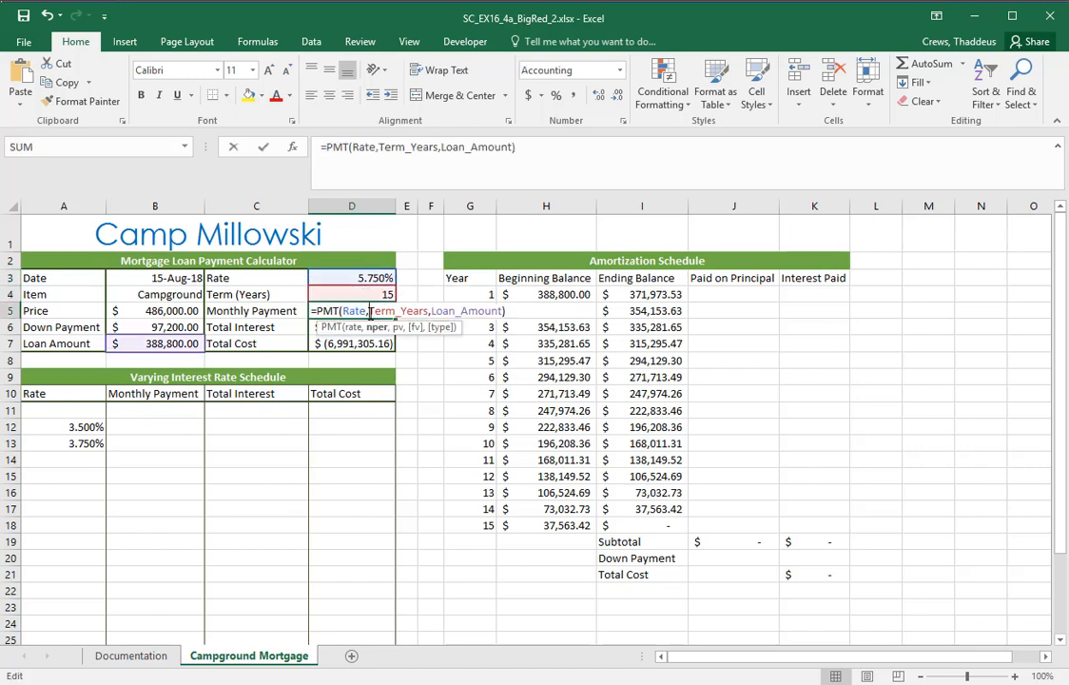
pyautogui.click(320, 310)
pyautogui.write('-')
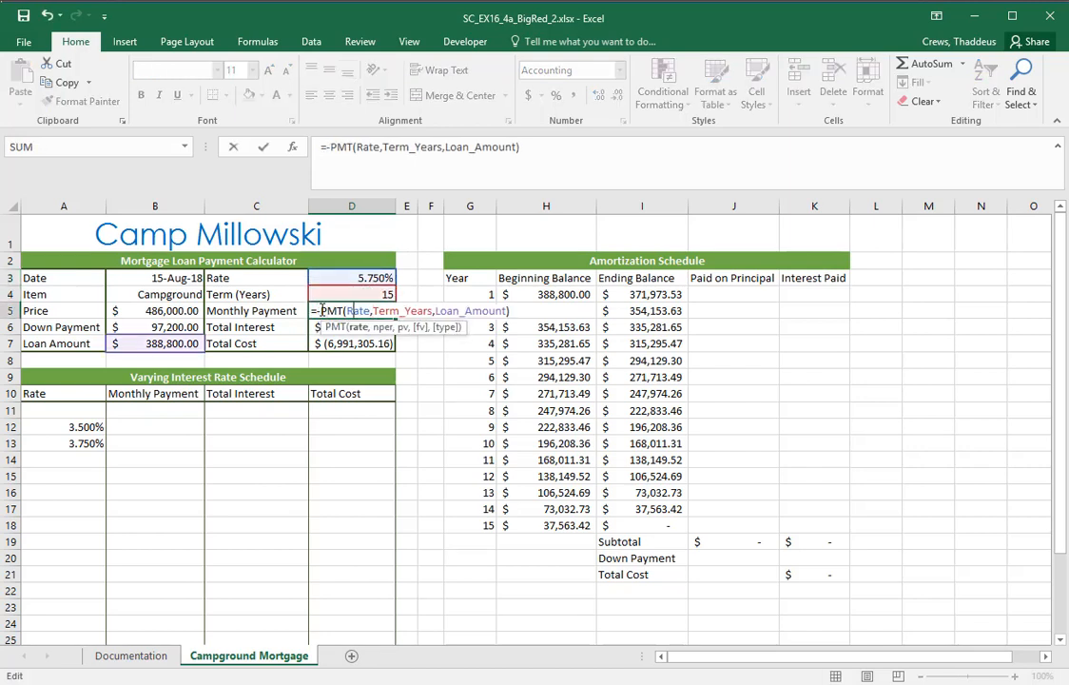
pyautogui.write('/12')
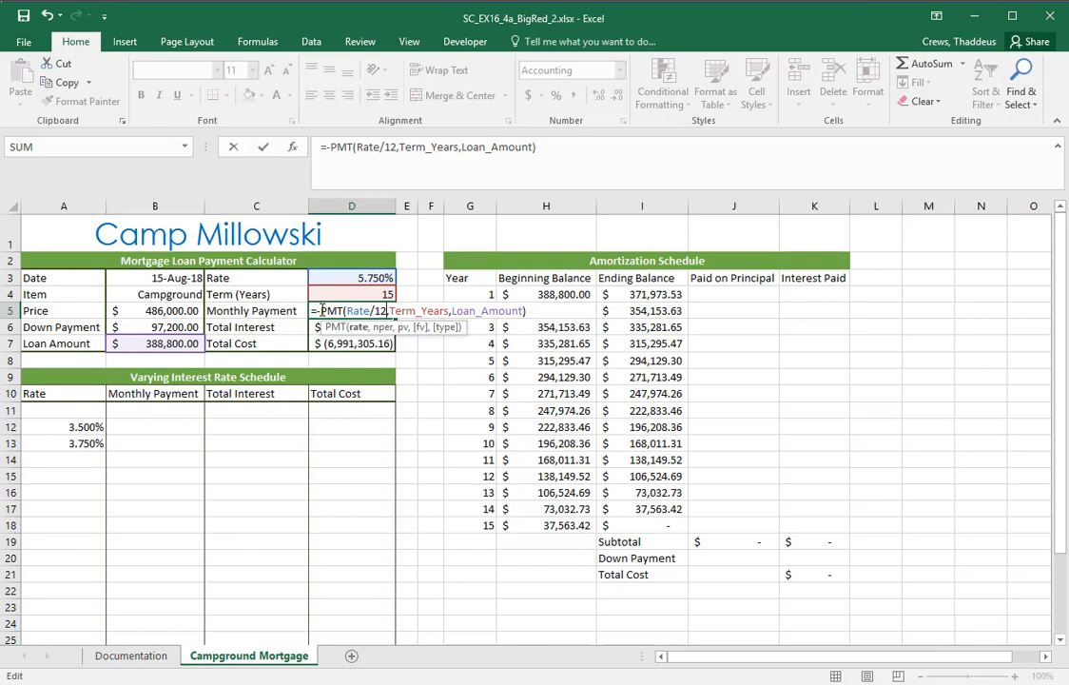
# Multiply the Term_Years argument by 12, enter the D5 formula and reselect the cell to review it
pyautogui.press('Right')
pyautogui.press('Right')
pyautogui.press('Right')
pyautogui.press('Right')
pyautogui.press('Right')
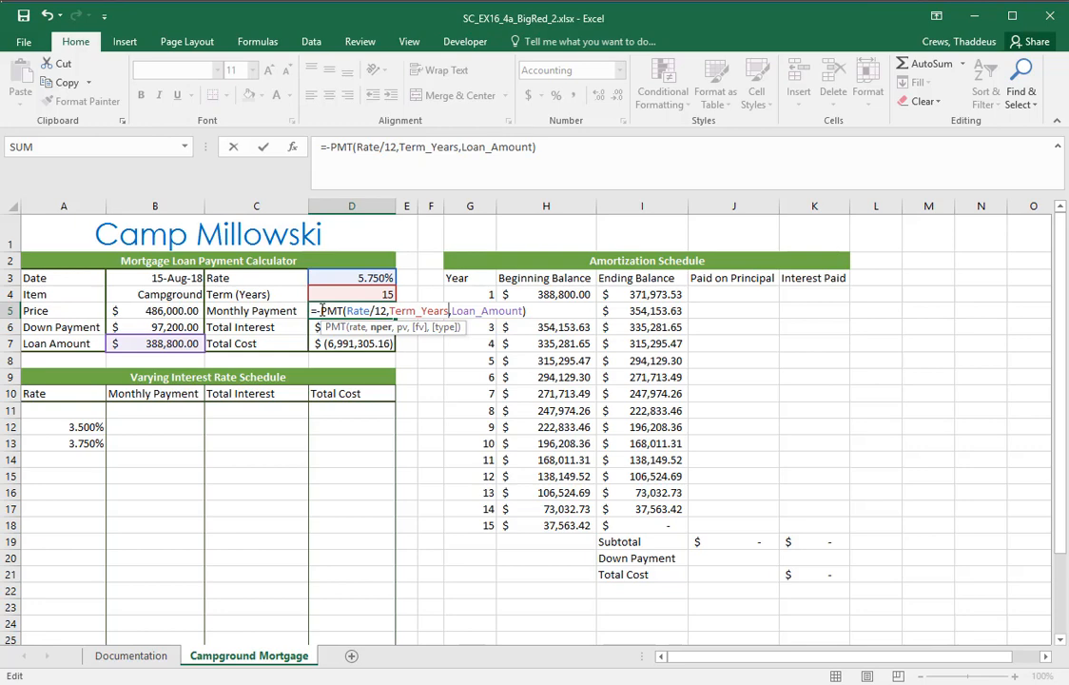
pyautogui.write('*12')
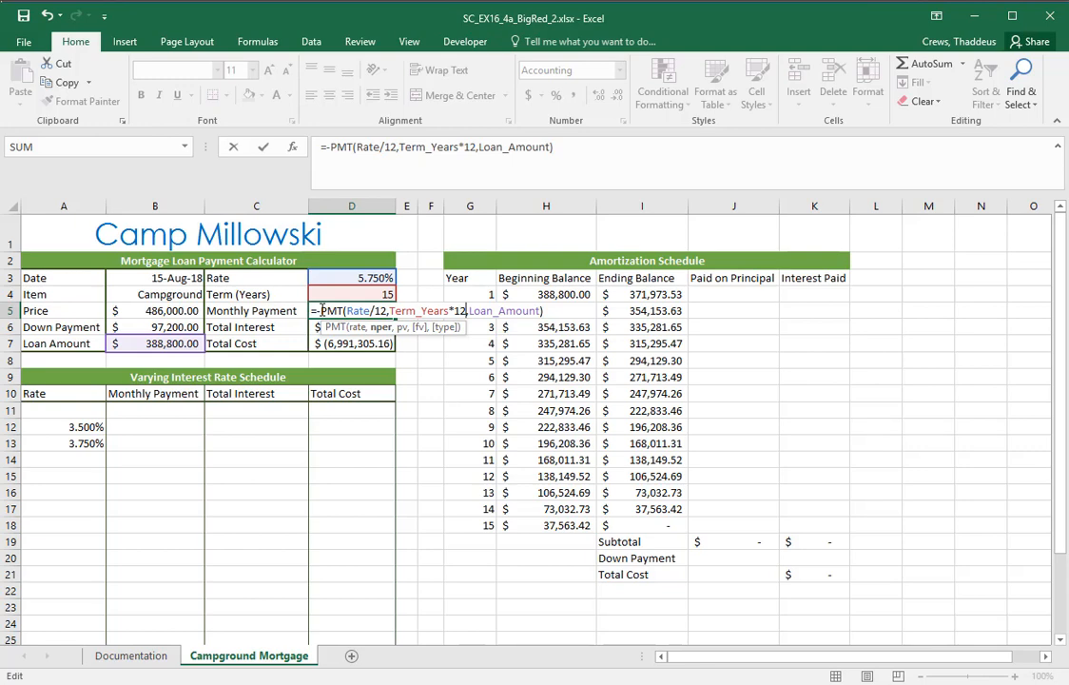
pyautogui.press('Return')
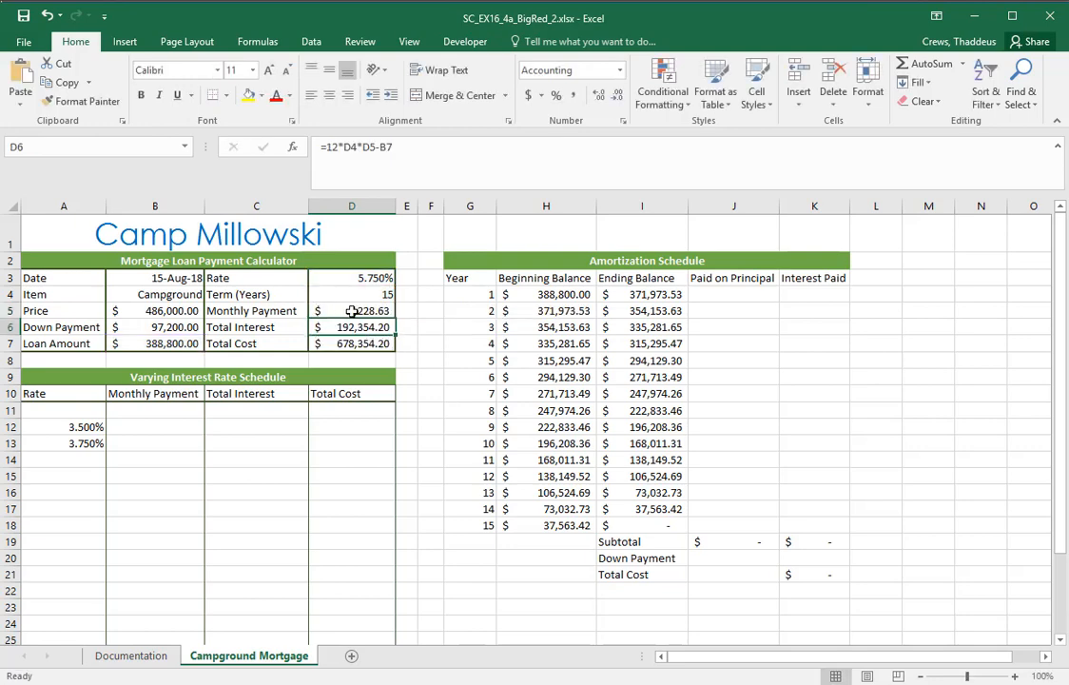
pyautogui.click(353, 310)
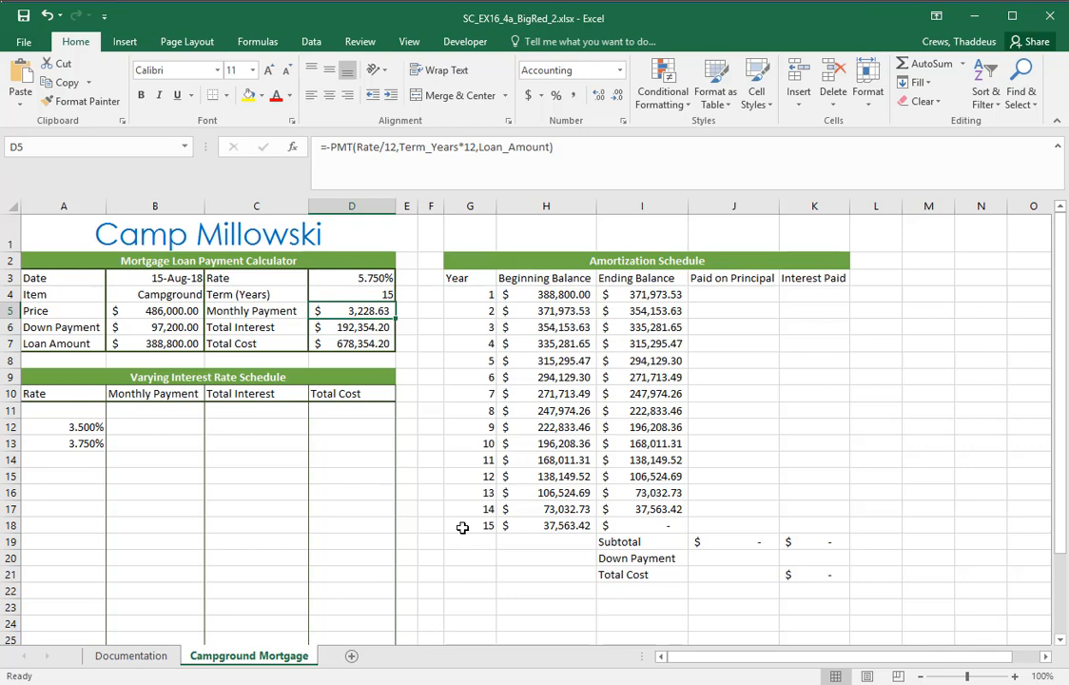
# Switch to the Word instructions, examine the final Campground Mortgage figure, and highlight project step 2 to read it
pyautogui.hotkey('alt', 'Tab')
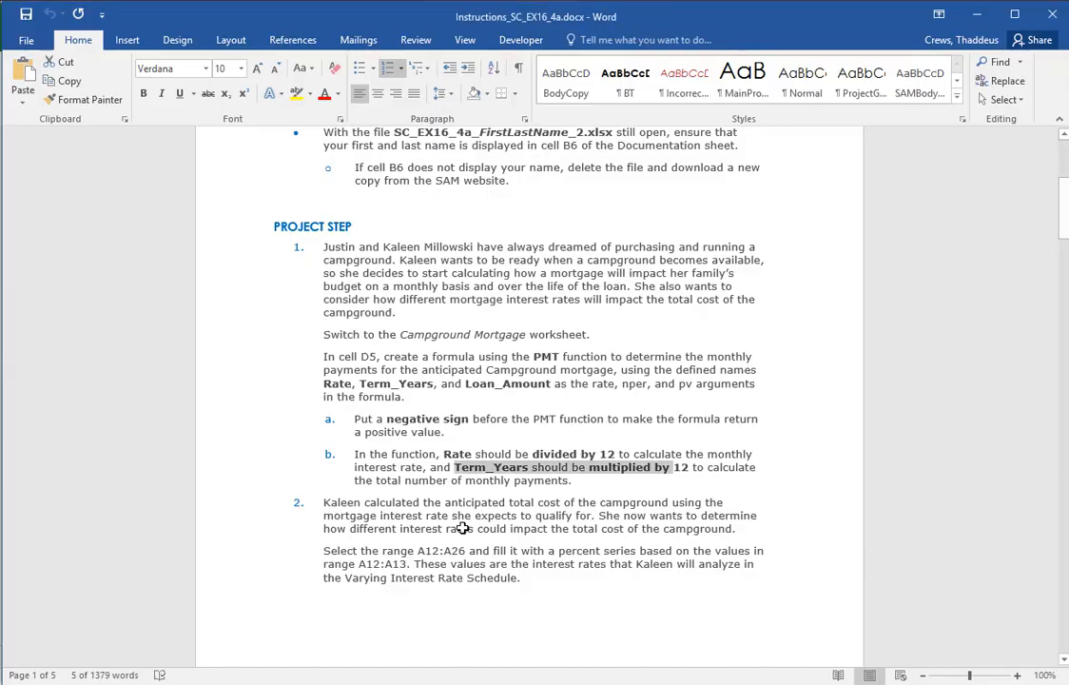
pyautogui.moveTo(1051, 230); pyautogui.dragTo(1063, 527)
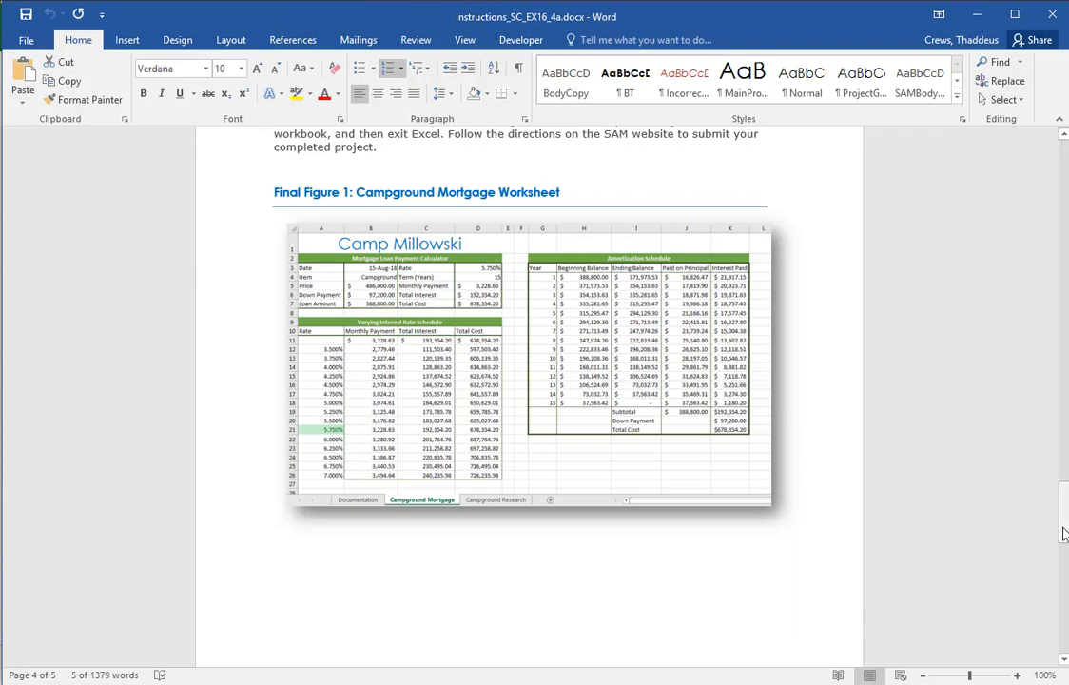
pyautogui.moveTo(1064, 513); pyautogui.dragTo(1063, 204)
pyautogui.moveTo(232, 486); pyautogui.dragTo(231, 566)
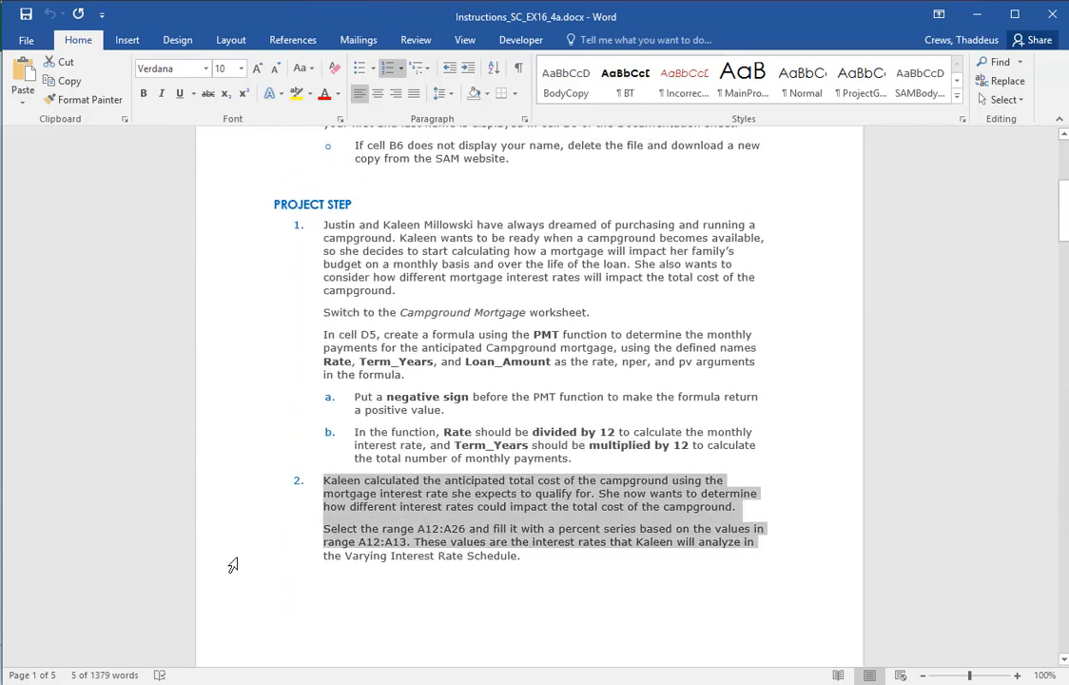
pyautogui.scroll(-3, 716, 544)
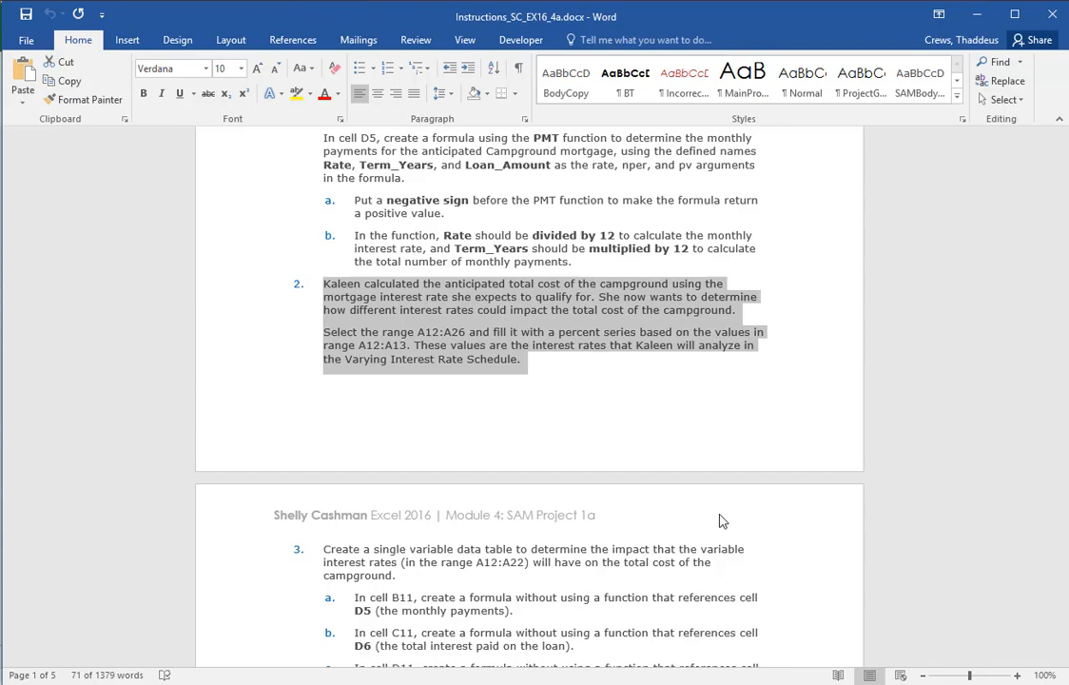
# Look at the loan calculator in Excel, then return to Word and highlight the range A12:A26 in step 2
pyautogui.hotkey('alt', 'Tab')
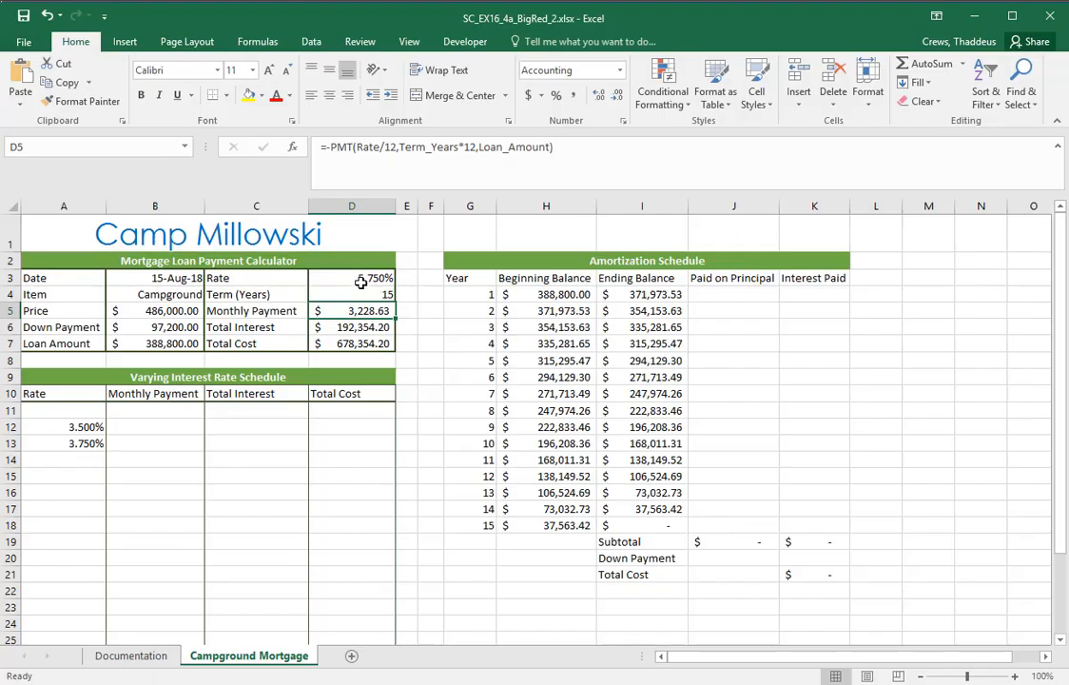
pyautogui.hotkey('alt', 'Tab')
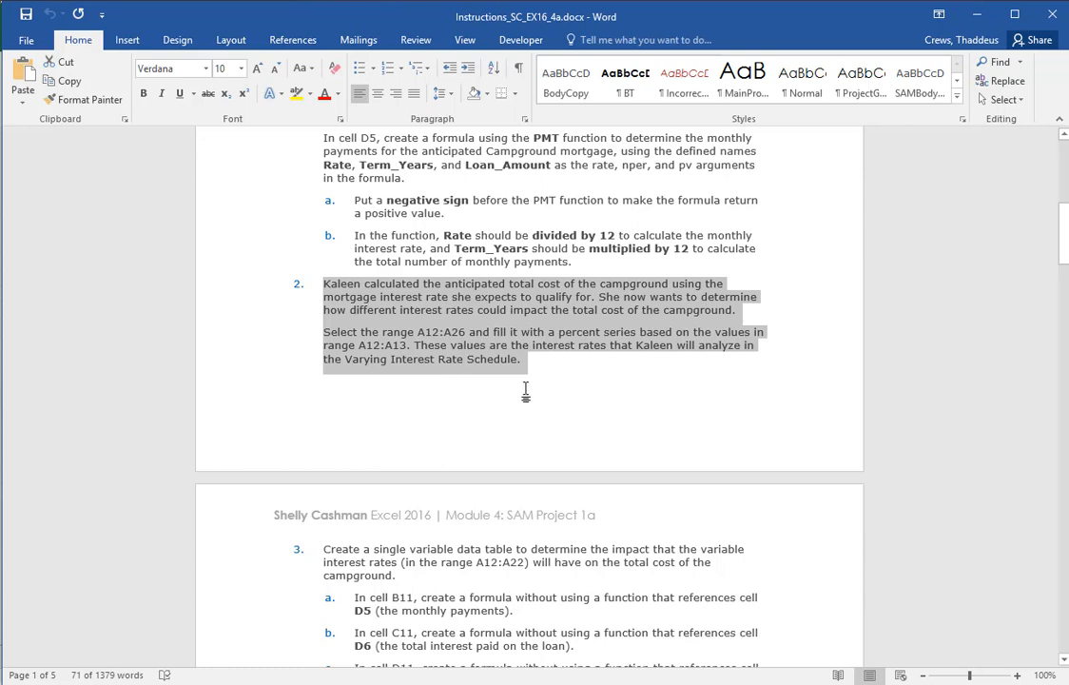
pyautogui.click(396, 332)
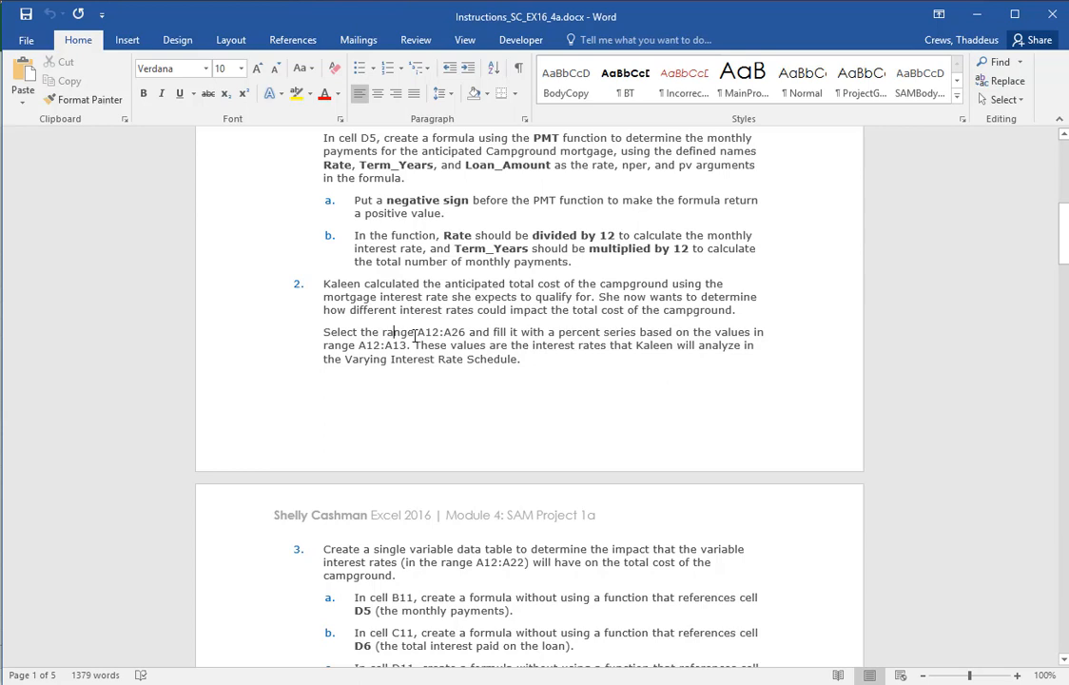
pyautogui.doubleClick(440, 333)
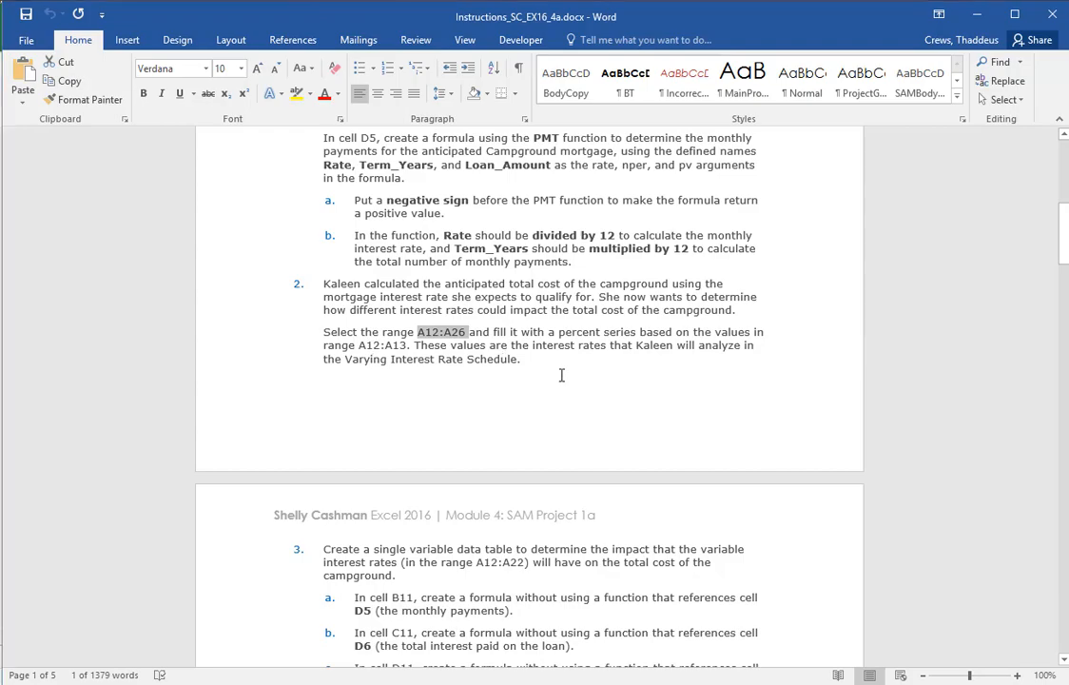
# Switch to Excel and extend the percent series based on A12:A13 down to cell A15
pyautogui.hotkey('alt', 'Tab')
pyautogui.click(73, 428)
pyautogui.moveTo(73, 428); pyautogui.dragTo(86, 444)
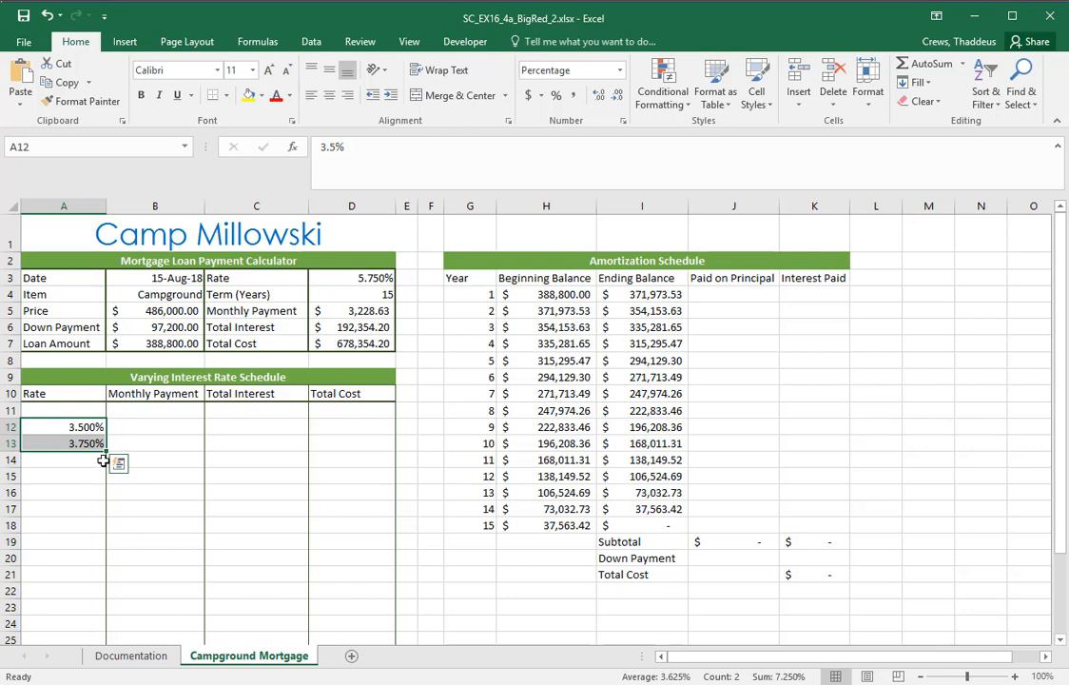
pyautogui.scroll(-2, 84, 488)
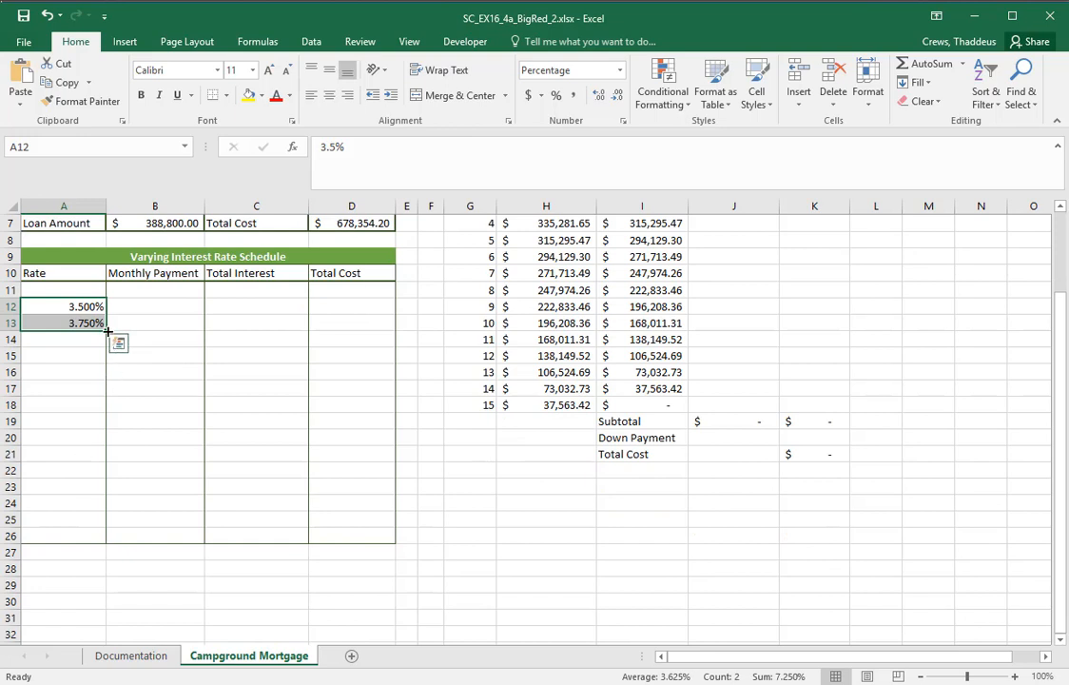
pyautogui.moveTo(108, 330); pyautogui.dragTo(107, 358)
# Check the filled rates in A12:A15 one by one, then fill the percent series through A26
pyautogui.click(91, 308)
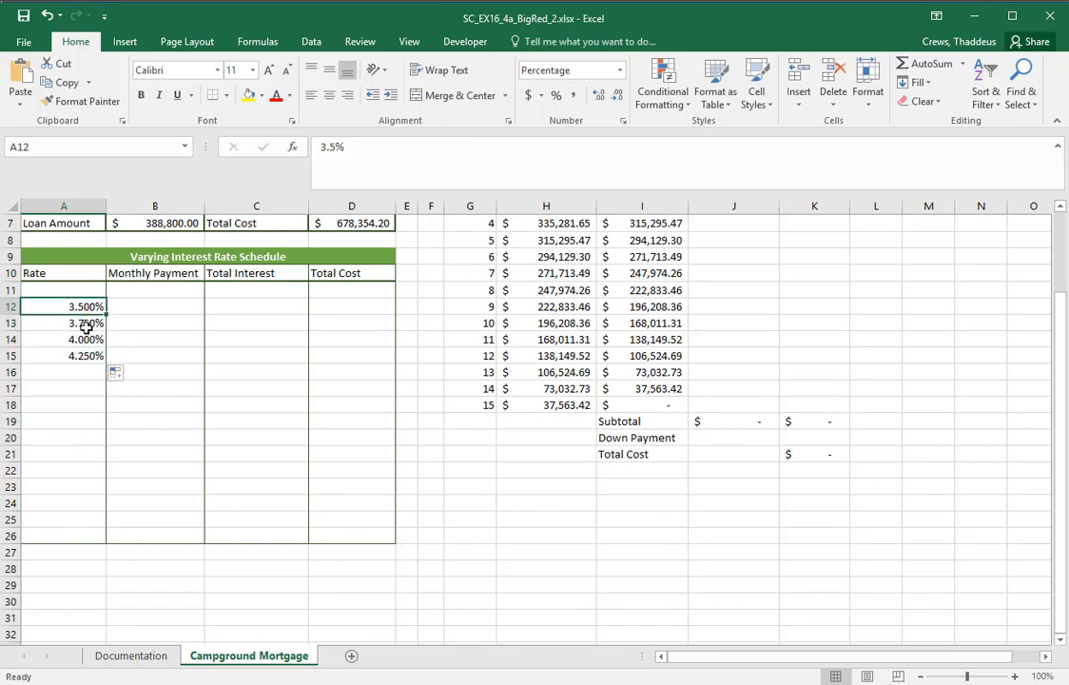
pyautogui.click(87, 323)
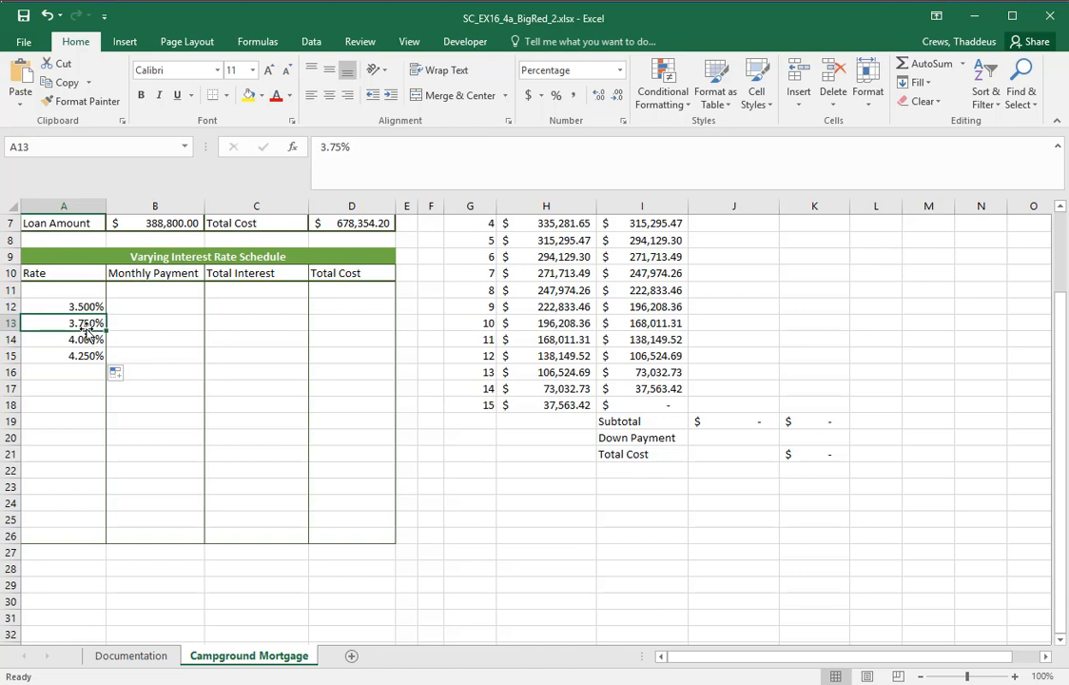
pyautogui.click(87, 340)
pyautogui.click(88, 356)
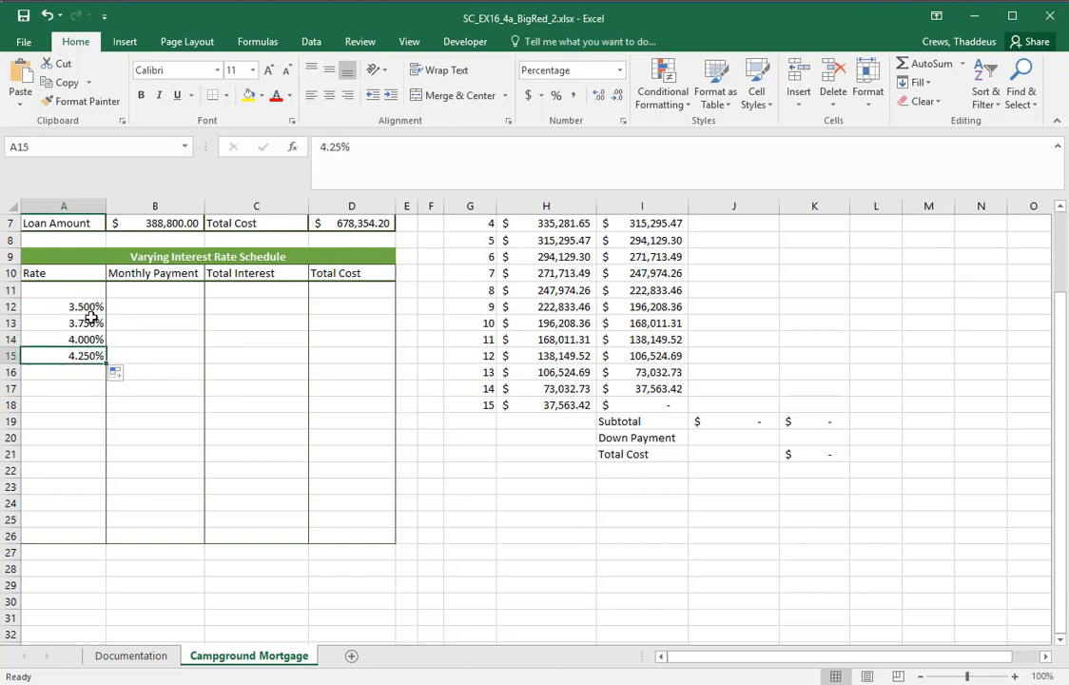
pyautogui.moveTo(88, 308); pyautogui.dragTo(90, 540)
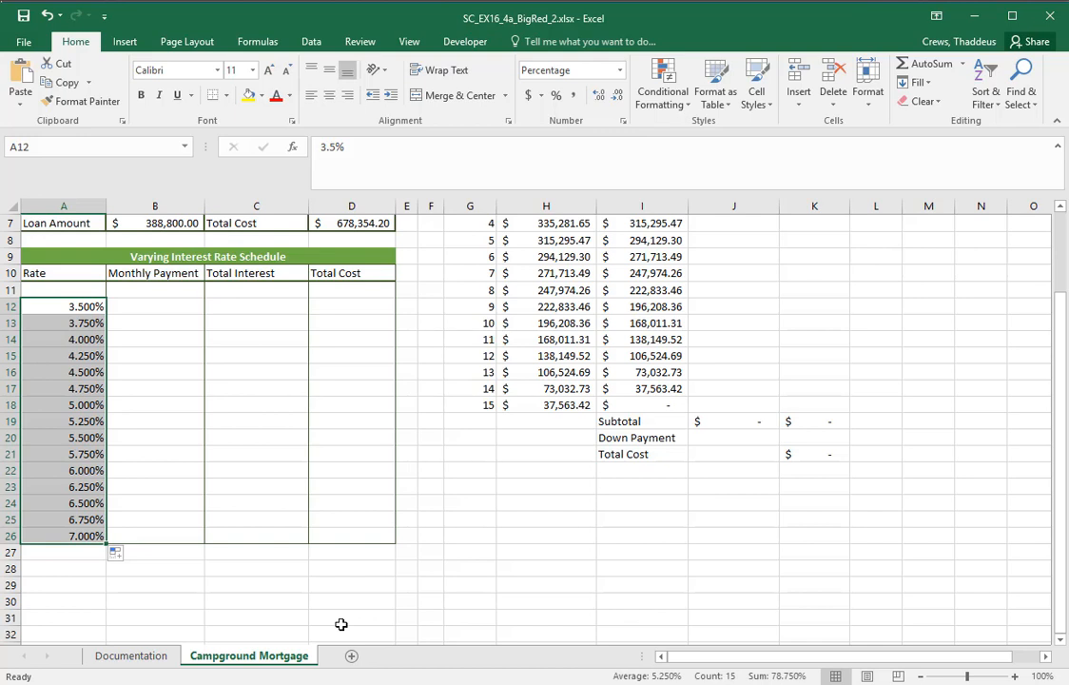
# Review the Monthly Payment, Total Interest and Total Cost headings, then switch to Word and highlight the data table instructions in step 3
pyautogui.click(143, 273)
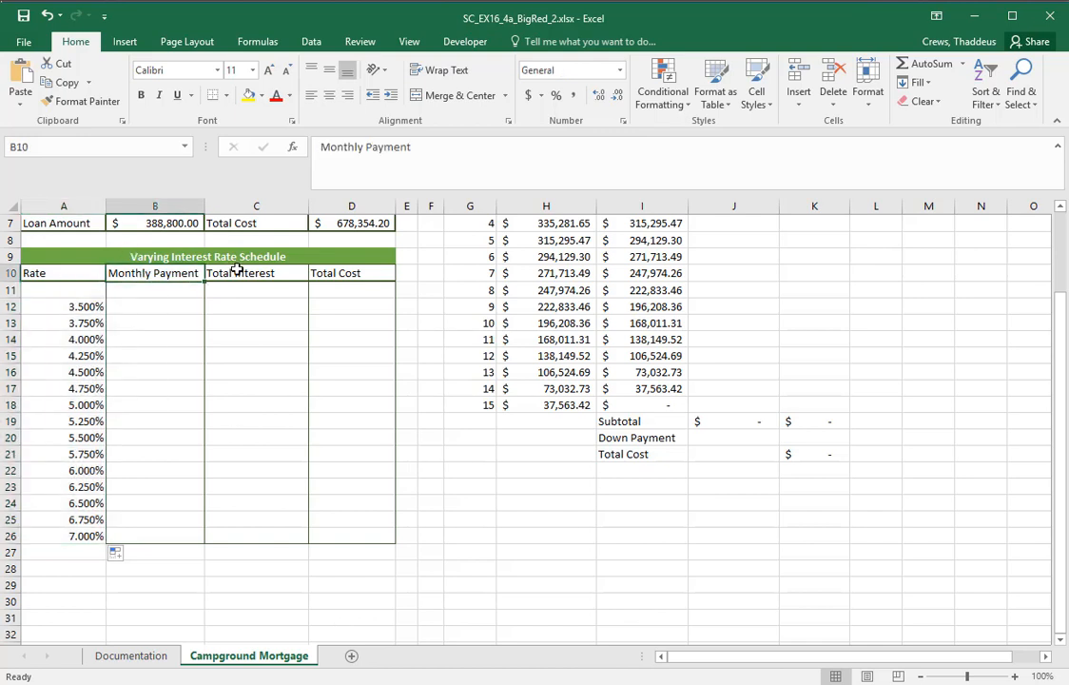
pyautogui.click(291, 272)
pyautogui.click(336, 272)
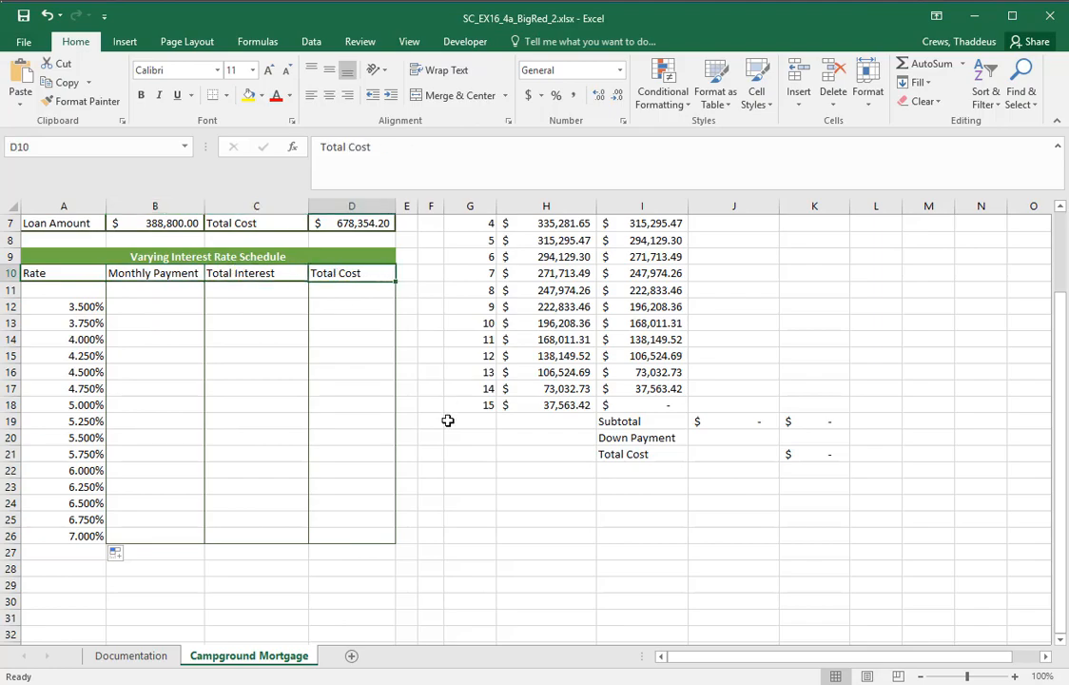
pyautogui.hotkey('alt', 'Tab')
pyautogui.click(548, 368)
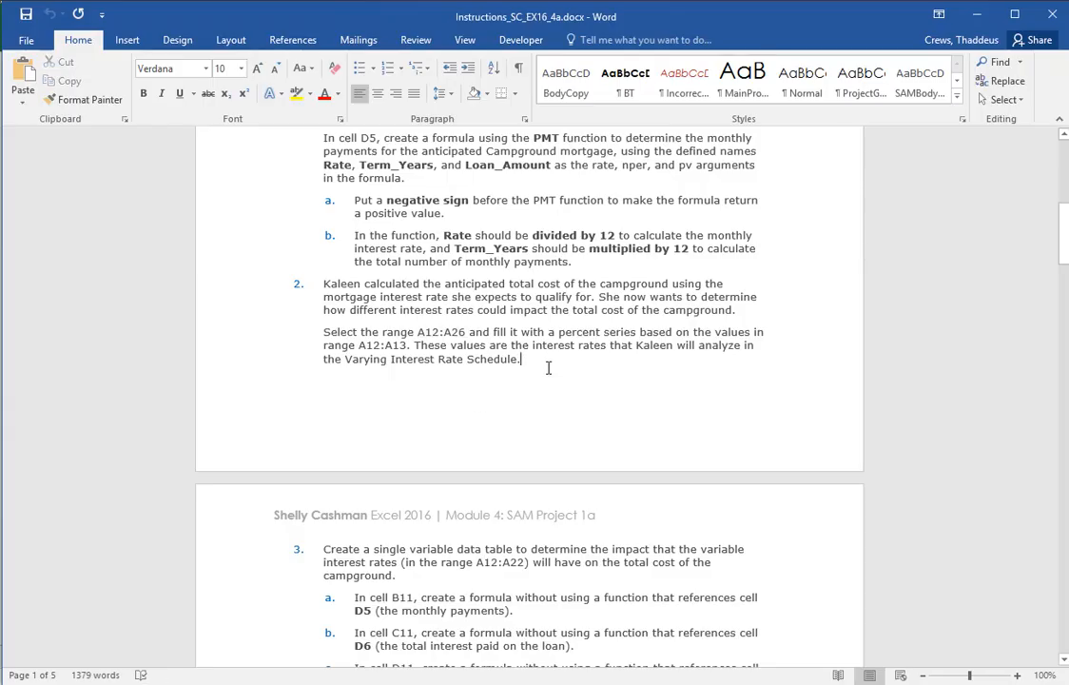
pyautogui.scroll(-5, 548, 368)
pyautogui.moveTo(245, 360); pyautogui.dragTo(201, 543)
pyautogui.scroll(-2, 690, 424)
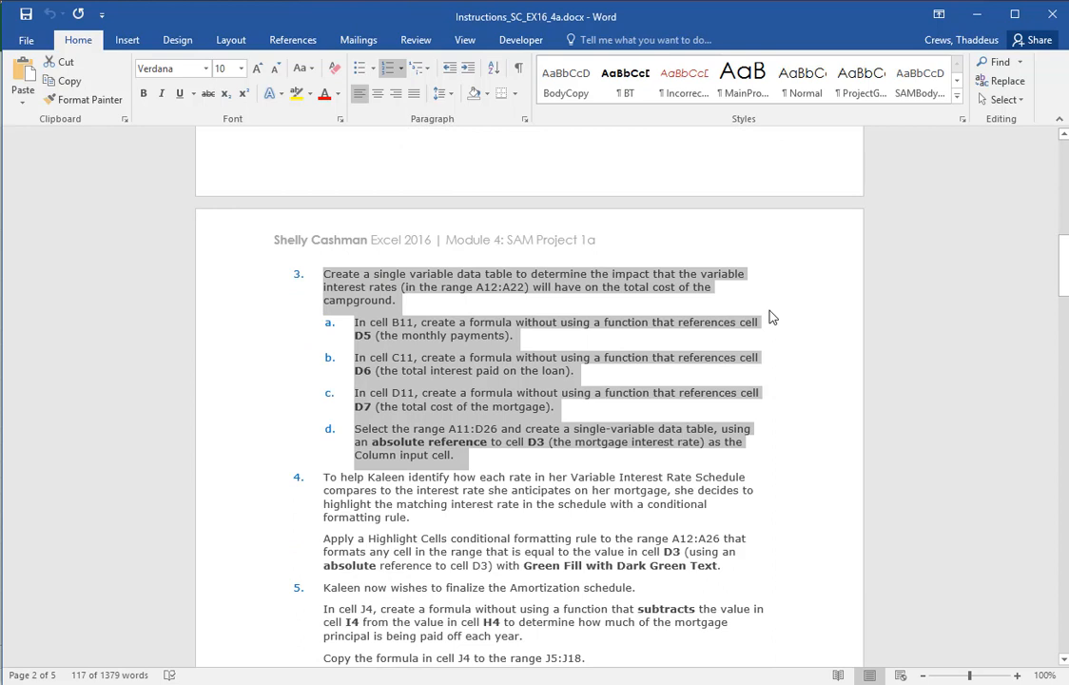
# Check the range given in step 3 against the Excel schedule, then strike through A22 in the Word instructions
pyautogui.click(522, 286)
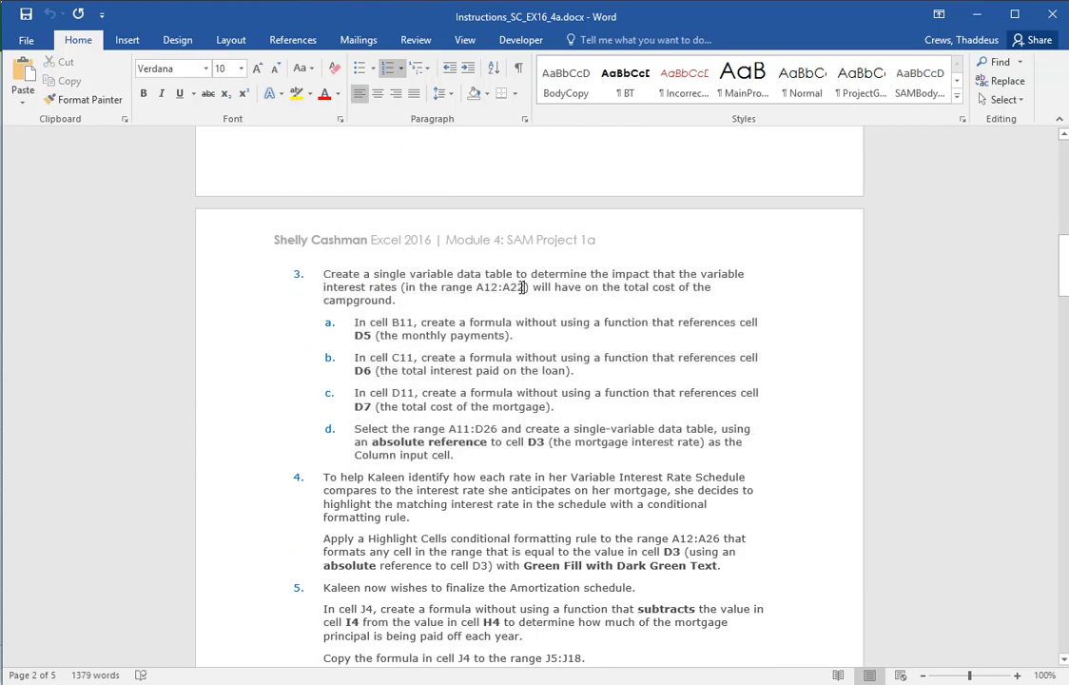
pyautogui.hotkey('alt', 'Tab')
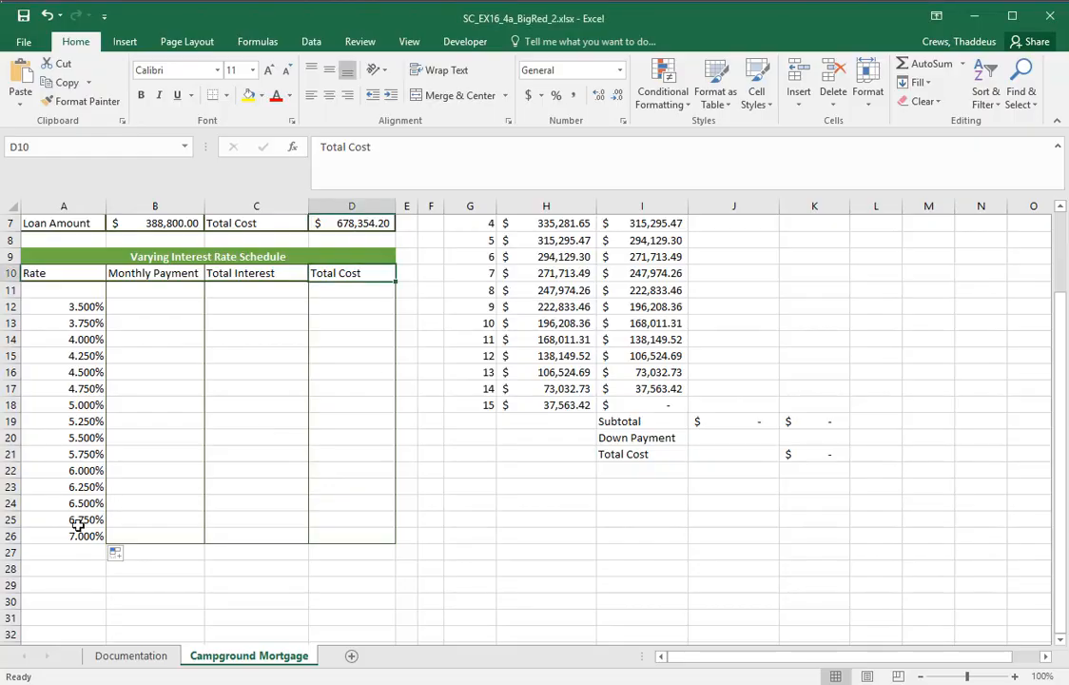
pyautogui.hotkey('alt', 'Tab')
pyautogui.moveTo(503, 288); pyautogui.dragTo(526, 291)
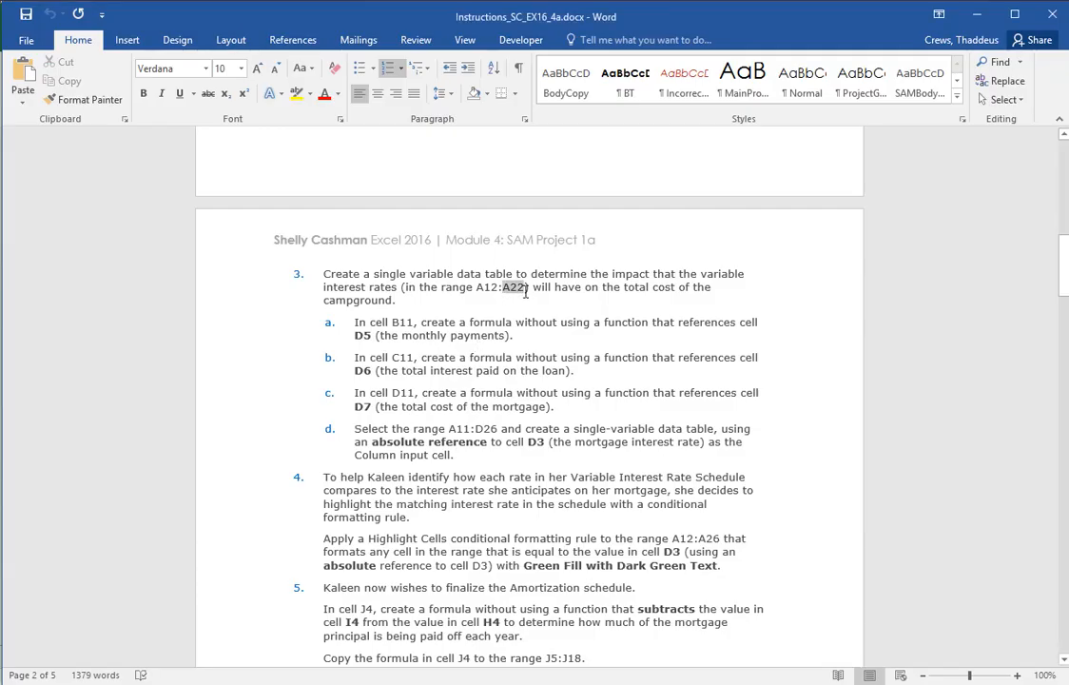
pyautogui.click(208, 93)
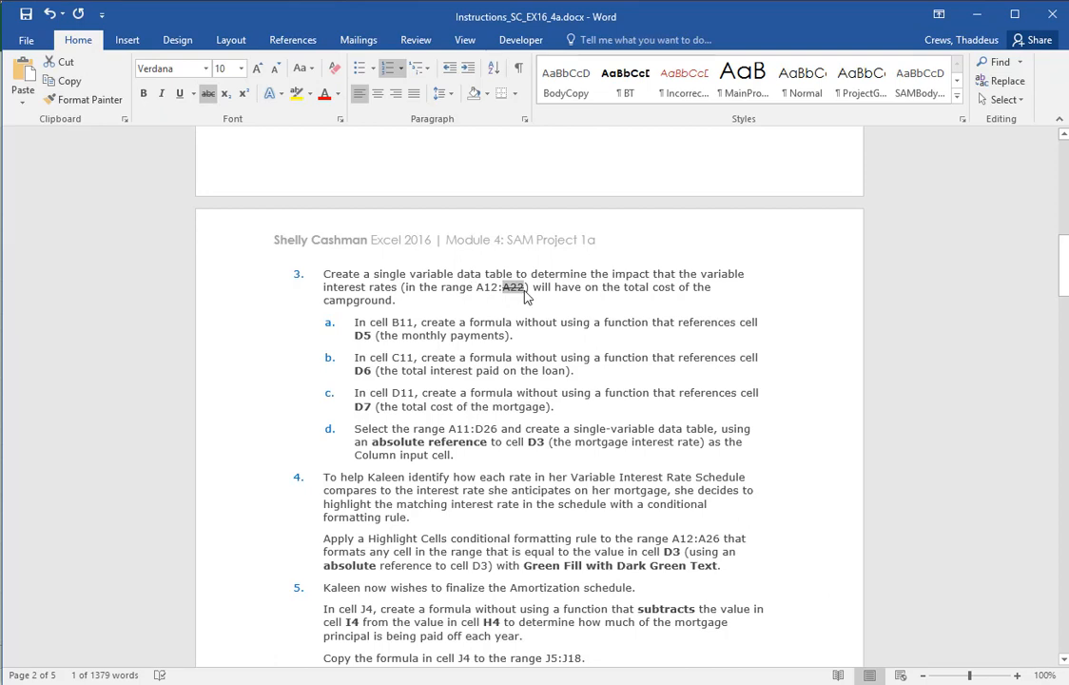
# Insert A26 right after the struck-through A22 in step 3 and colour the new text red
pyautogui.click(525, 291)
pyautogui.write('A25')
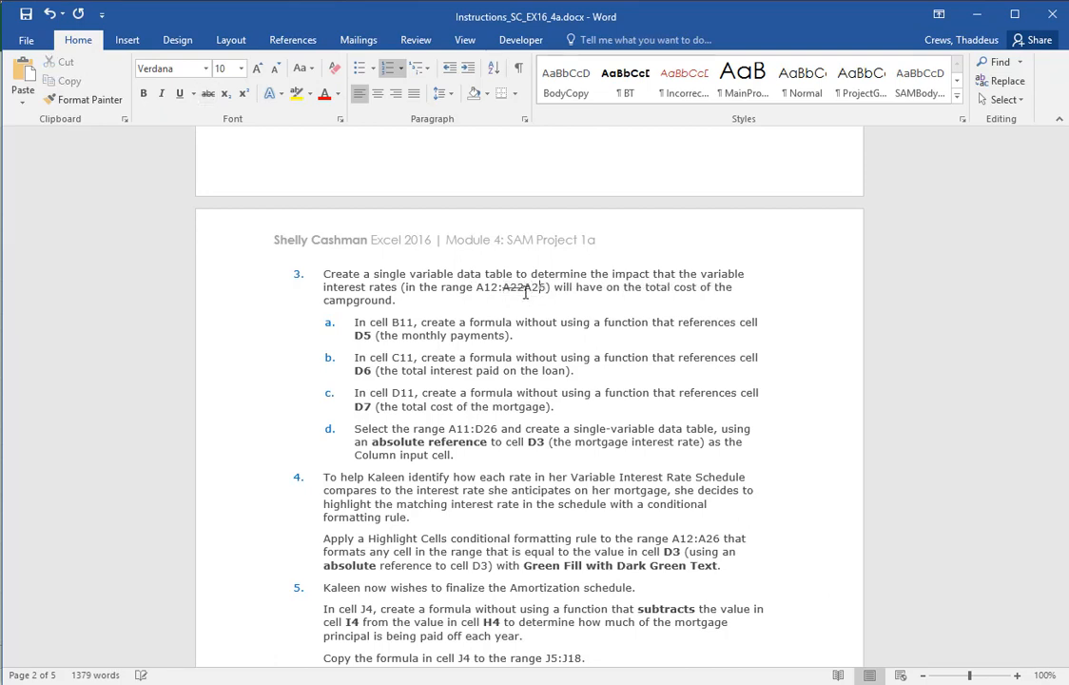
pyautogui.moveTo(525, 289); pyautogui.dragTo(542, 289)
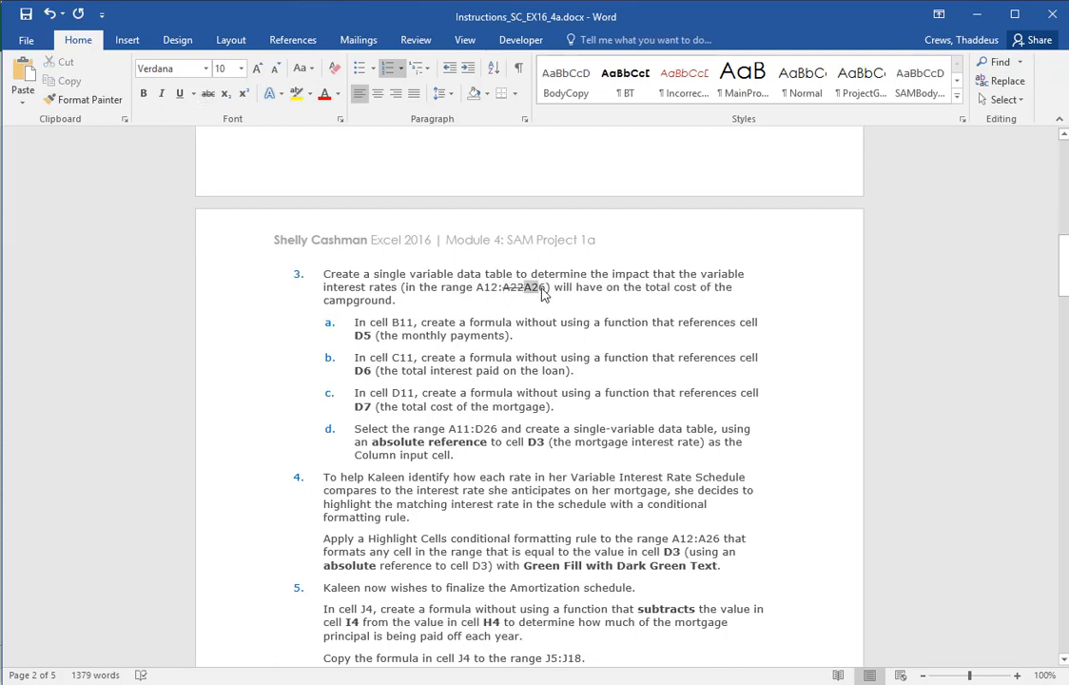
pyautogui.click(324, 93)
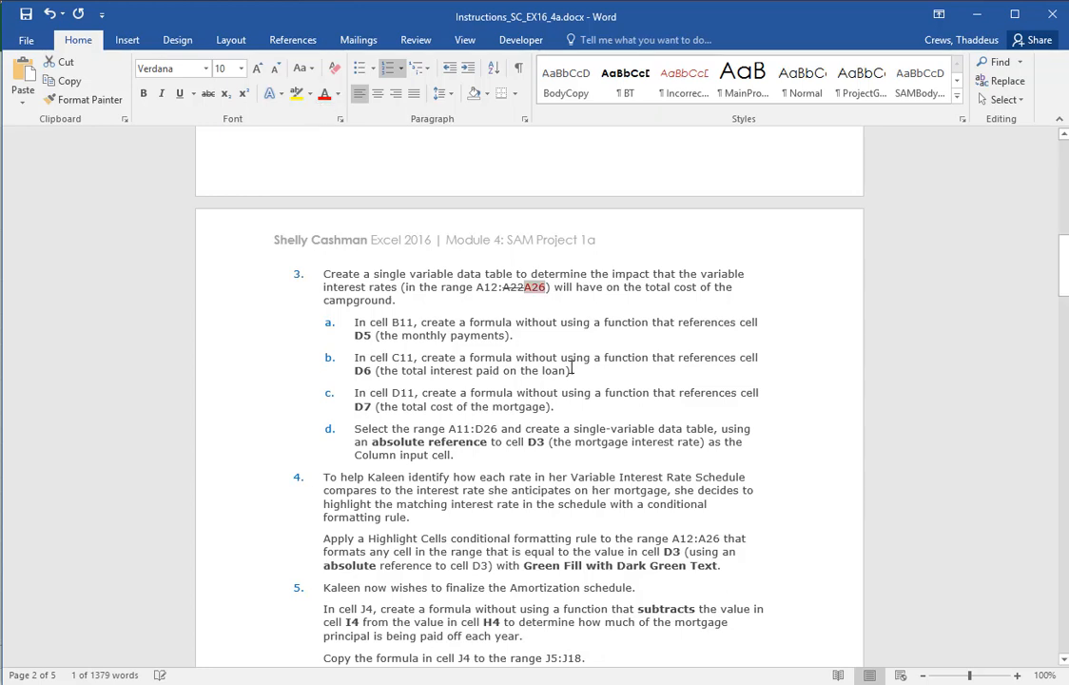
pyautogui.click(571, 371)
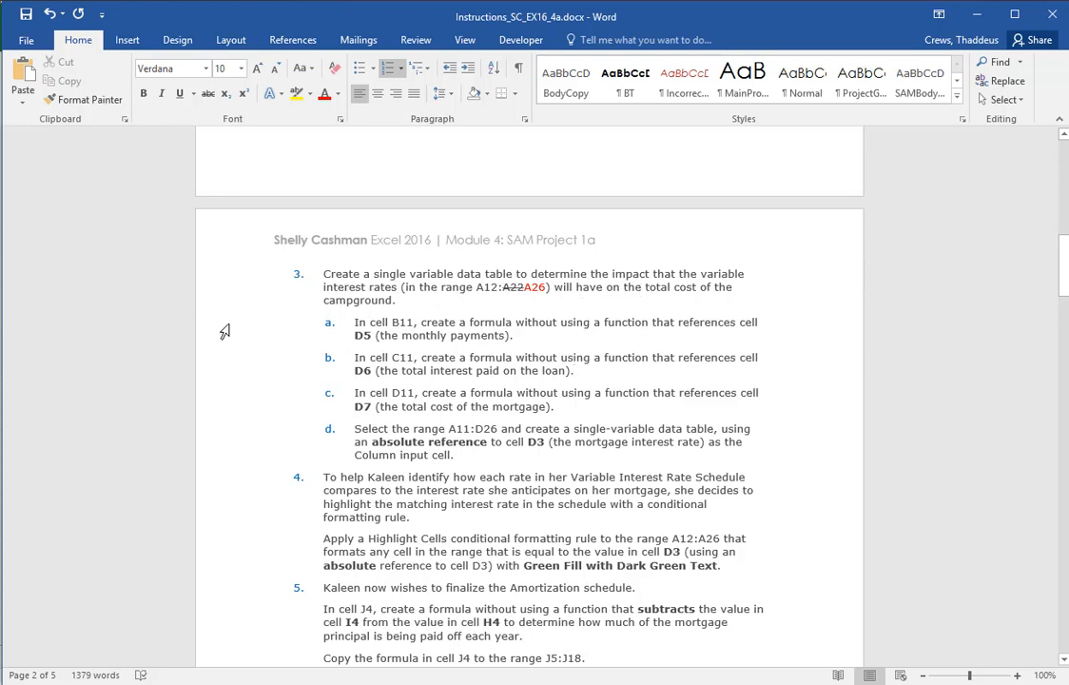
# Highlight sub-steps a to d of step 3, then switch to Excel and enter =D5 in cell B11
pyautogui.moveTo(224, 331); pyautogui.dragTo(219, 460)
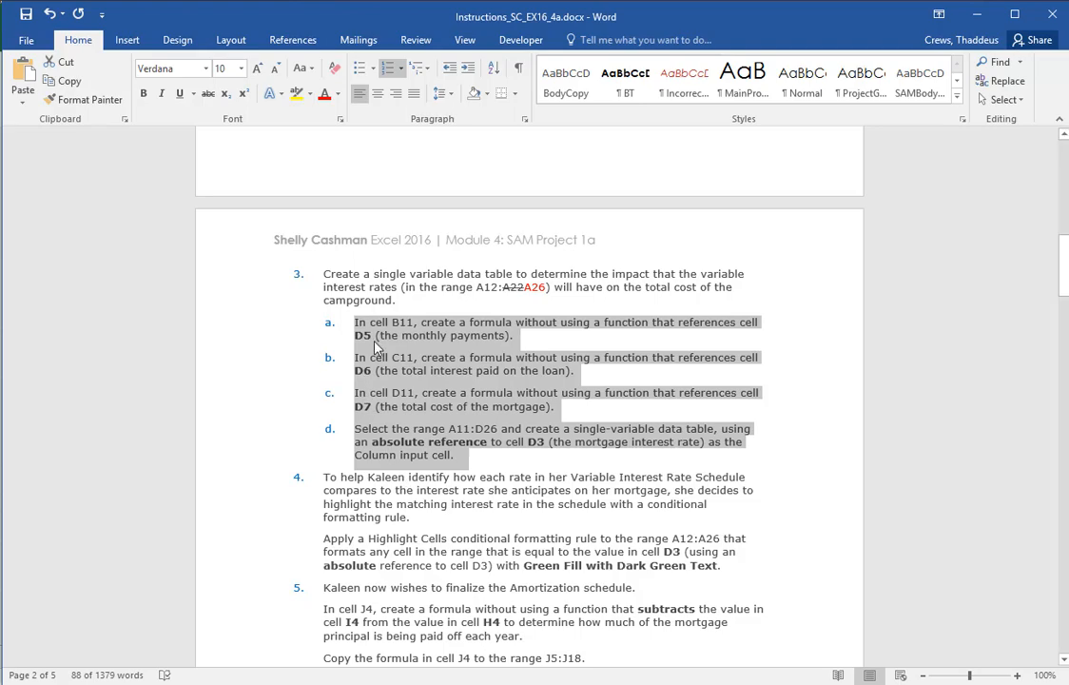
pyautogui.hotkey('alt', 'Tab')
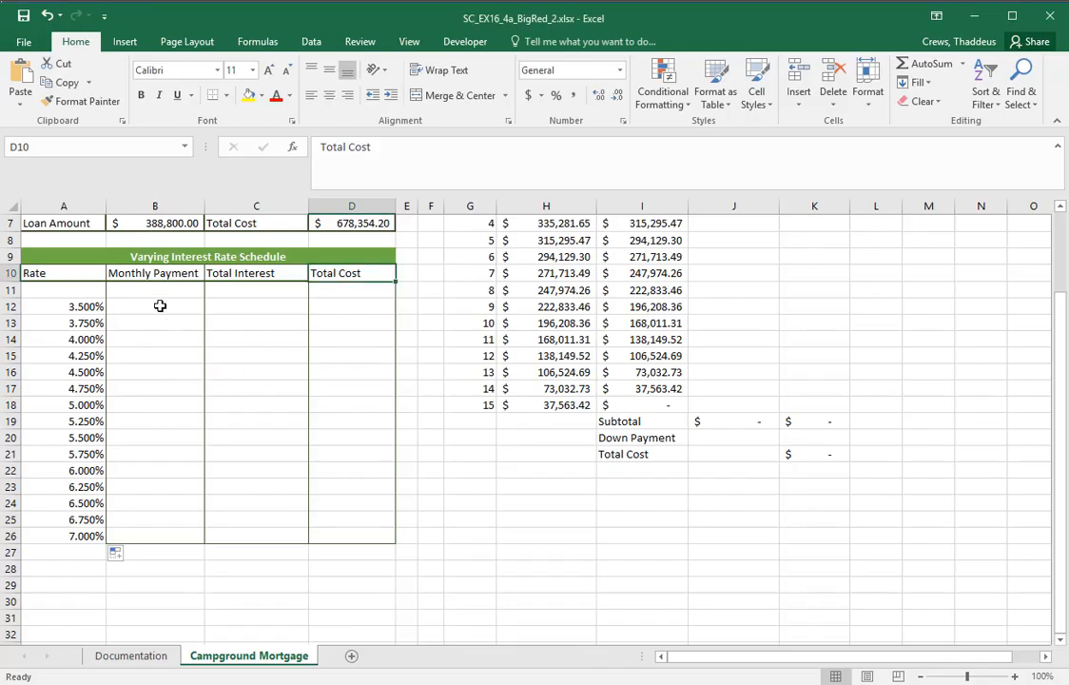
pyautogui.click(155, 290)
pyautogui.scroll(3, 190, 352)
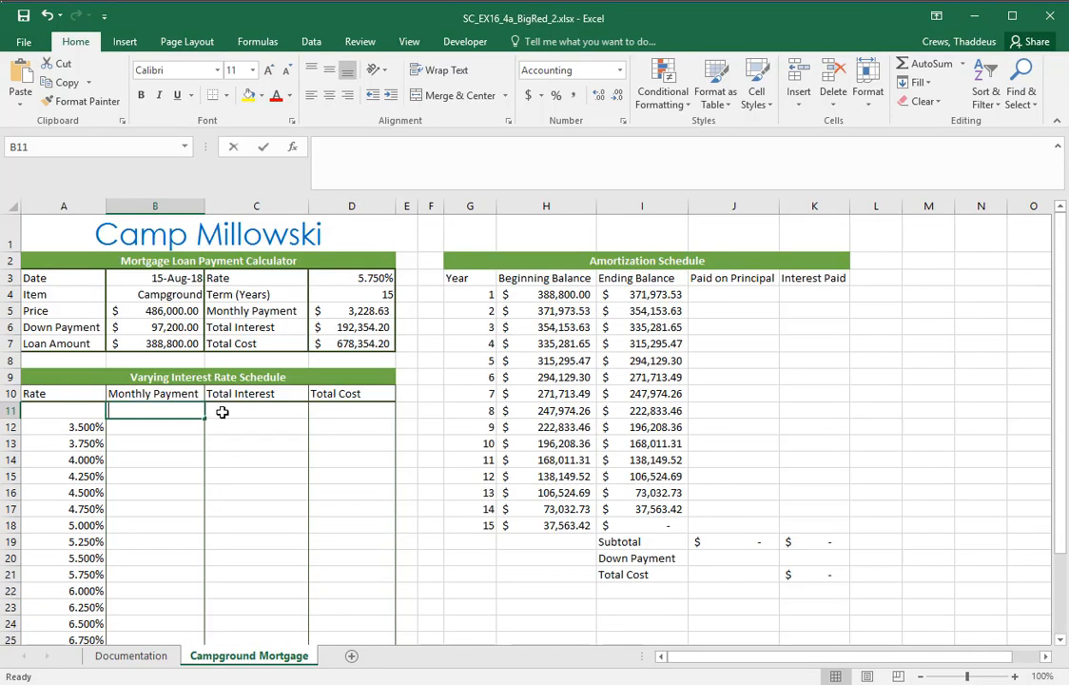
pyautogui.write('=D5')
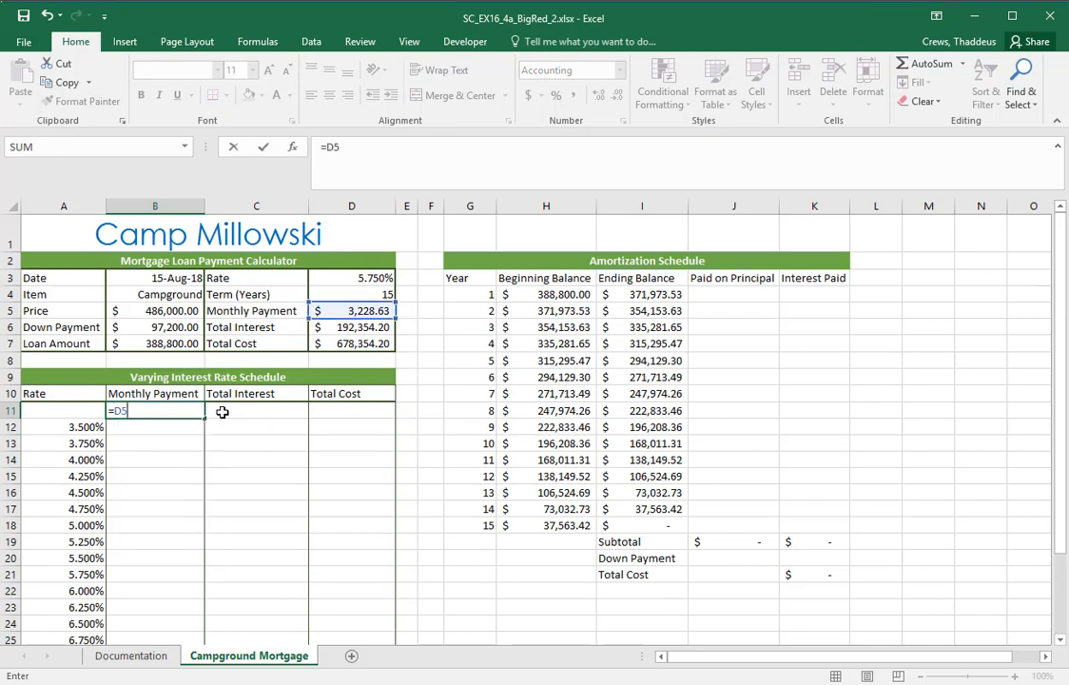
pyautogui.press('Return')
# Check sub-step b in the Word instructions, then enter =D6 in cell C11 of the Excel schedule
pyautogui.hotkey('alt', 'Tab')
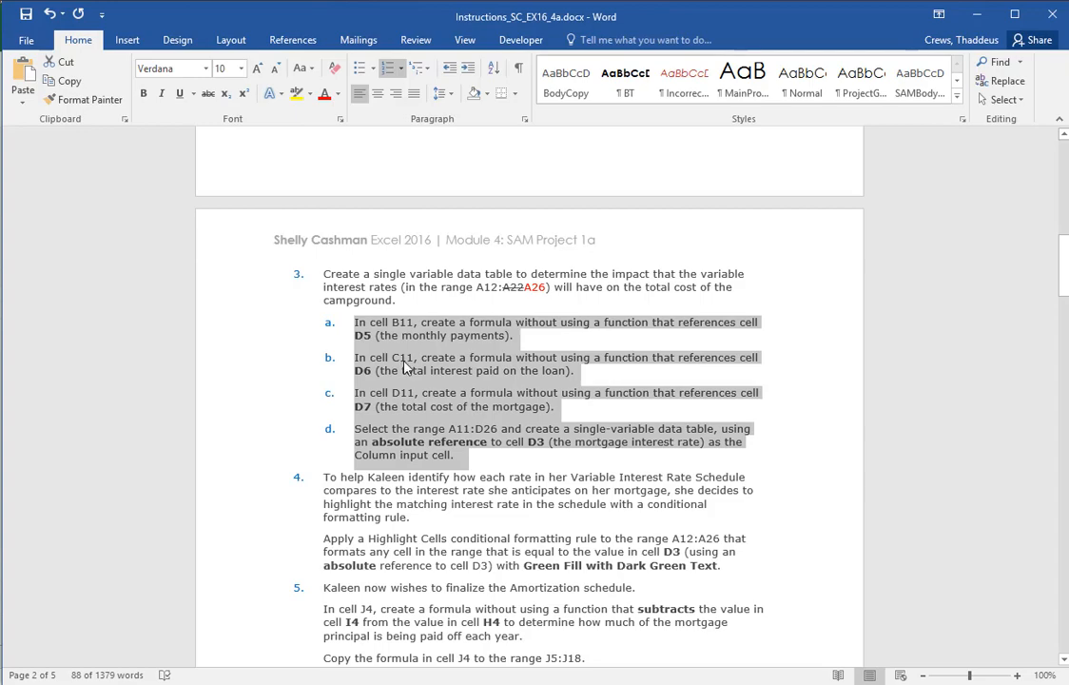
pyautogui.hotkey('alt', 'Tab')
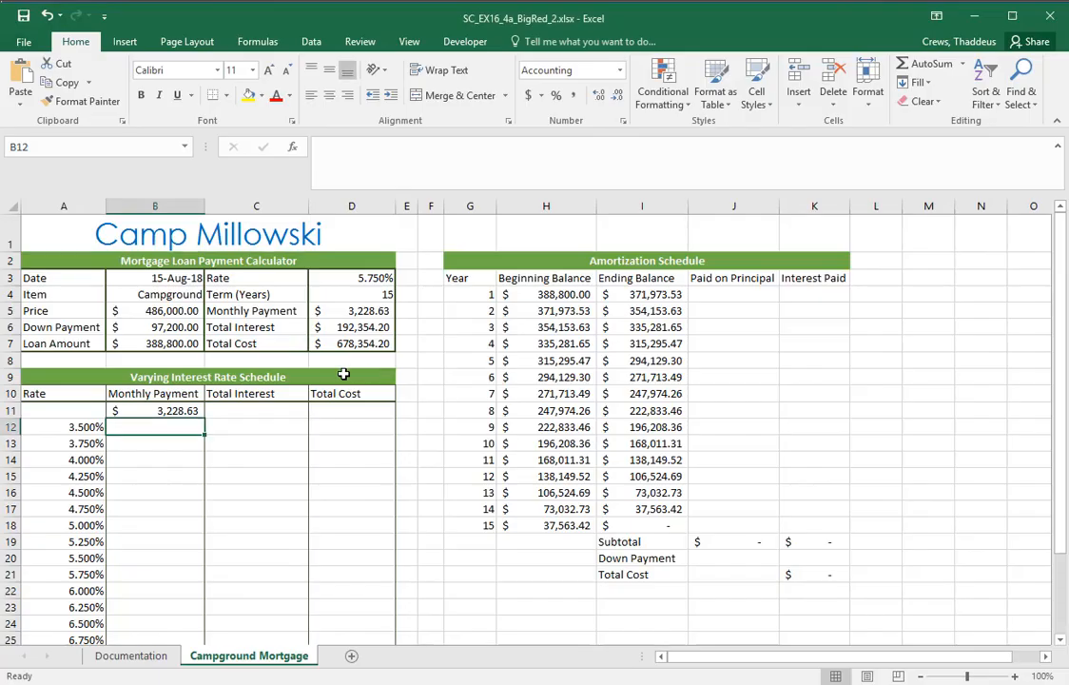
pyautogui.click(262, 411)
pyautogui.write('=D6')
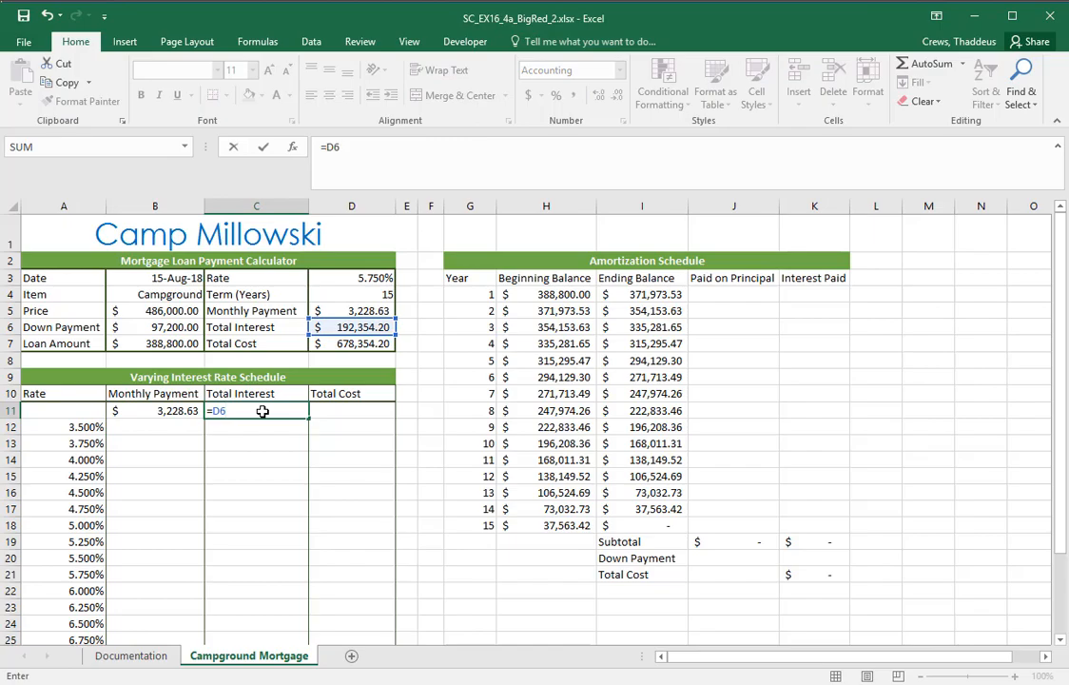
pyautogui.press('Return')
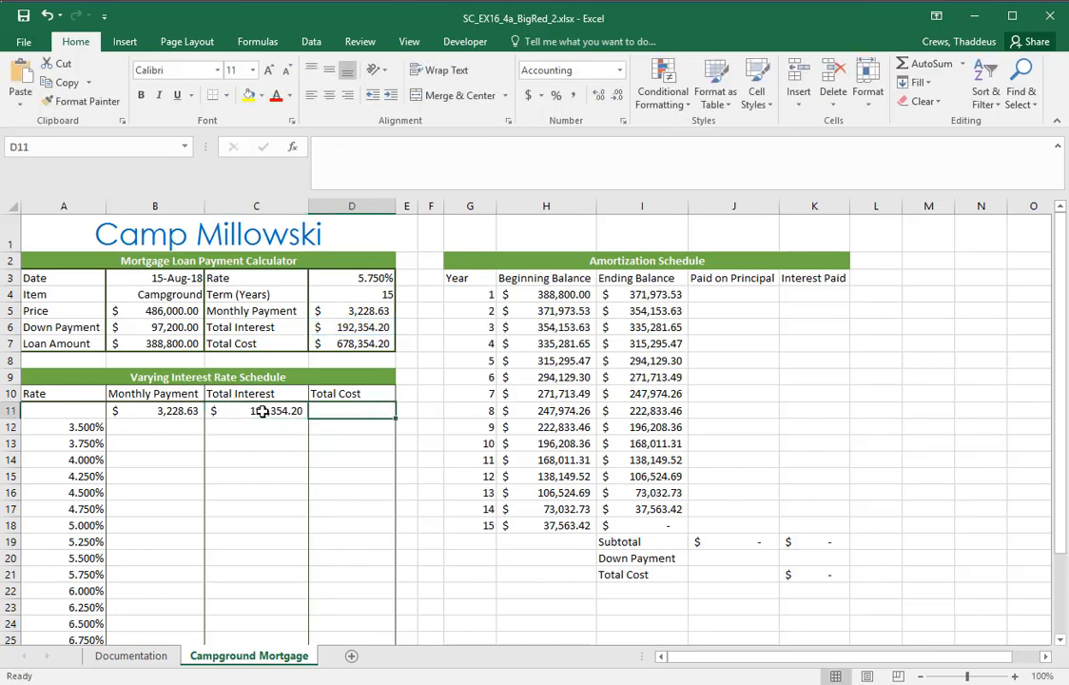
# Check sub-step c in the Word instructions, then enter =D7 in cell D11 of the Excel schedule
pyautogui.hotkey('alt', 'Tab')
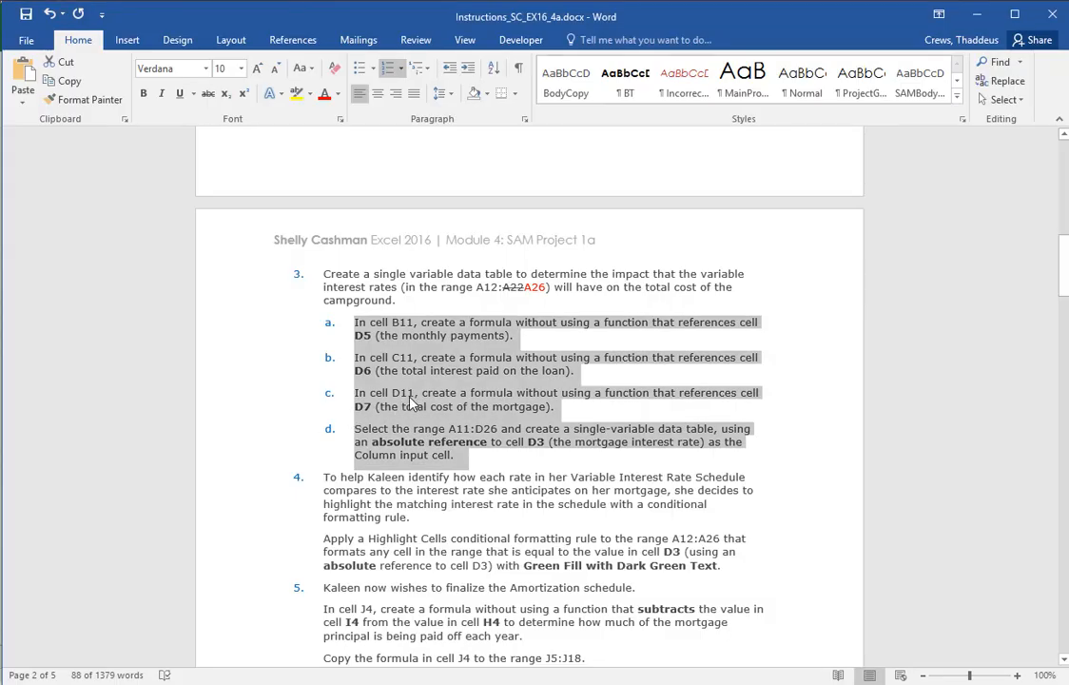
pyautogui.hotkey('alt', 'Tab')
pyautogui.click(350, 410)
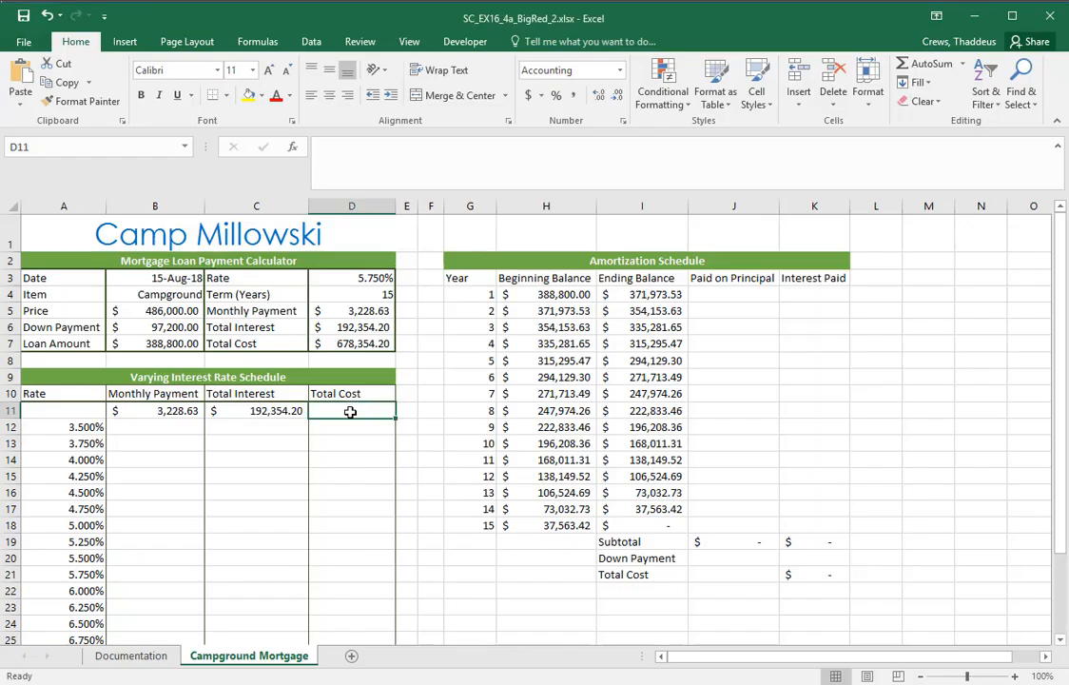
pyautogui.write('=D')
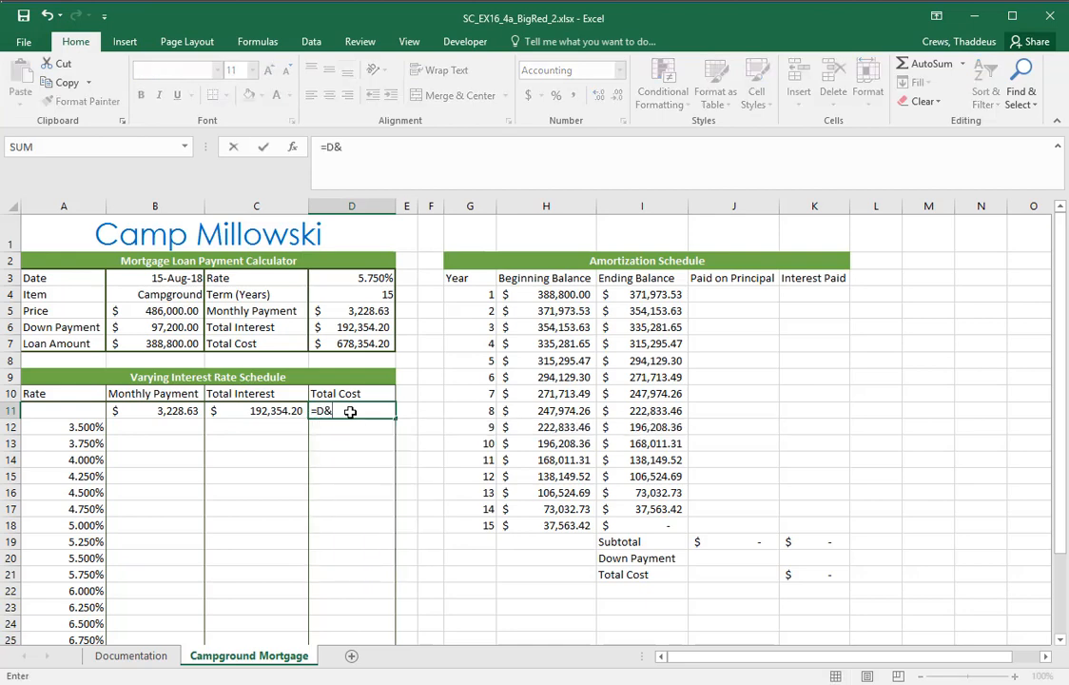
pyautogui.write('7')
pyautogui.press('Return')
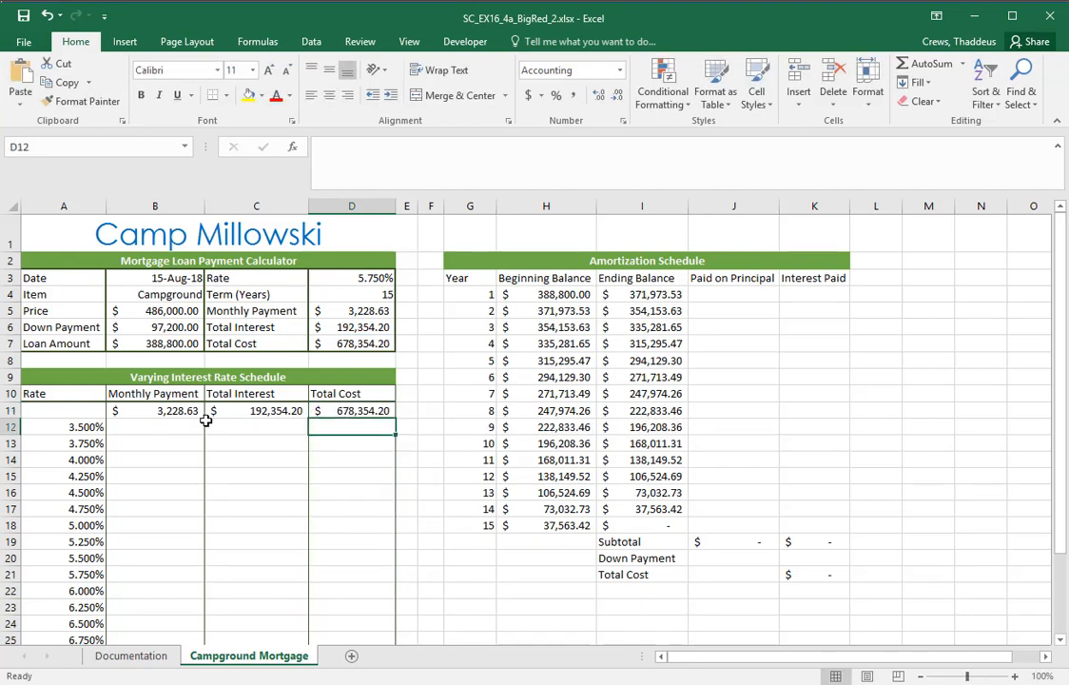
# Inspect the formulas in B11, C11 and D11 to verify which calculator cells they reference
pyautogui.click(157, 411)
pyautogui.doubleClick(158, 411)
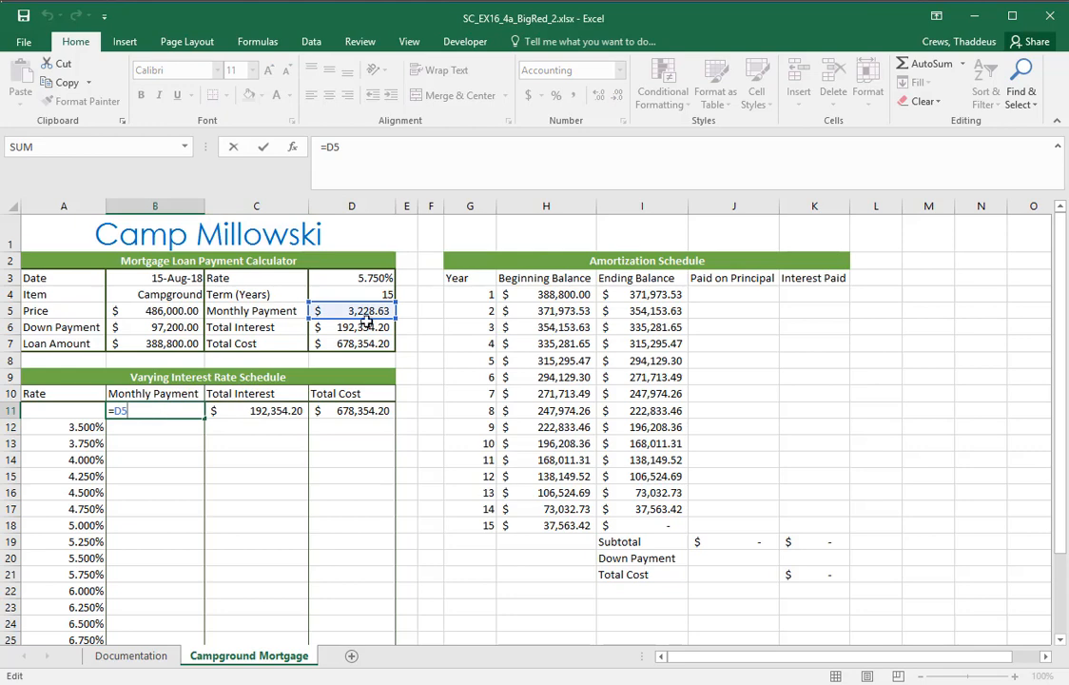
pyautogui.click(260, 411)
pyautogui.doubleClick(259, 411)
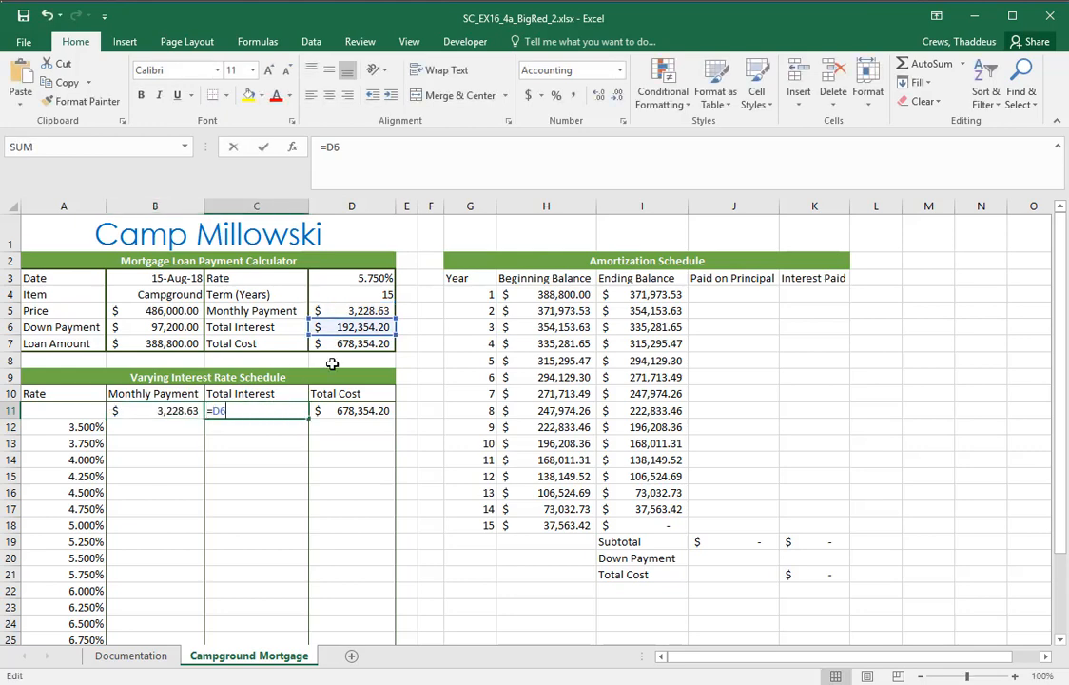
pyautogui.press('Escape')
pyautogui.click(348, 420)
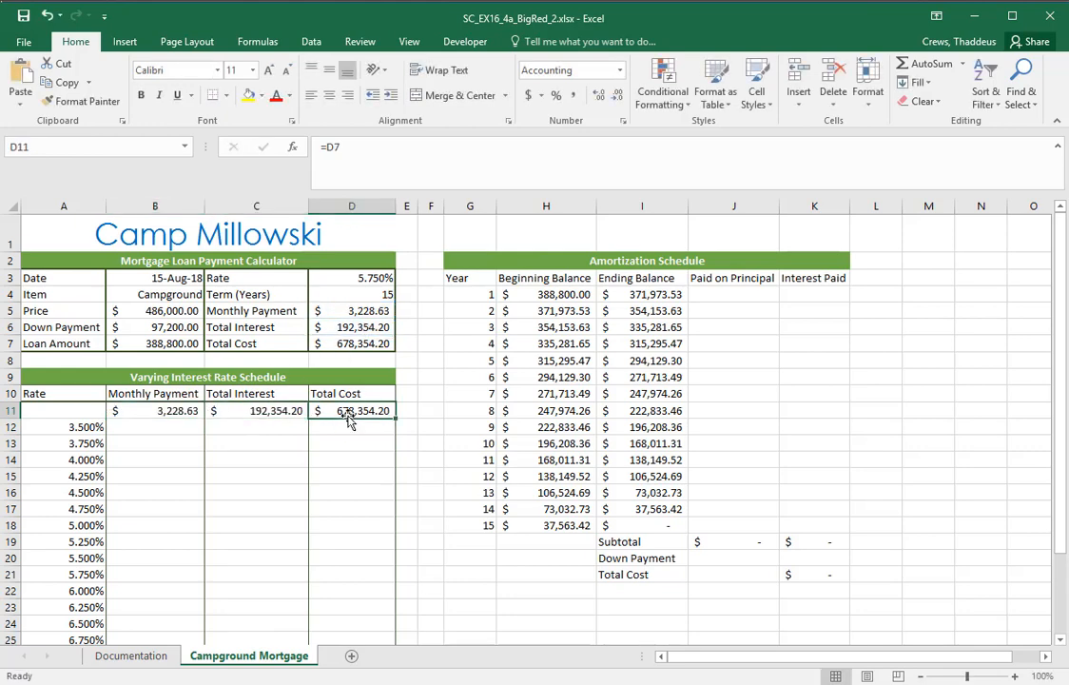
pyautogui.doubleClick(348, 419)
pyautogui.press('Escape')
# Review the interest rates down column A and the Monthly Payment, Total Interest and Total Cost headings
pyautogui.moveTo(71, 427); pyautogui.dragTo(49, 623)
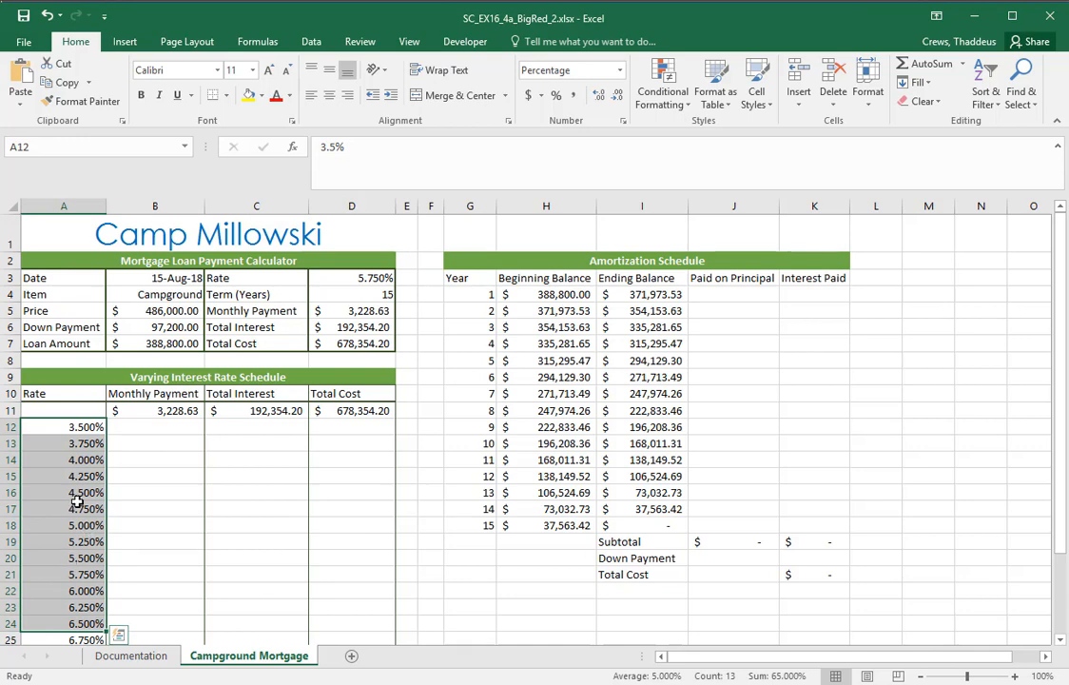
pyautogui.click(201, 393)
pyautogui.press('Right')
pyautogui.press('Right')
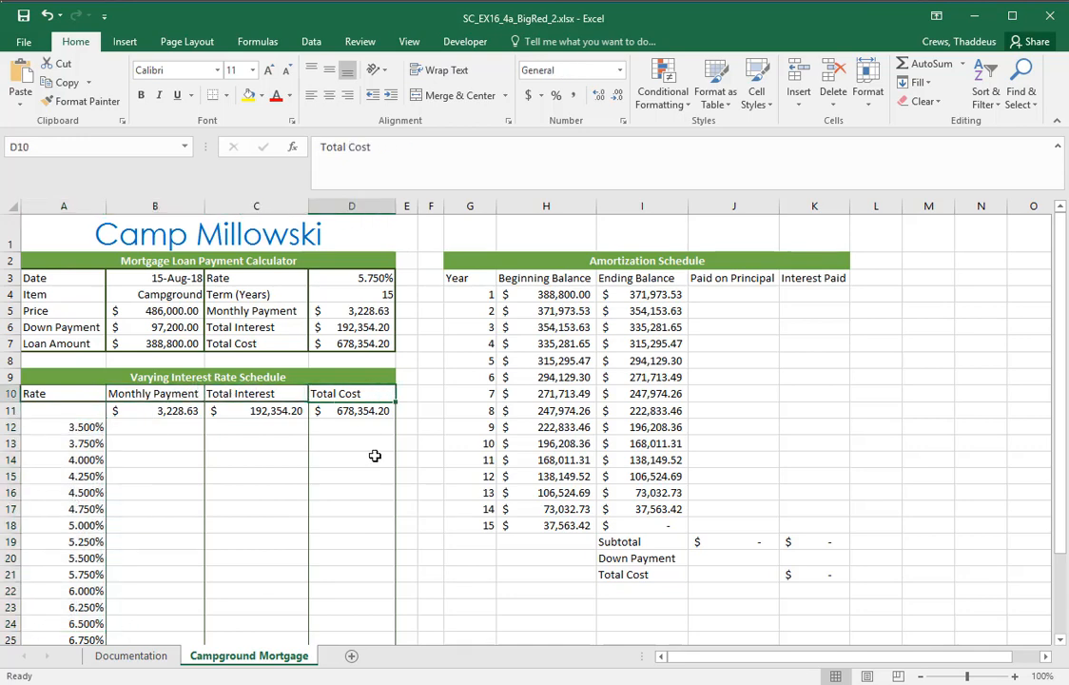
# Switch to Word and read sub-step d for the data table's range, type and input cell
pyautogui.hotkey('alt', 'Tab')
pyautogui.click(550, 453)
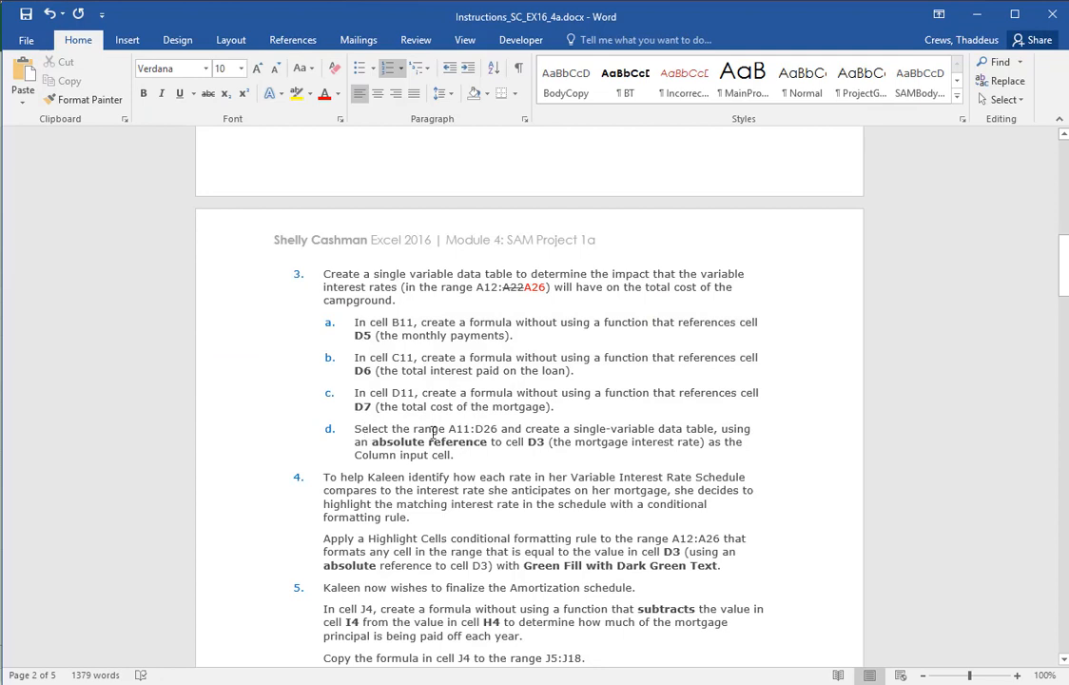
pyautogui.moveTo(355, 428); pyautogui.dragTo(498, 429)
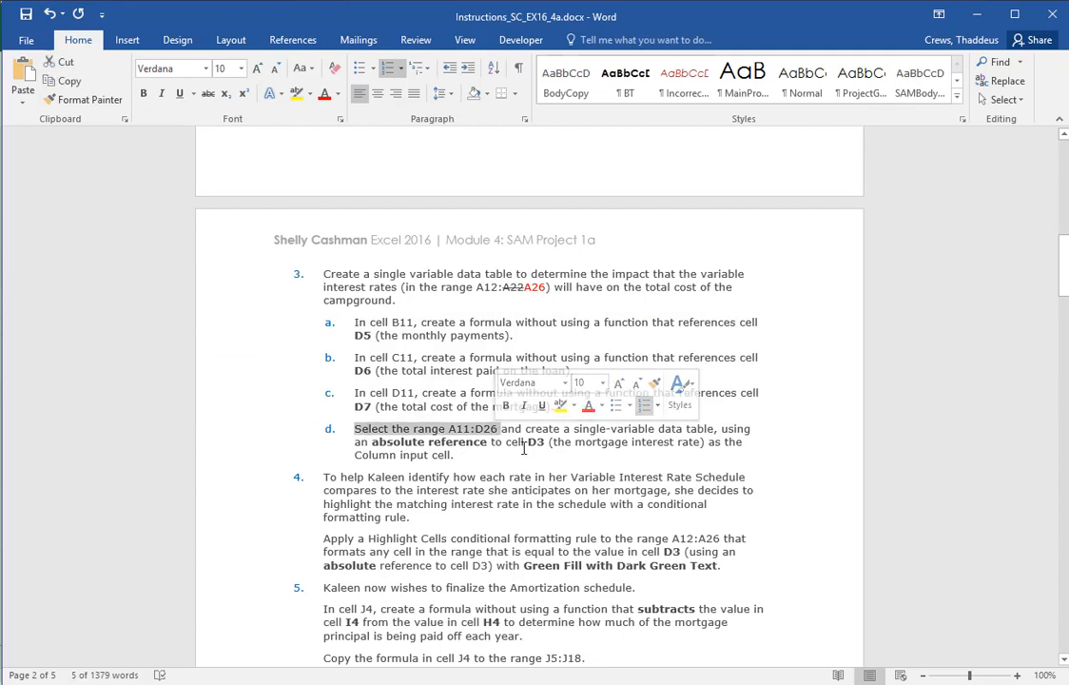
pyautogui.moveTo(574, 429); pyautogui.dragTo(715, 429)
pyautogui.scroll(-1, 795, 475)
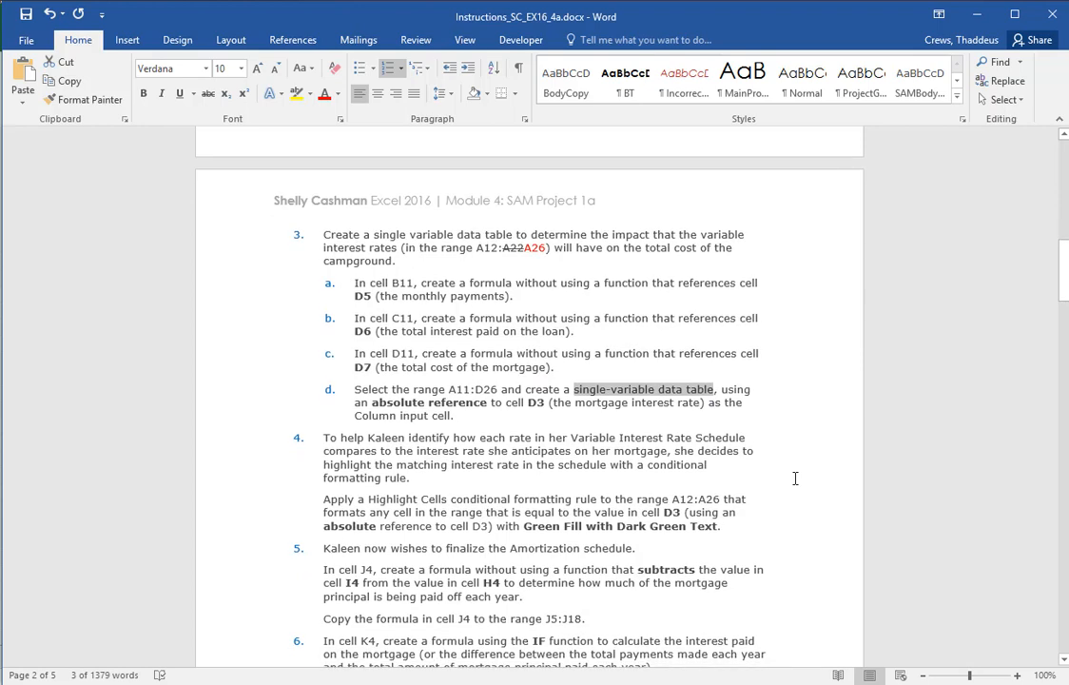
pyautogui.click(536, 405)
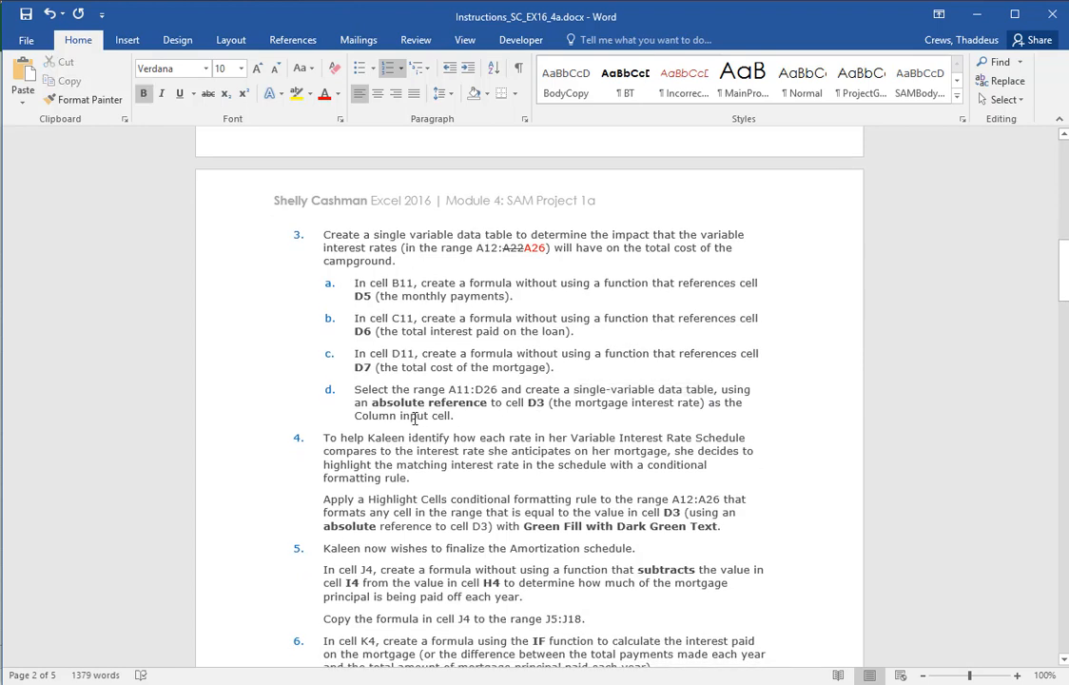
# Switch to Excel and create a single-variable data table over the range A11:D26, using $D$3 as the column input cell
pyautogui.hotkey('alt', 'Tab')
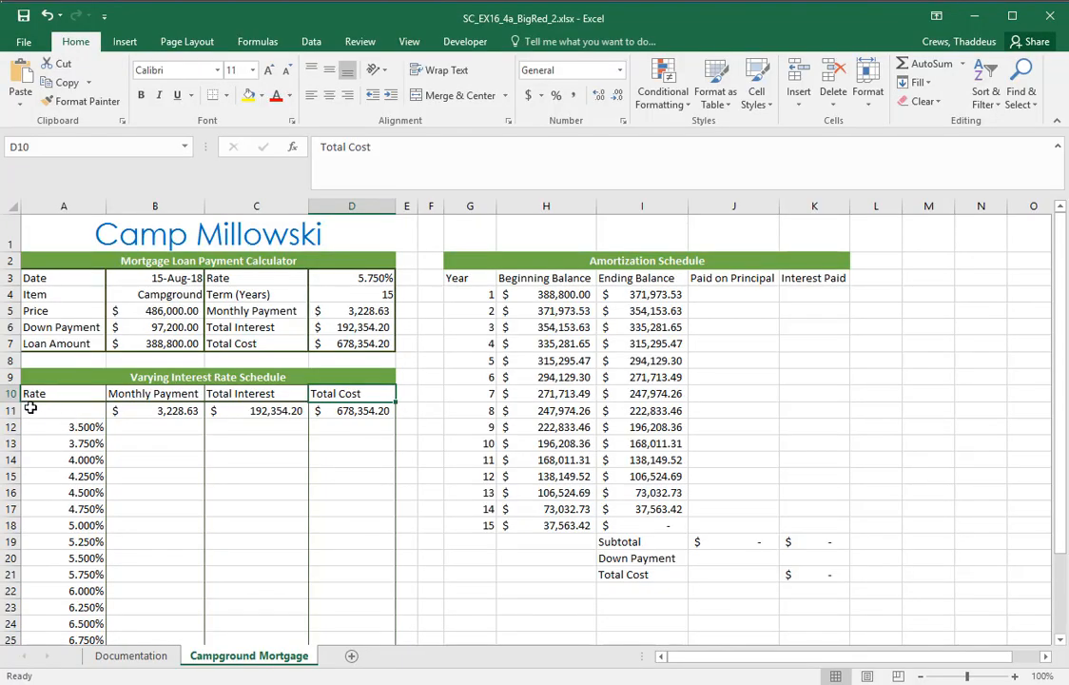
pyautogui.moveTo(28, 409); pyautogui.dragTo(328, 623)
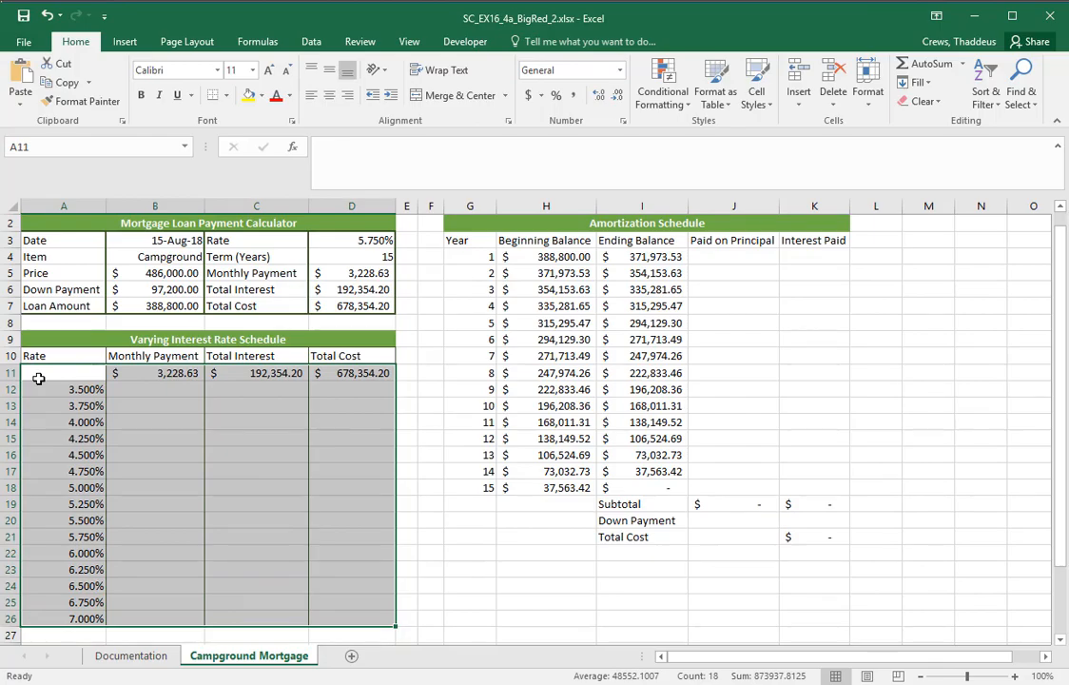
pyautogui.hotkey('alt', 'Tab')
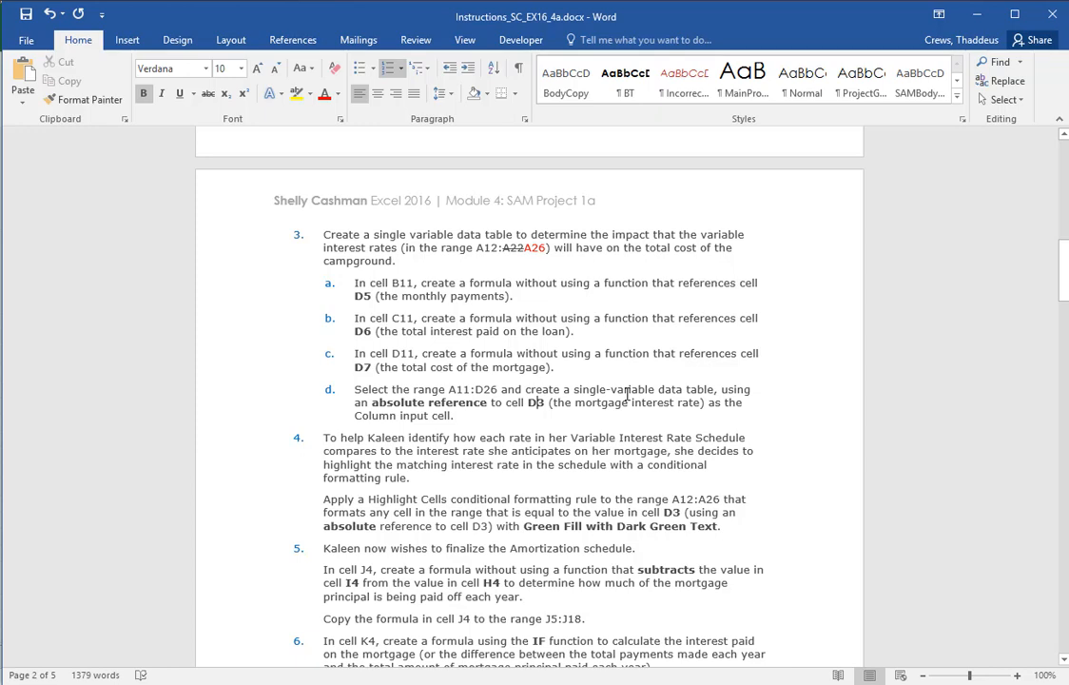
pyautogui.hotkey('alt', 'Tab')
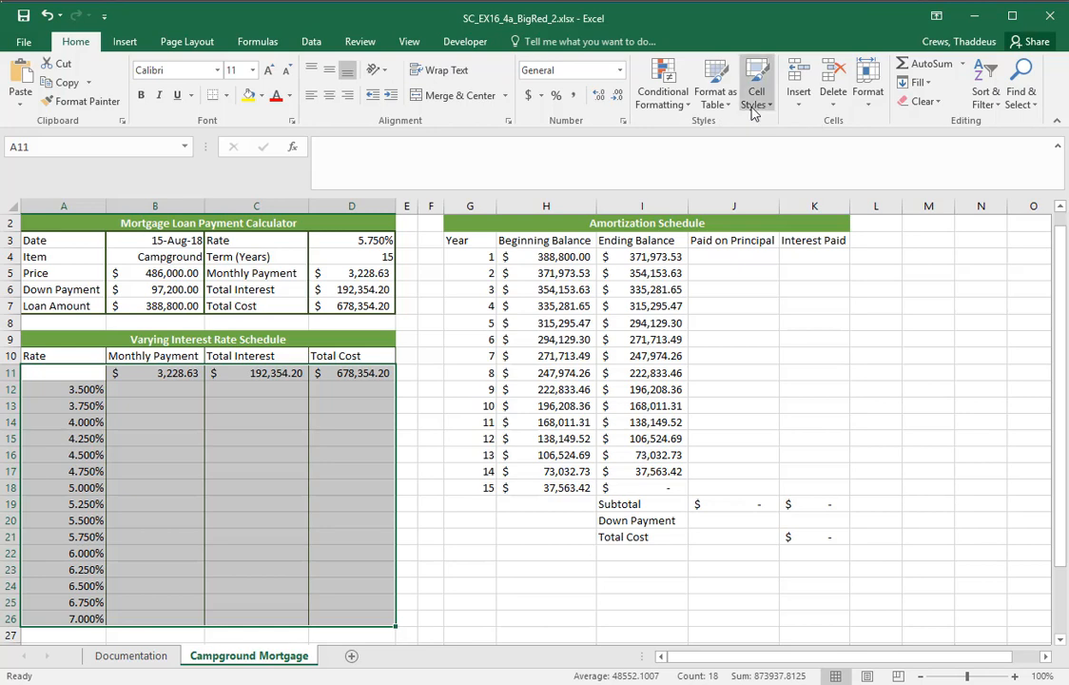
pyautogui.click(311, 41)
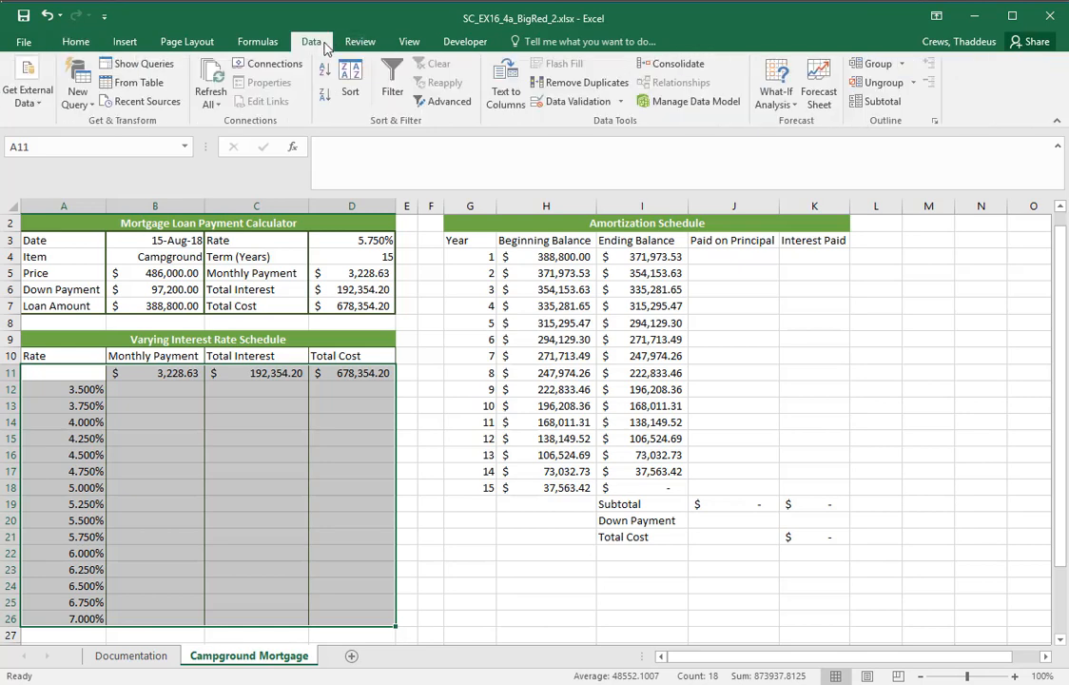
pyautogui.click(782, 104)
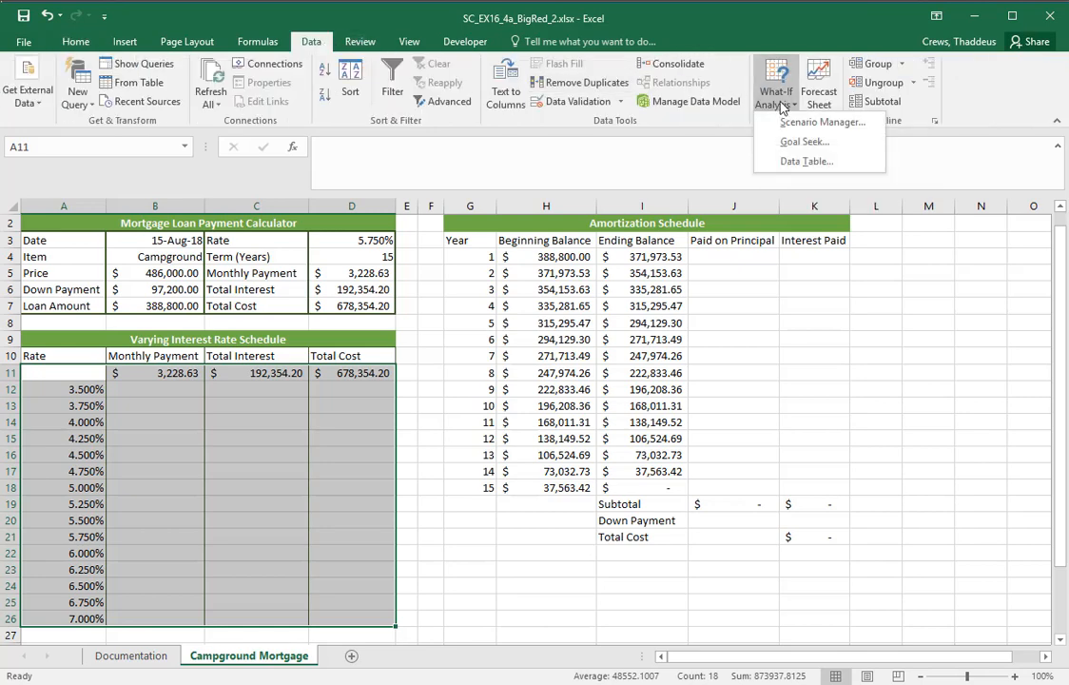
pyautogui.click(311, 43)
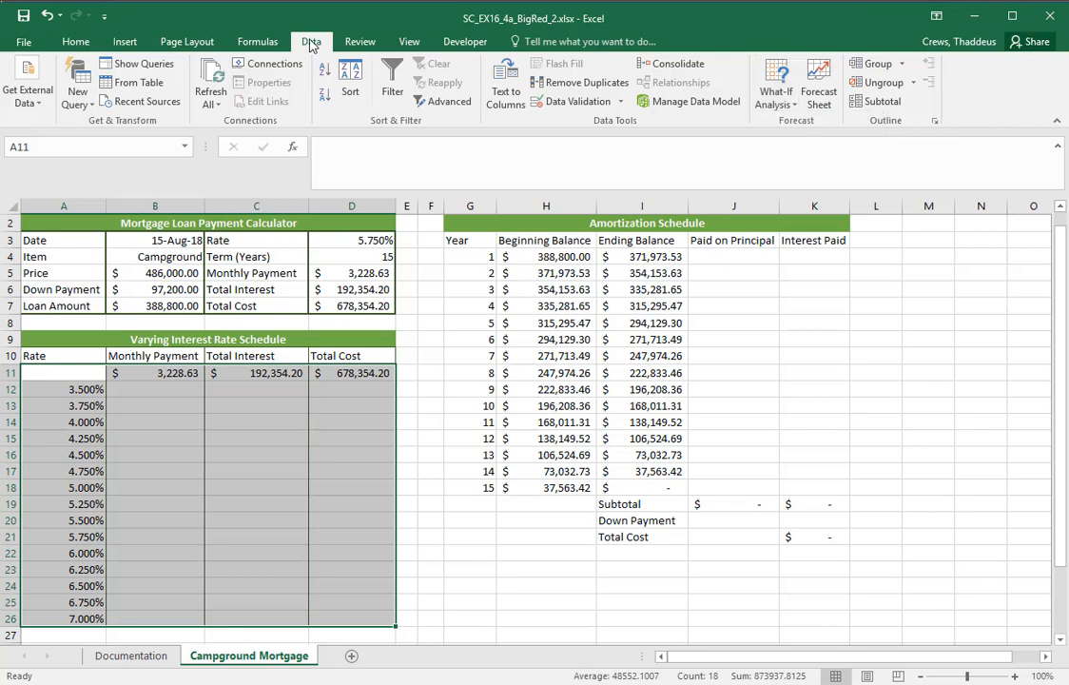
pyautogui.click(784, 111)
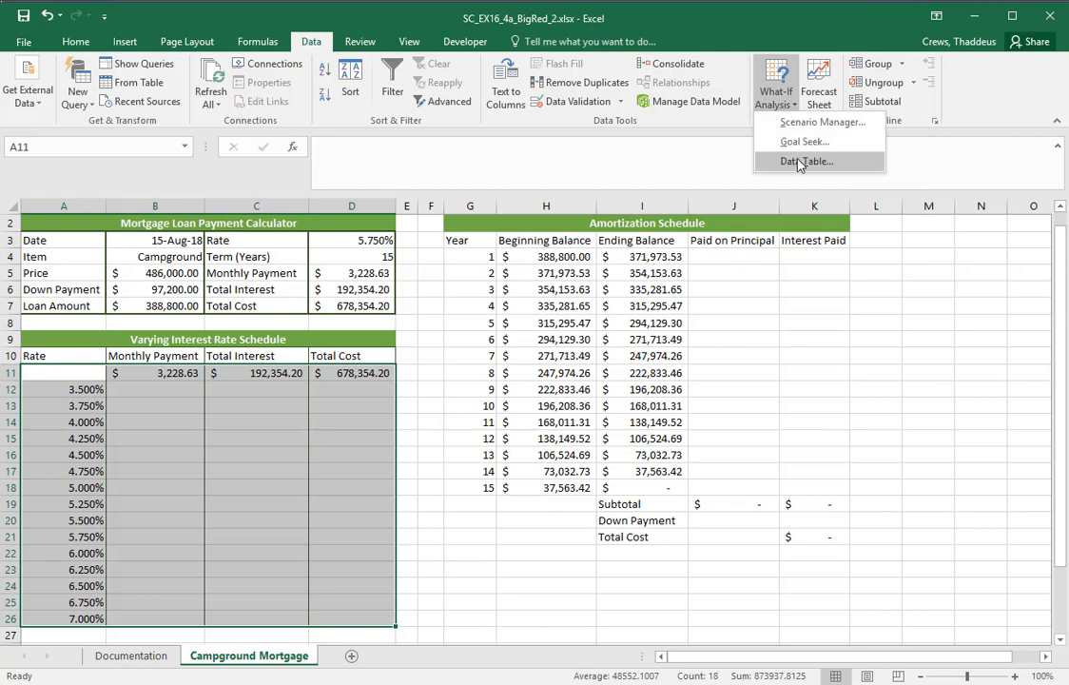
pyautogui.click(799, 163)
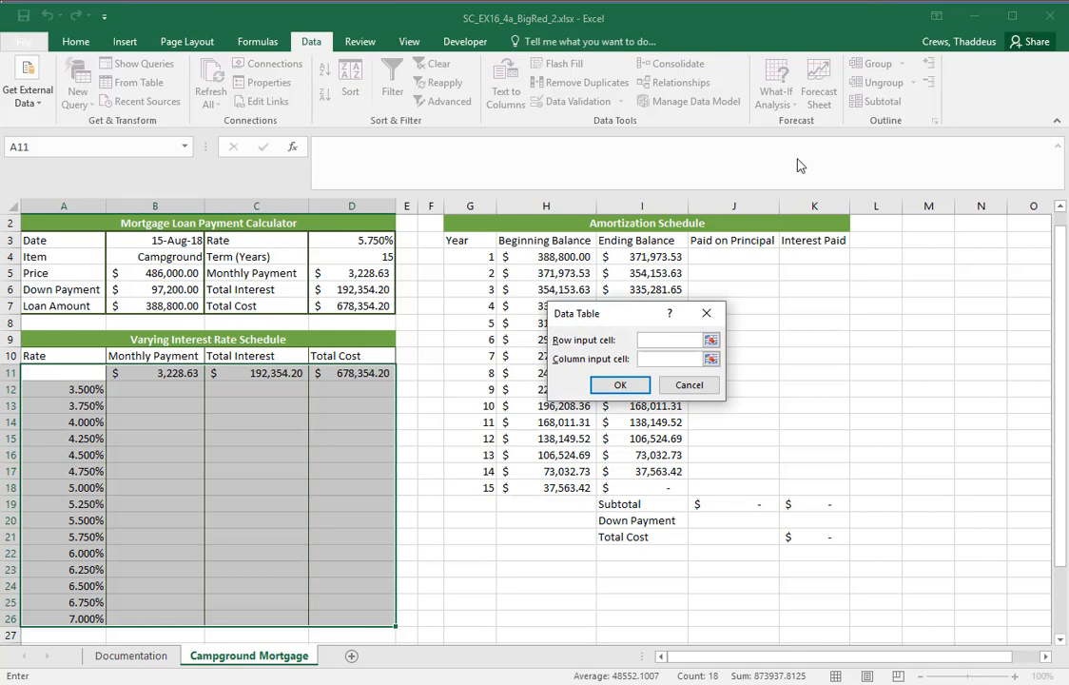
pyautogui.click(652, 360)
pyautogui.click(355, 241)
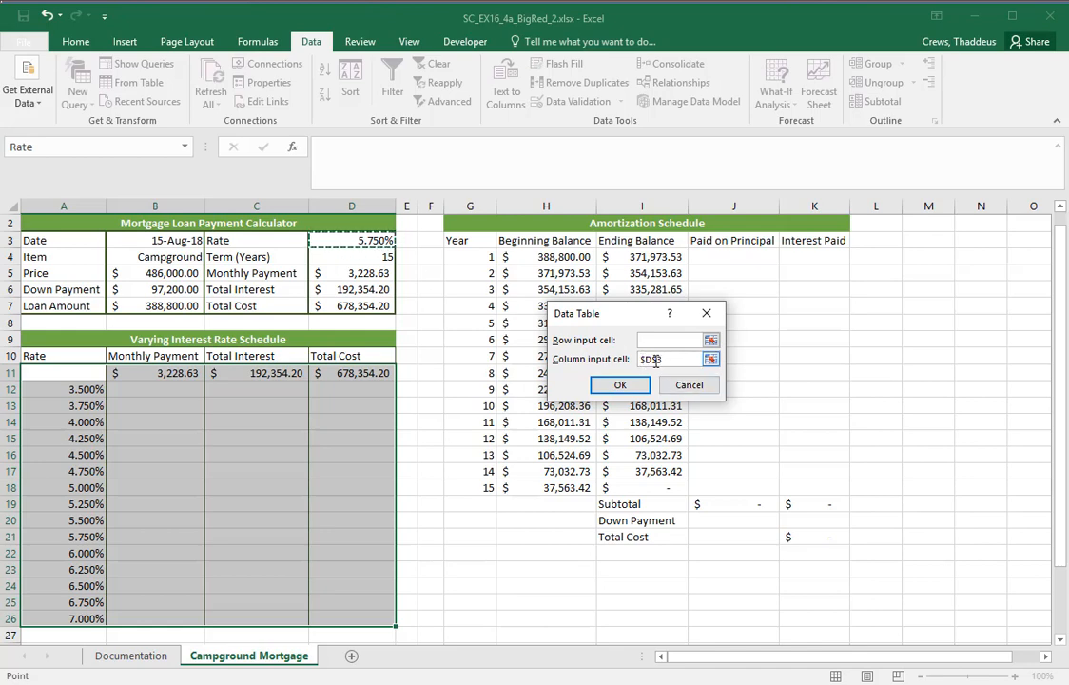
pyautogui.click(618, 385)
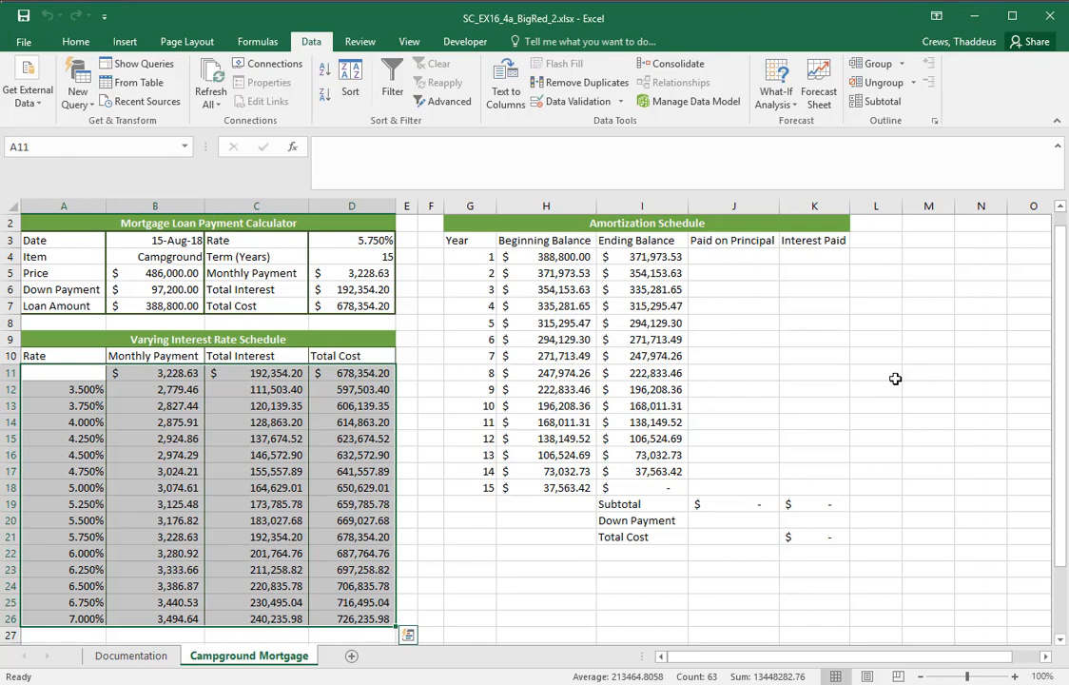
# Compare the calculator's rate in D3 with the data table, examining the 5.750% and 4.000% rows across all columns
pyautogui.scroll(-1, 895, 378)
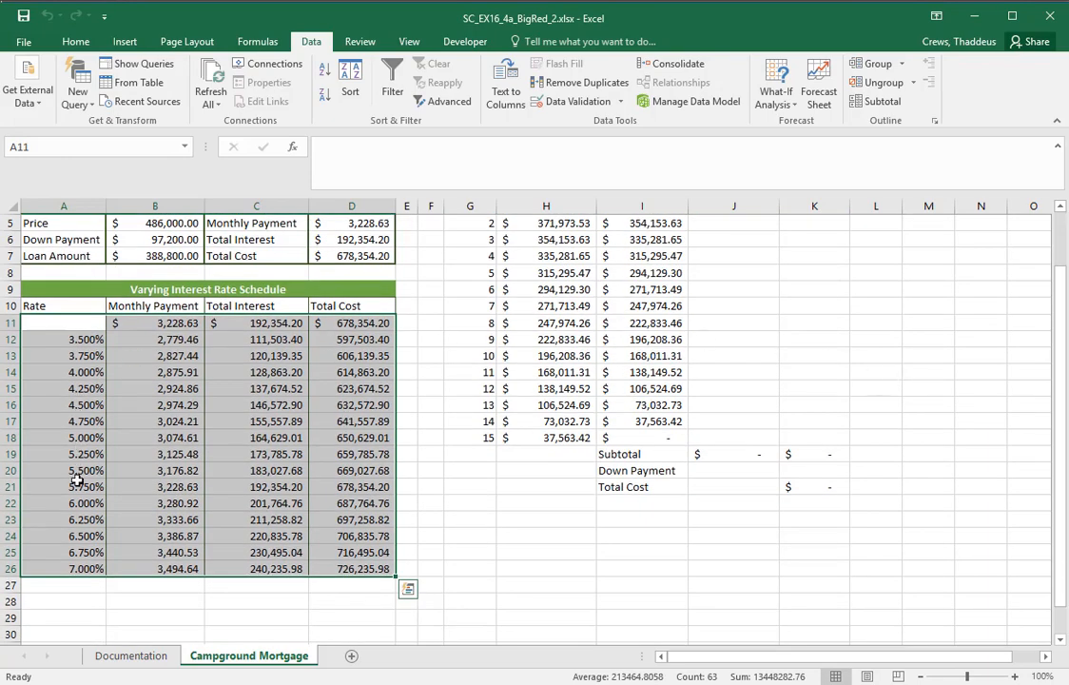
pyautogui.scroll(2, 359, 514)
pyautogui.click(385, 279)
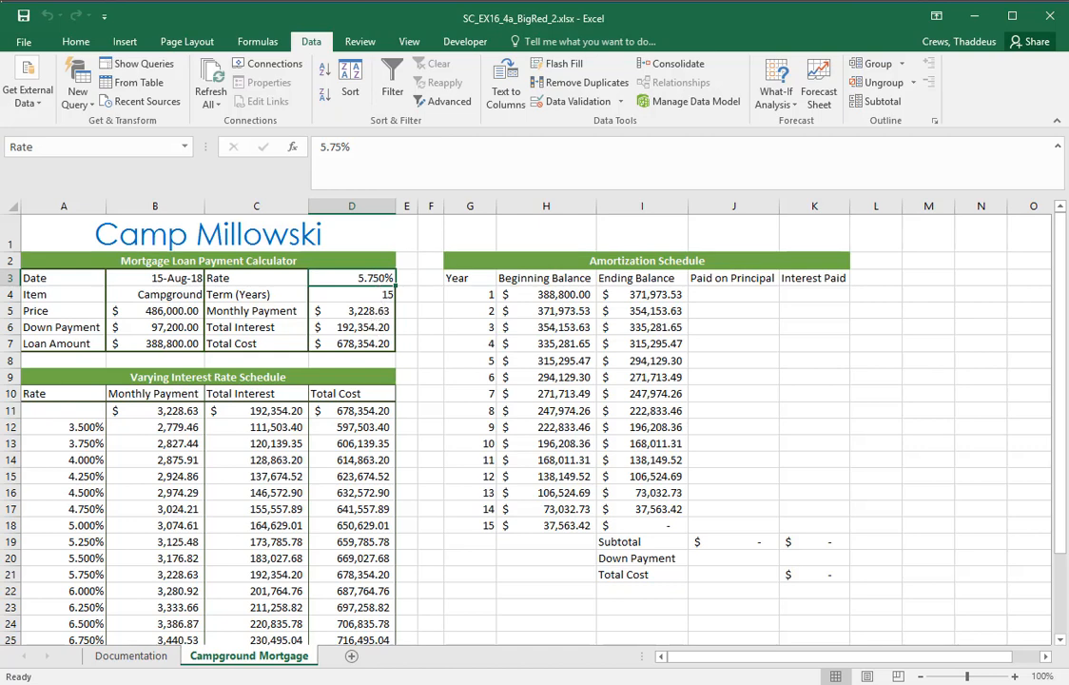
pyautogui.moveTo(44, 575); pyautogui.dragTo(328, 574)
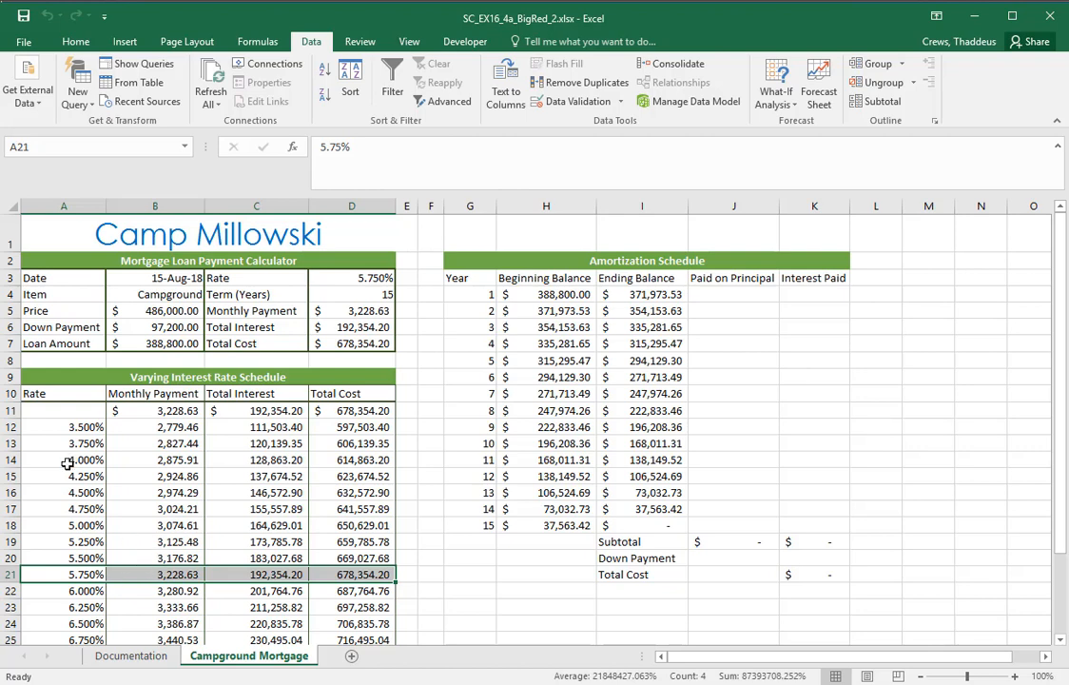
pyautogui.moveTo(71, 459); pyautogui.dragTo(347, 460)
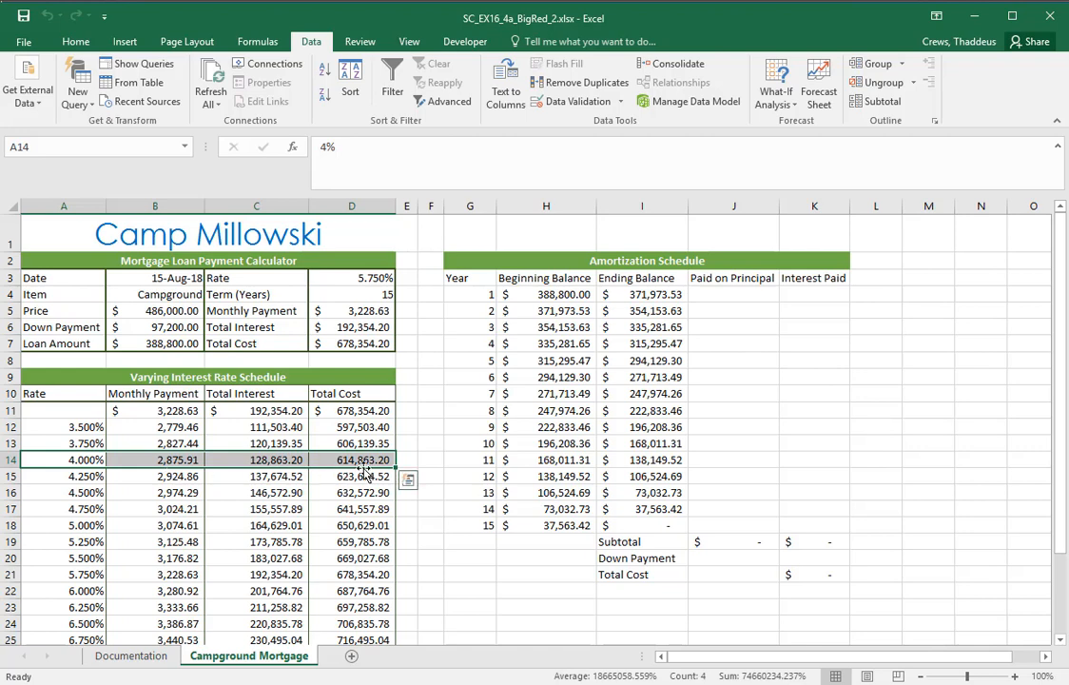
# Inspect the 7.000% row's Monthly Payment and Total Cost formulas, then review the rest of the Varying Interest Rate Schedule
pyautogui.scroll(-1, 270, 595)
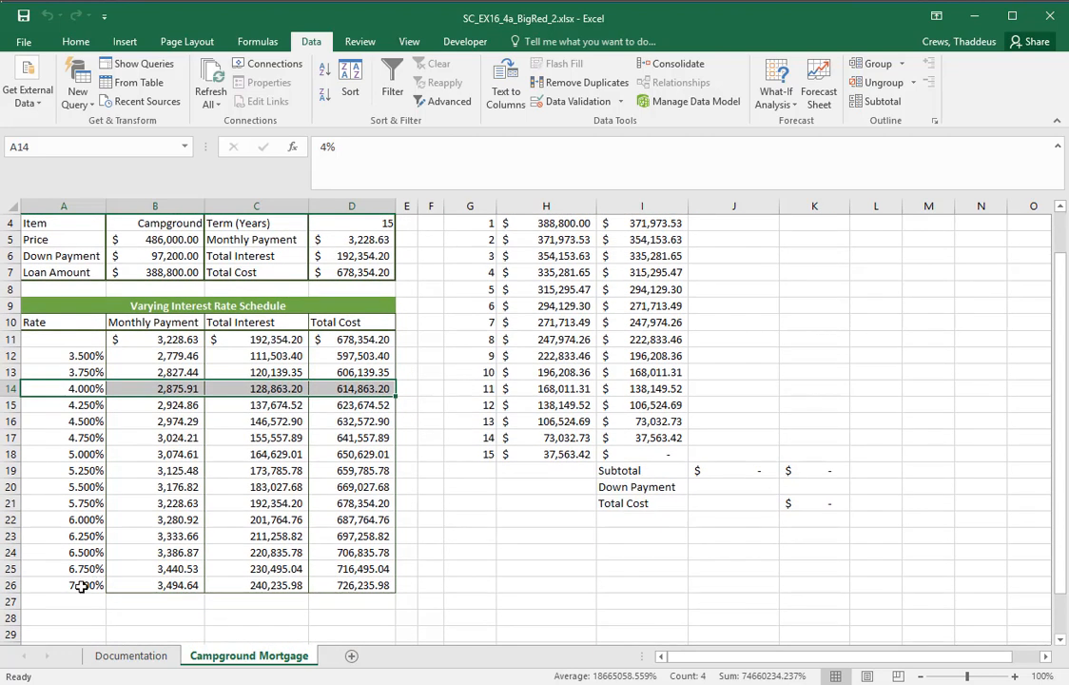
pyautogui.click(88, 584)
pyautogui.click(155, 584)
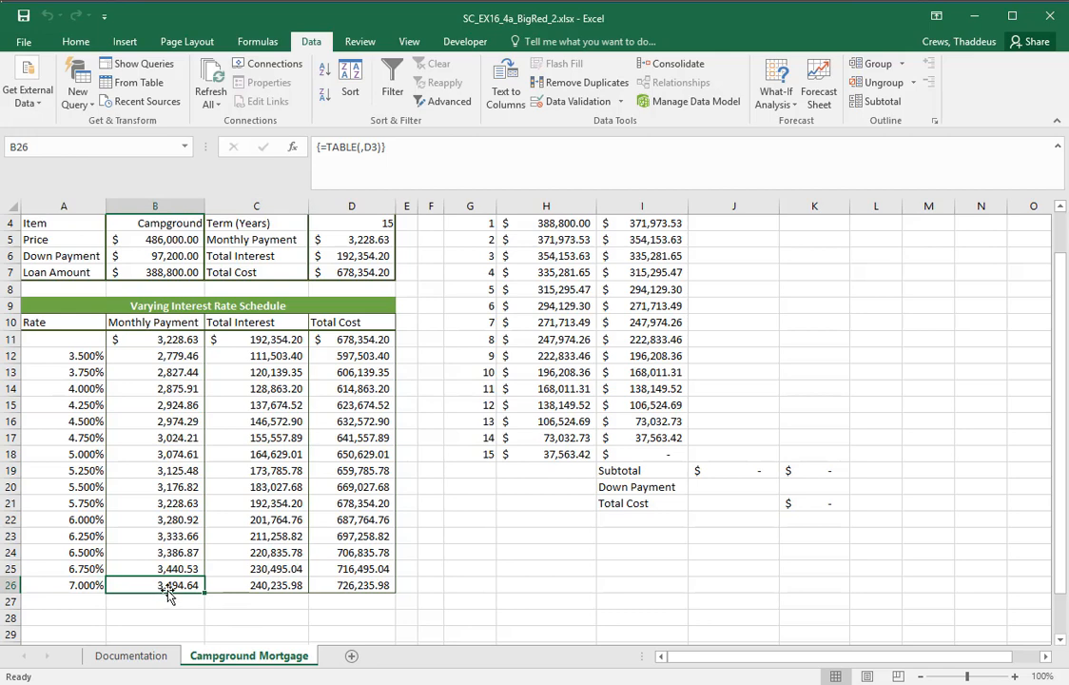
pyautogui.click(356, 584)
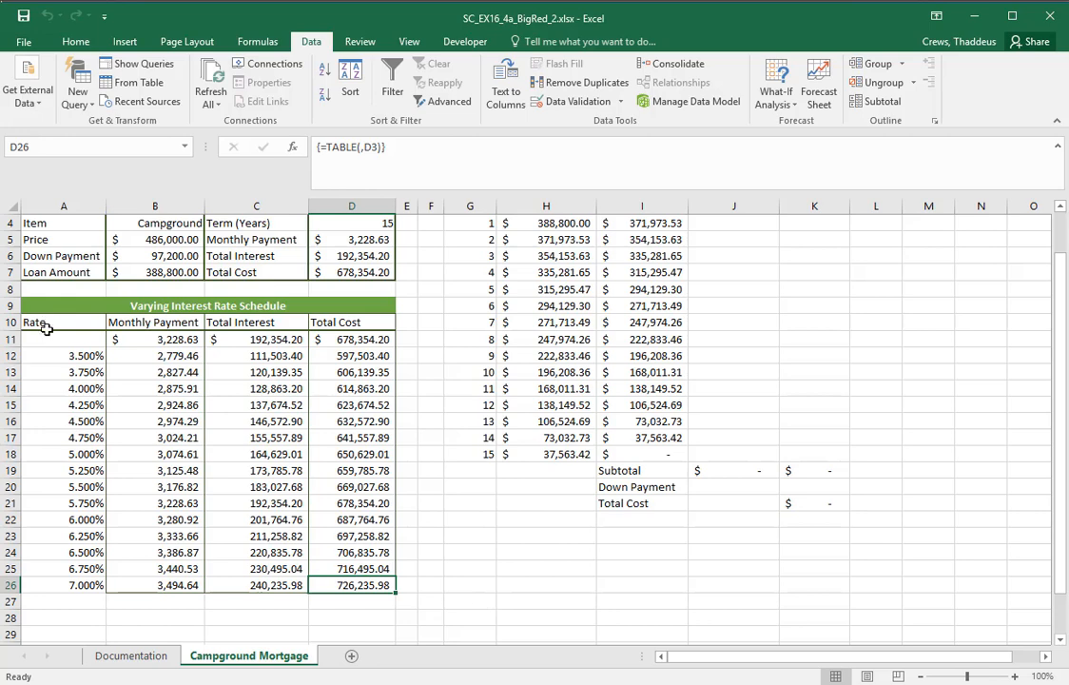
pyautogui.moveTo(82, 372); pyautogui.dragTo(318, 566)
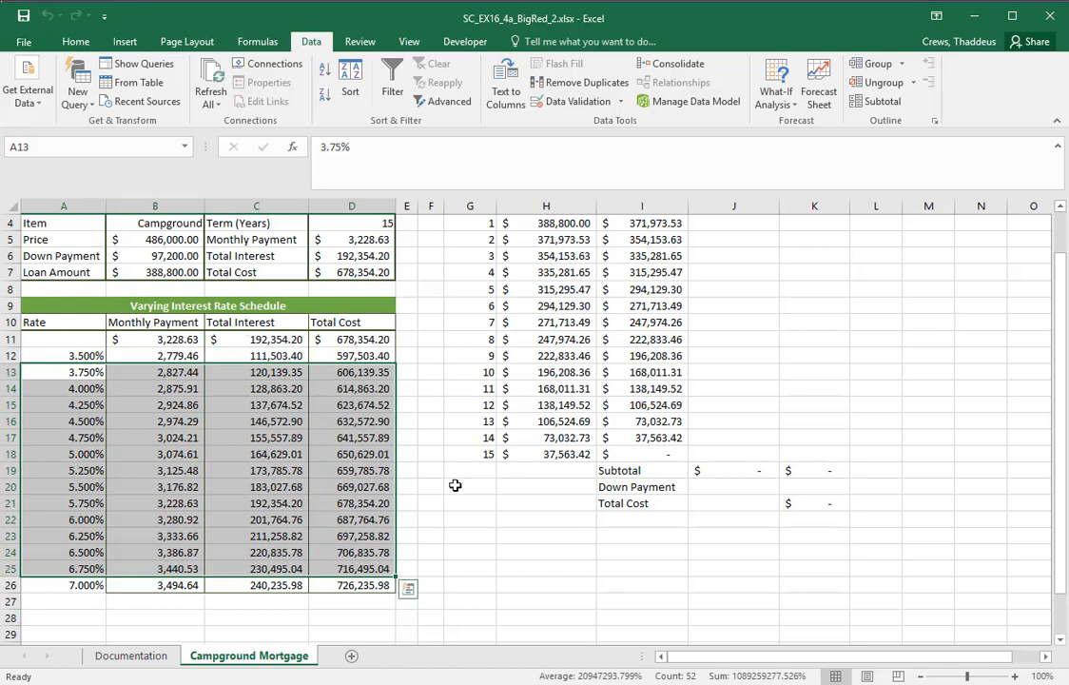
pyautogui.click(455, 485)
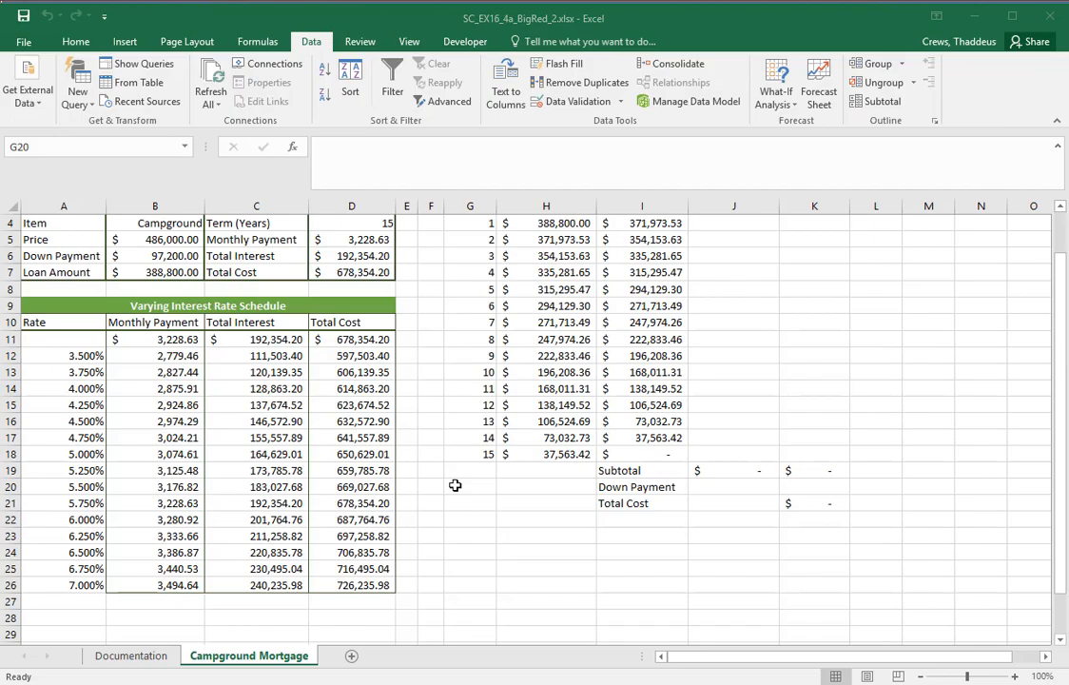
# Switch to Word and read instruction 4 for the conditional formatting rule's type, range, comparison cell and fill
pyautogui.hotkey('alt', 'Tab')
pyautogui.hotkey('alt', 'Tab')
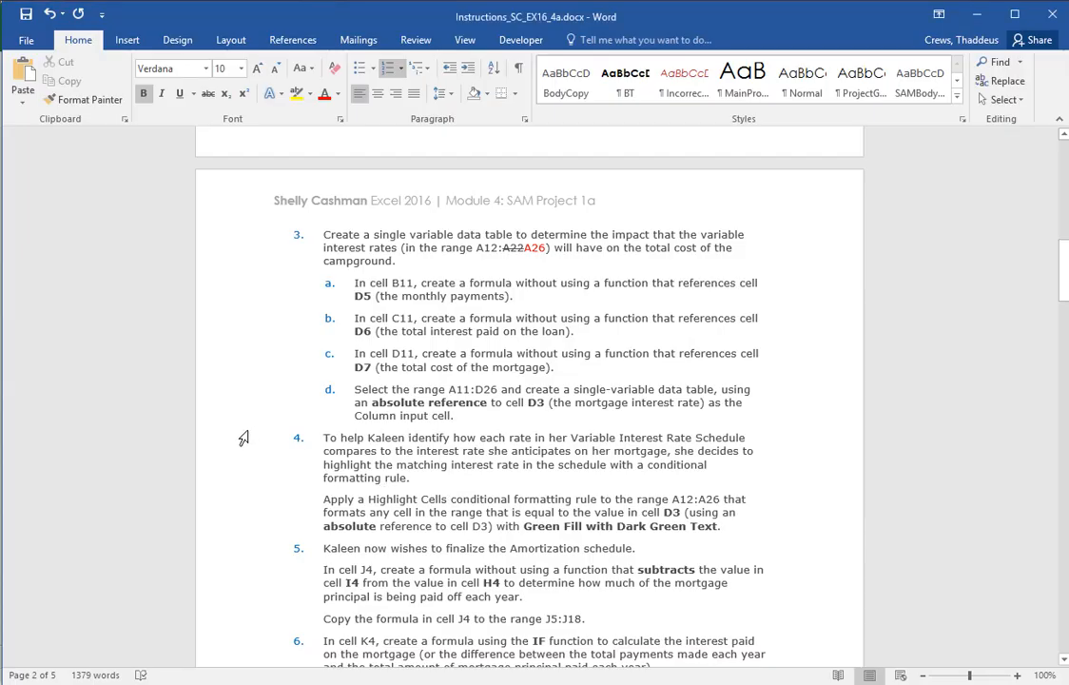
pyautogui.moveTo(243, 438); pyautogui.dragTo(231, 520)
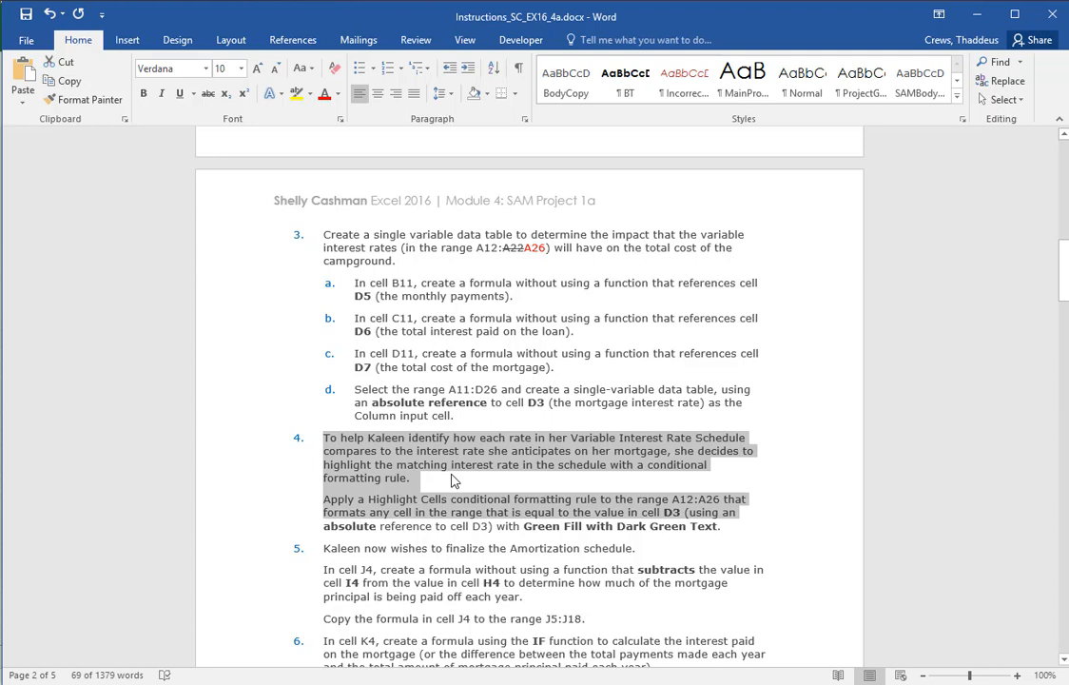
pyautogui.click(783, 610)
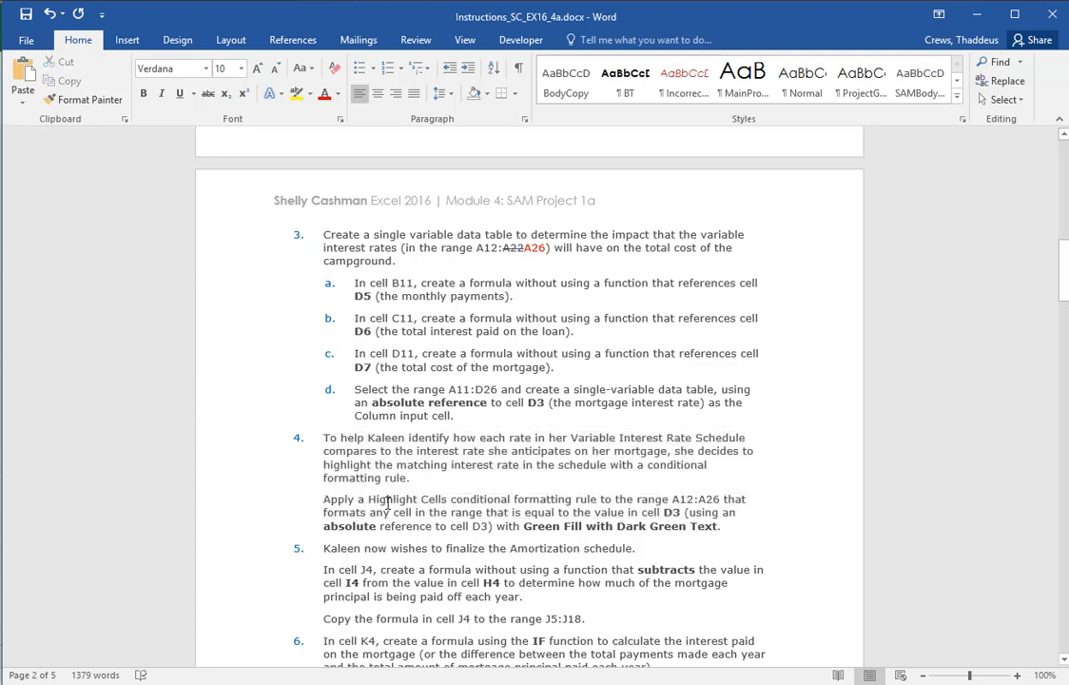
pyautogui.moveTo(387, 503); pyautogui.dragTo(668, 500)
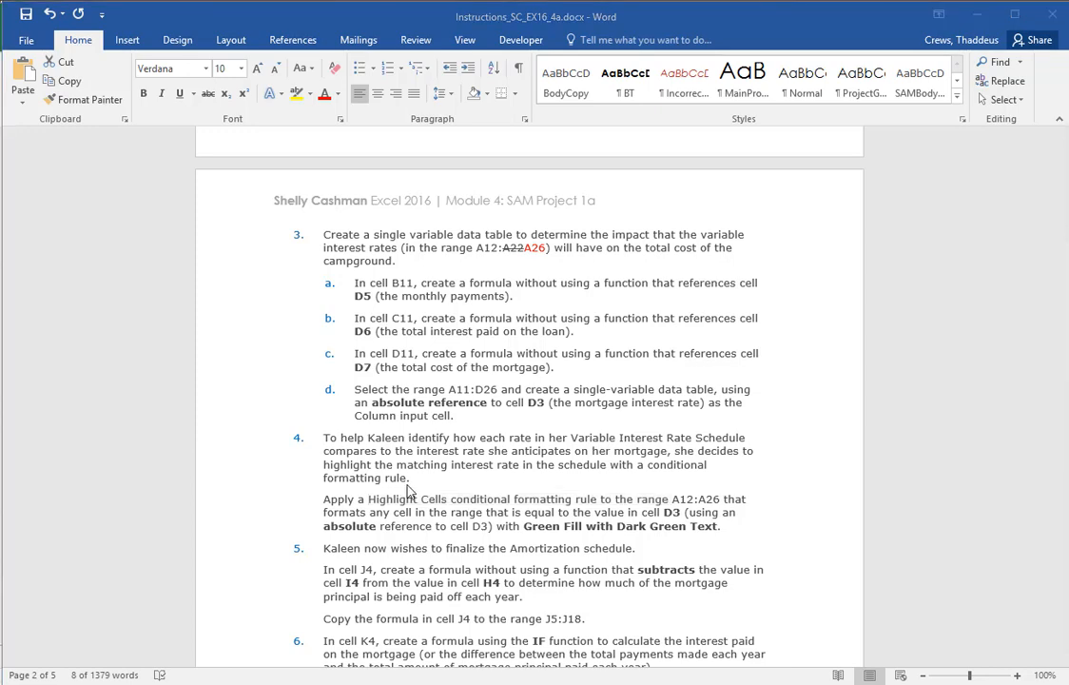
# Switch to Excel and apply an Equal To highlight rule to A12:A26, comparing with =$D$3 and formatting with Green Fill with Dark Green Text
pyautogui.hotkey('alt', 'Tab')
pyautogui.hotkey('alt', 'Tab')
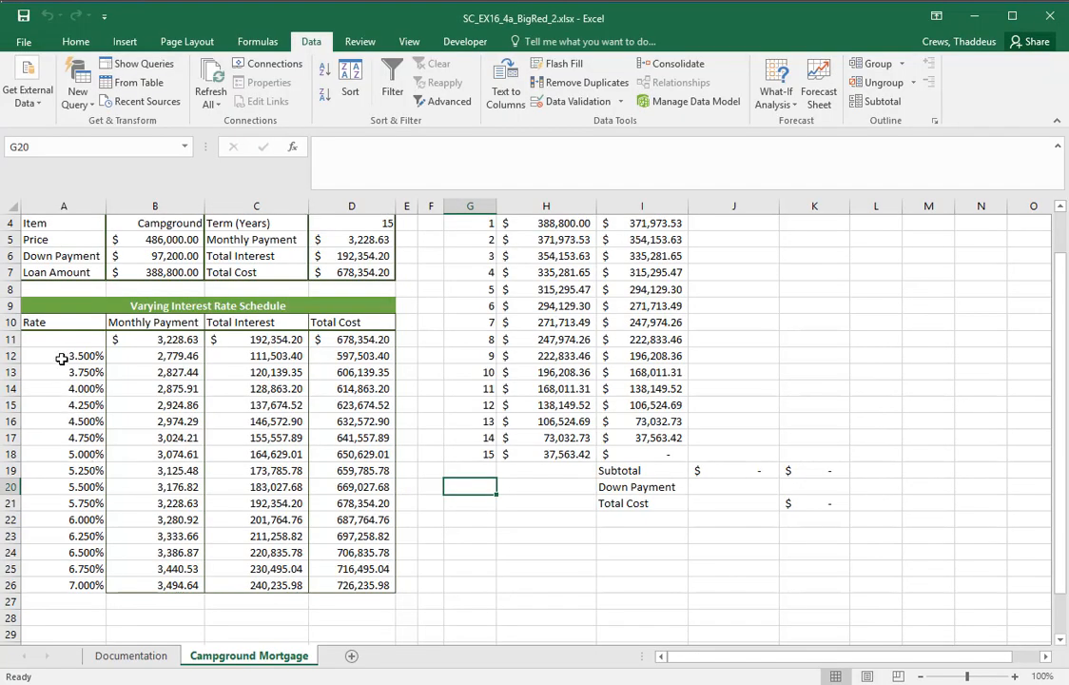
pyautogui.moveTo(63, 355); pyautogui.dragTo(51, 588)
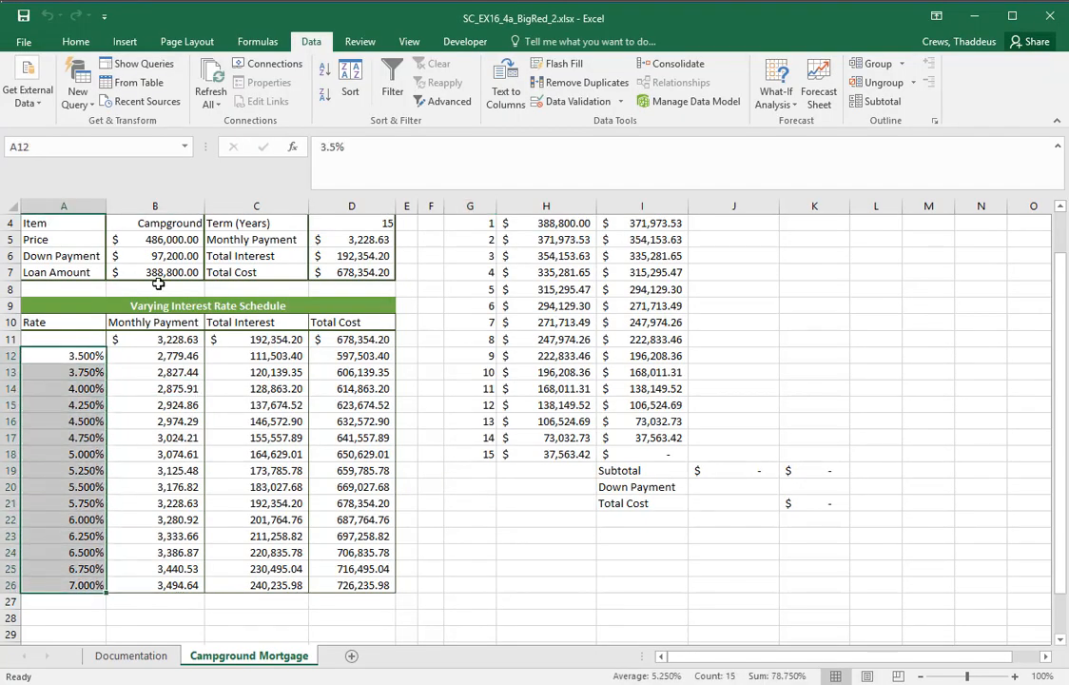
pyautogui.click(75, 42)
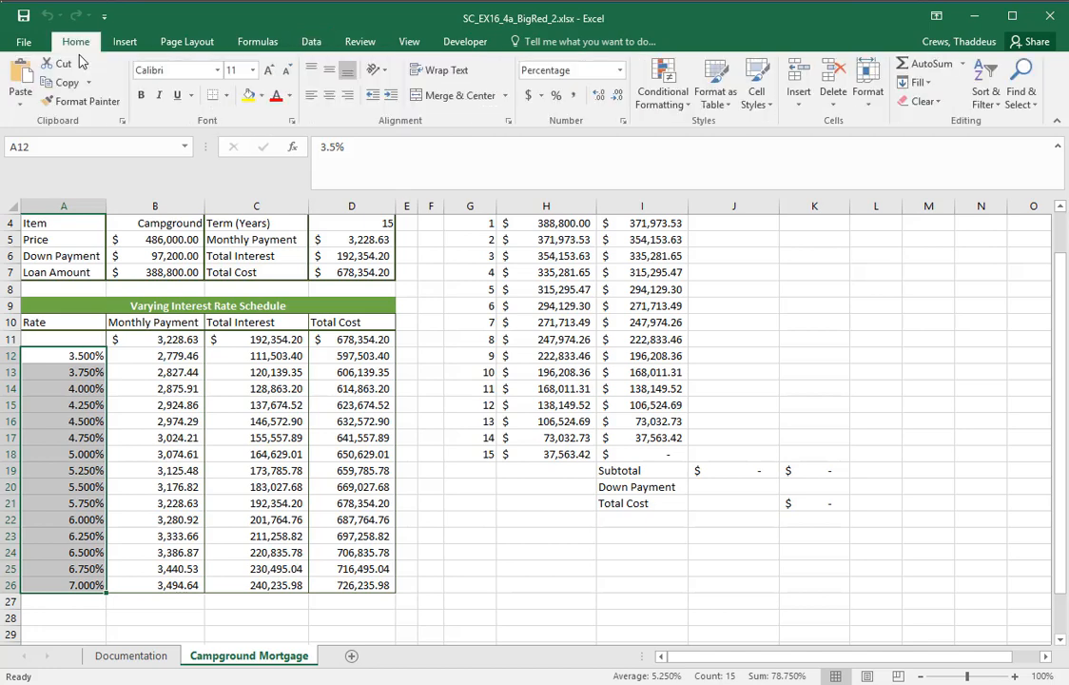
pyautogui.click(659, 103)
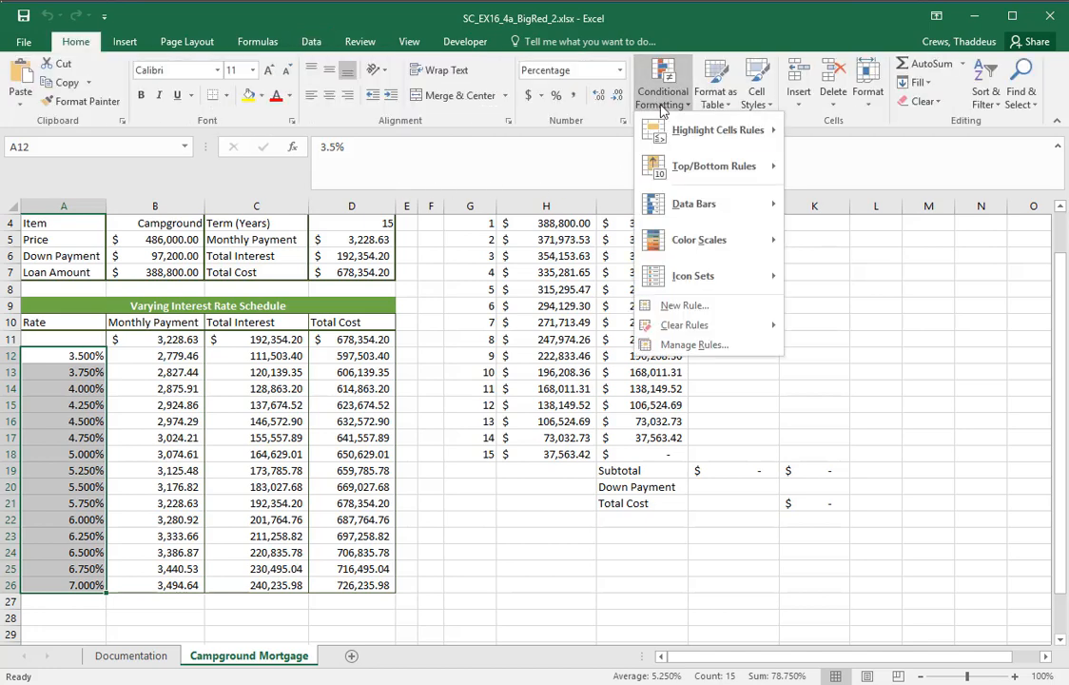
pyautogui.moveTo(671, 130)
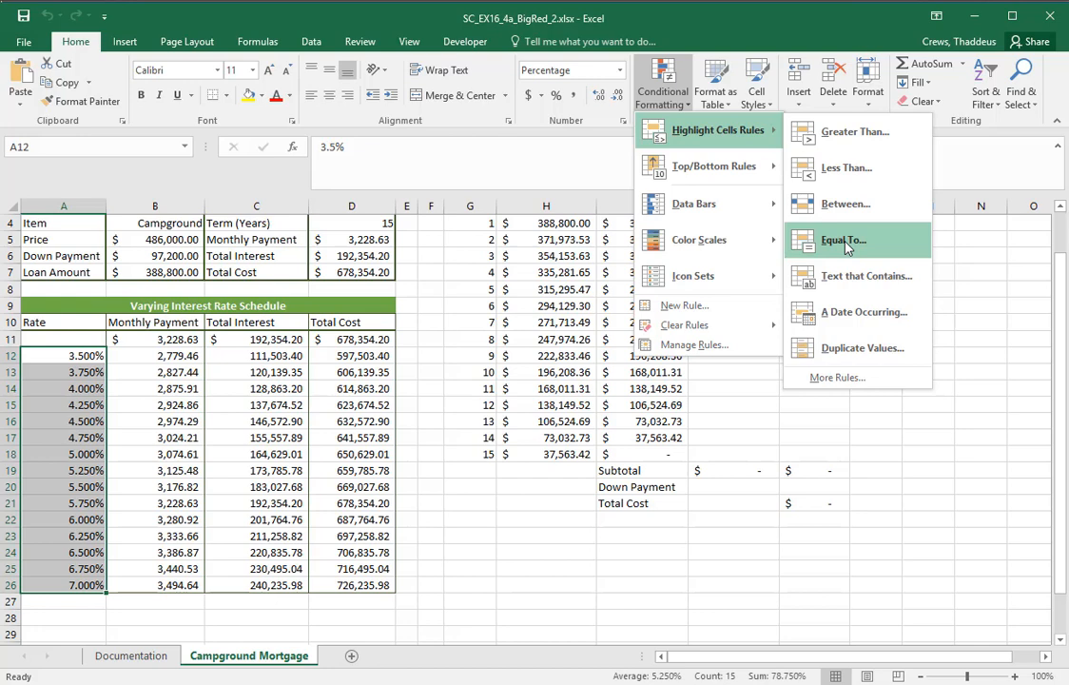
pyautogui.click(844, 242)
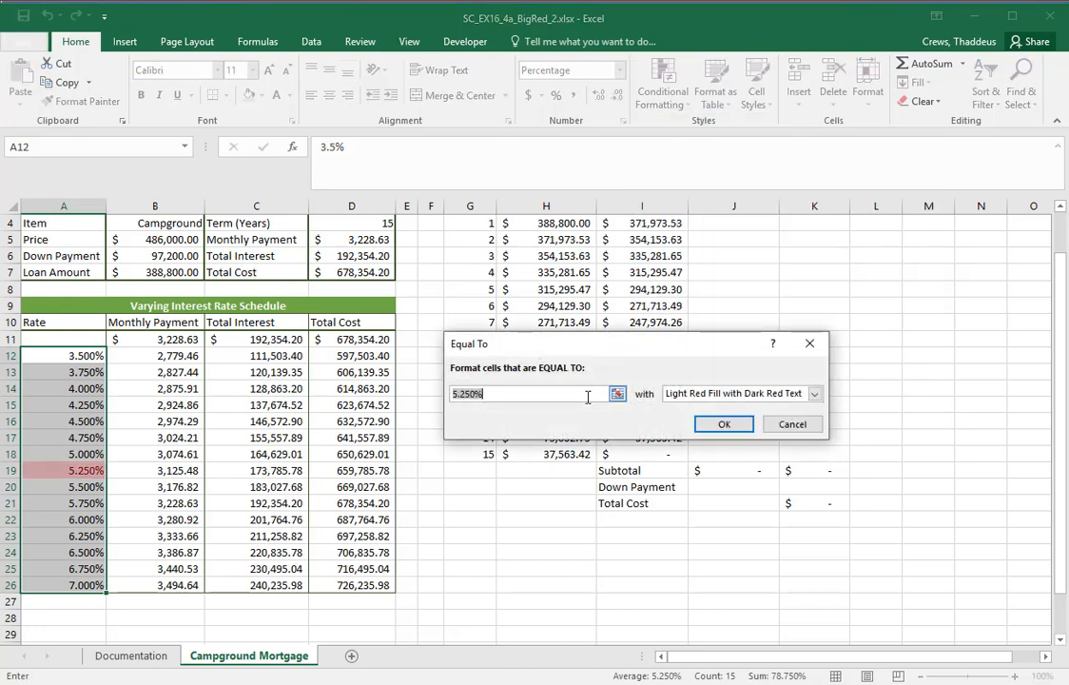
pyautogui.click(528, 394)
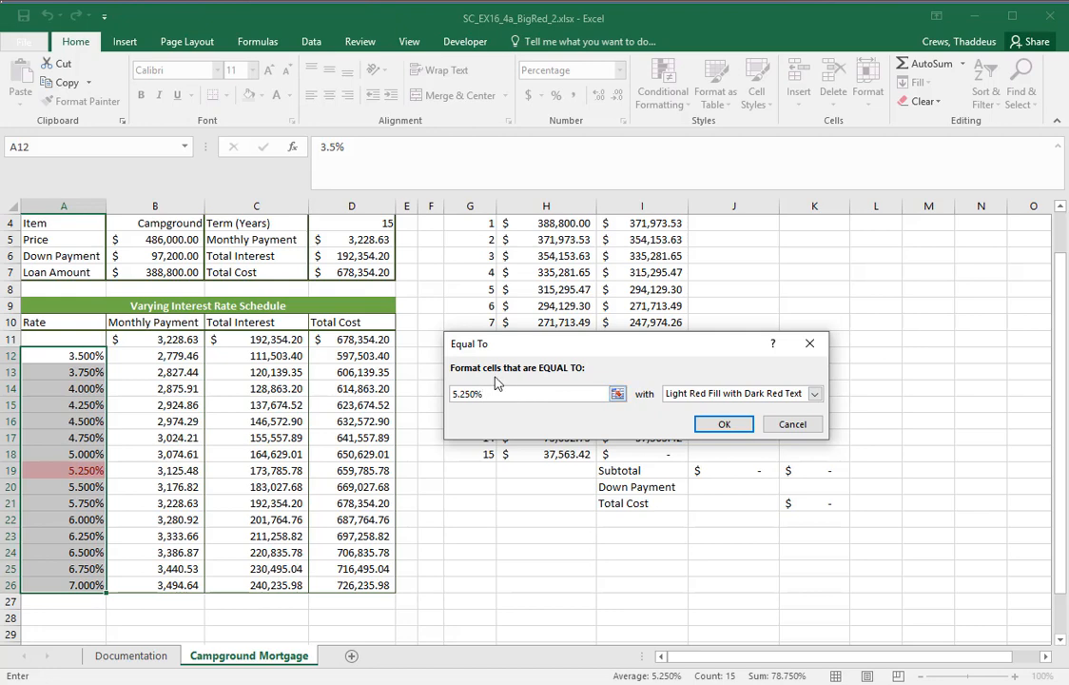
pyautogui.moveTo(499, 394); pyautogui.dragTo(447, 394)
pyautogui.scroll(1, 425, 277)
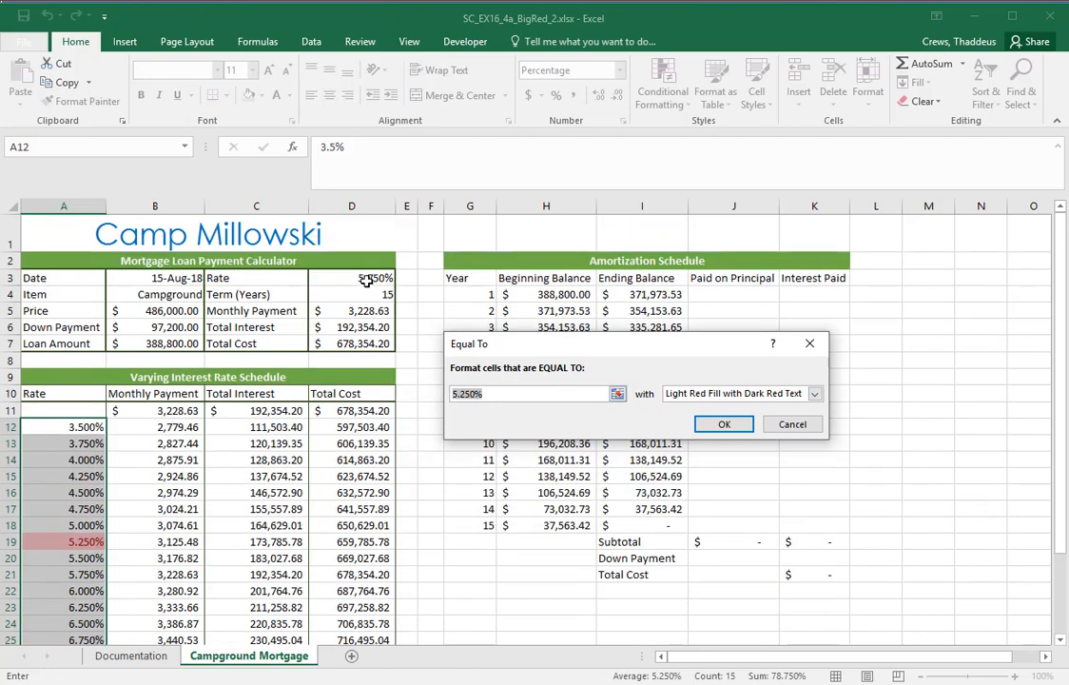
pyautogui.click(356, 277)
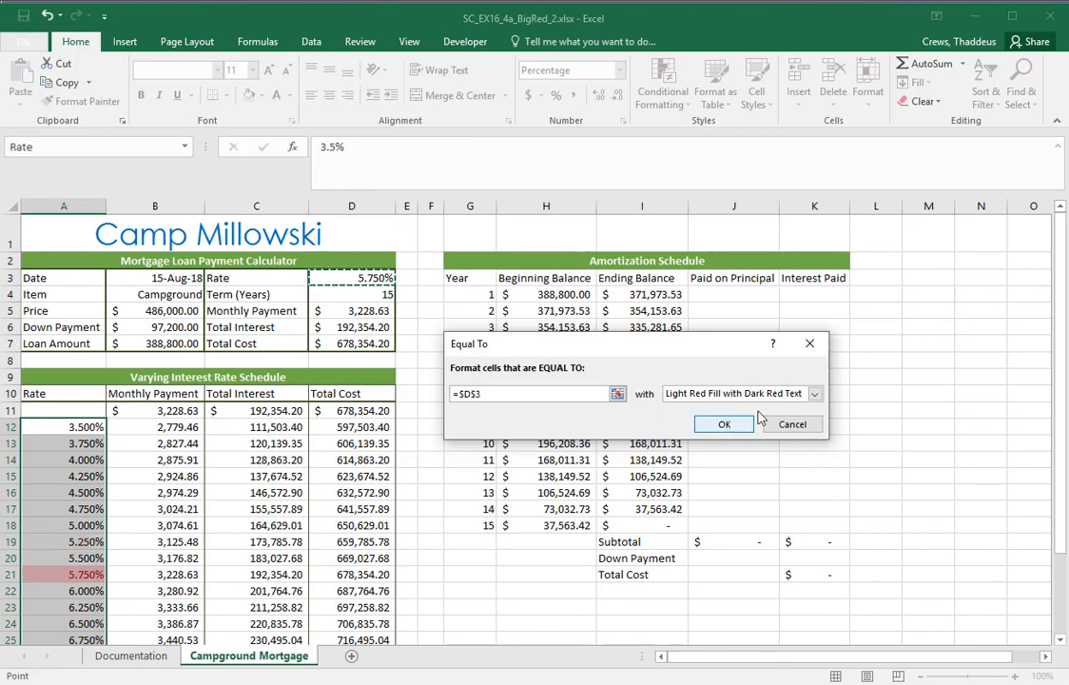
pyautogui.click(815, 394)
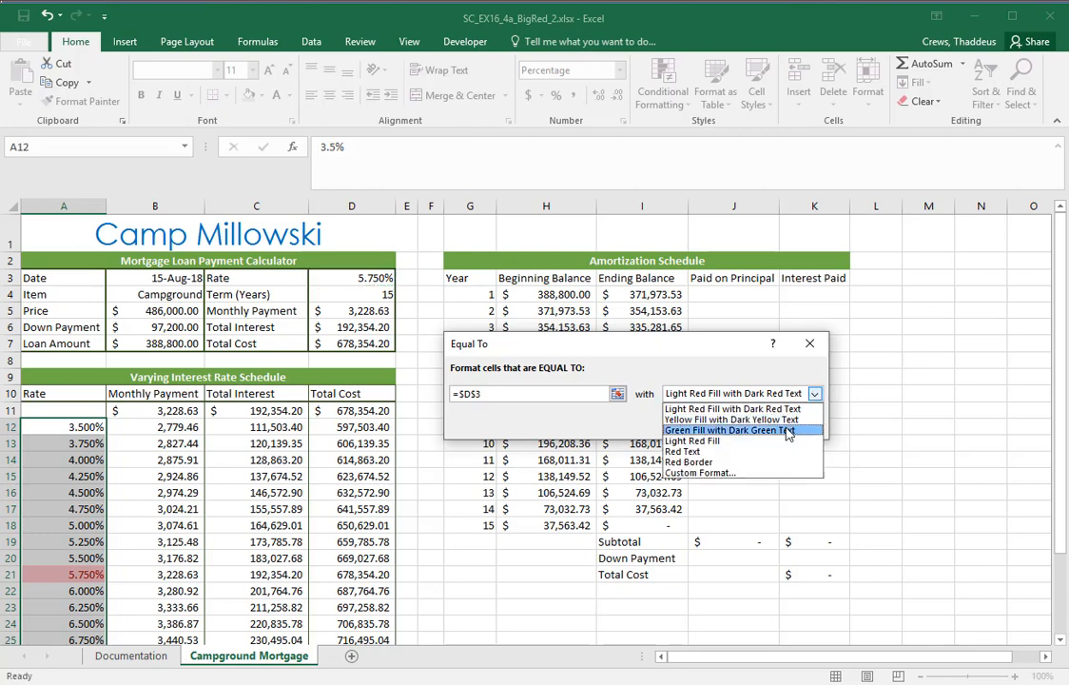
pyautogui.click(787, 430)
pyautogui.click(738, 424)
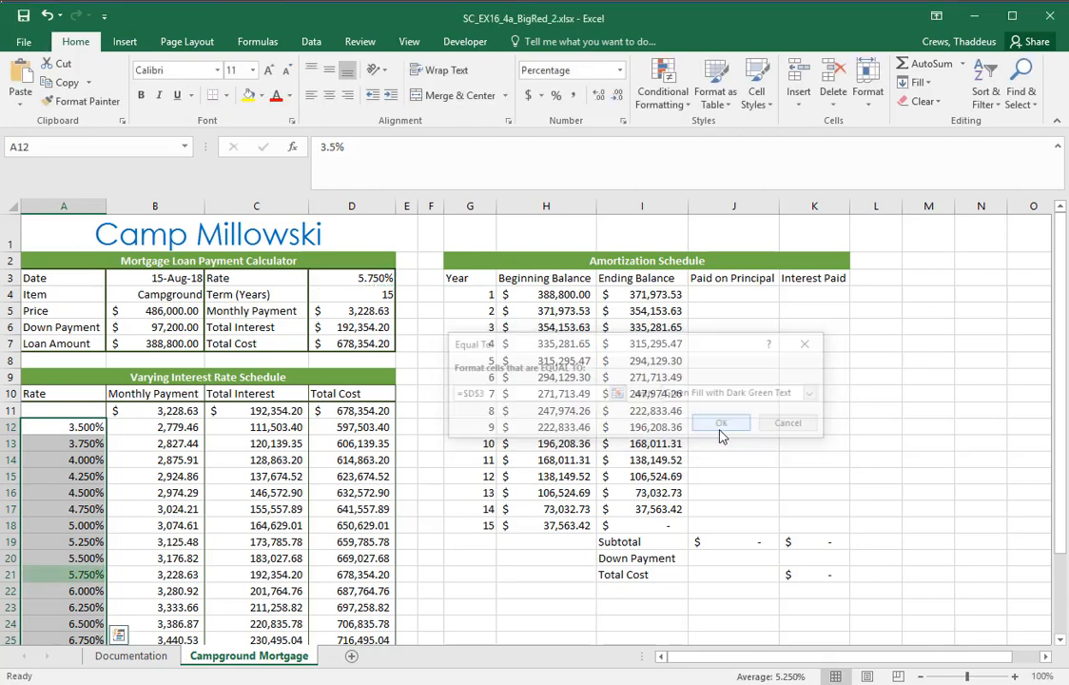
# Compare the highlighted 5.750% row in the Varying Interest Rate Schedule with the calculator's rate in D3 and its results from D5 down
pyautogui.click(471, 488)
pyautogui.scroll(-1, 444, 503)
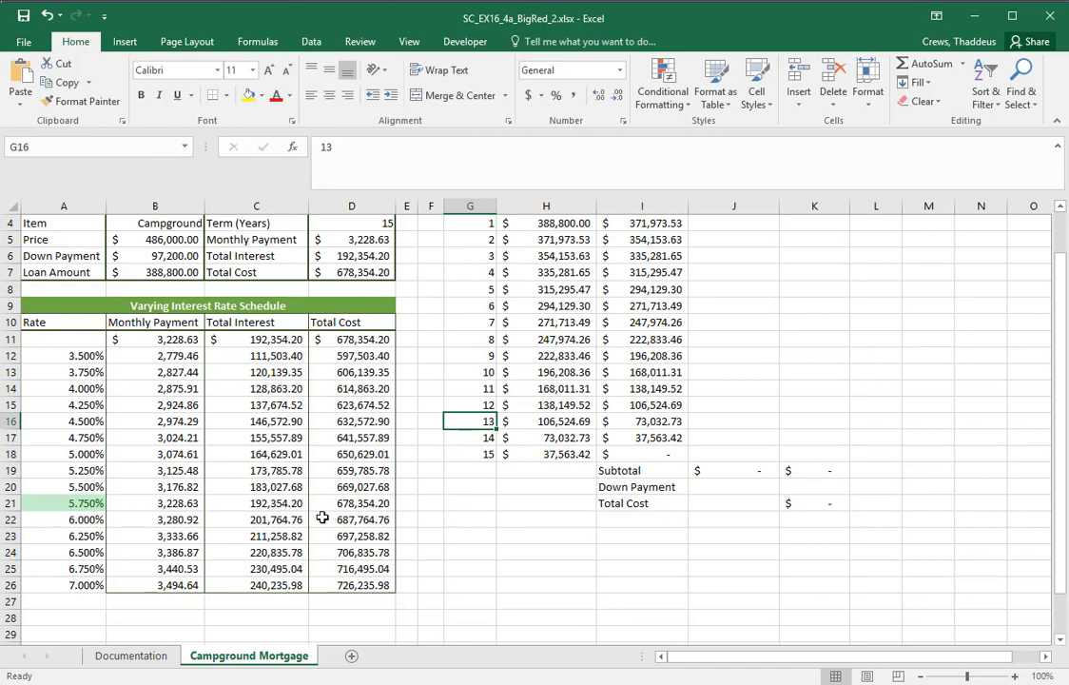
pyautogui.scroll(1, 322, 518)
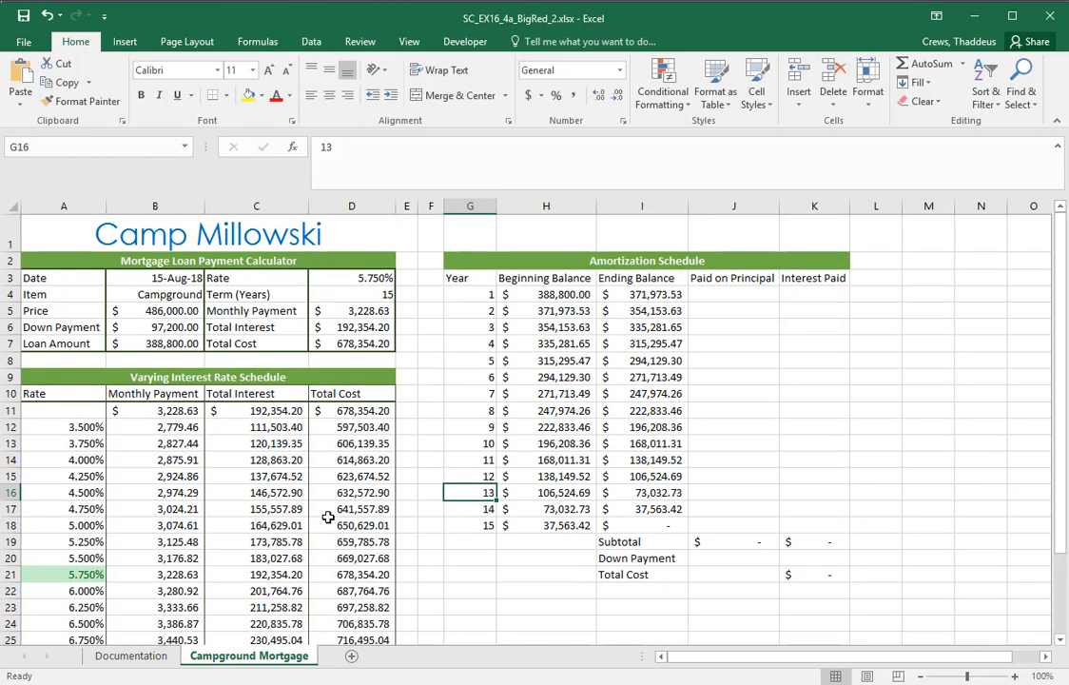
pyautogui.click(93, 575)
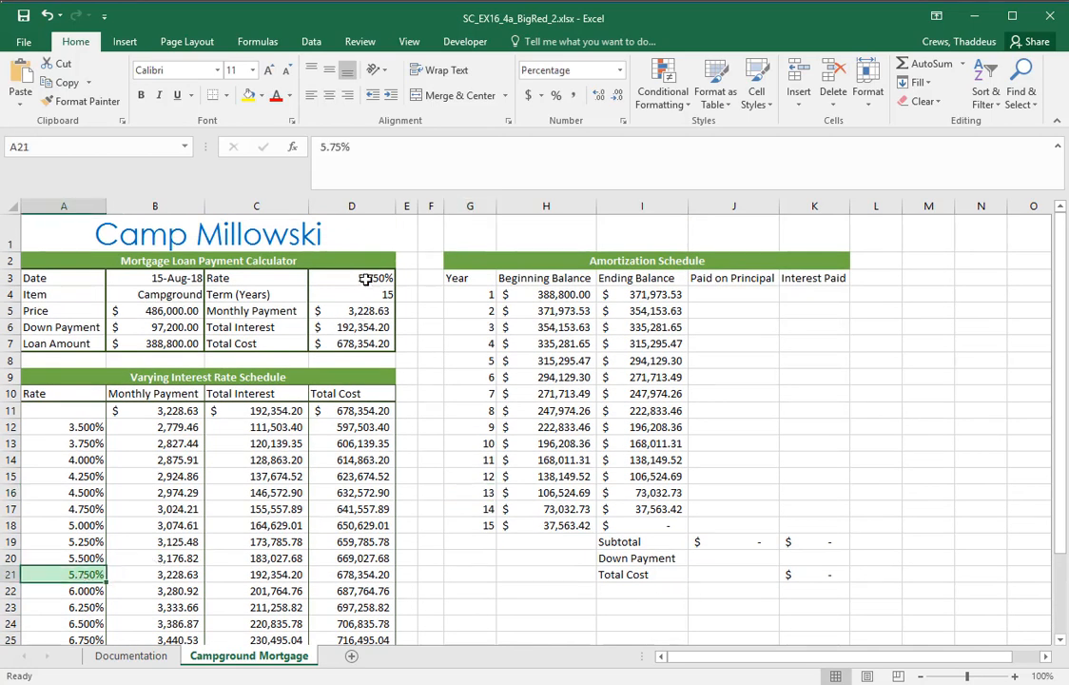
pyautogui.click(367, 275)
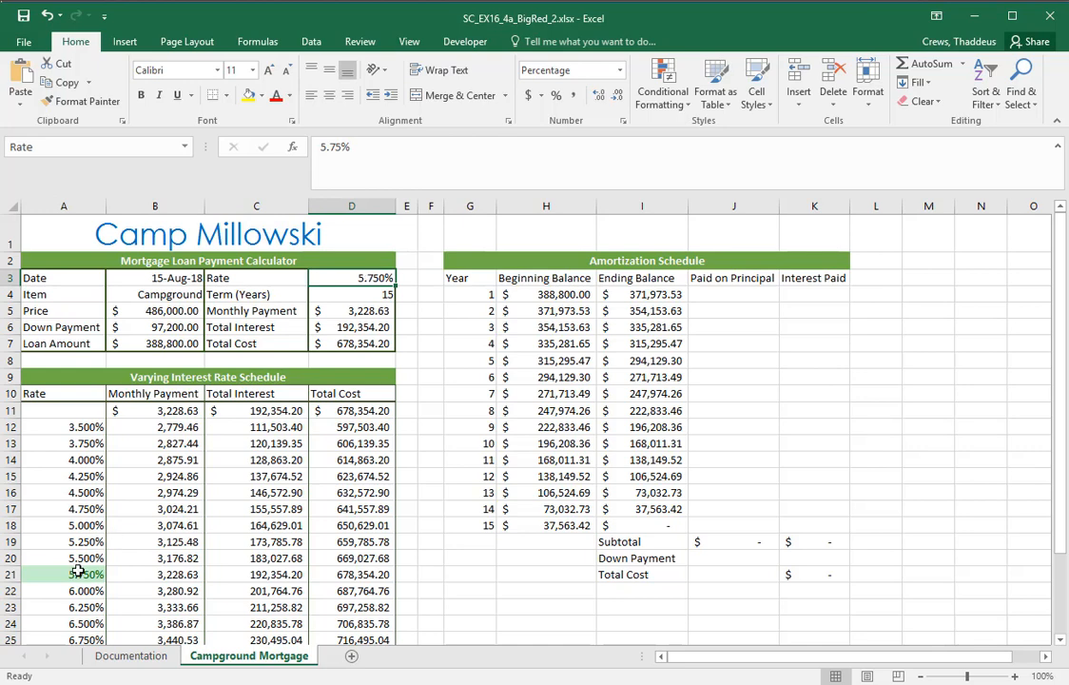
pyautogui.scroll(-1, 409, 555)
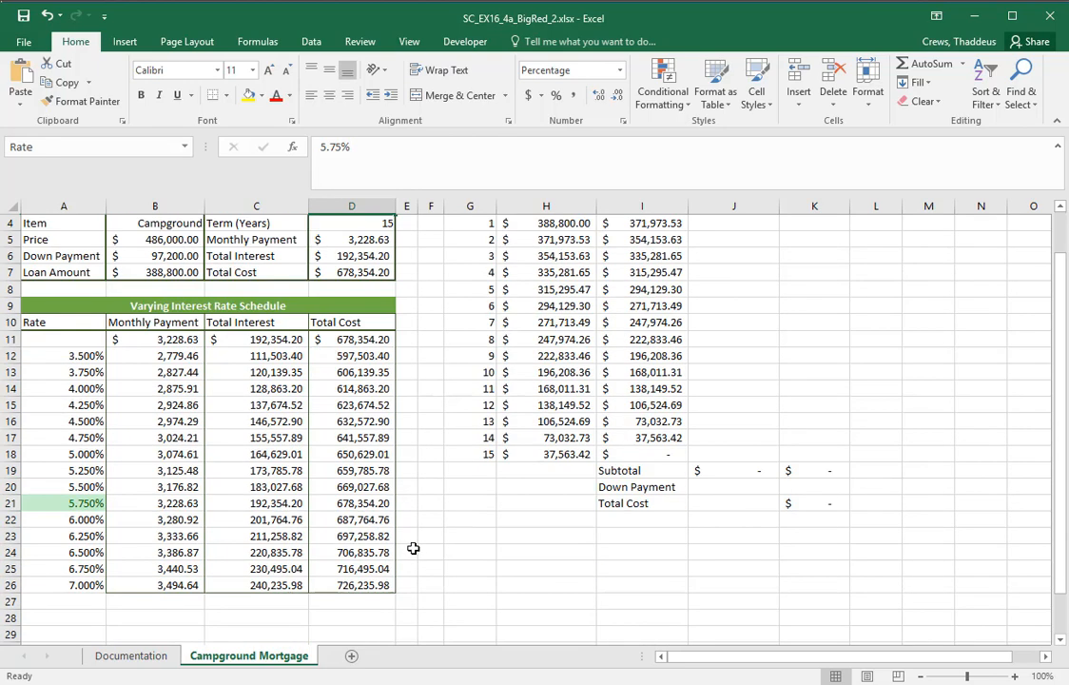
pyautogui.moveTo(174, 503); pyautogui.dragTo(334, 505)
pyautogui.moveTo(375, 239); pyautogui.dragTo(377, 256)
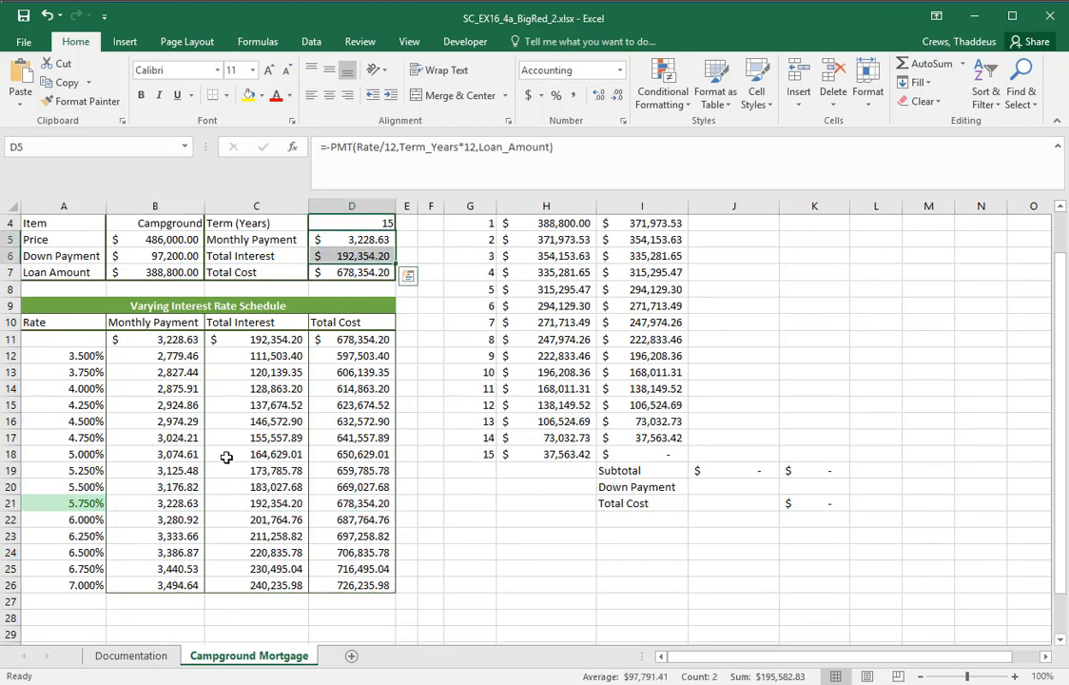
pyautogui.moveTo(165, 504); pyautogui.dragTo(346, 502)
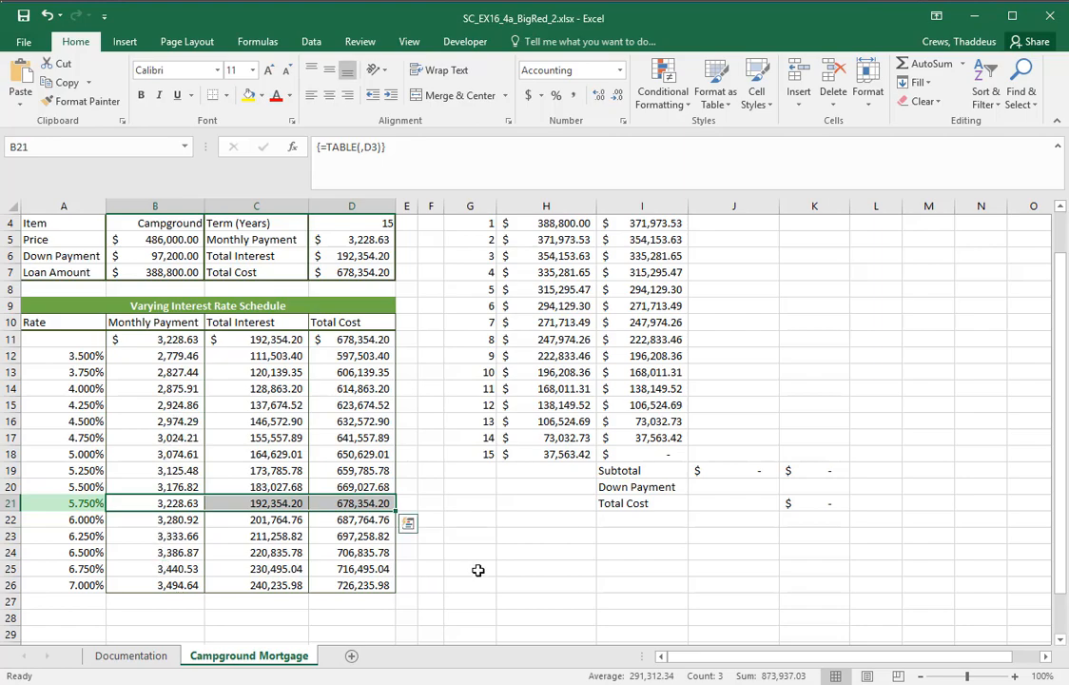
# Switch to Word and read instruction 5 for the principal formula's cell and the two balance cells it subtracts
pyautogui.hotkey('alt', 'Tab')
pyautogui.click(231, 549)
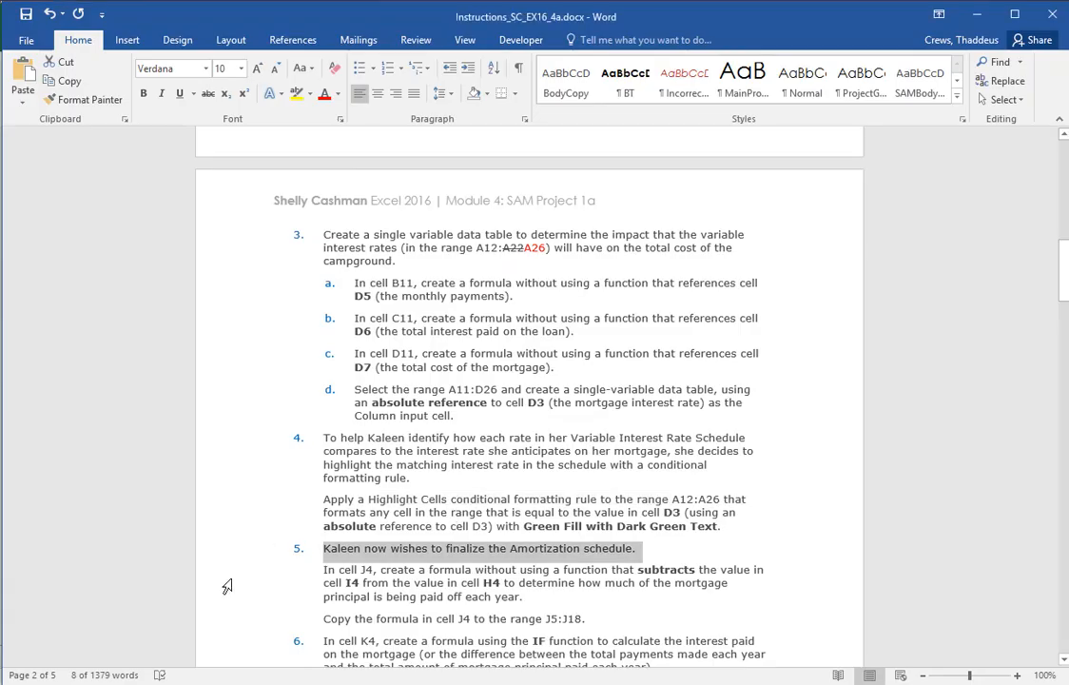
pyautogui.moveTo(228, 587); pyautogui.dragTo(221, 609)
pyautogui.scroll(-1, 753, 440)
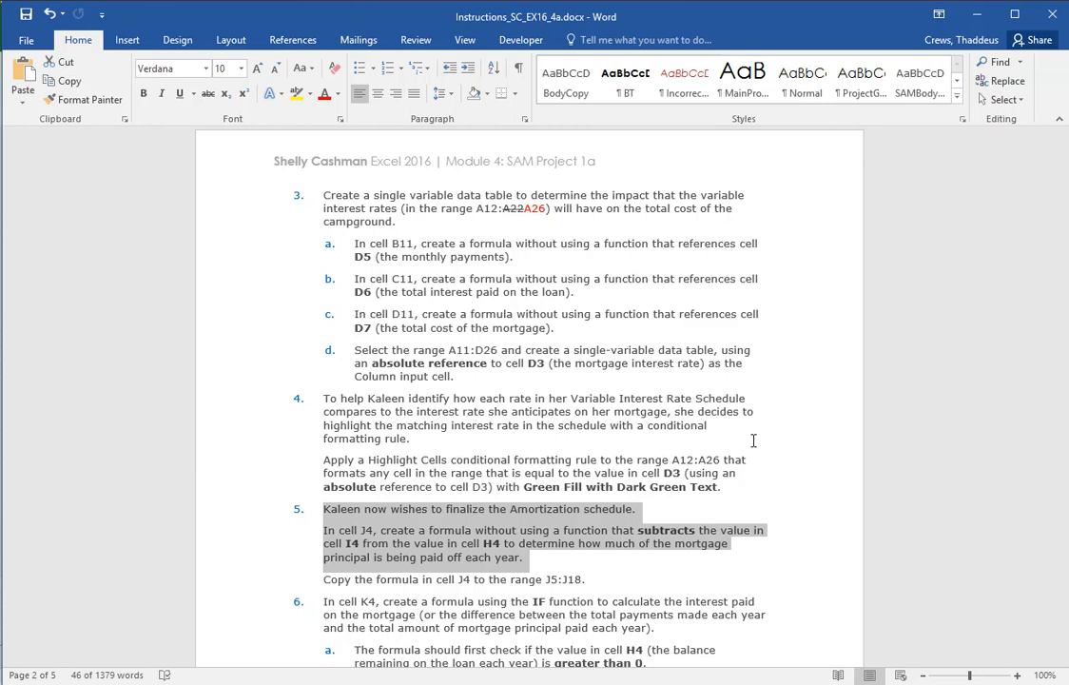
pyautogui.click(347, 543)
pyautogui.doubleClick(347, 543)
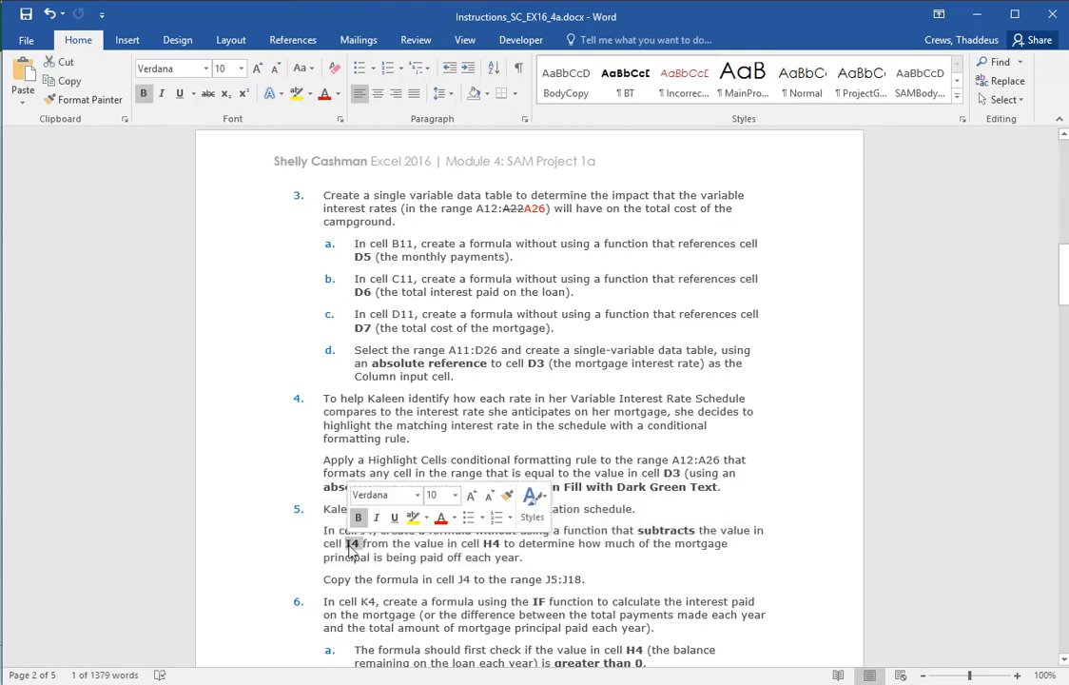
pyautogui.click(350, 544)
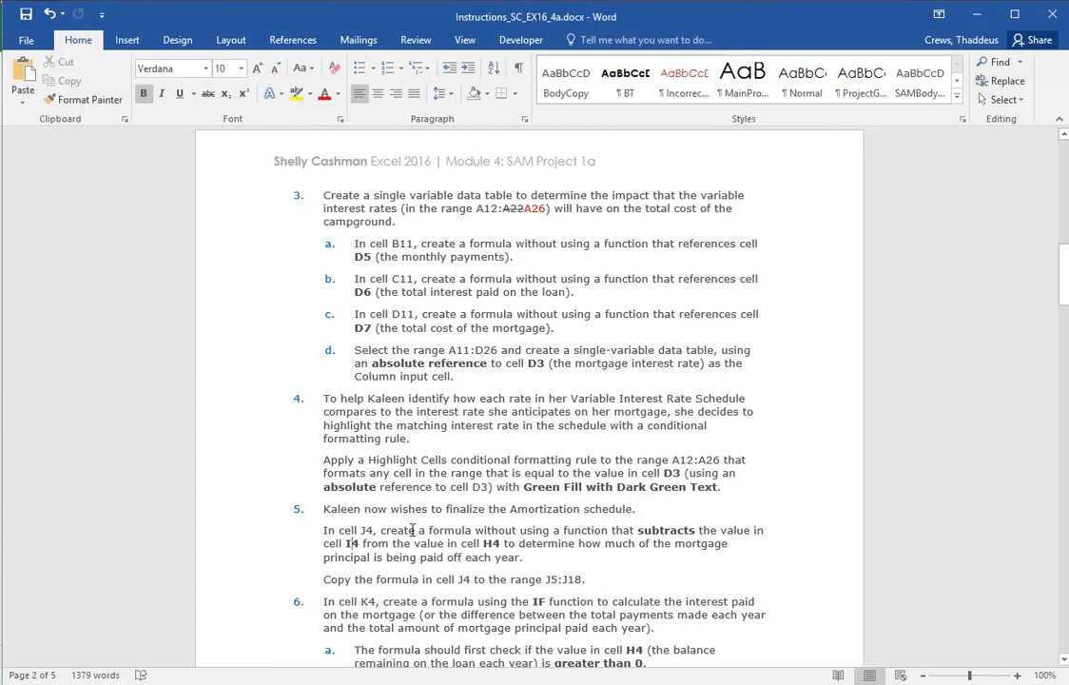
# Switch to Excel and enter the formula =H4-I4 in J4 under Paid on Principal
pyautogui.hotkey('alt', 'Tab')
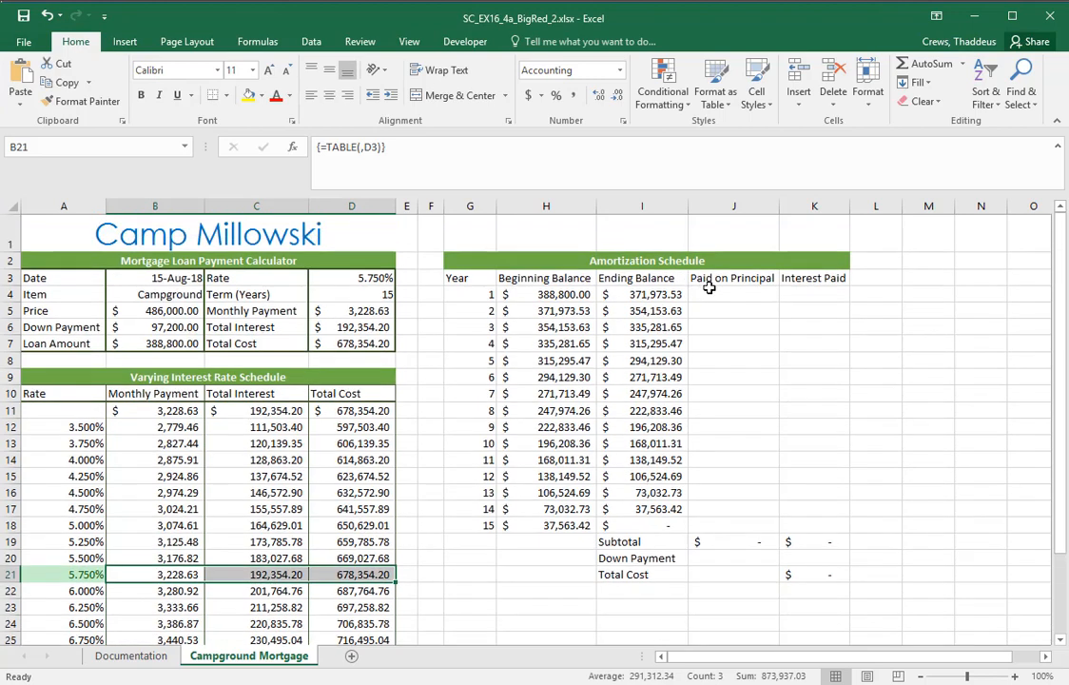
pyautogui.click(721, 296)
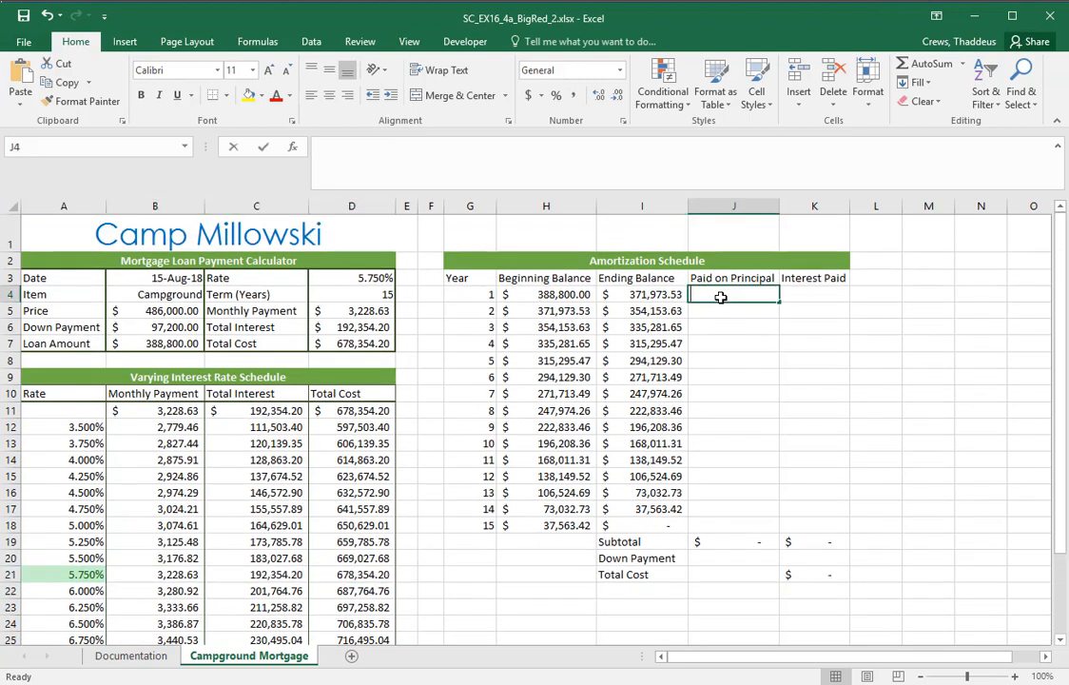
pyautogui.write('=H4-I4')
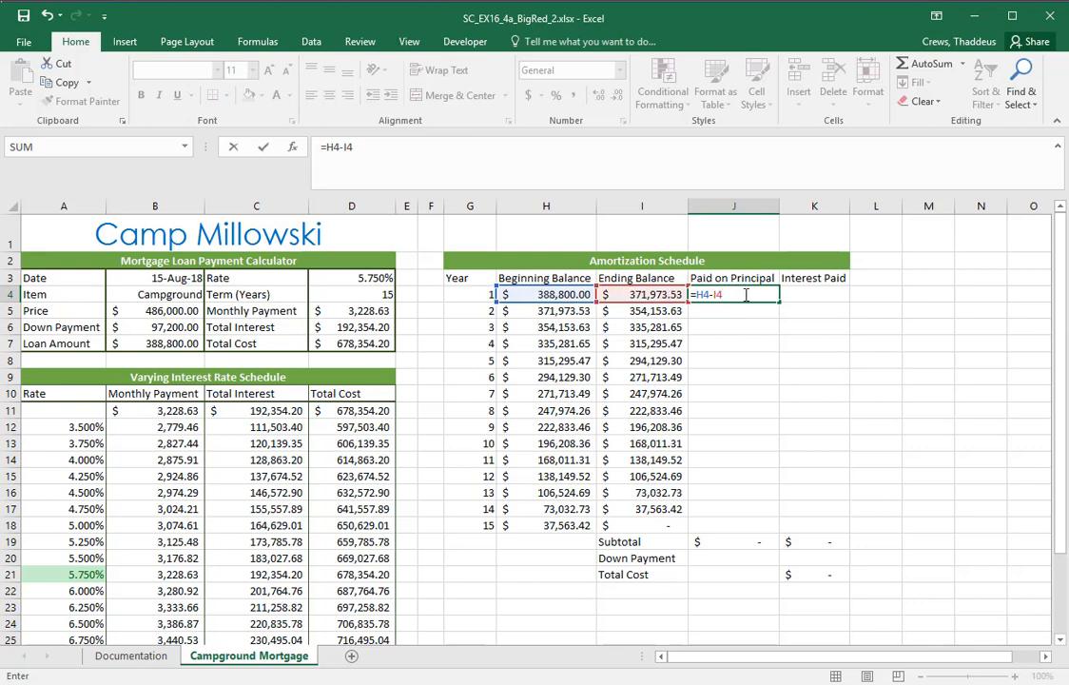
pyautogui.press('Return')
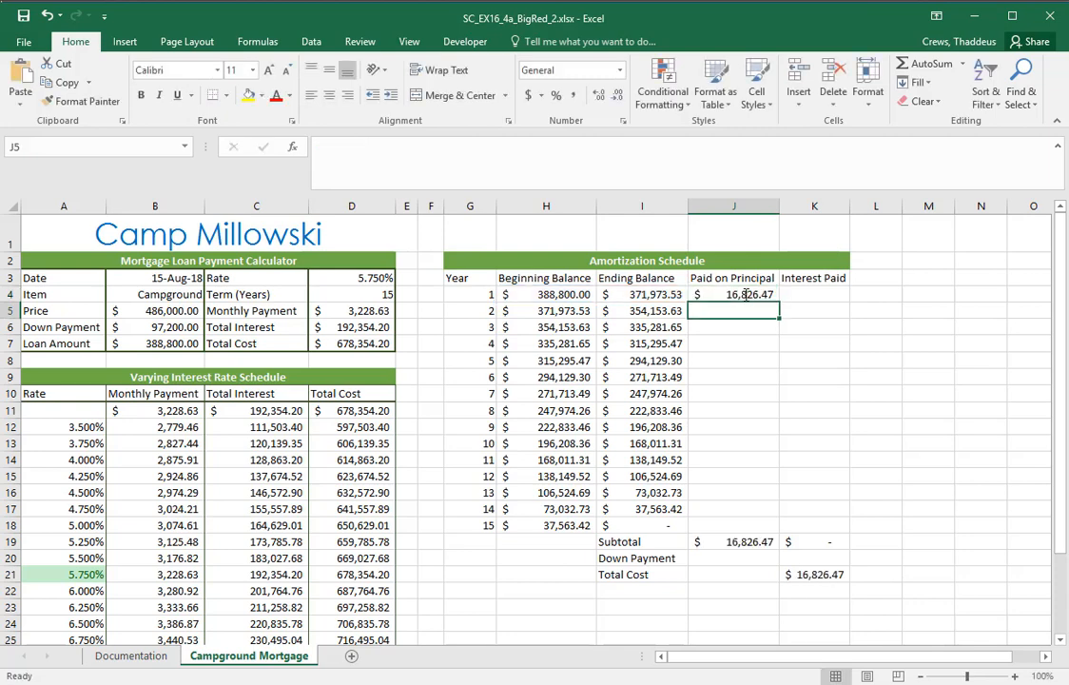
# Check the copy range at the end of instruction 5 in Word, return to Excel and copy J4's formula to J5:J18
pyautogui.hotkey('alt', 'Tab')
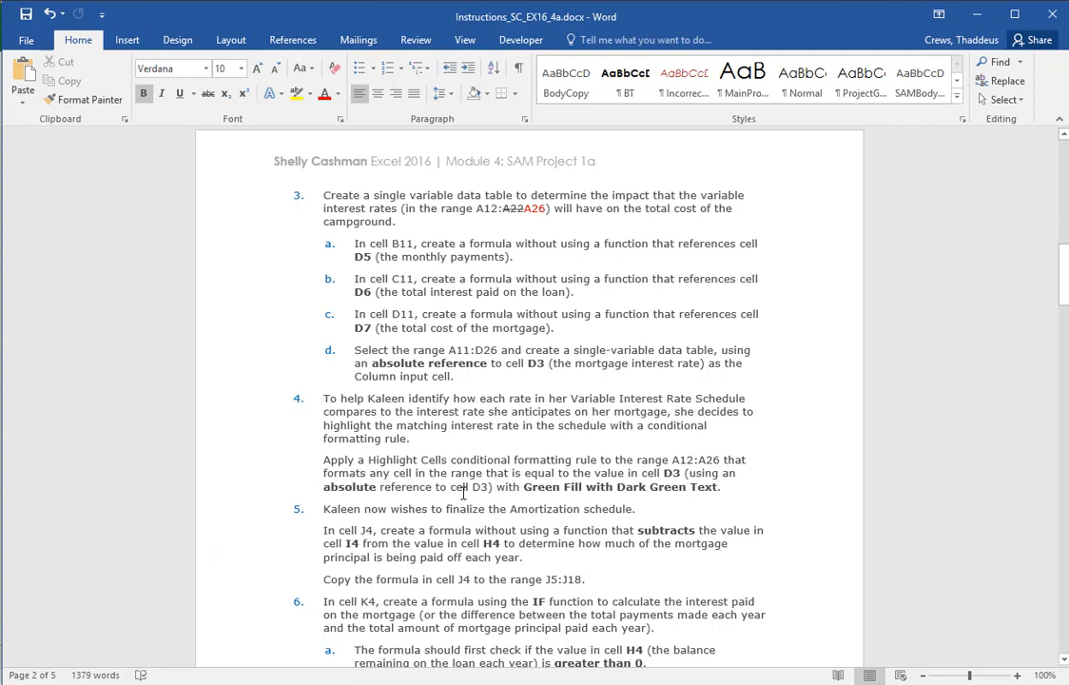
pyautogui.moveTo(323, 580); pyautogui.dragTo(585, 576)
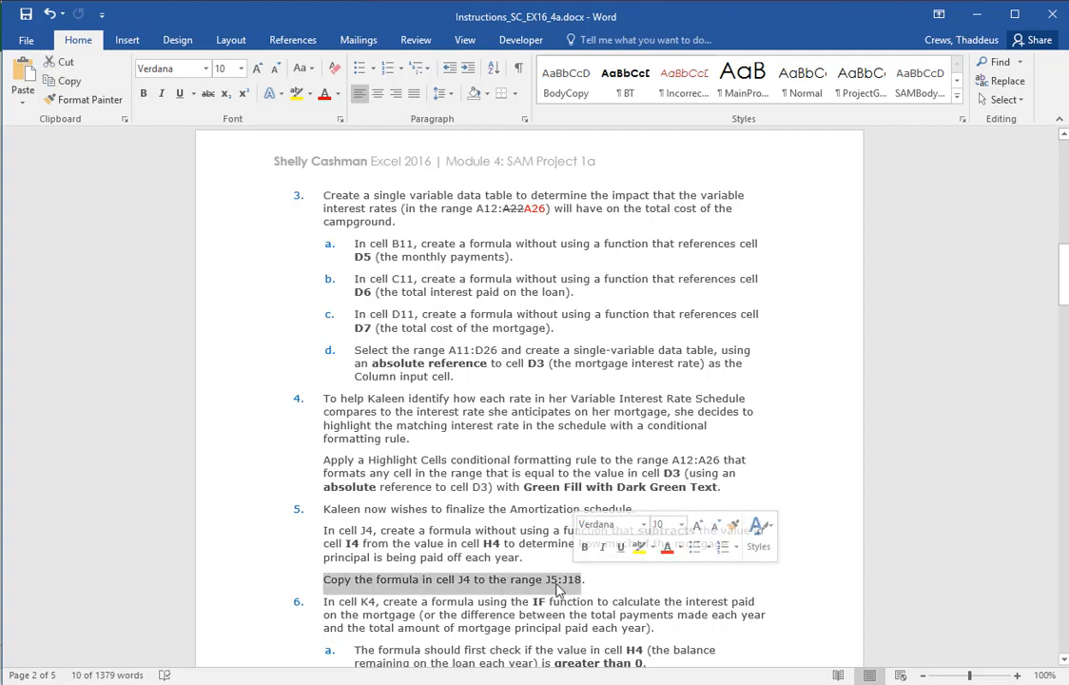
pyautogui.hotkey('alt', 'Tab')
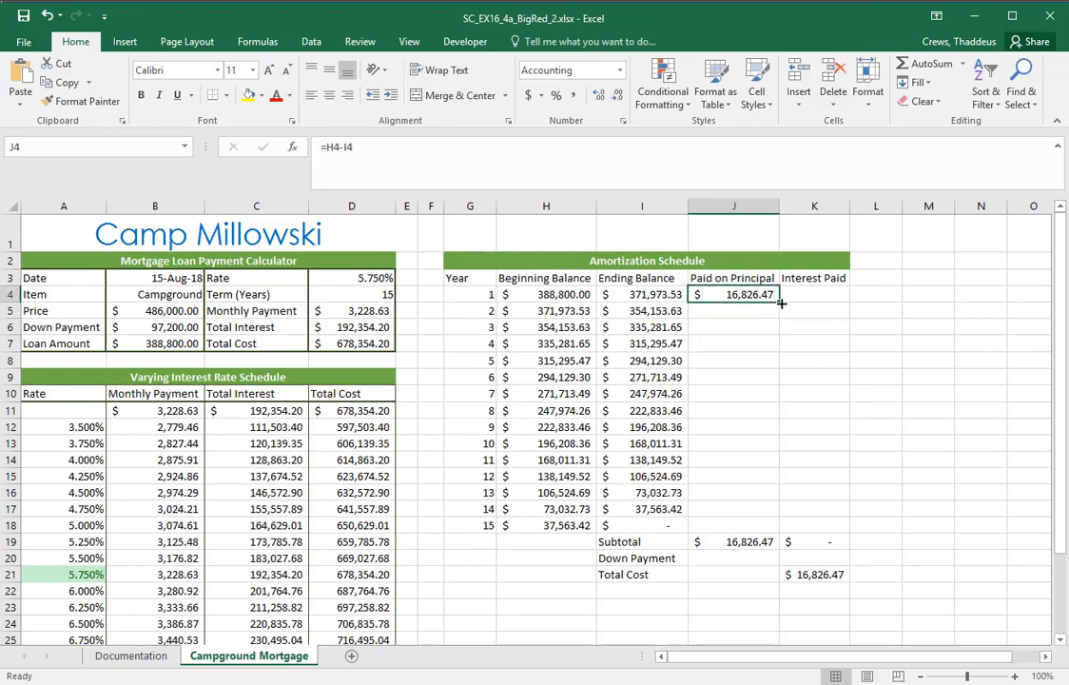
pyautogui.moveTo(780, 303); pyautogui.dragTo(756, 535)
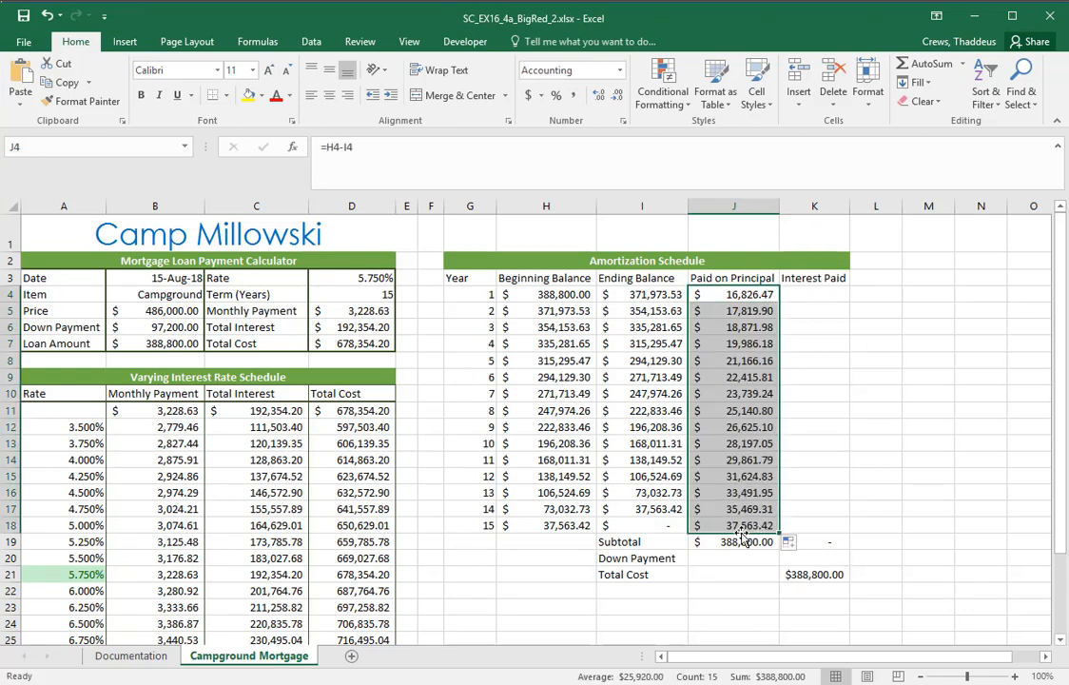
pyautogui.click(730, 525)
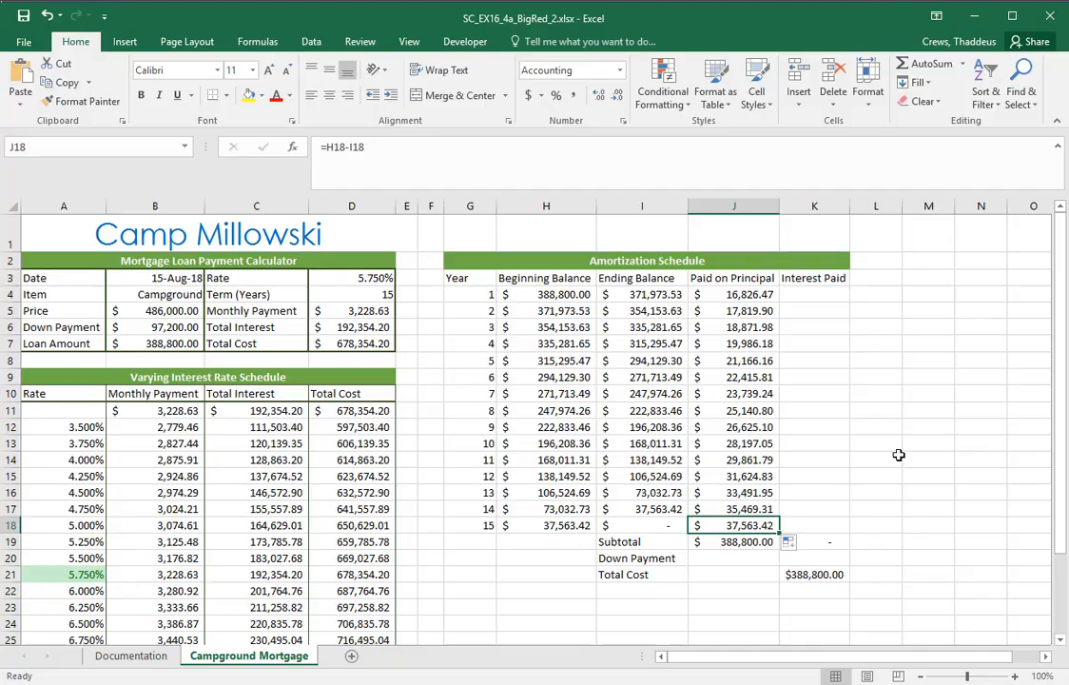
# Switch to Word and read instruction 6 for the IF formula's logical test, true and false values, cell reference types and hint
pyautogui.hotkey('alt', 'Tab')
pyautogui.scroll(-3, 257, 533)
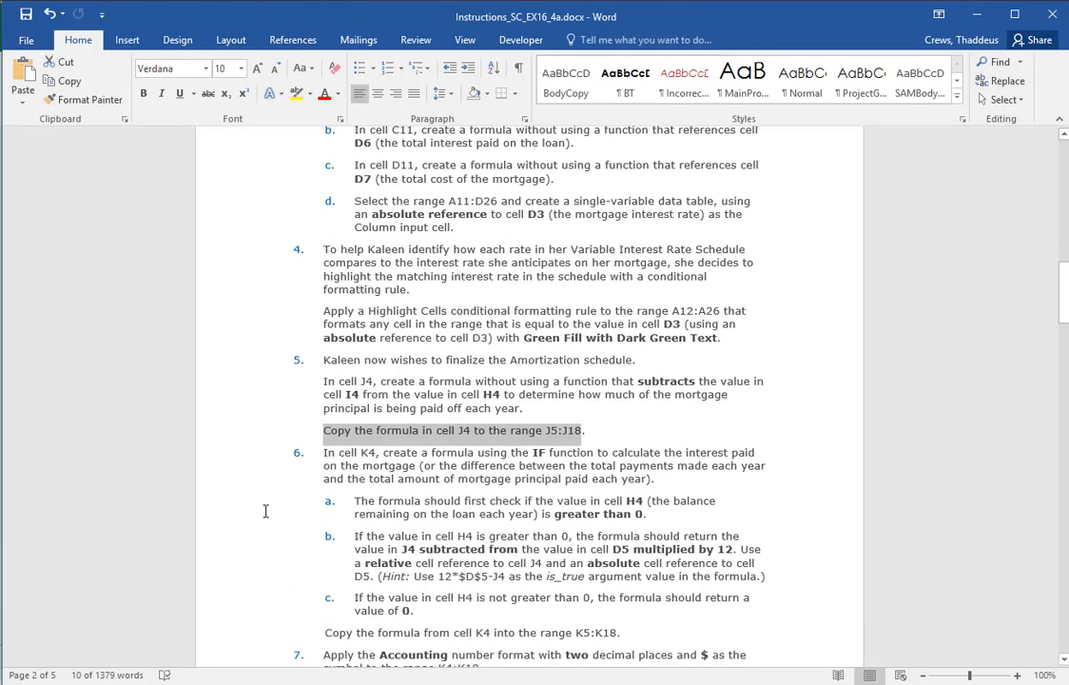
pyautogui.moveTo(248, 448); pyautogui.dragTo(222, 629)
pyautogui.scroll(-3, 816, 394)
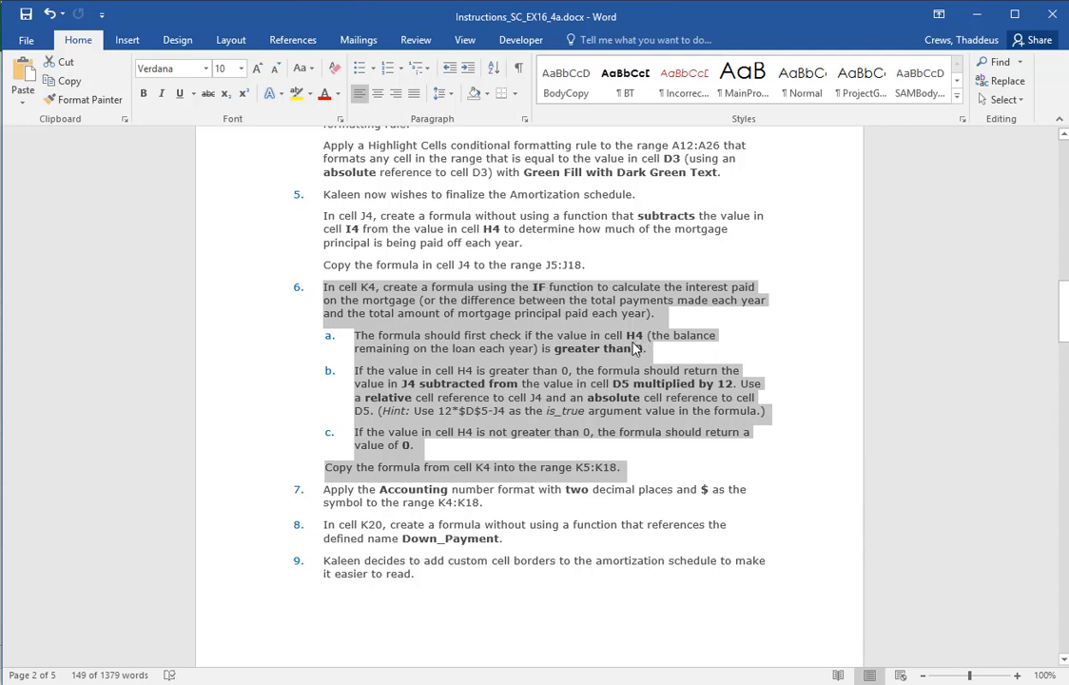
pyautogui.click(419, 378)
pyautogui.moveTo(392, 372); pyautogui.dragTo(689, 403)
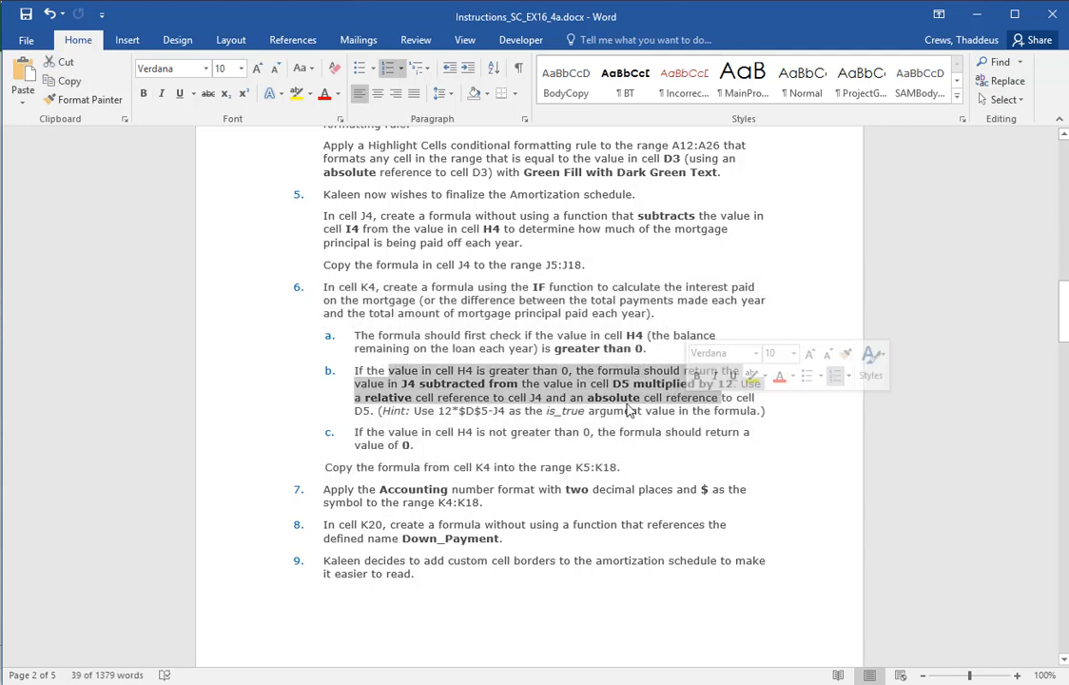
pyautogui.click(577, 411)
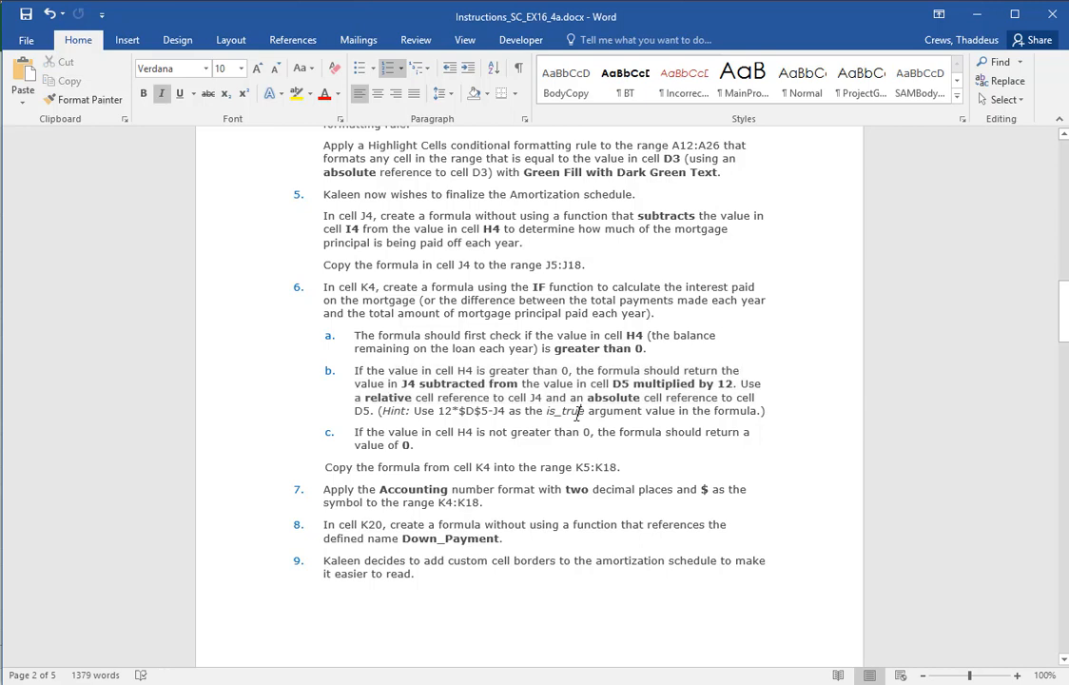
pyautogui.moveTo(438, 411); pyautogui.dragTo(509, 411)
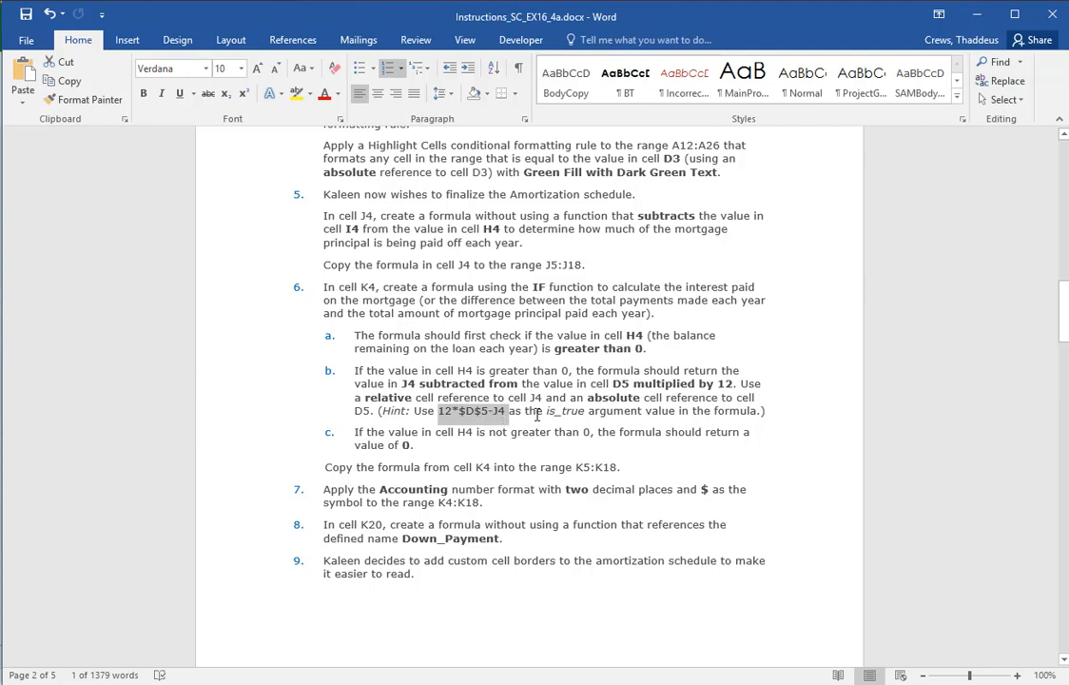
# Switch to Excel and begin an IF formula in K4 with H4>0 as the logical test, rechecking instruction 6 in Word
pyautogui.hotkey('alt', 'Tab')
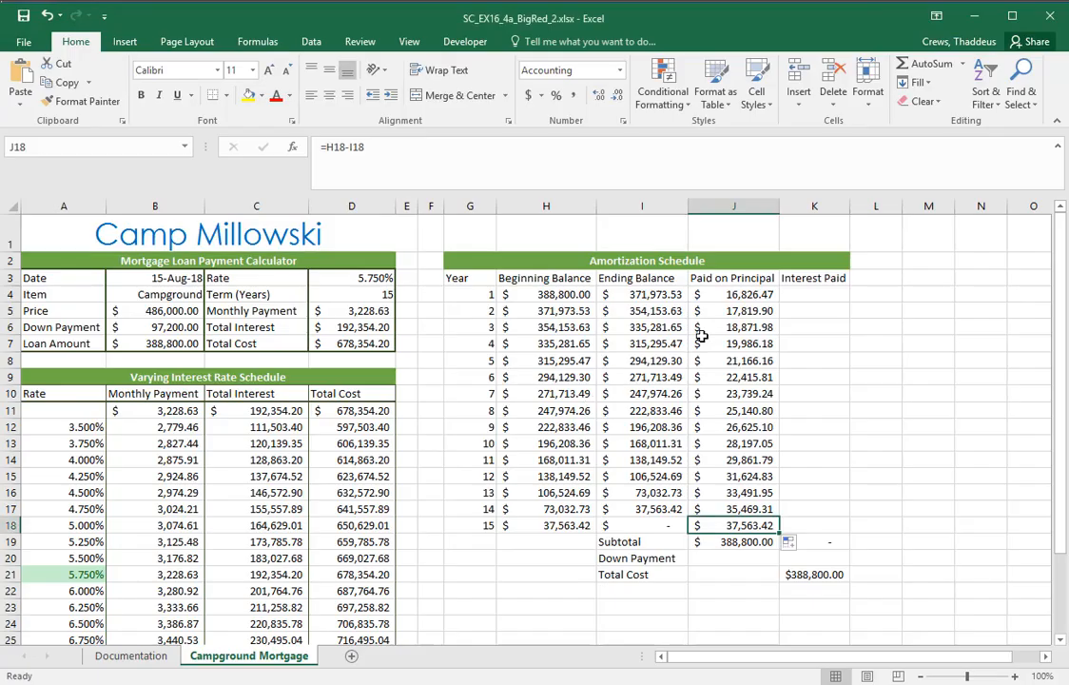
pyautogui.click(801, 295)
pyautogui.write('=if(')
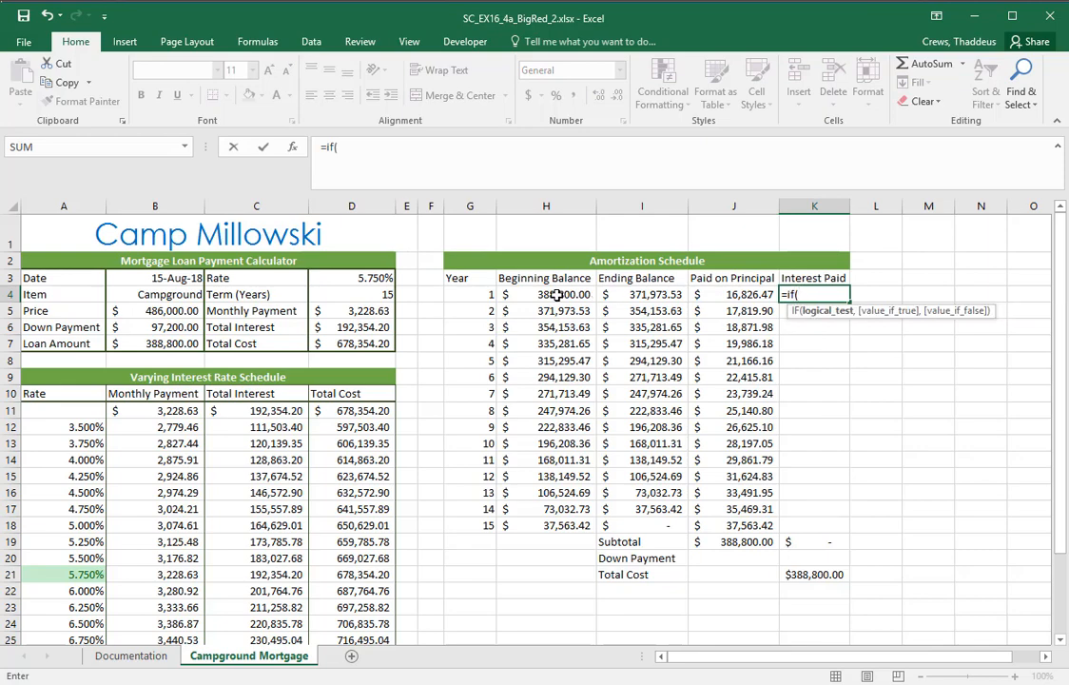
pyautogui.hotkey('alt', 'Tab')
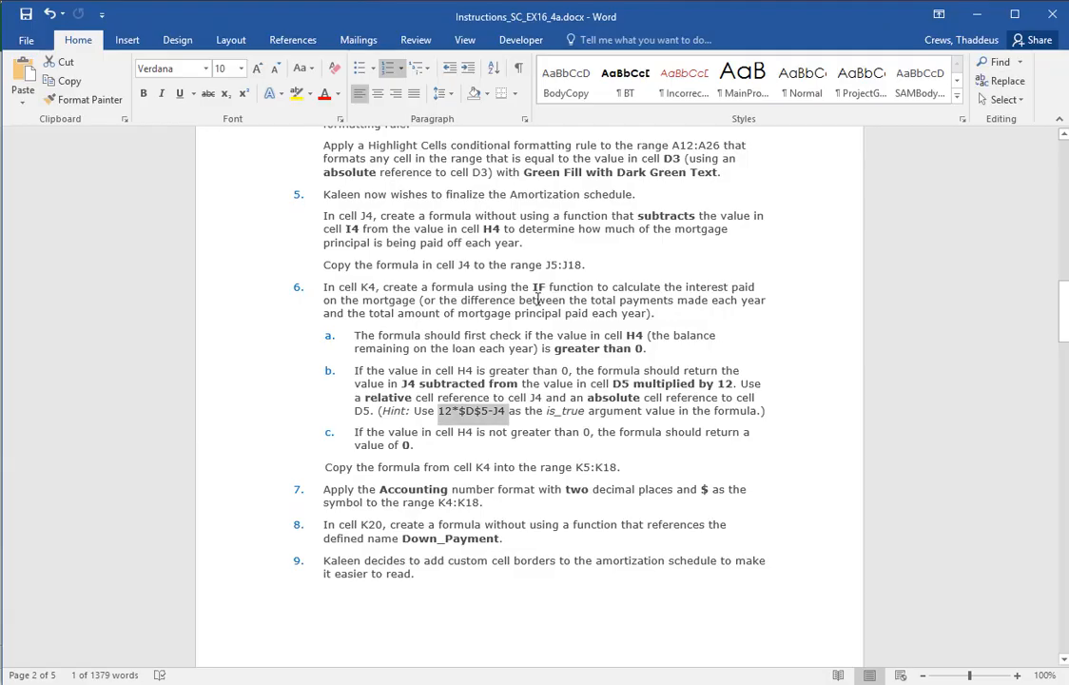
pyautogui.hotkey('alt', 'Tab')
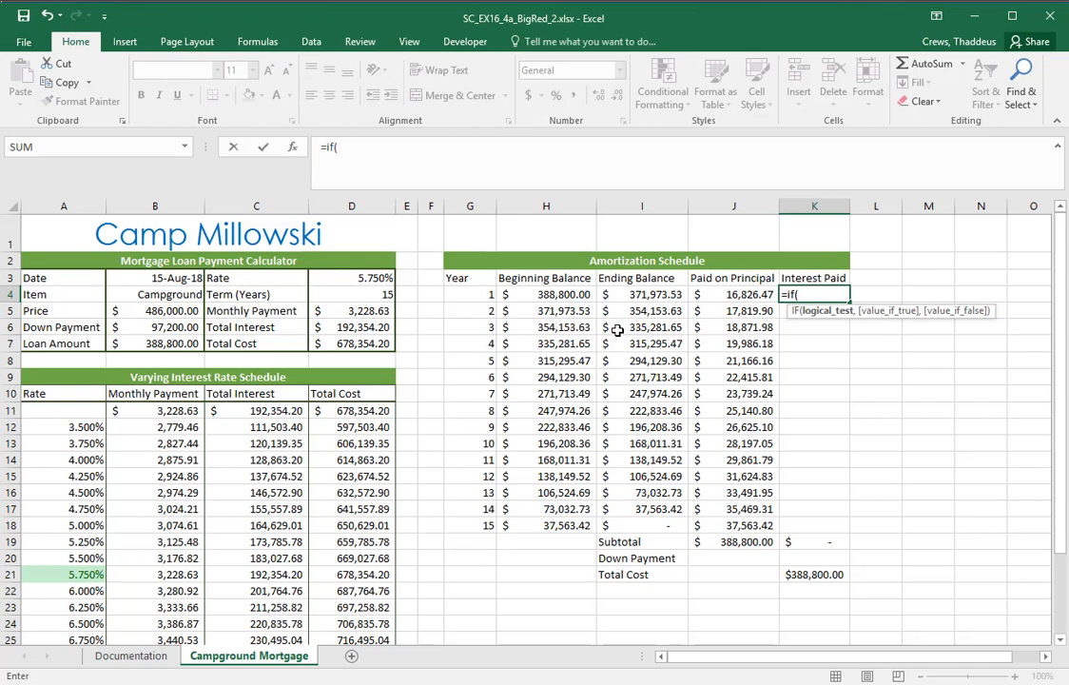
pyautogui.write('H4')
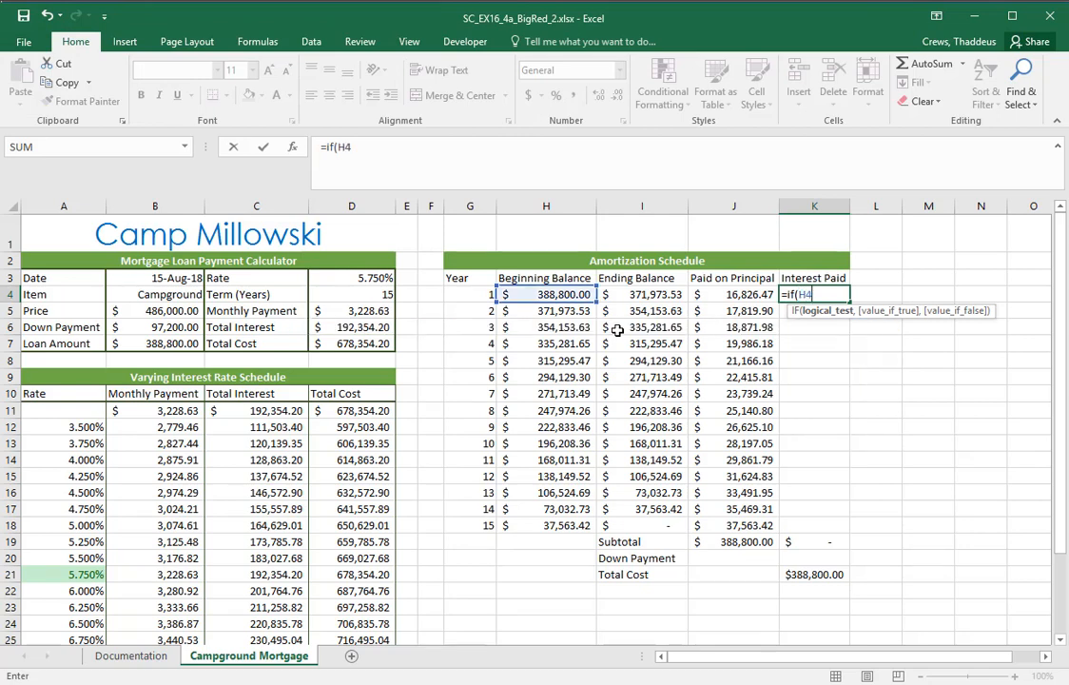
pyautogui.write('>0,')
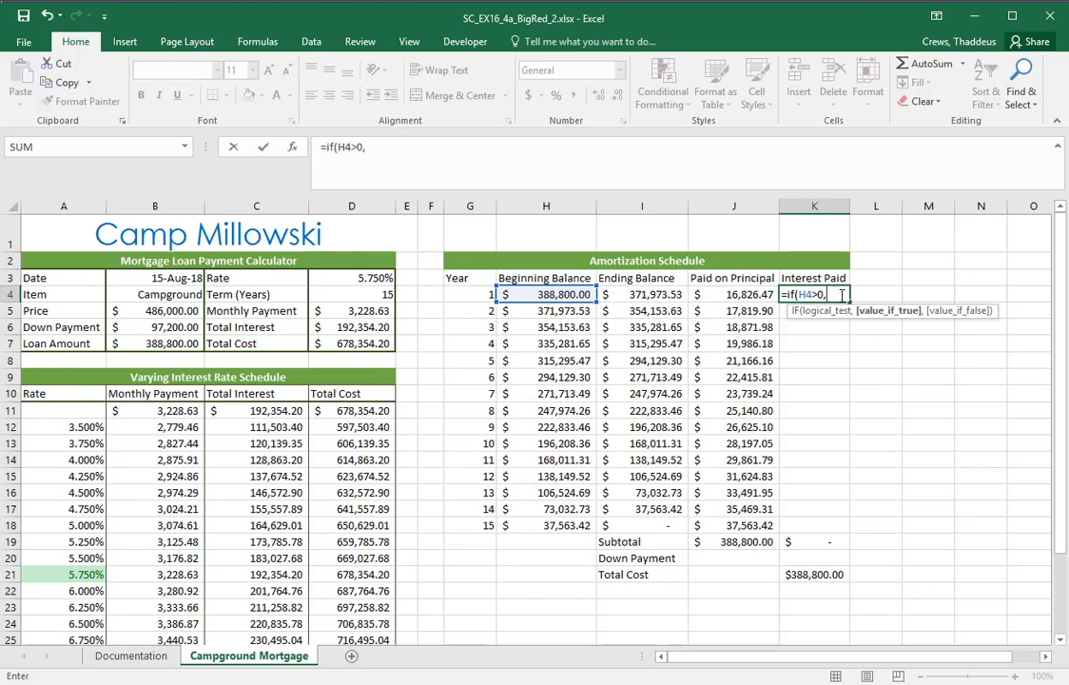
# Recheck instruction 6 in Word, return to Excel and enter D5*12-J4 as the value-if-true argument of K4's IF formula
pyautogui.hotkey('alt', 'Tab')
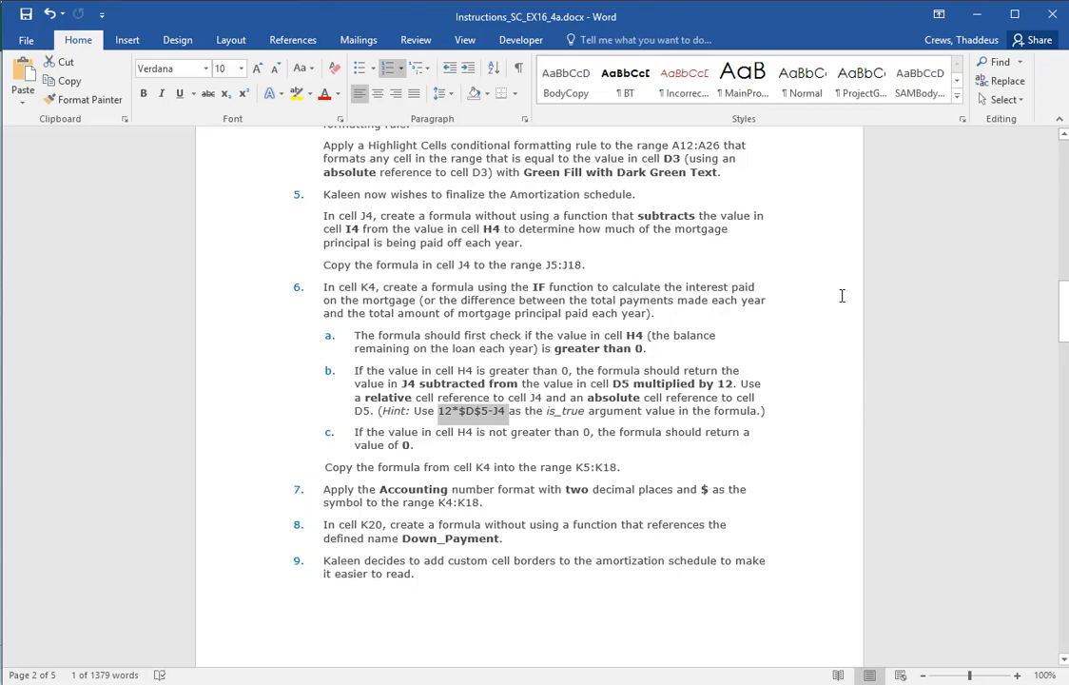
pyautogui.hotkey('alt', 'Tab')
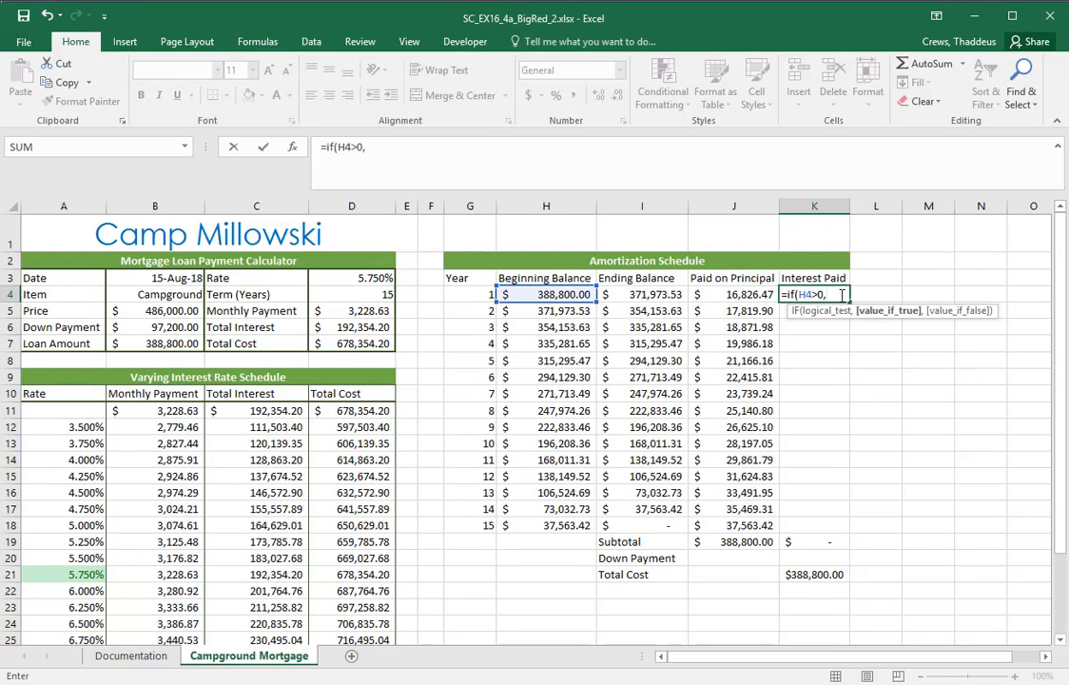
pyautogui.click(356, 314)
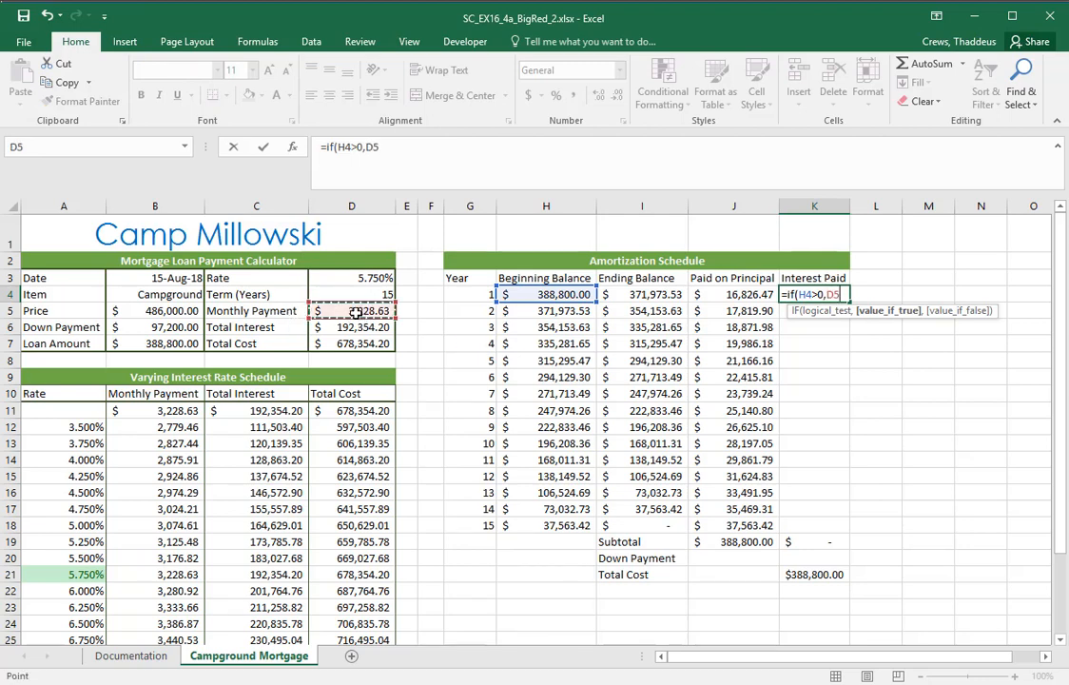
pyautogui.write('*12')
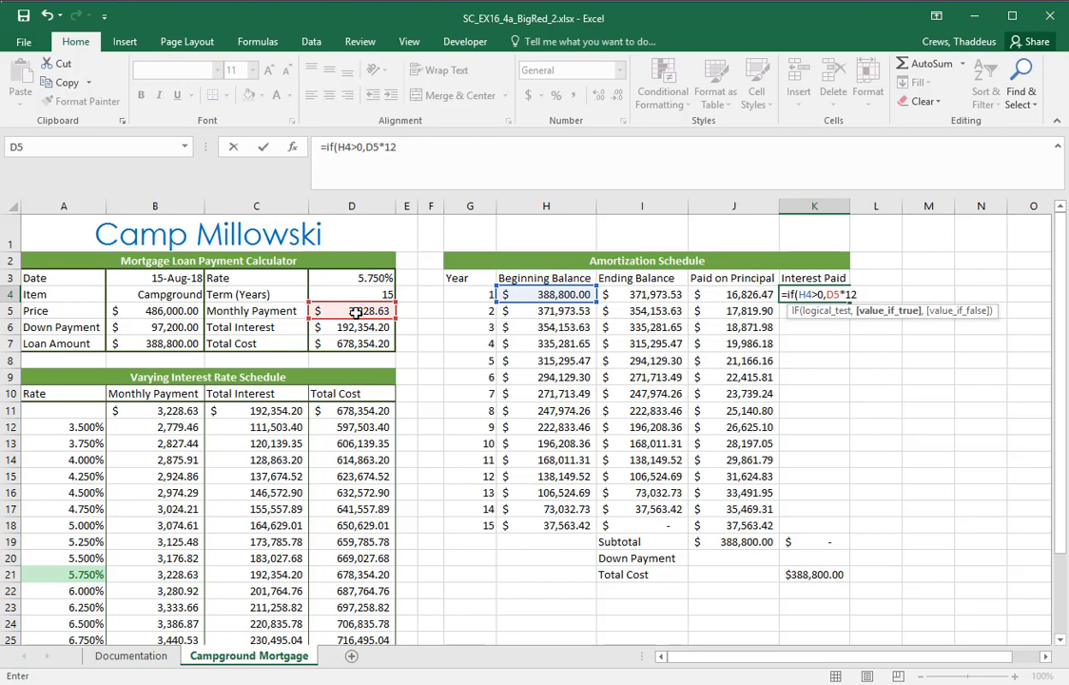
pyautogui.hotkey('alt', 'Tab')
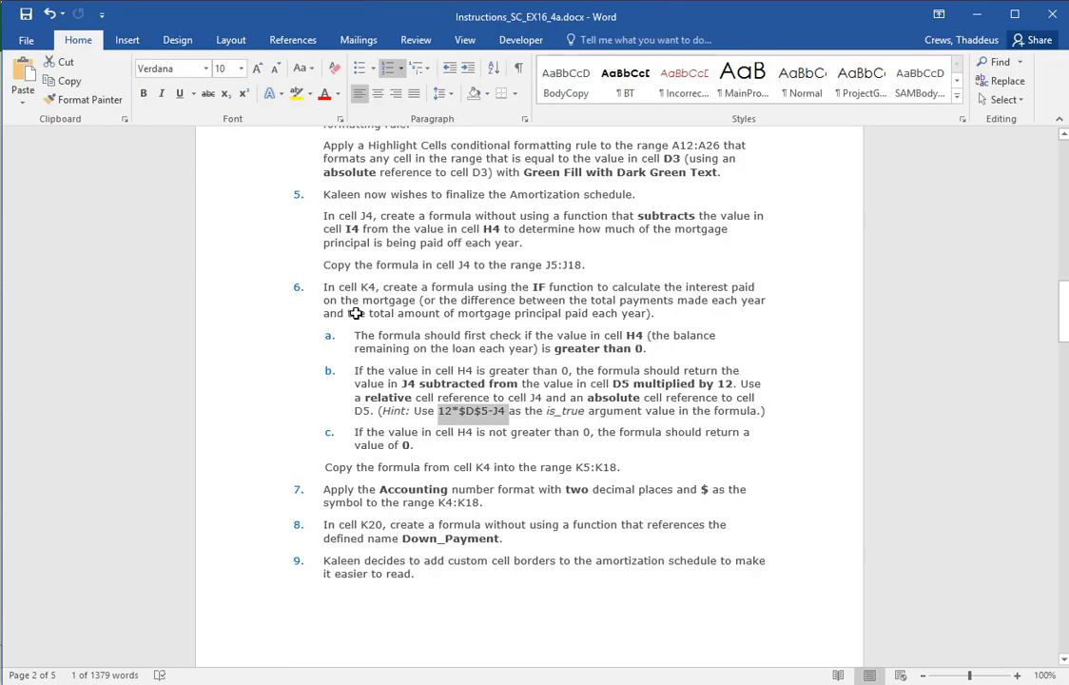
pyautogui.hotkey('alt', 'Tab')
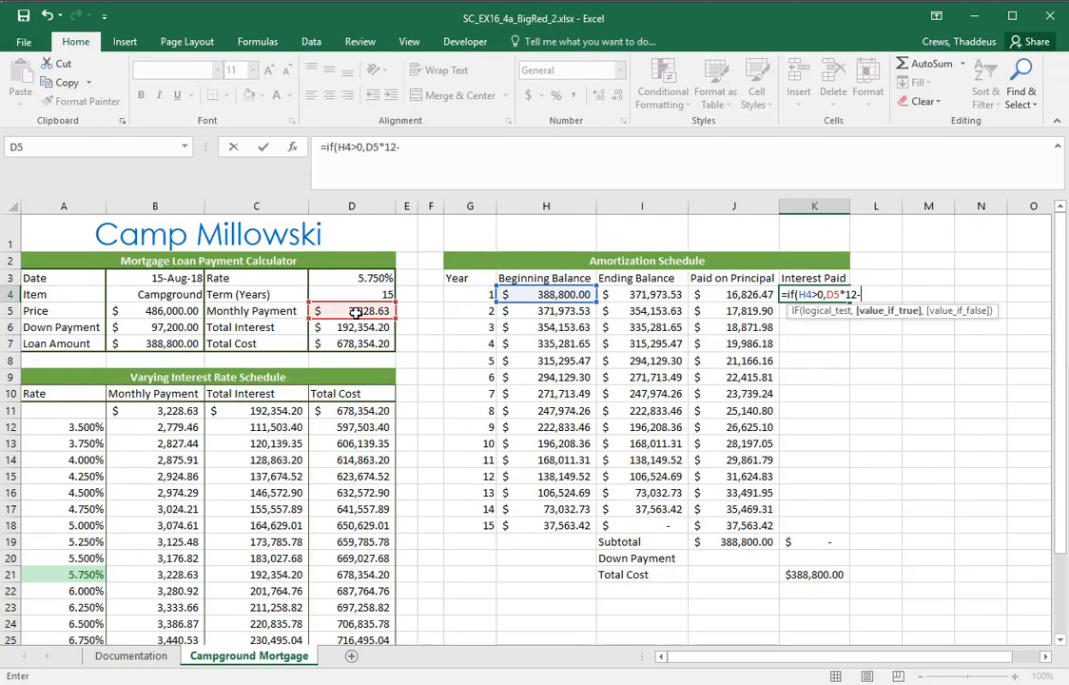
pyautogui.write('J4')
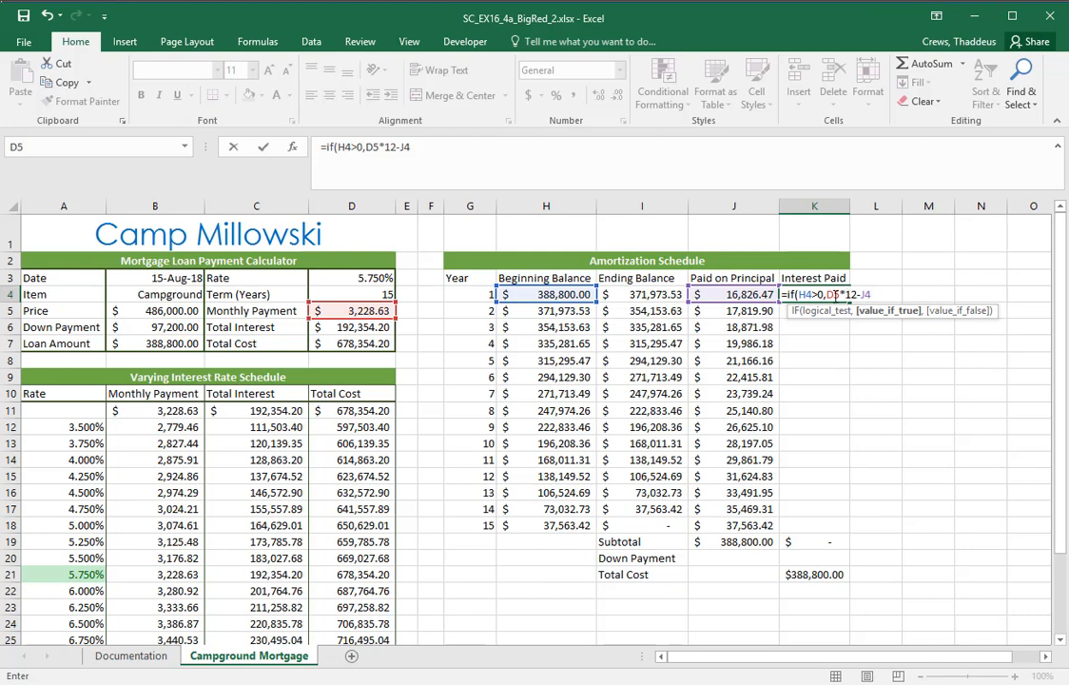
# Make the D5 reference absolute and complete K4's formula with 0 as the value if false: =IF(H4>0,$D$5*12-J4,0)
pyautogui.click(830, 294)
pyautogui.press('F4')
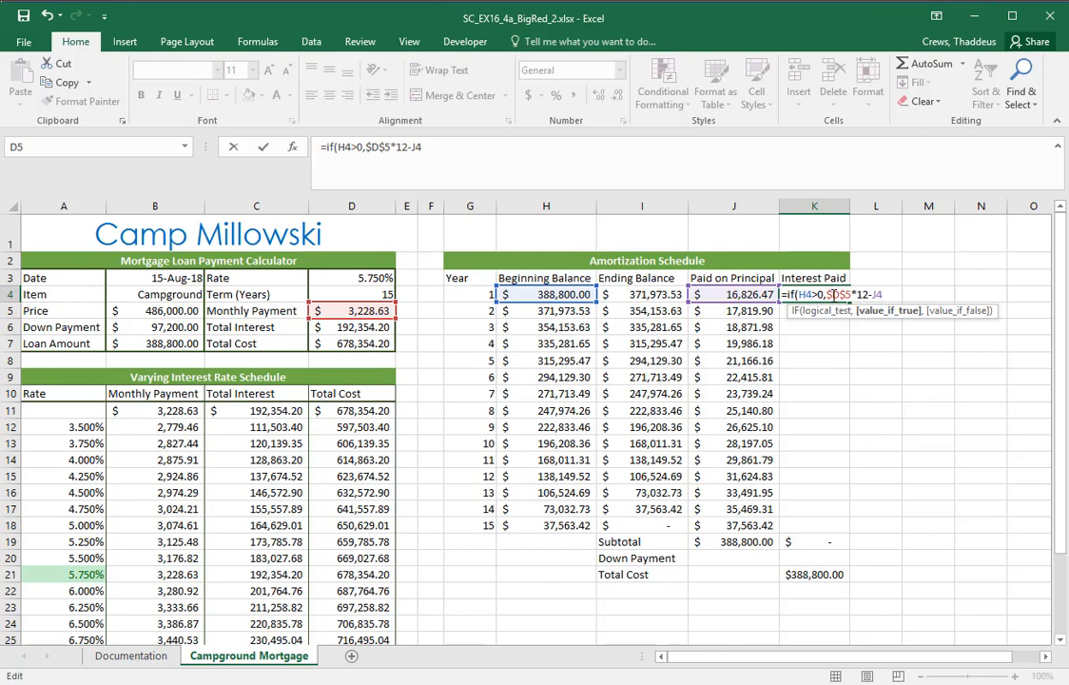
pyautogui.write(',')
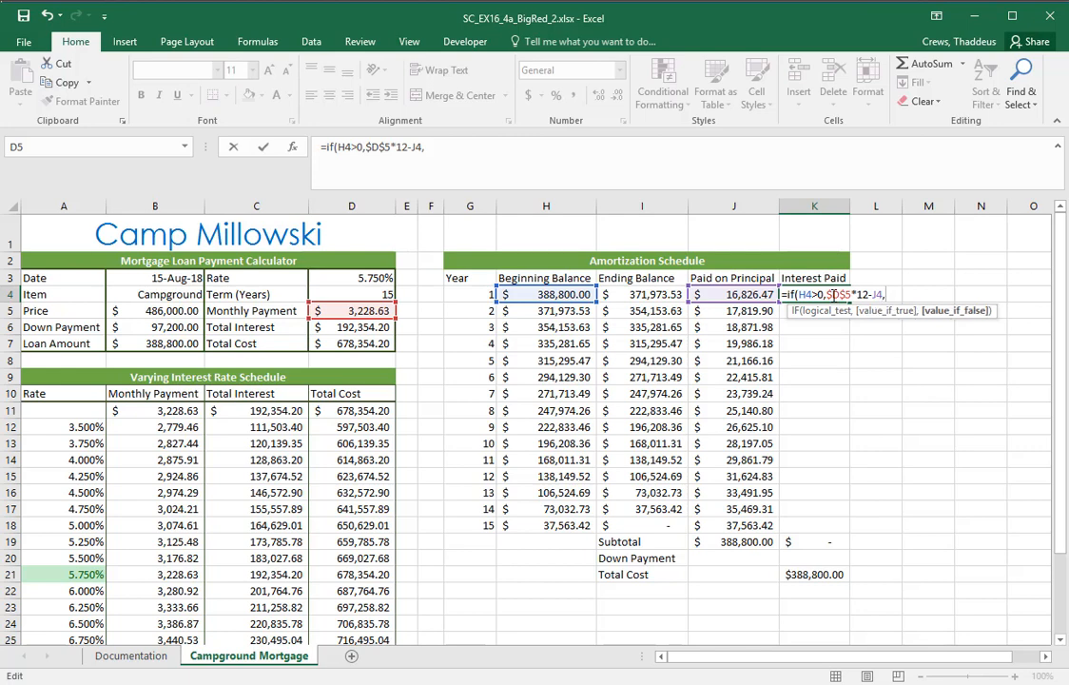
pyautogui.write('0)')
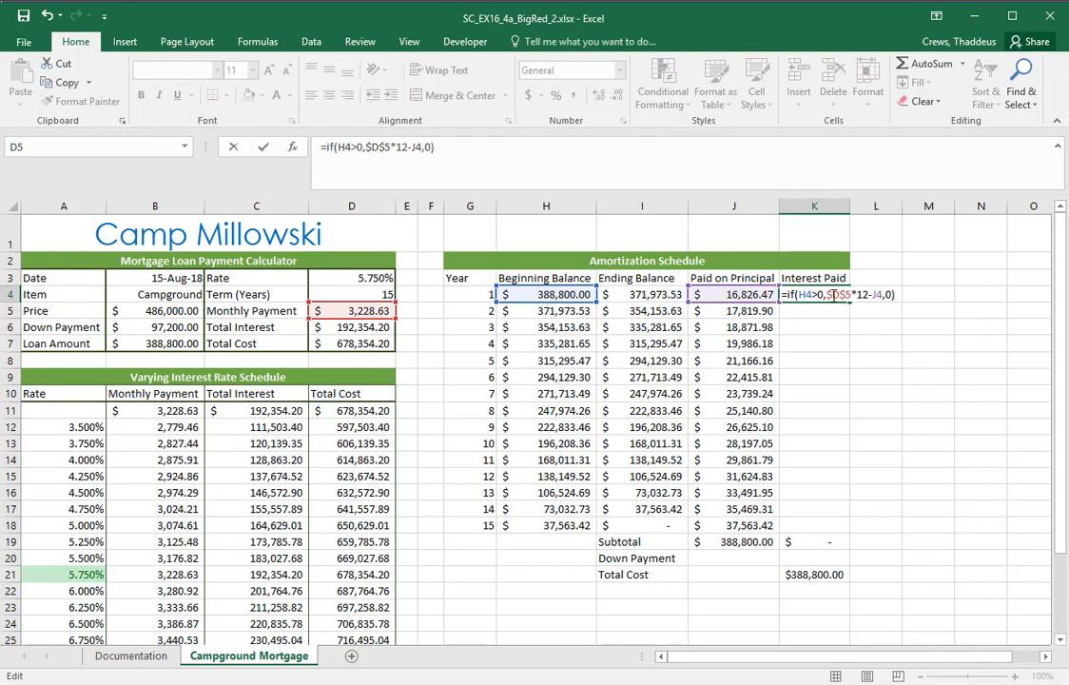
pyautogui.hotkey('ctrl', 'Return')
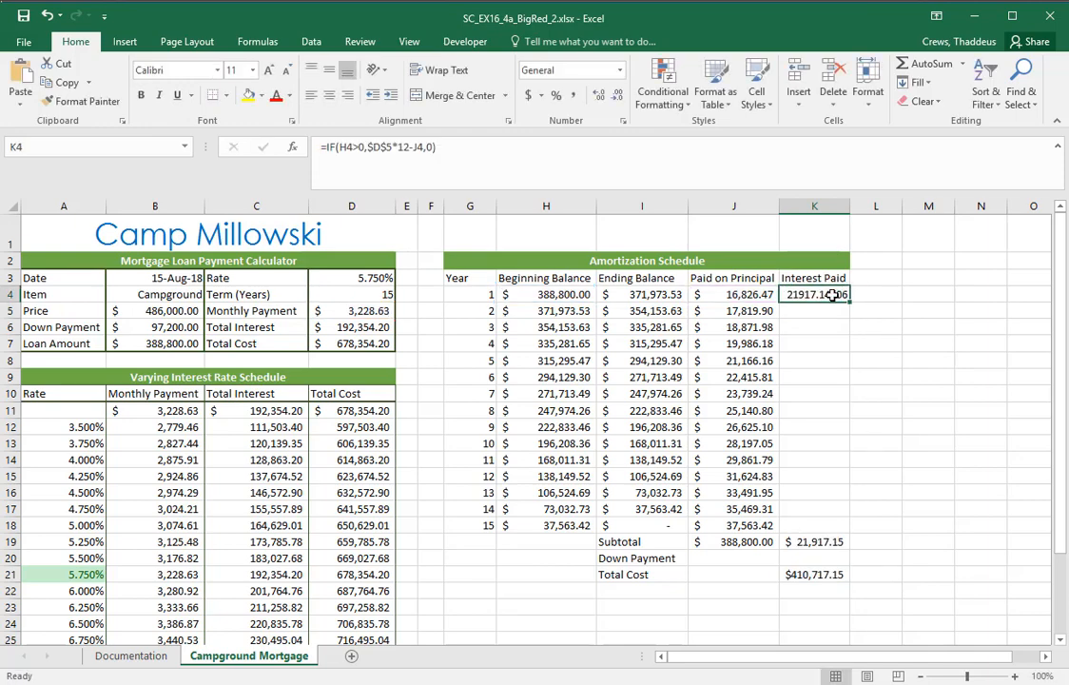
# Check the copy range at the end of instruction 6 in Word, return to Excel and copy K4's formula to K5:K18
pyautogui.hotkey('alt', 'Tab')
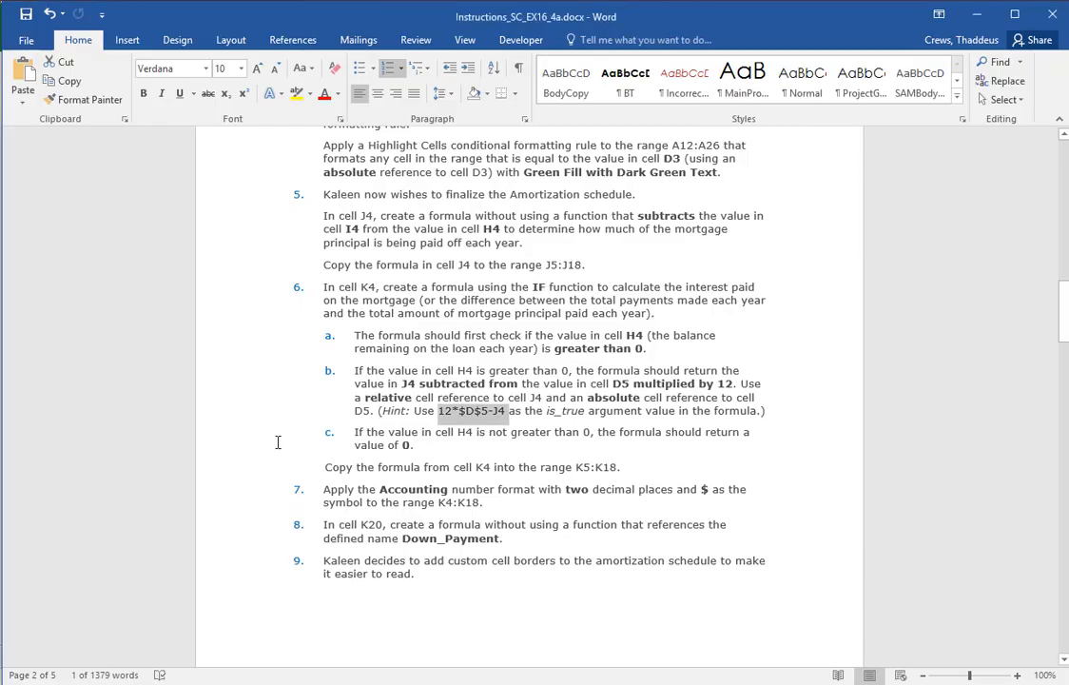
pyautogui.click(231, 467)
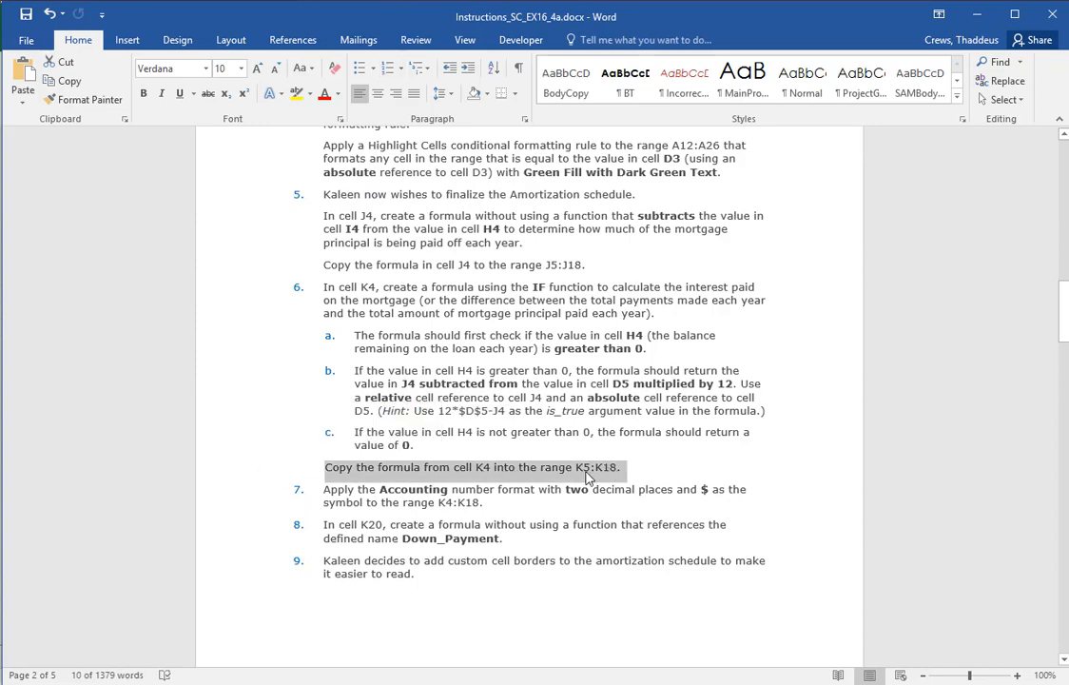
pyautogui.hotkey('alt', 'Tab')
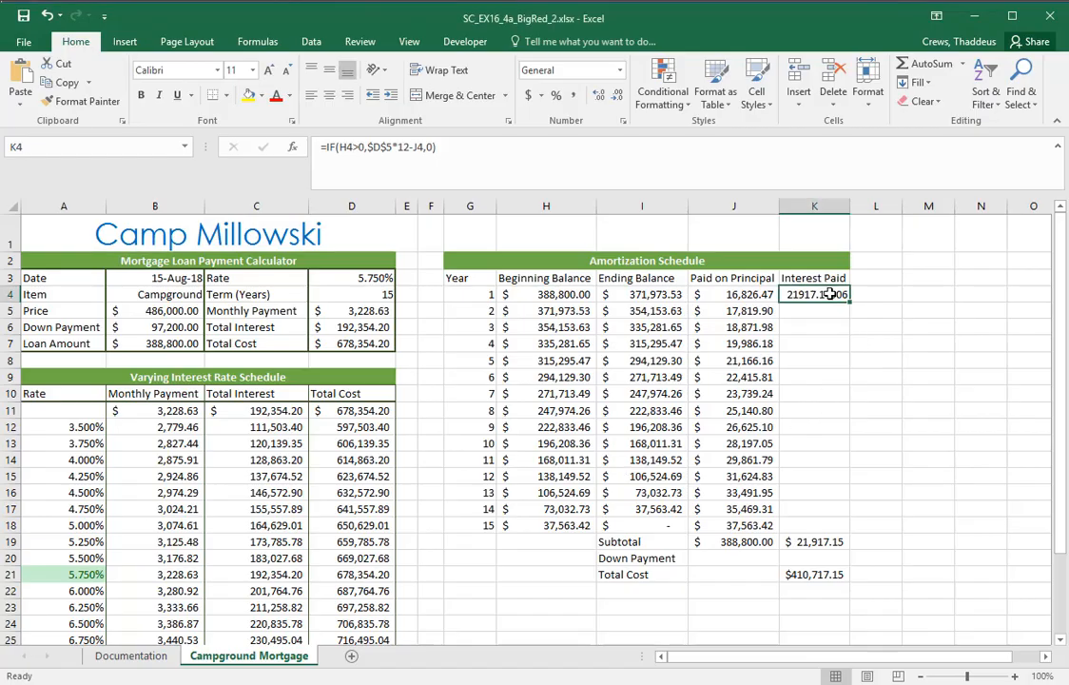
pyautogui.moveTo(851, 301); pyautogui.dragTo(850, 533)
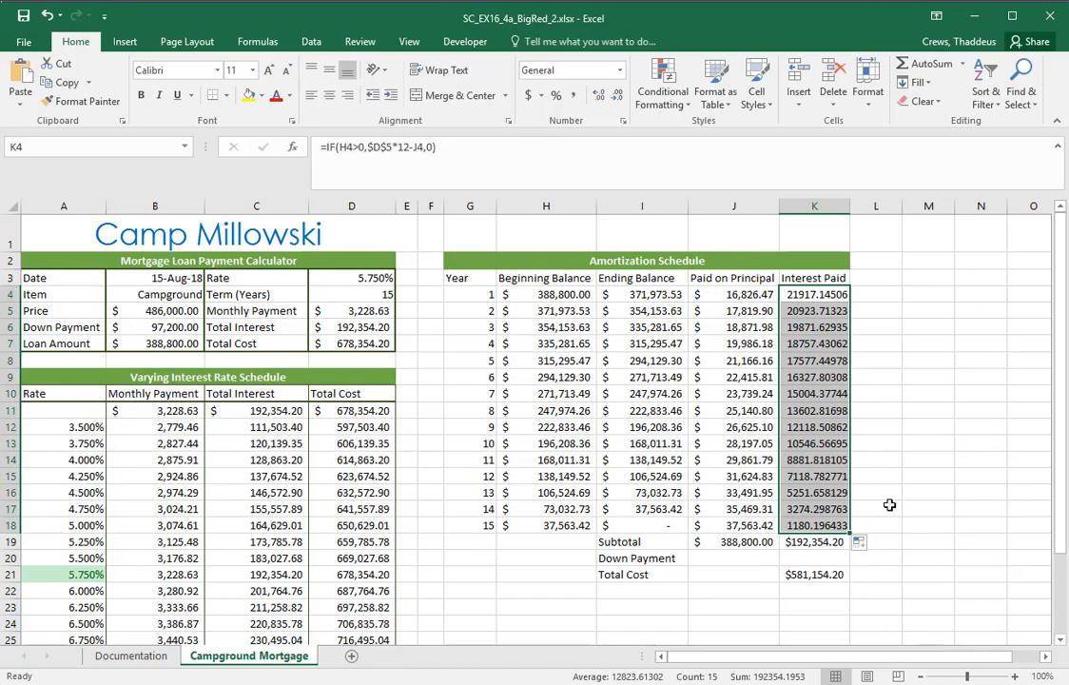
# Read instruction 7 in Word, return to Excel and apply the Accounting format with 2 decimal places and the $ symbol to K4:K18
pyautogui.hotkey('alt', 'Tab')
pyautogui.doubleClick(227, 508)
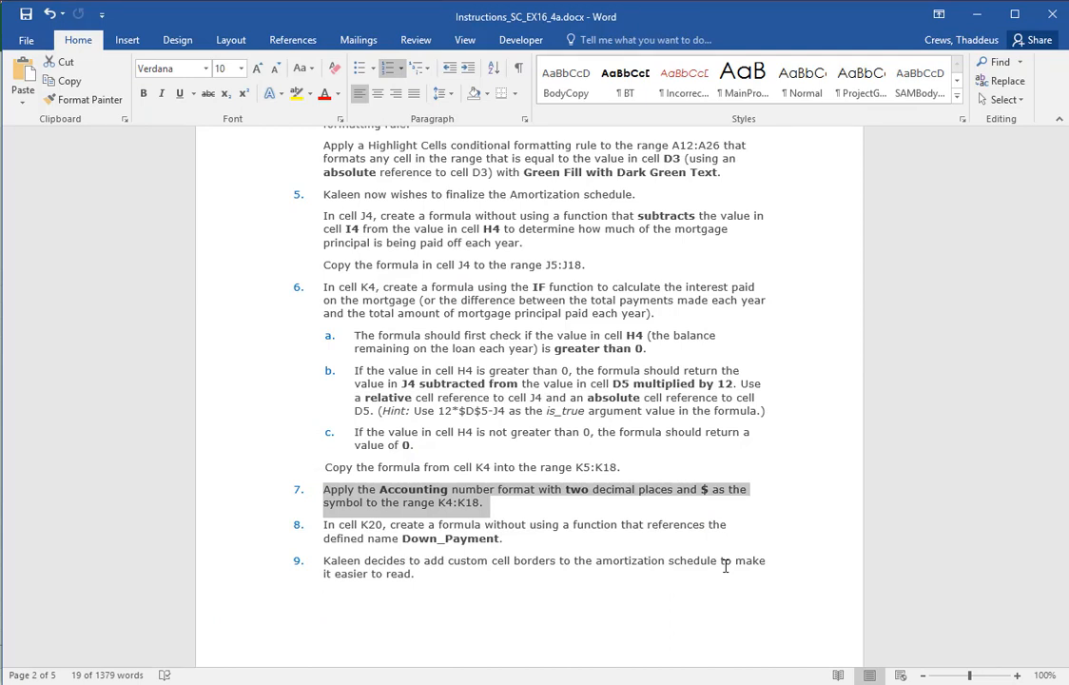
pyautogui.hotkey('alt', 'Tab')
pyautogui.moveTo(809, 295); pyautogui.dragTo(809, 525)
pyautogui.click(620, 71)
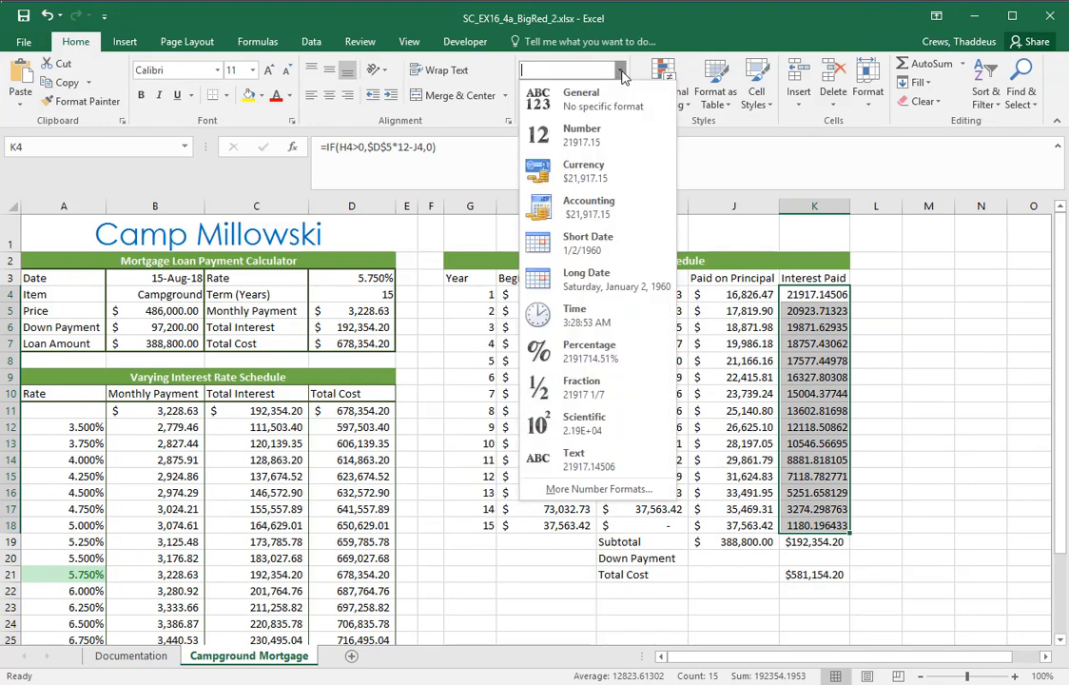
pyautogui.click(561, 207)
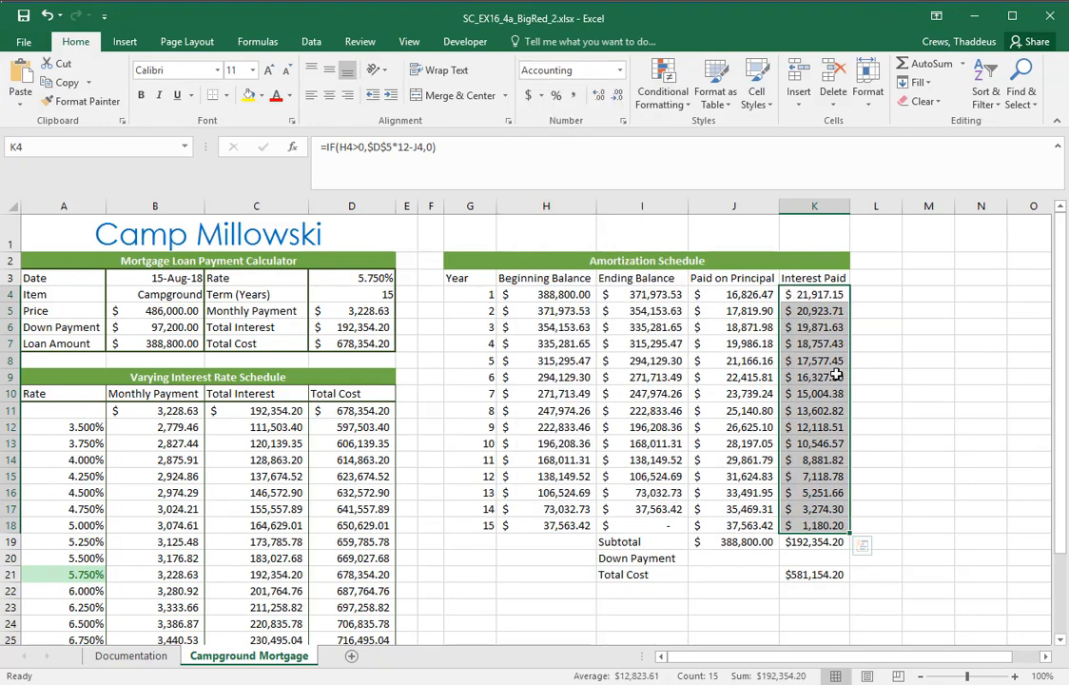
pyautogui.click(624, 125)
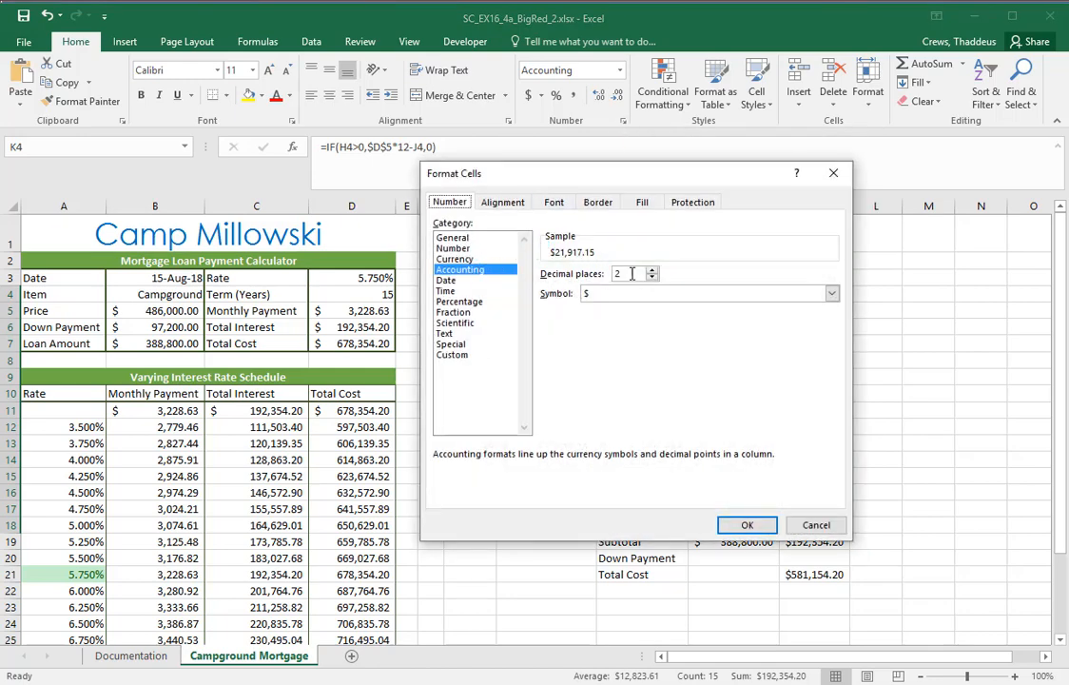
pyautogui.click(747, 524)
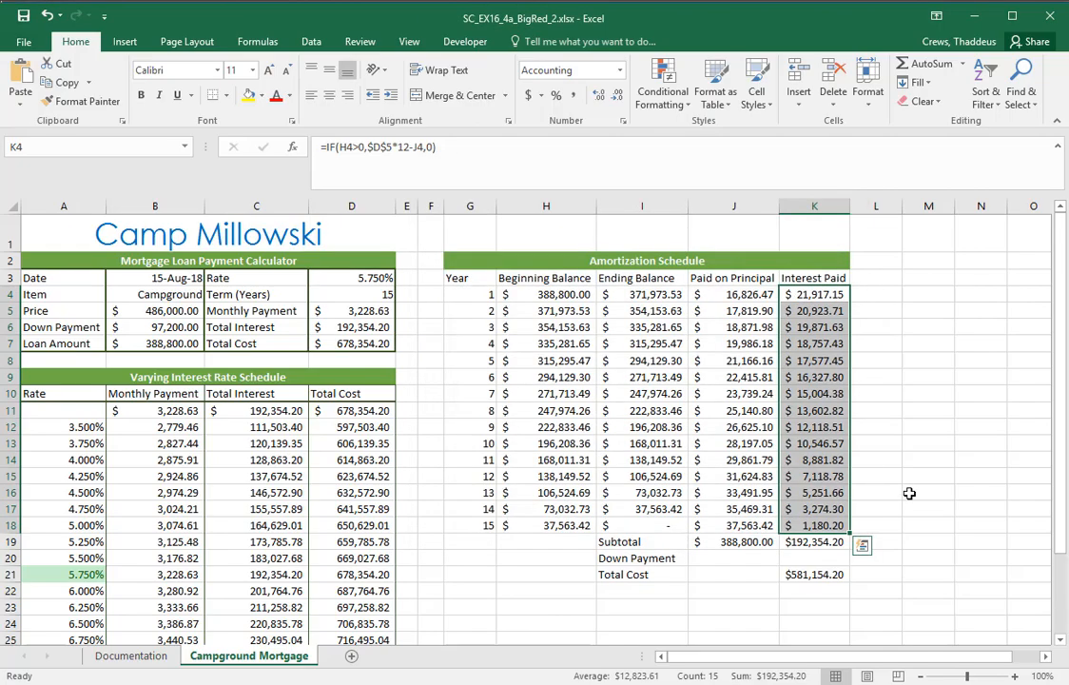
# Read instruction 8 in Word, return to Excel and enter the formula =Down_Payment in K20
pyautogui.hotkey('alt', 'Tab')
pyautogui.doubleClick(231, 538)
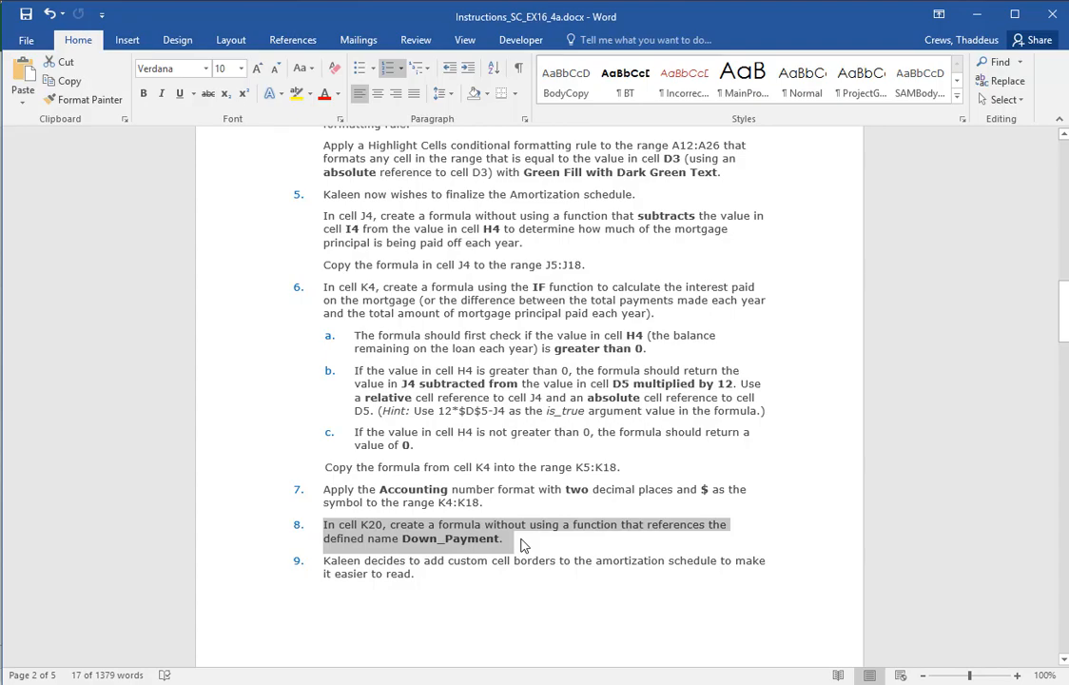
pyautogui.hotkey('alt', 'Tab')
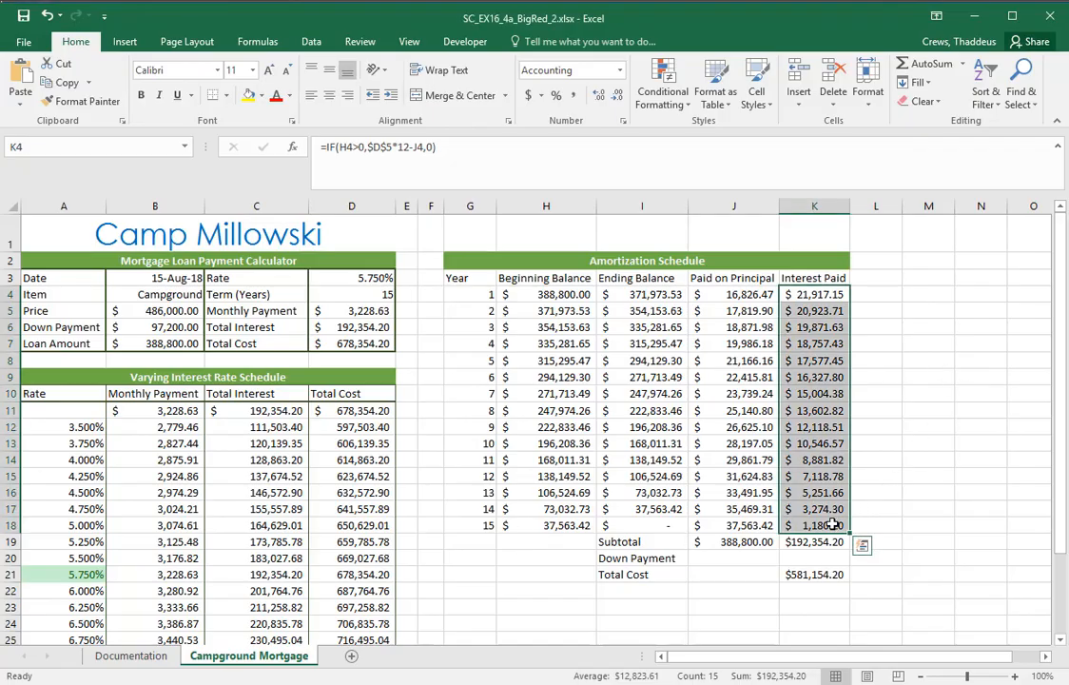
pyautogui.click(793, 560)
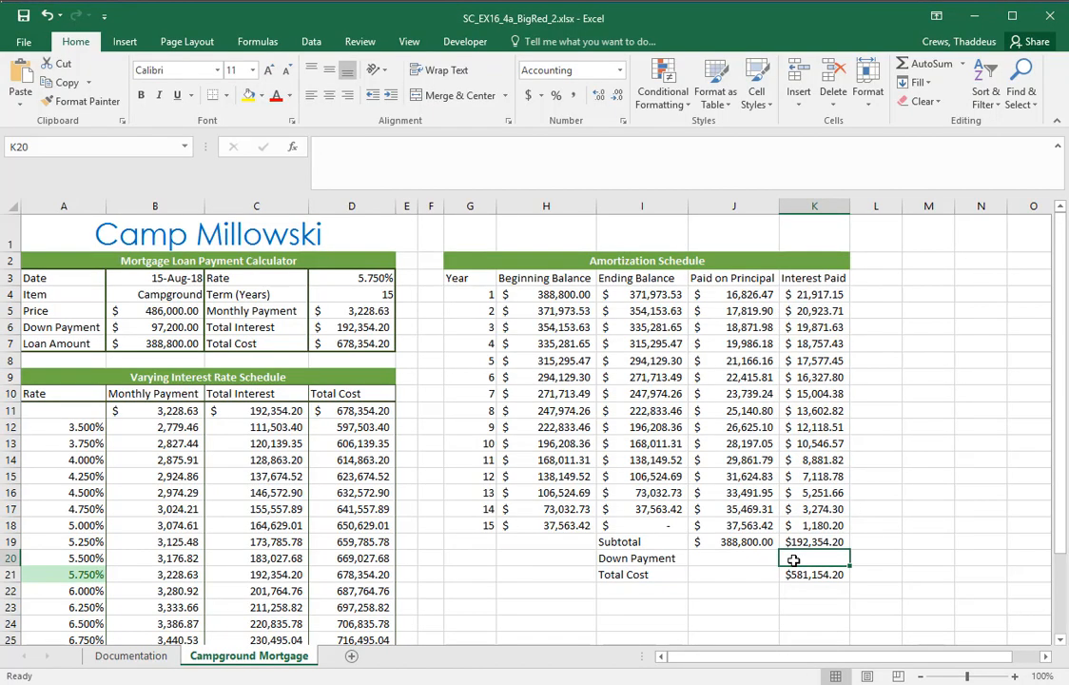
pyautogui.write('=')
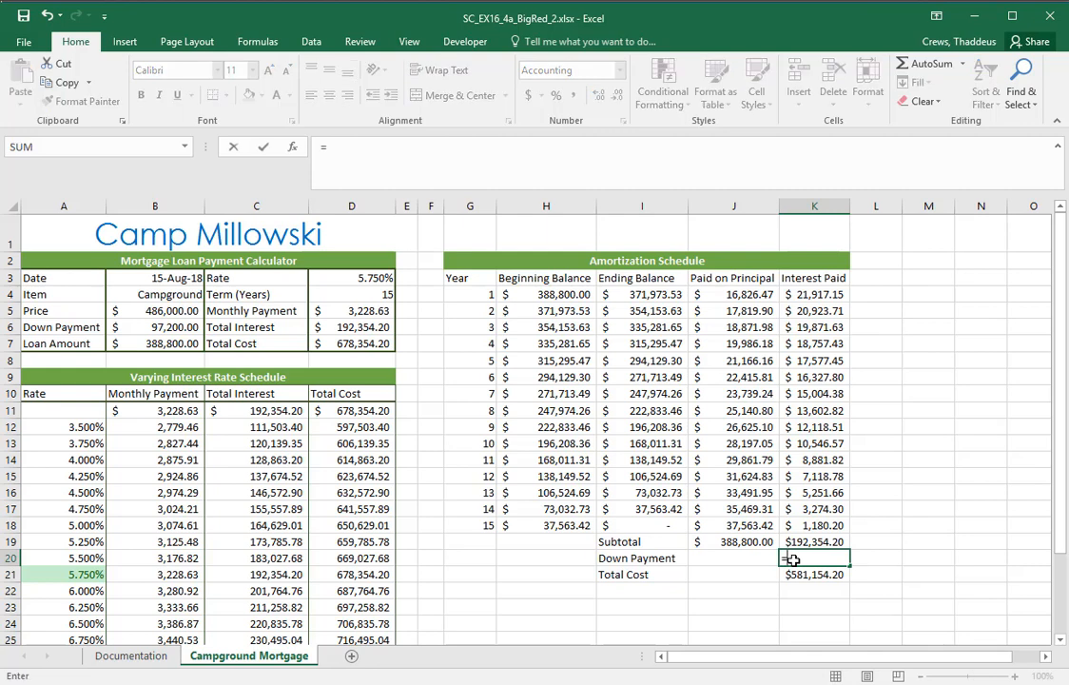
pyautogui.write('Down')
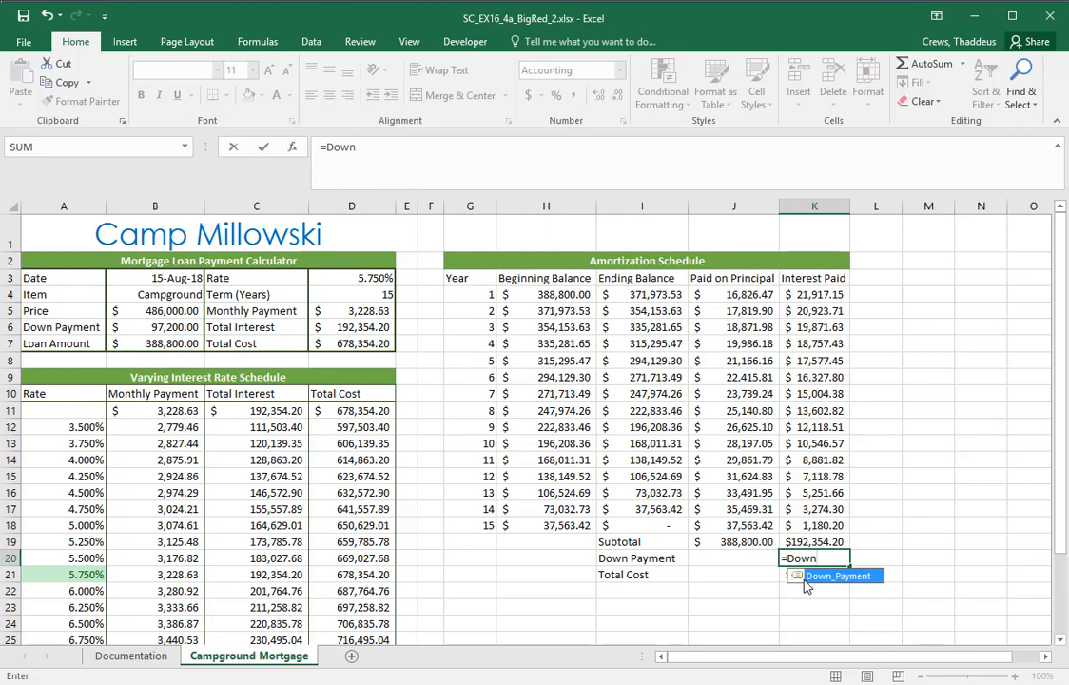
pyautogui.doubleClick(801, 577)
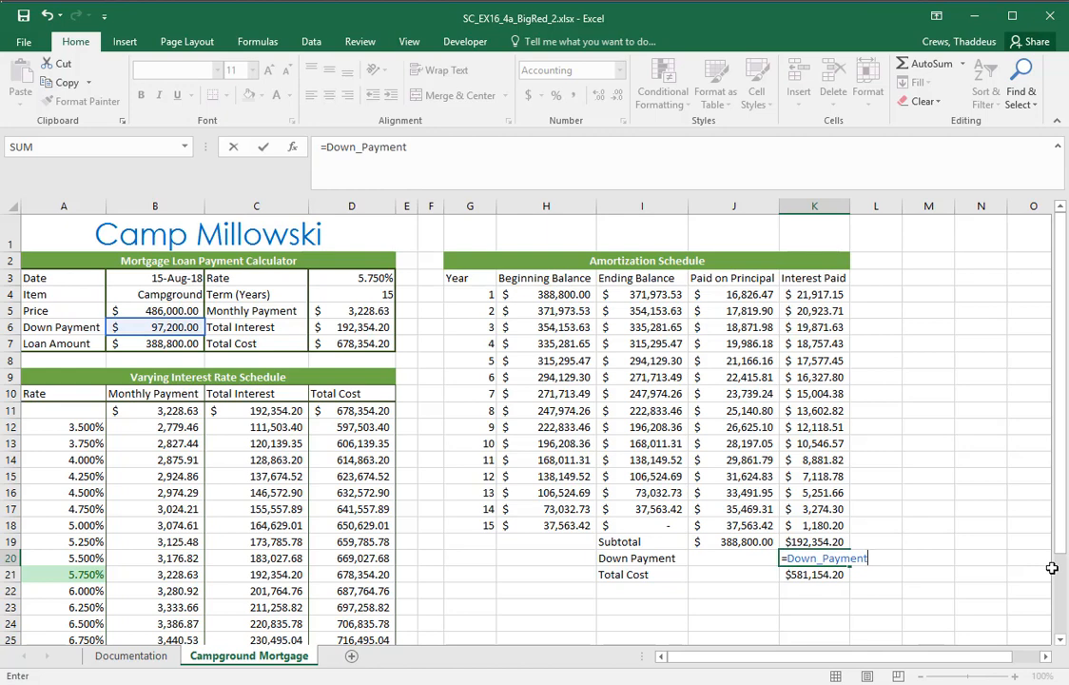
pyautogui.press('Return')
# Inspect K20's formula and the defined name of the down payment cell B6 it references, and switch back to the Word instructions
pyautogui.doubleClick(801, 559)
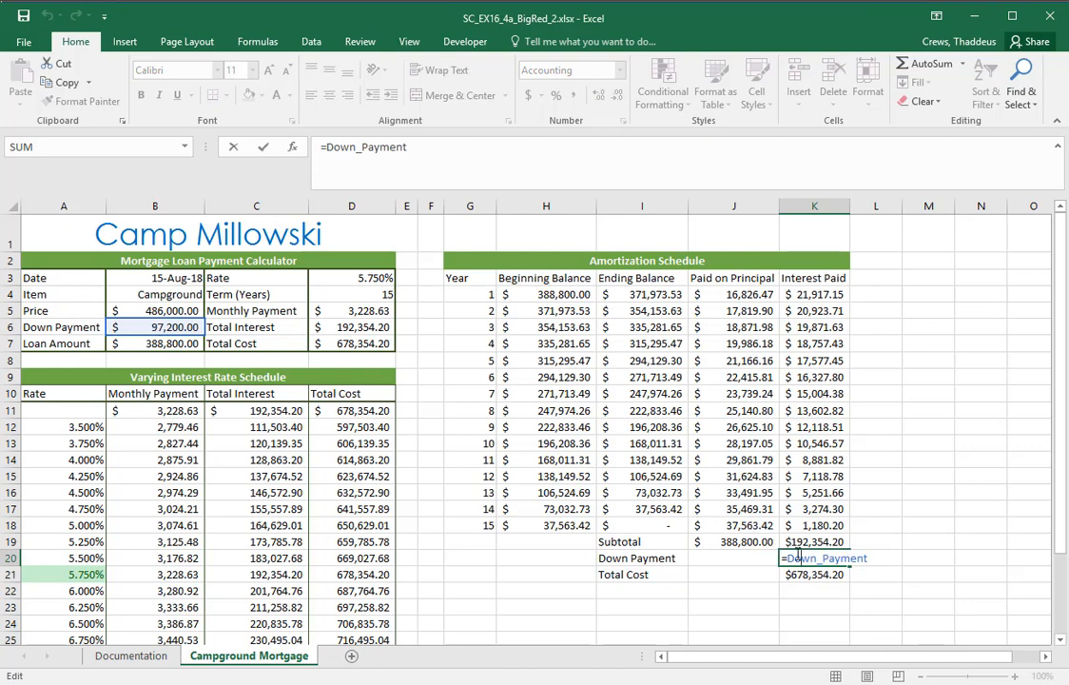
pyautogui.press('Escape')
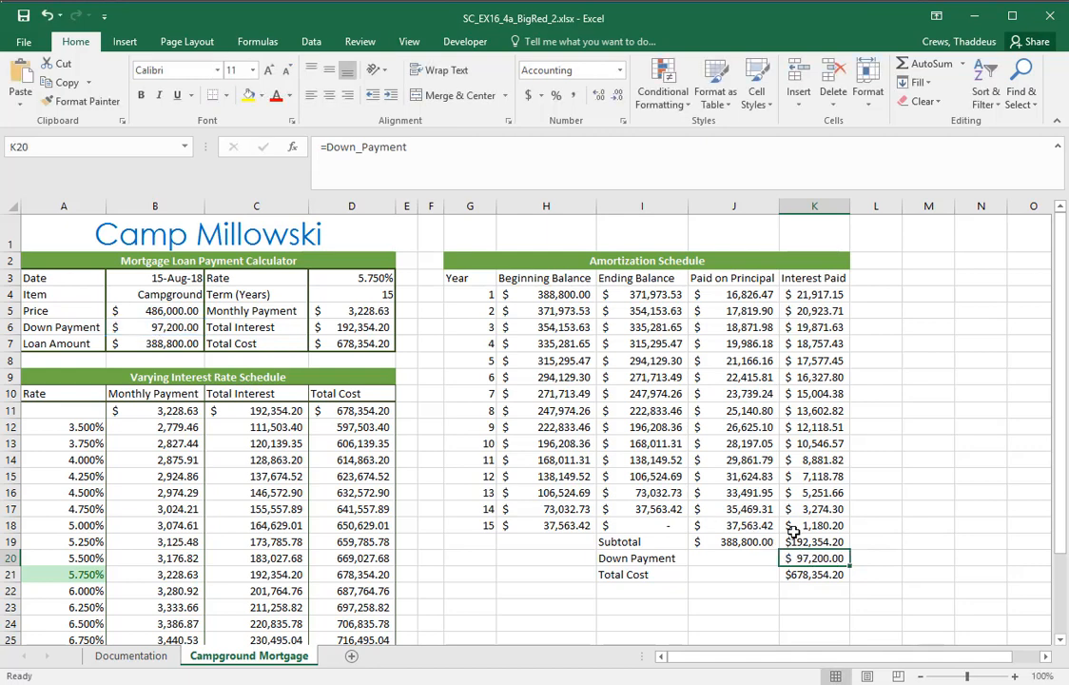
pyautogui.click(137, 327)
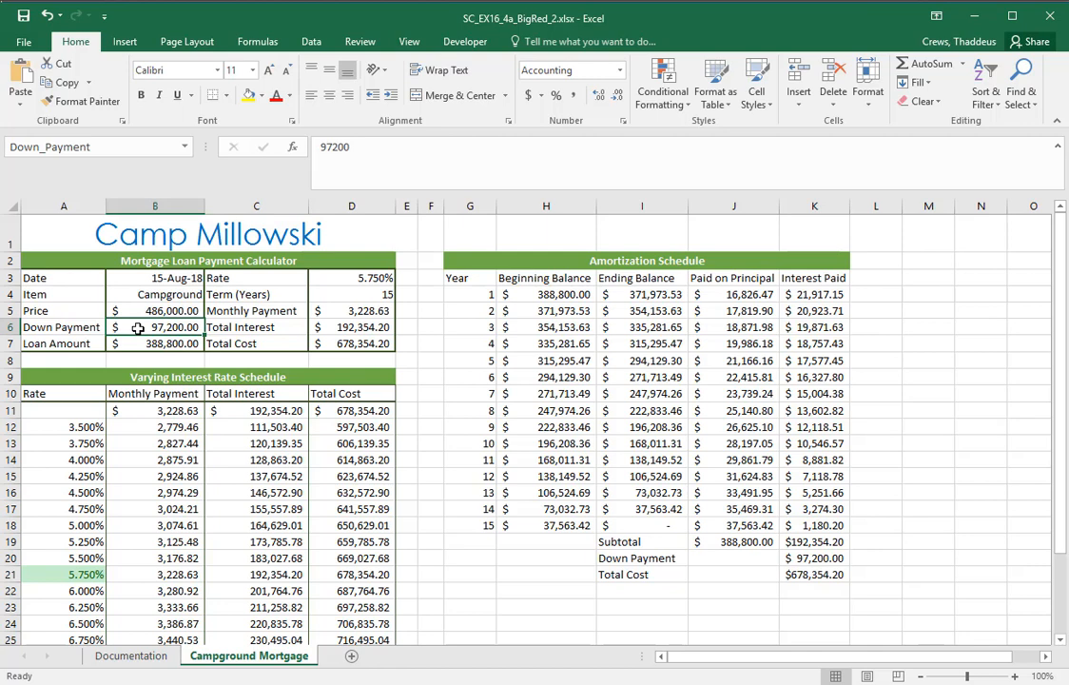
pyautogui.click(811, 559)
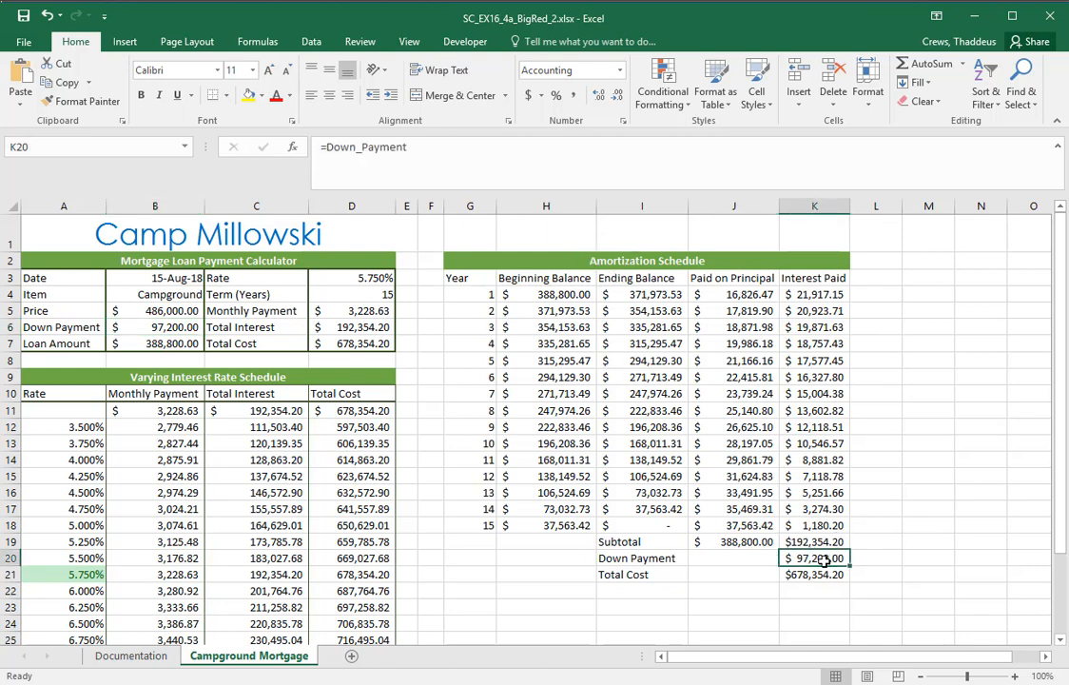
pyautogui.doubleClick(823, 561)
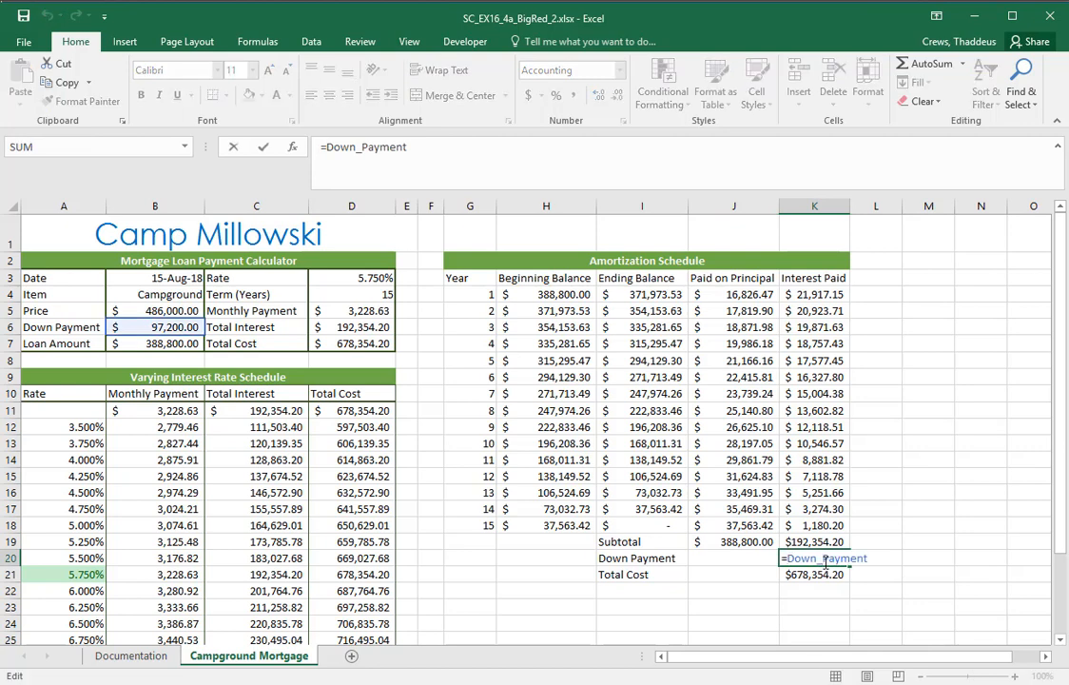
pyautogui.press('Escape')
pyautogui.doubleClick(820, 561)
pyautogui.doubleClick(822, 559)
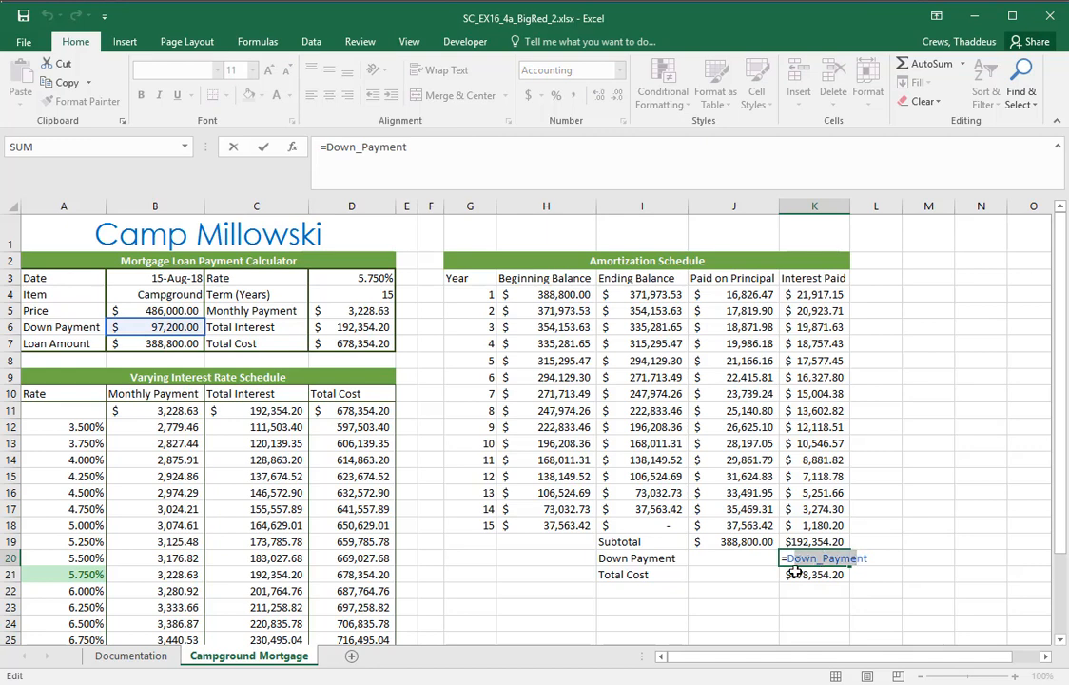
pyautogui.press('Escape')
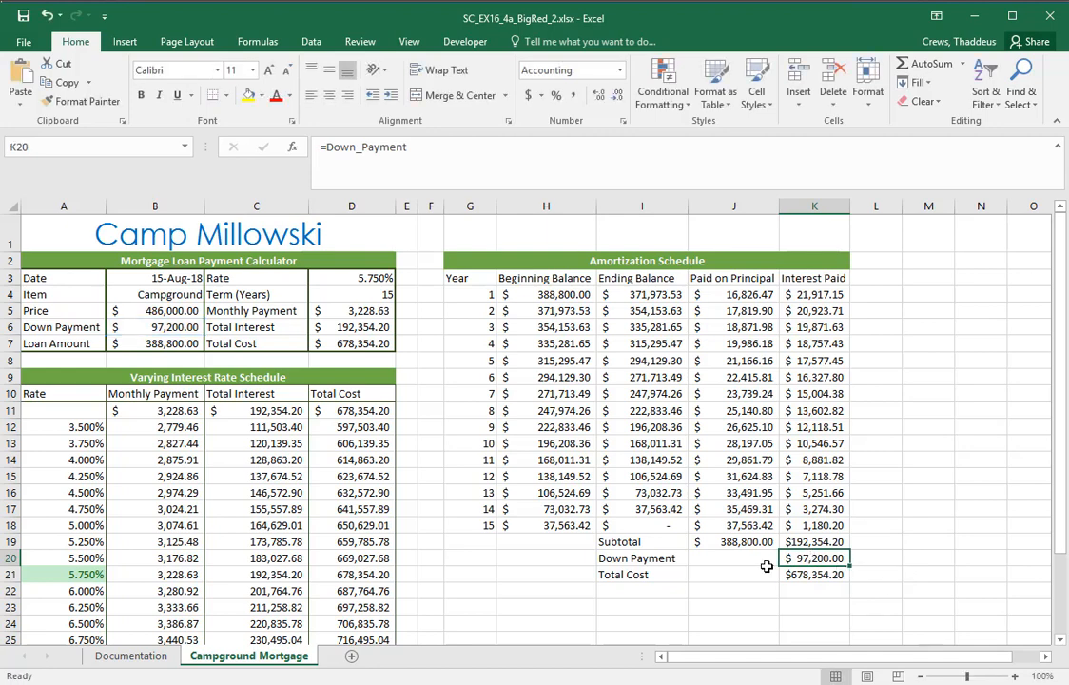
pyautogui.doubleClick(820, 559)
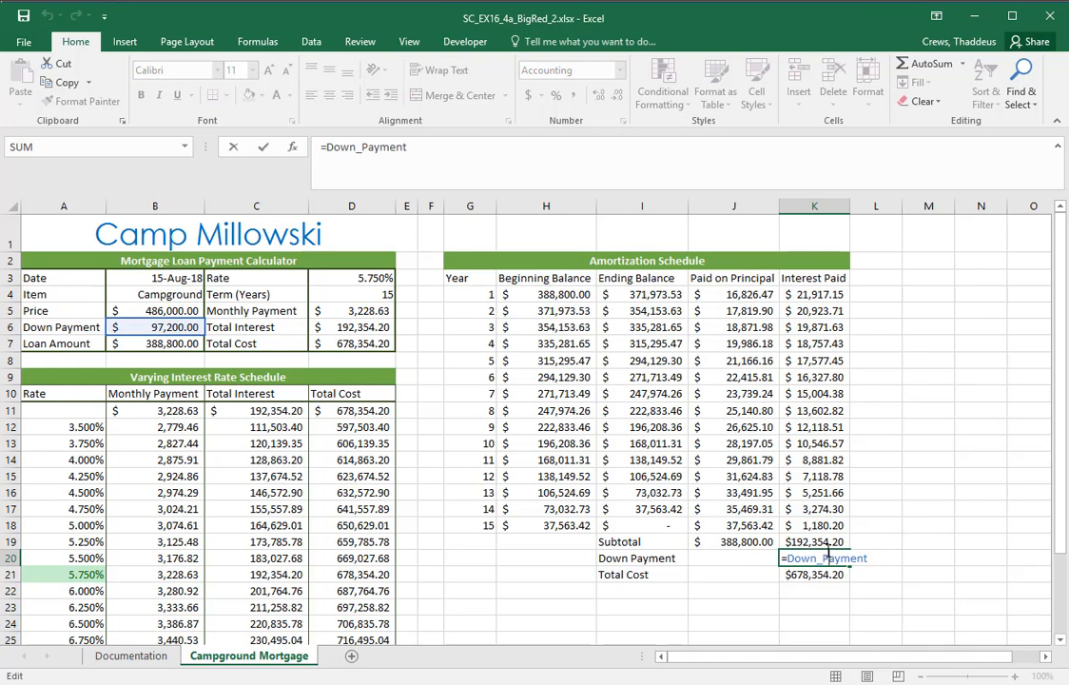
pyautogui.press('Escape')
pyautogui.hotkey('alt', 'Tab')
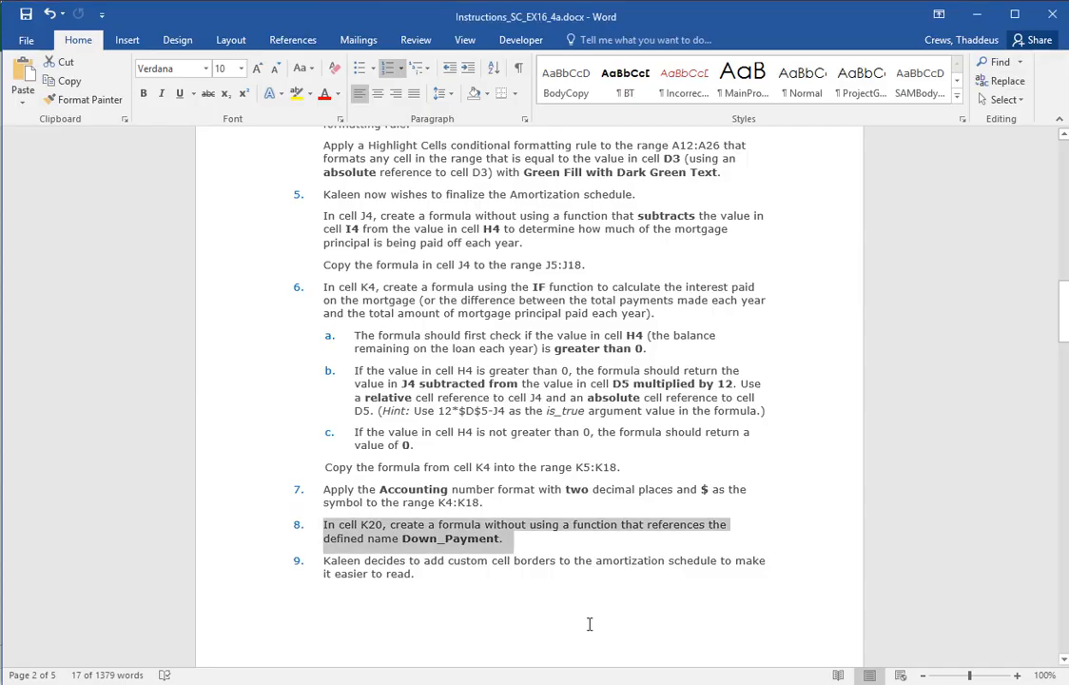
# Read instruction 9 in Word, covering the custom border line color and the Outline and Vertical Line borders for G3:K21
pyautogui.scroll(-3, 575, 590)
pyautogui.moveTo(217, 457)
pyautogui.mouseDown()
pyautogui.moveTo(210, 470)
pyautogui.moveTo(212, 441)
pyautogui.mouseUp()
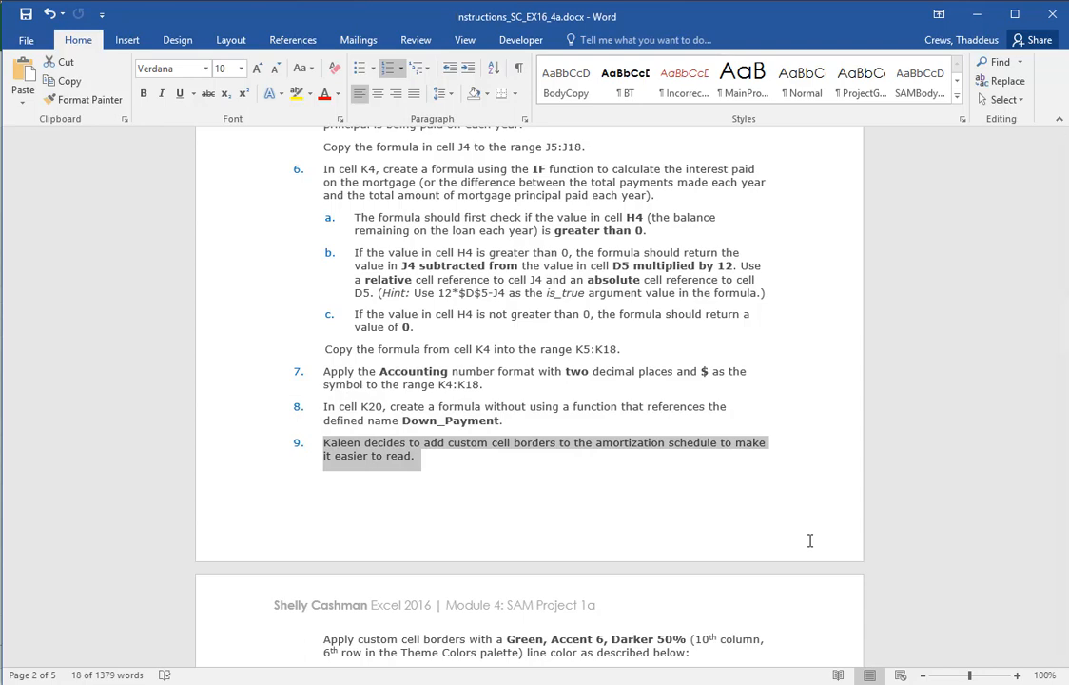
pyautogui.scroll(-5, 757, 527)
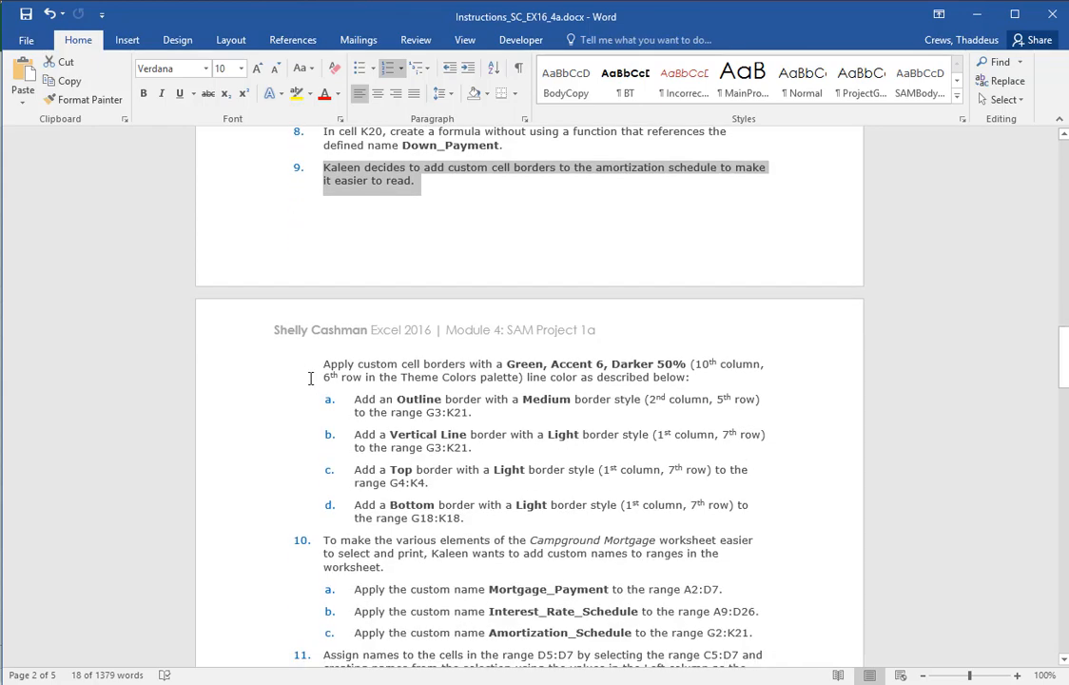
pyautogui.click(213, 380)
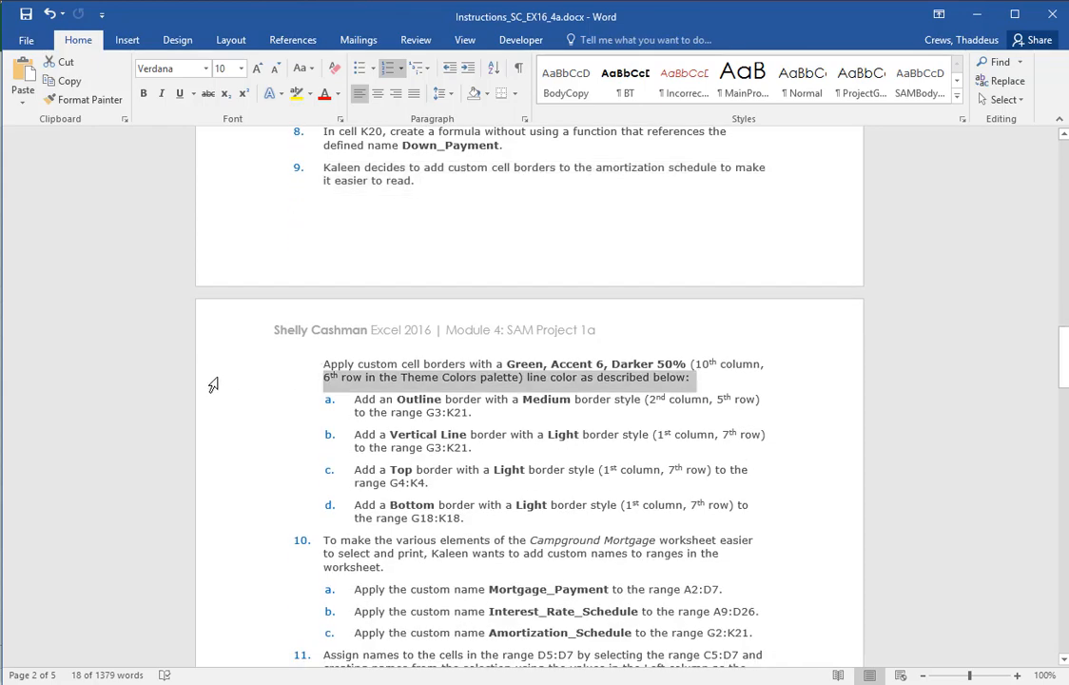
pyautogui.click(211, 366)
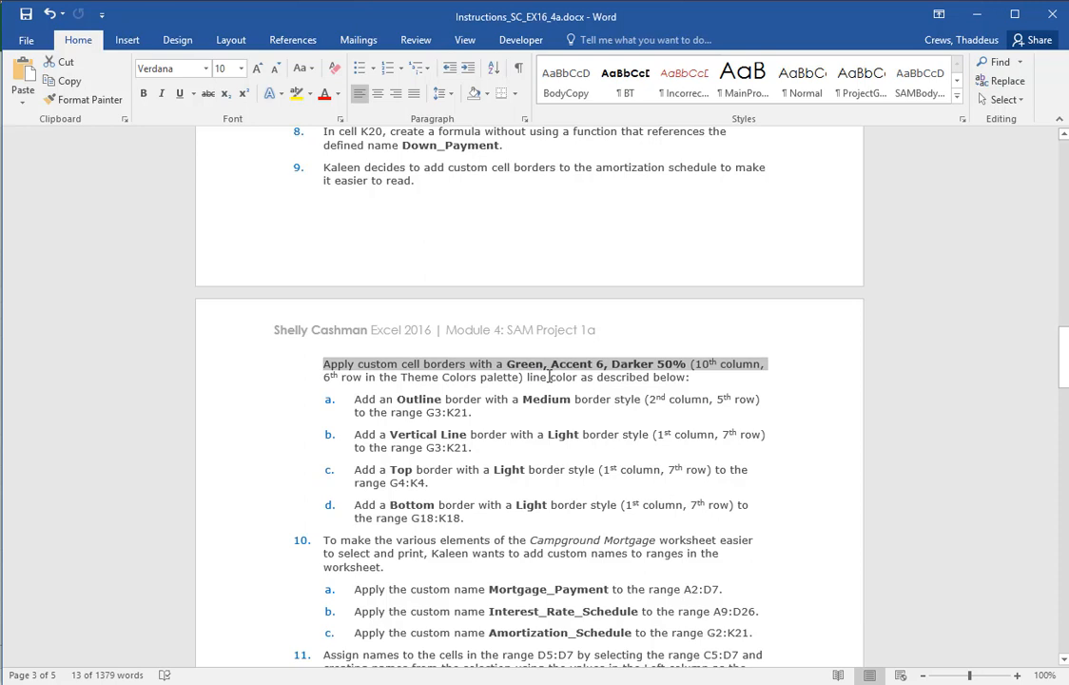
pyautogui.moveTo(240, 403); pyautogui.dragTo(207, 461)
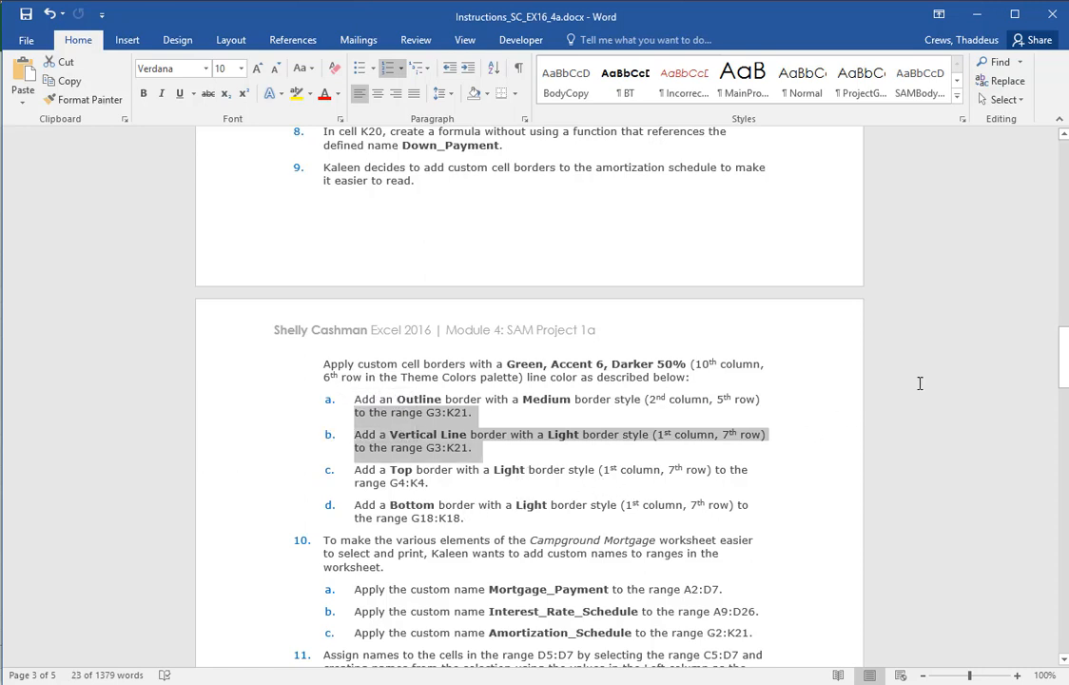
# Examine the amortization schedule's borders in Final Figure 1 of the Word instructions, enlarged to 180% zoom
pyautogui.moveTo(1064, 357); pyautogui.dragTo(1052, 503)
pyautogui.click(624, 337)
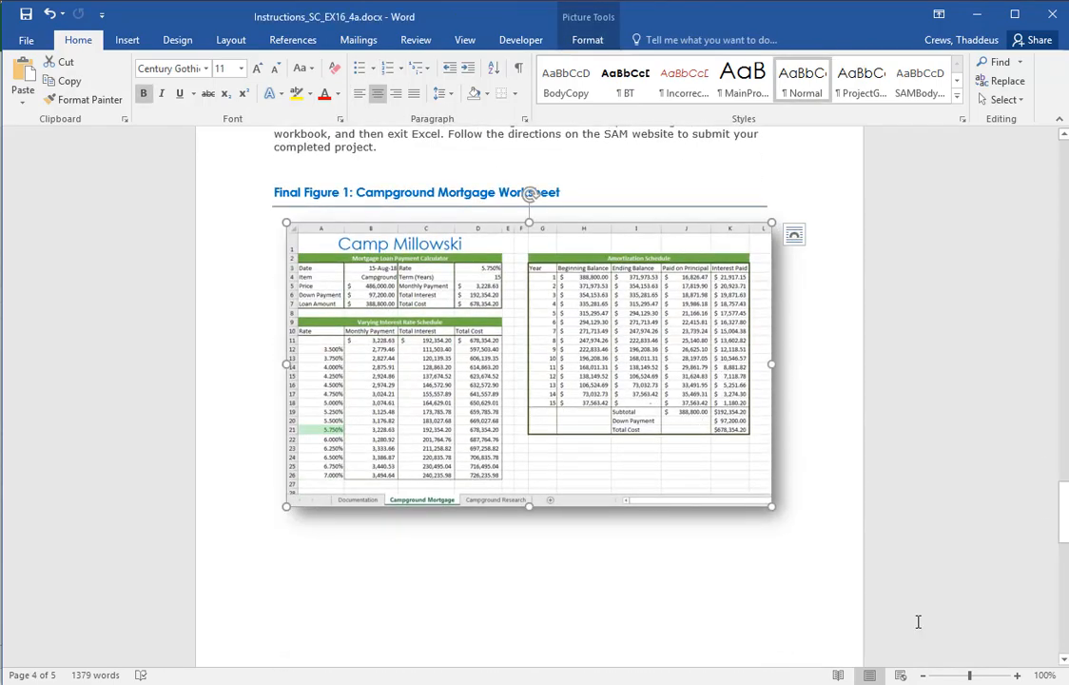
pyautogui.click(795, 470)
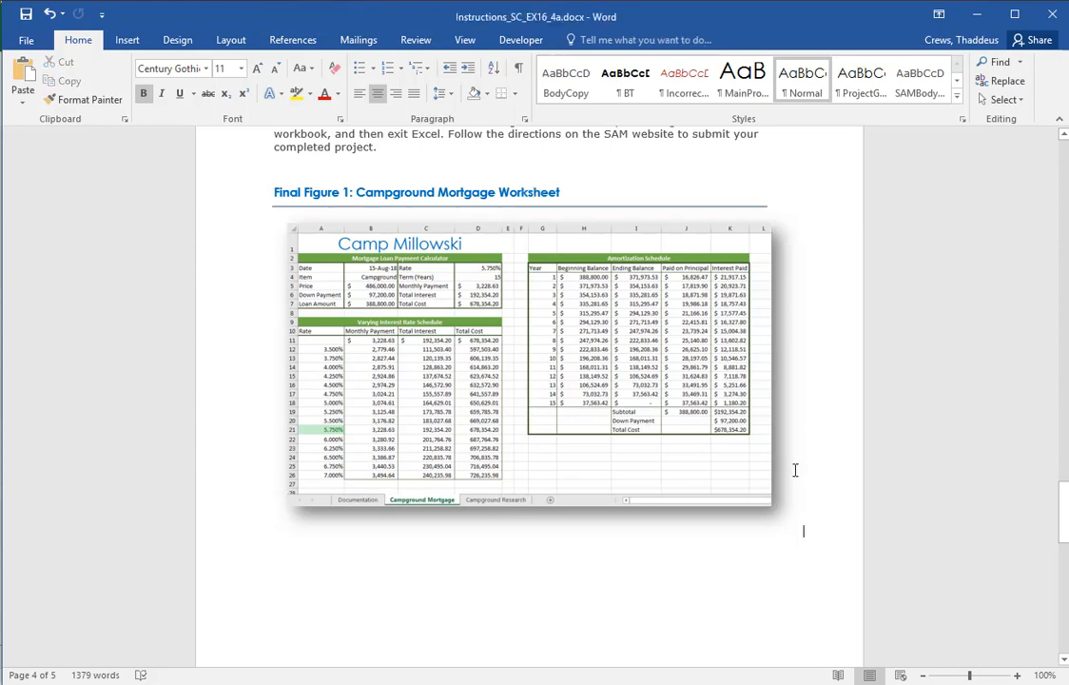
pyautogui.click(1016, 675)
pyautogui.click(1016, 676)
pyautogui.click(1015, 675)
pyautogui.click(1016, 675)
pyautogui.click(1015, 676)
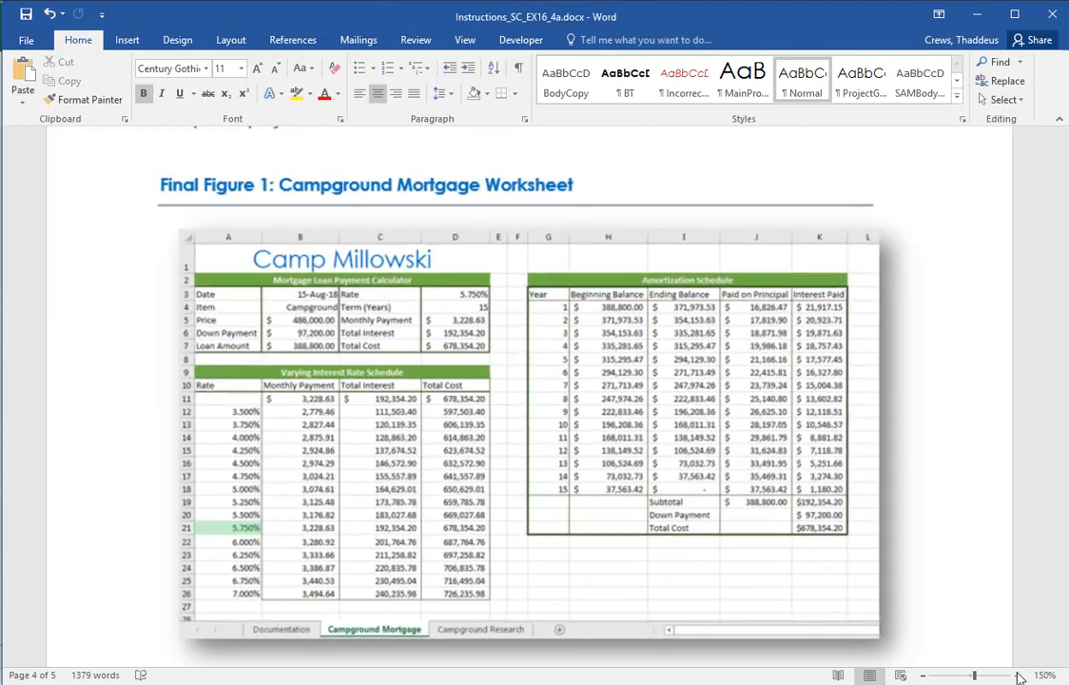
pyautogui.click(1016, 675)
pyautogui.click(1016, 675)
pyautogui.click(1016, 675)
pyautogui.click(848, 560)
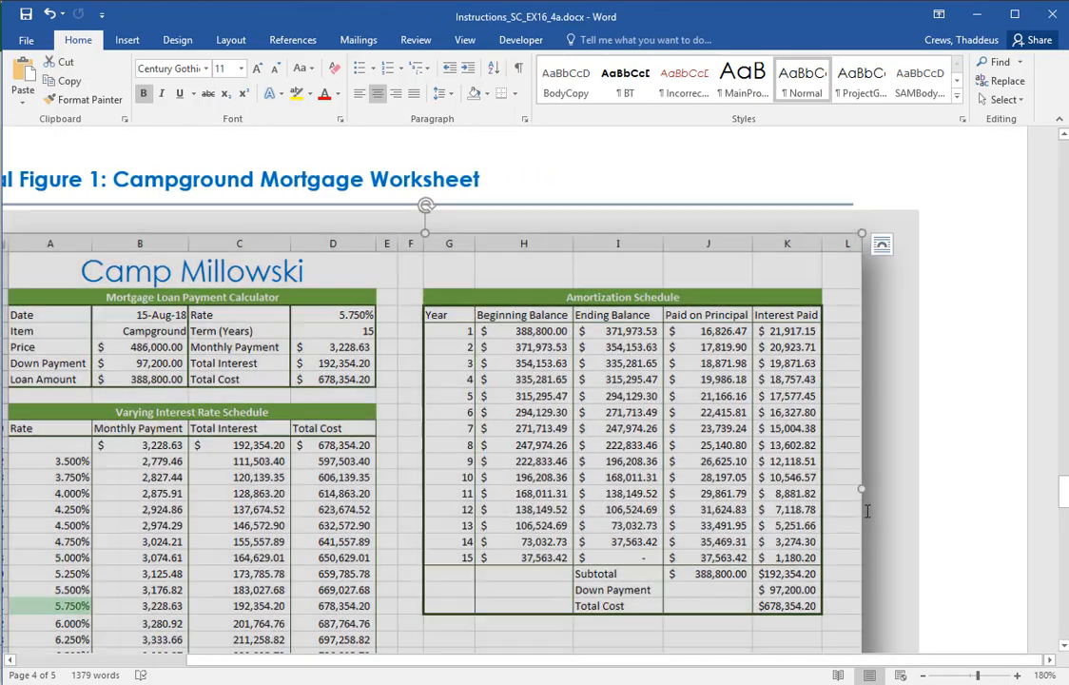
pyautogui.click(946, 515)
pyautogui.scroll(-3, 956, 506)
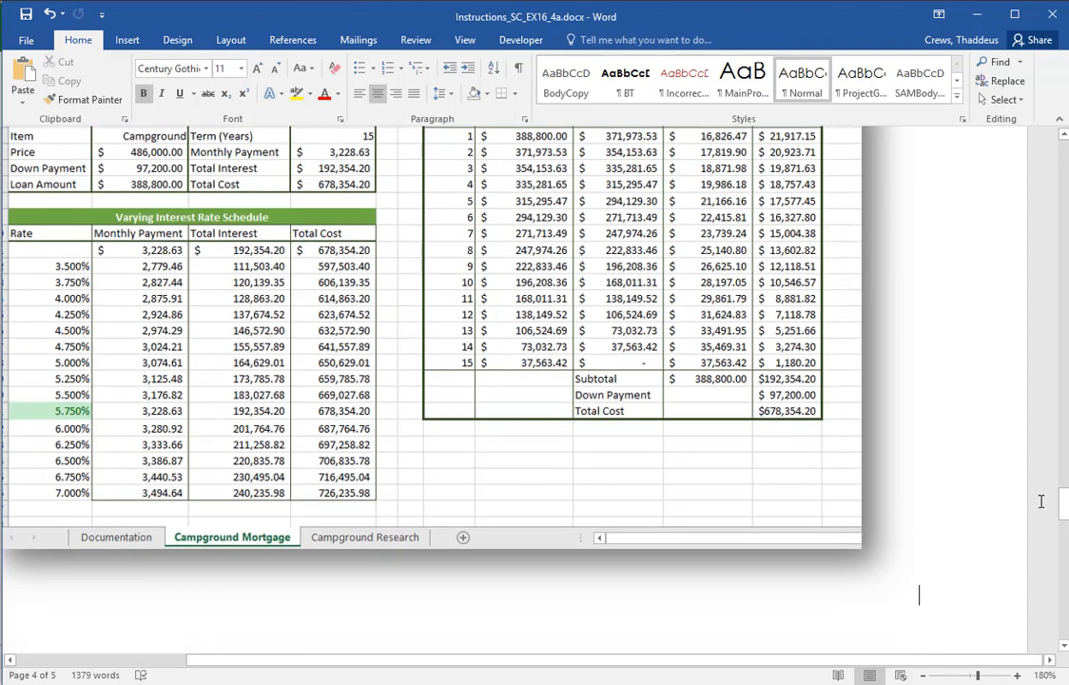
pyautogui.moveTo(1063, 503); pyautogui.dragTo(1063, 489)
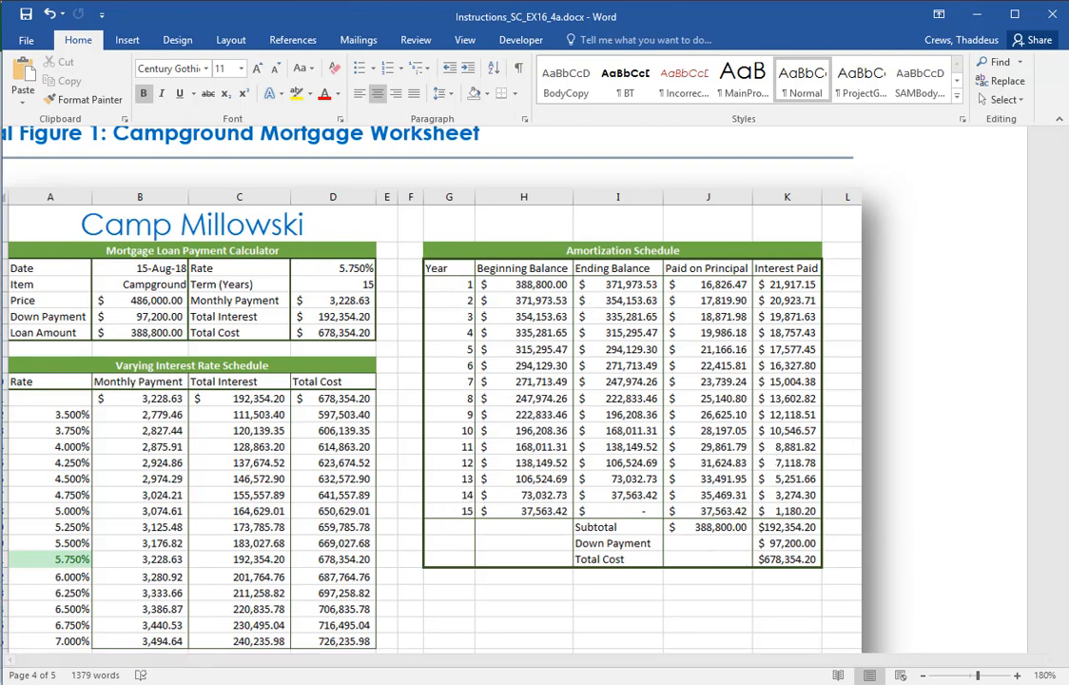
# Restore the Word document's zoom to 100% and reread the border line color requirement in instruction 9
pyautogui.click(923, 677)
pyautogui.click(923, 676)
pyautogui.click(924, 676)
pyautogui.click(923, 676)
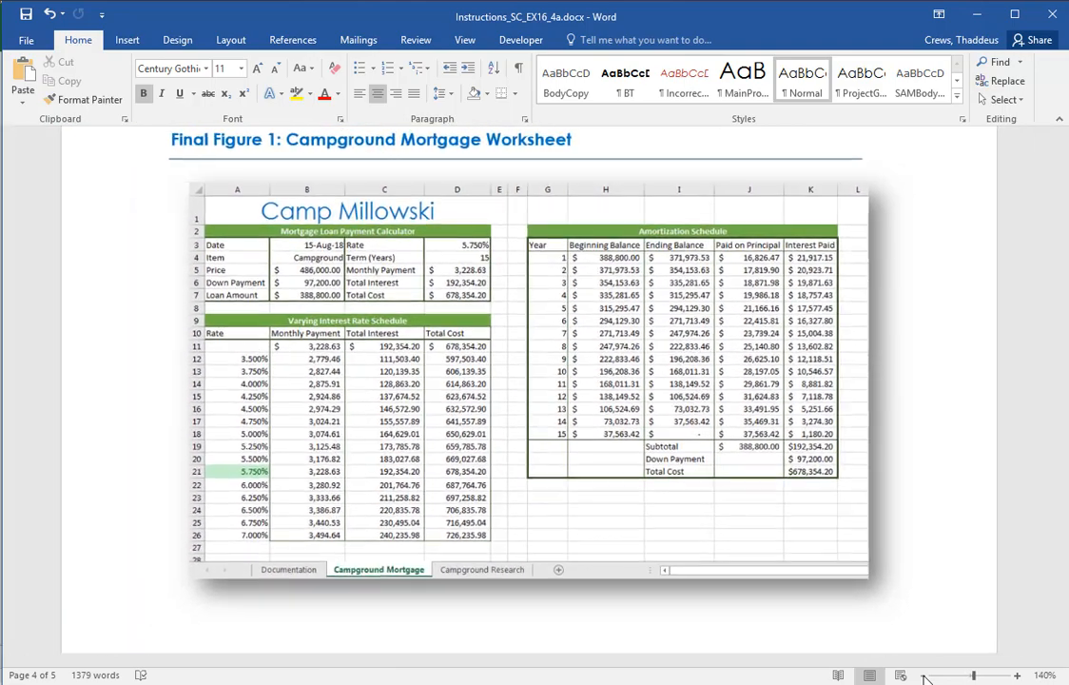
pyautogui.click(923, 676)
pyautogui.click(924, 676)
pyautogui.click(923, 676)
pyautogui.click(924, 676)
pyautogui.scroll(18, 752, 404)
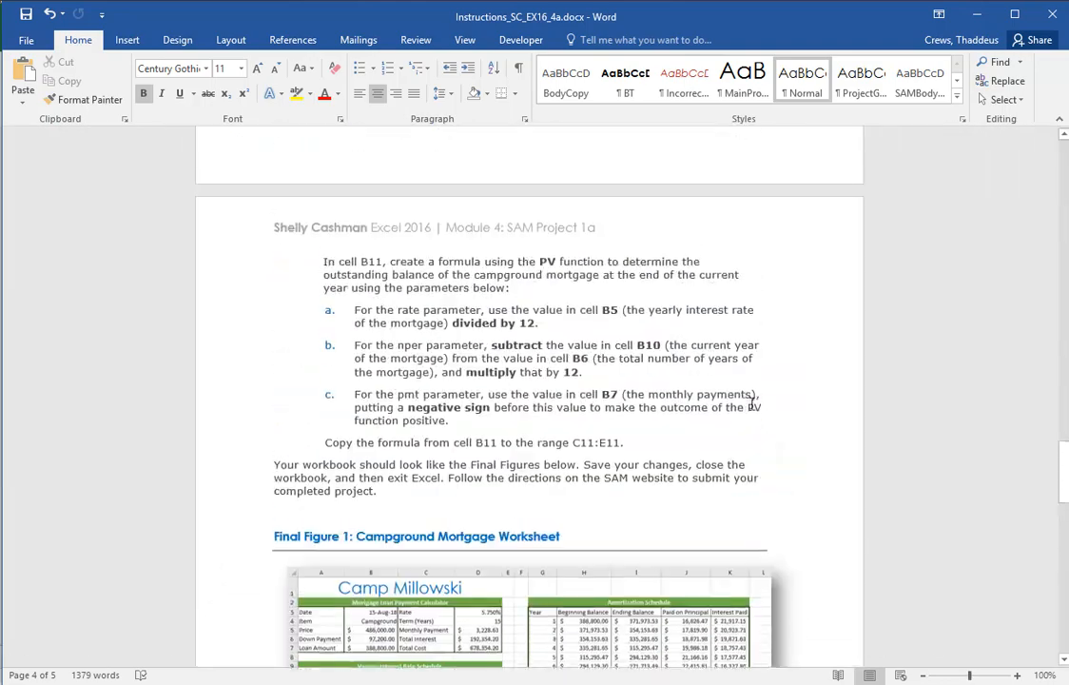
pyautogui.scroll(6, 751, 404)
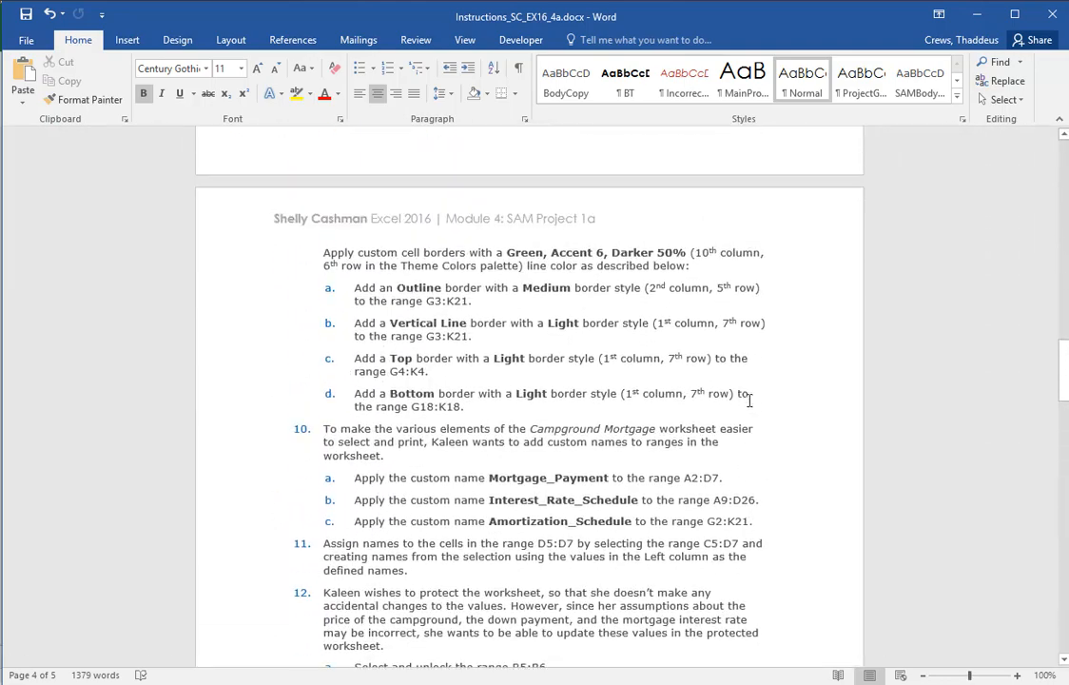
pyautogui.doubleClick(228, 262)
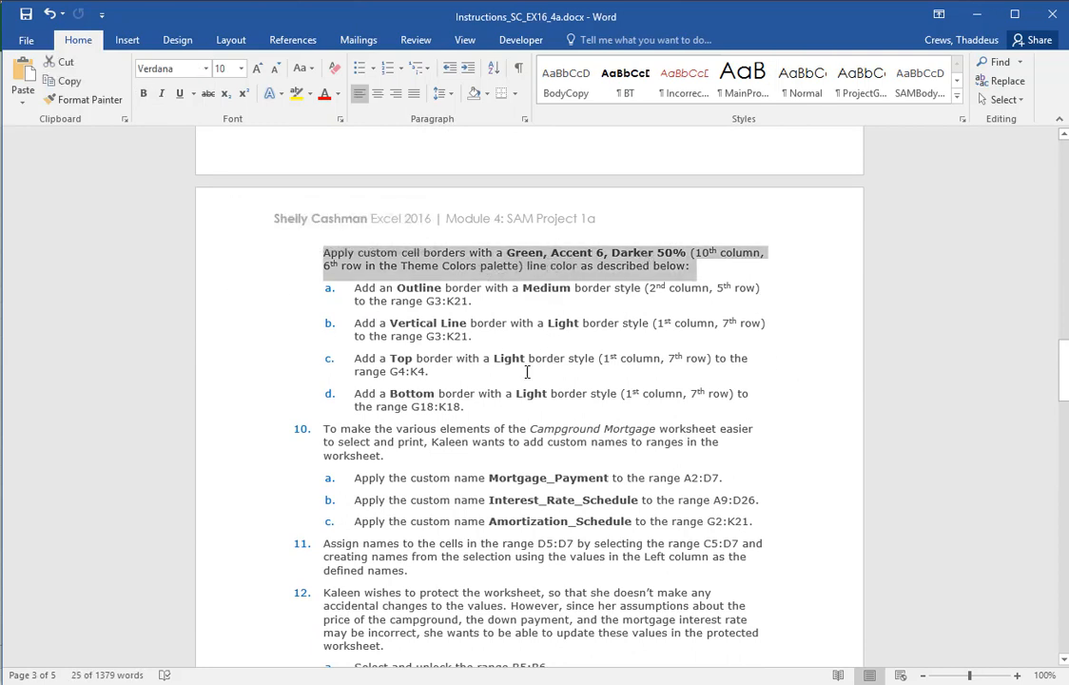
# Switch to Excel, select G3:K21 and set the border line color to Green, Accent 6, Darker 50%
pyautogui.hotkey('alt', 'Tab')
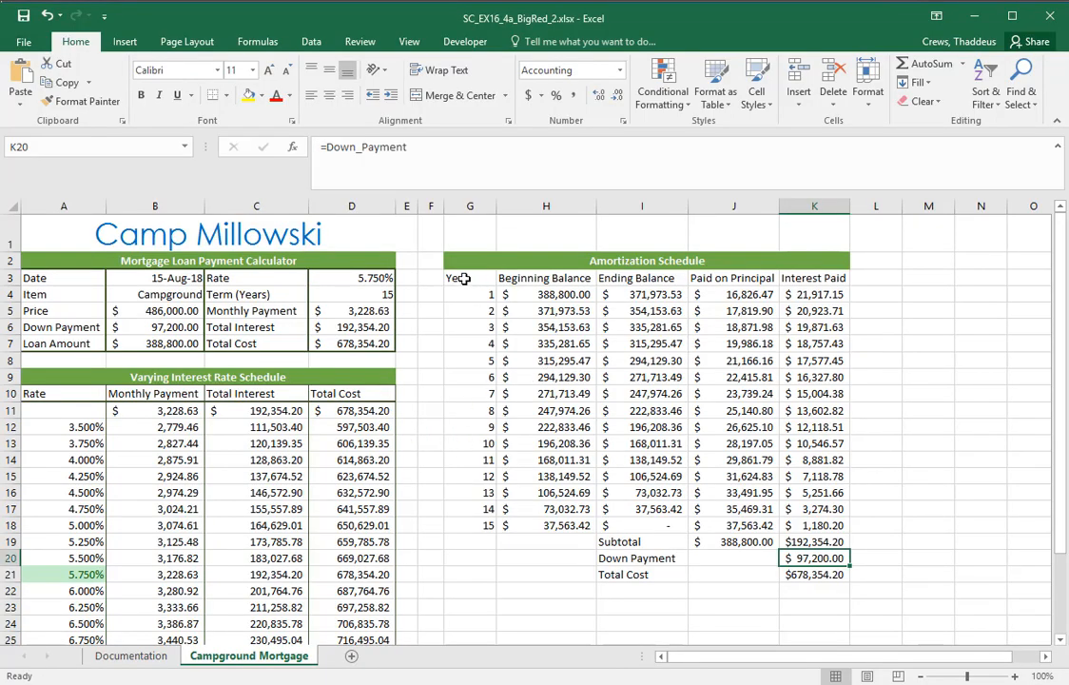
pyautogui.moveTo(457, 277); pyautogui.dragTo(824, 578)
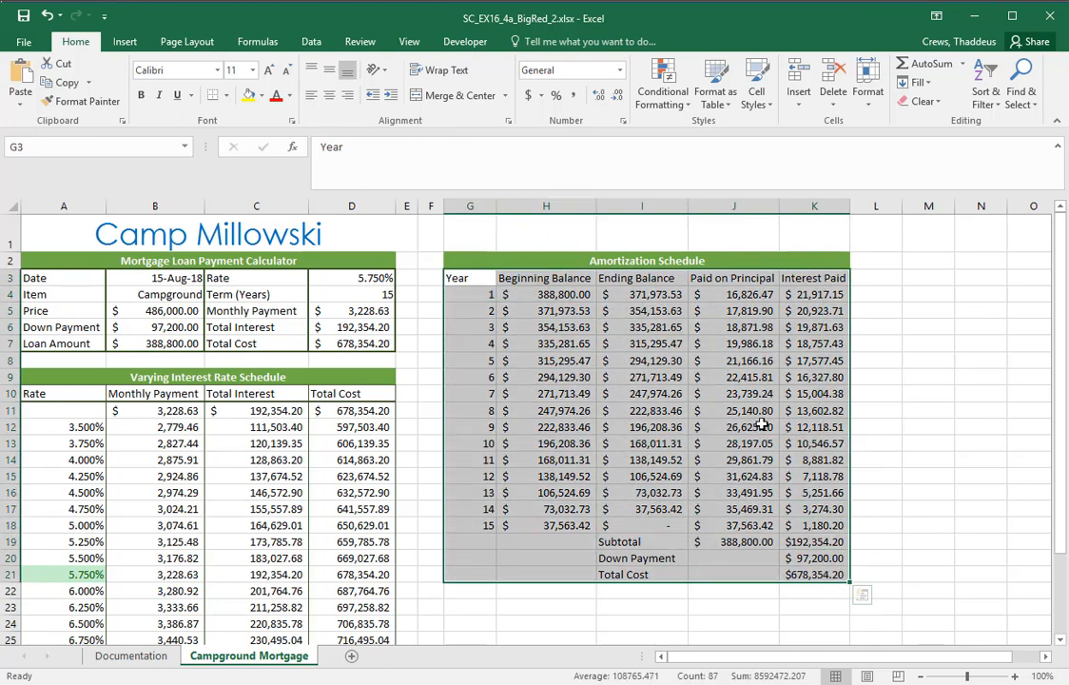
pyautogui.click(228, 98)
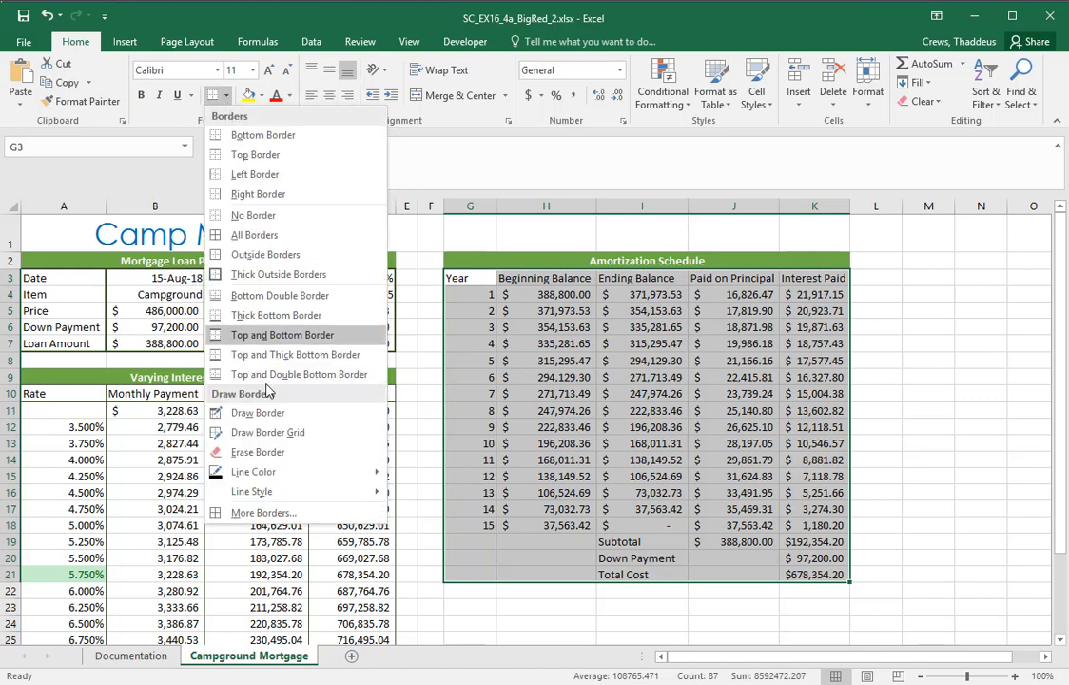
pyautogui.moveTo(270, 477)
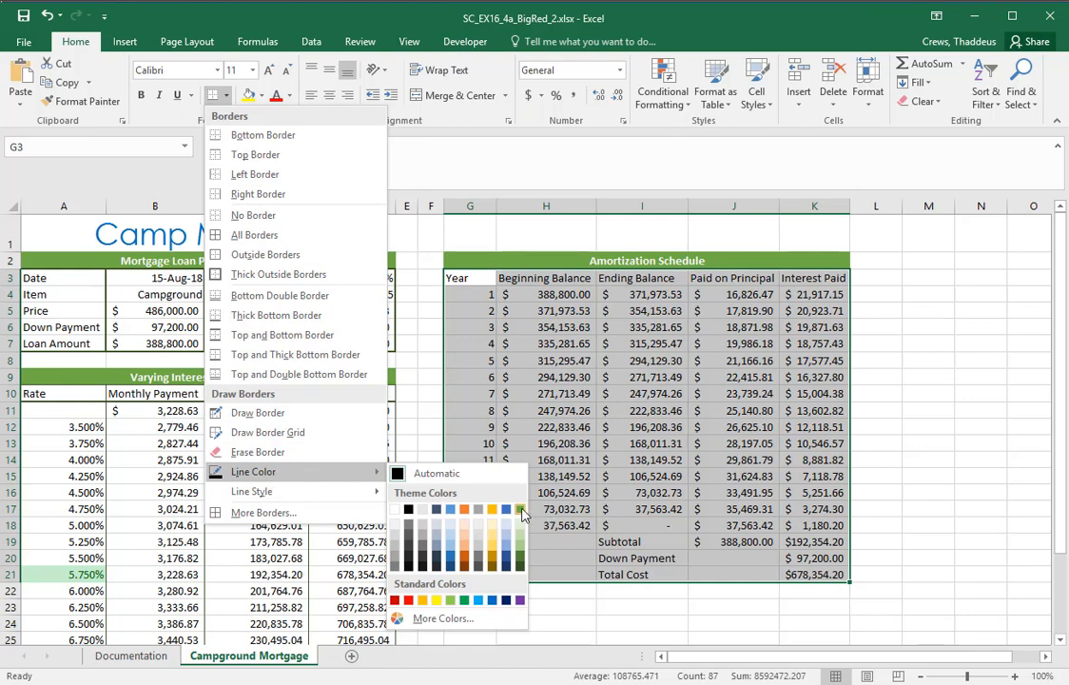
pyautogui.click(522, 569)
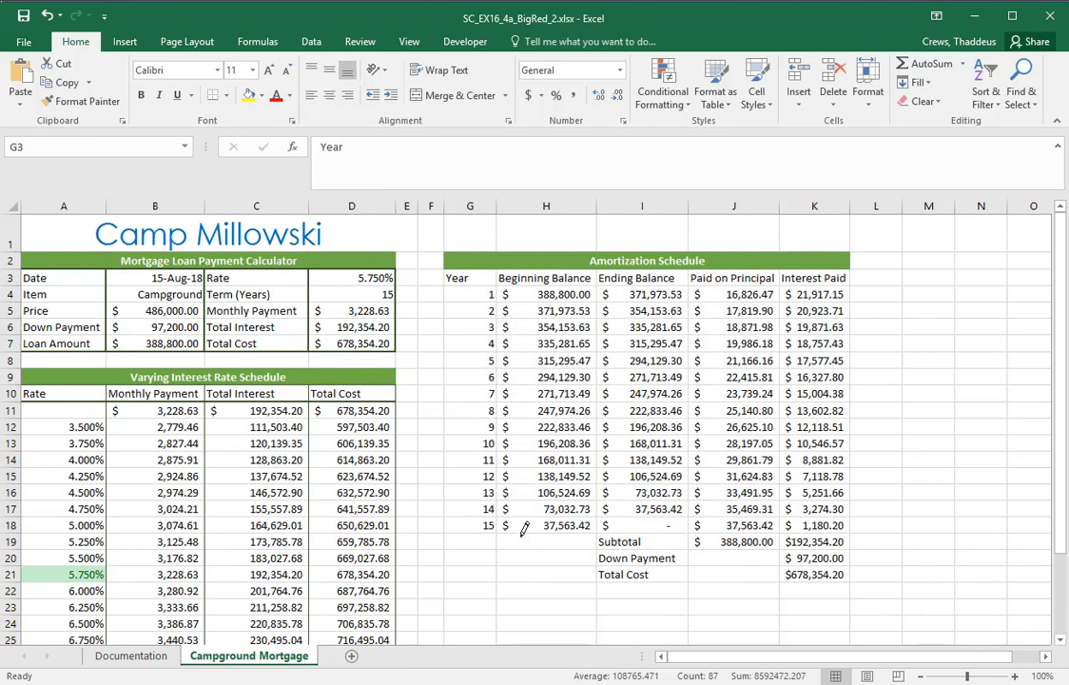
pyautogui.click(225, 95)
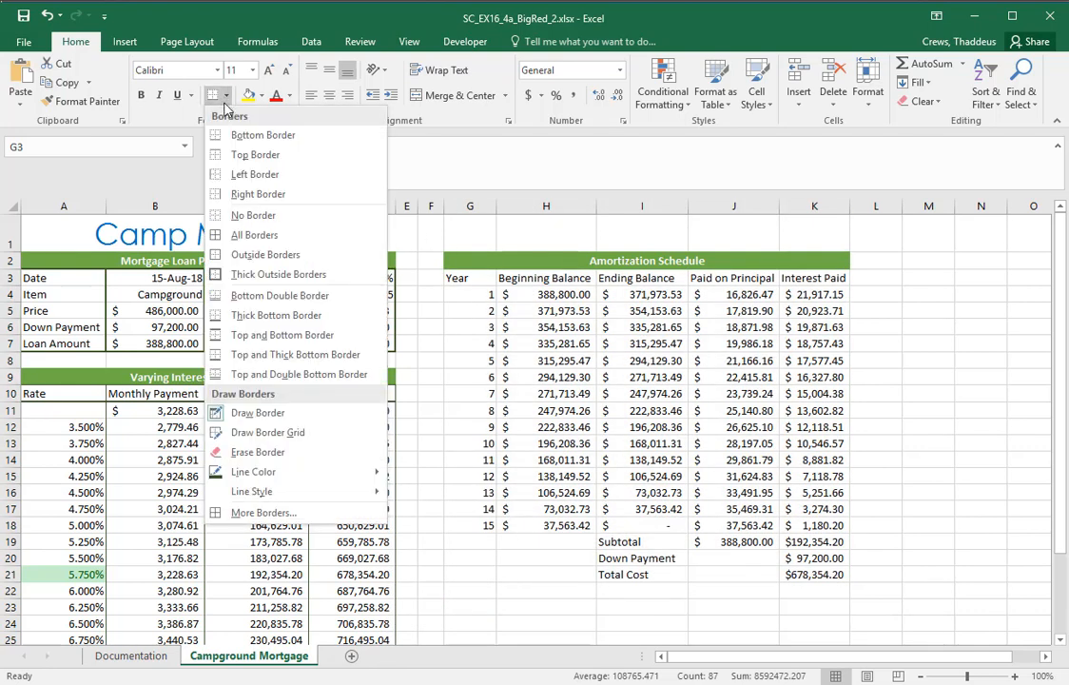
pyautogui.moveTo(236, 473)
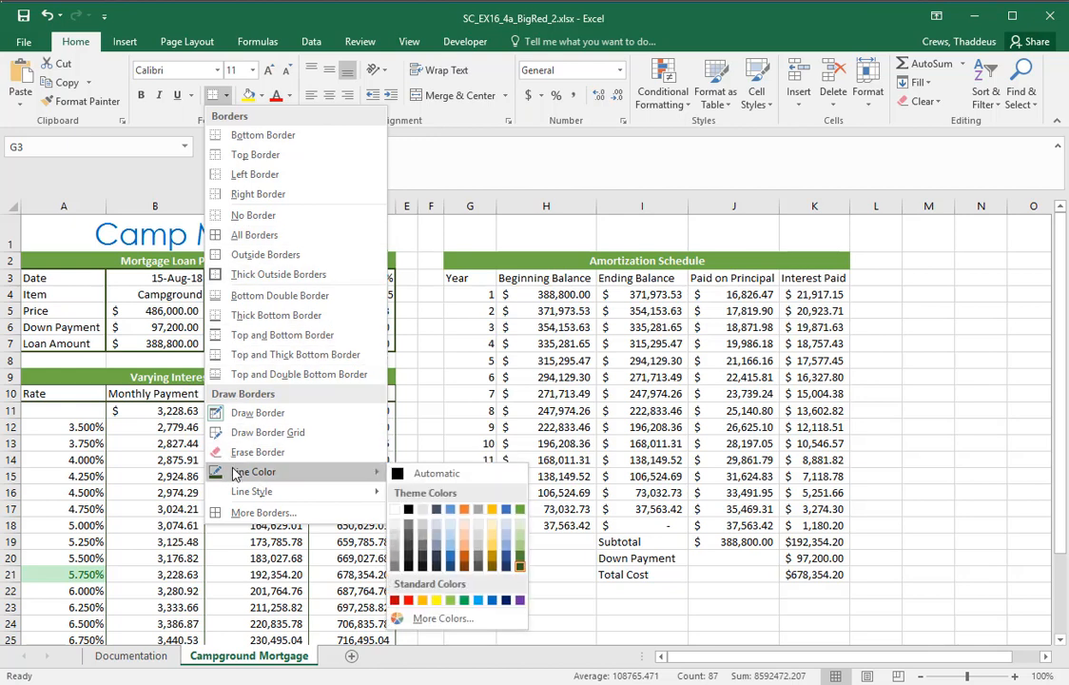
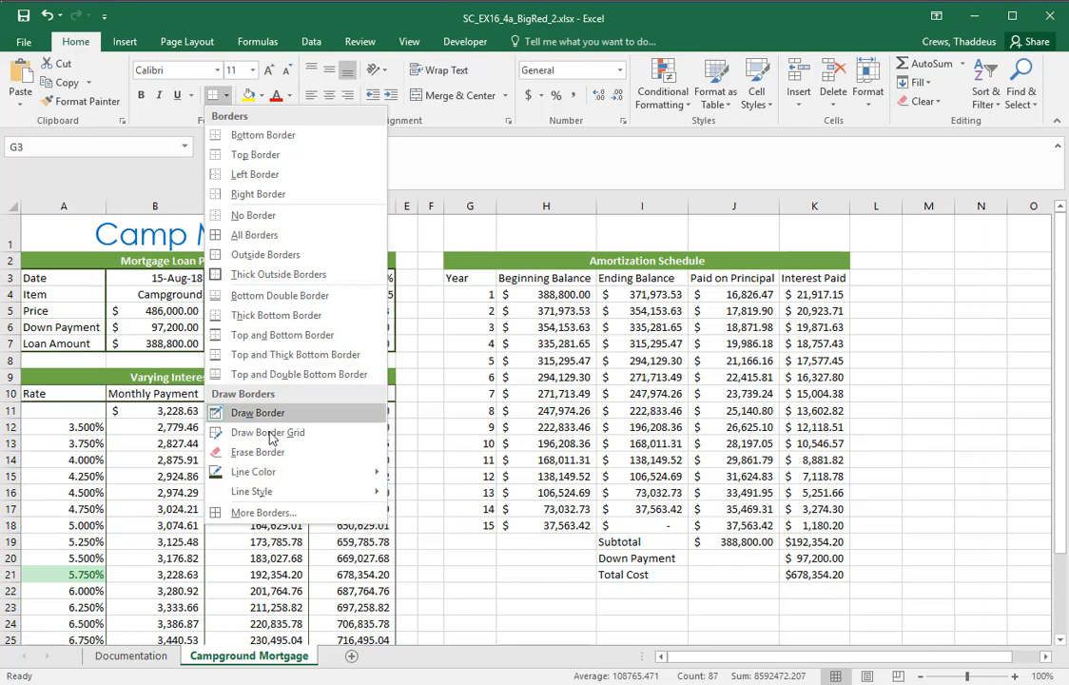
# Check the outline style in Word's instruction 9a and try to add a Medium Outline border to G3:K21 in Excel
pyautogui.click(262, 512)
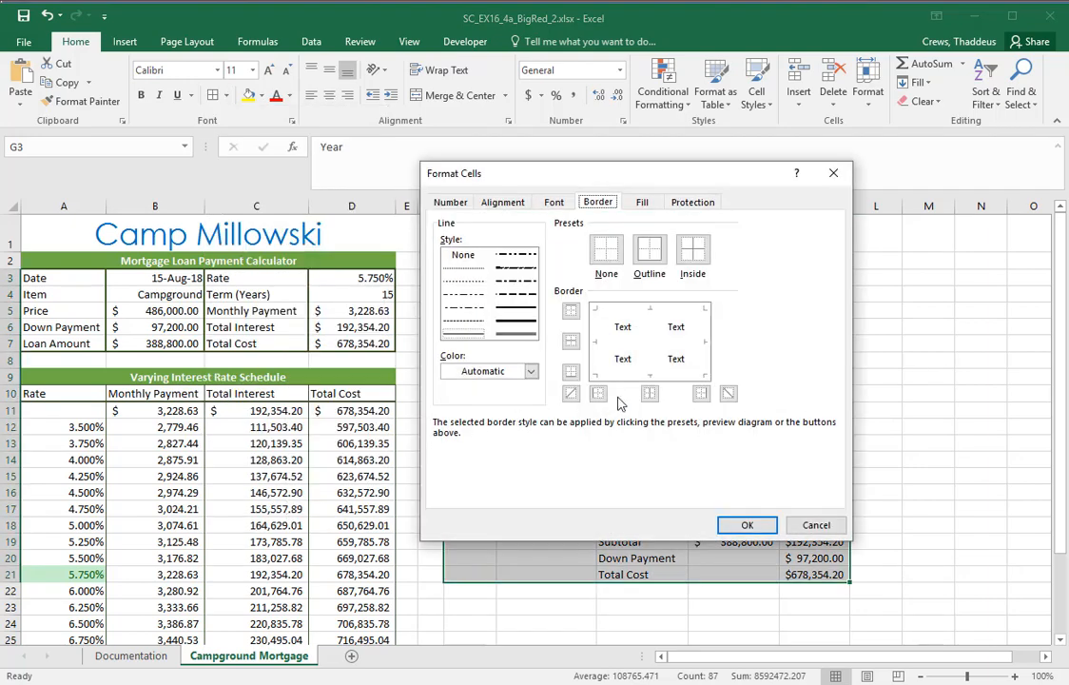
pyautogui.click(646, 251)
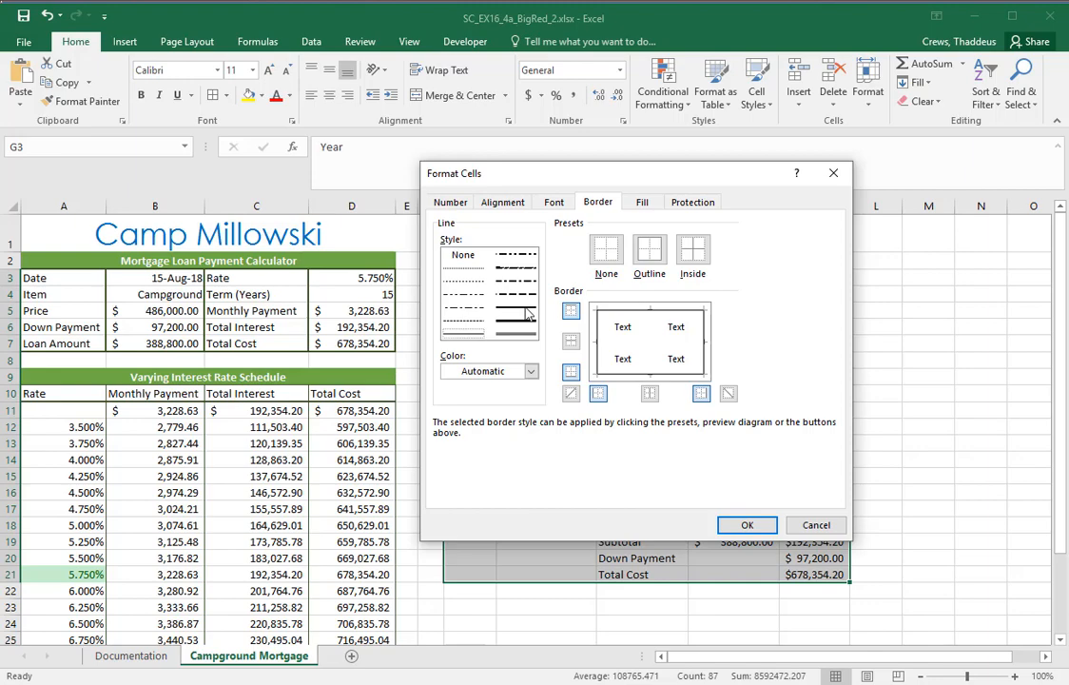
pyautogui.hotkey('alt', 'Tab')
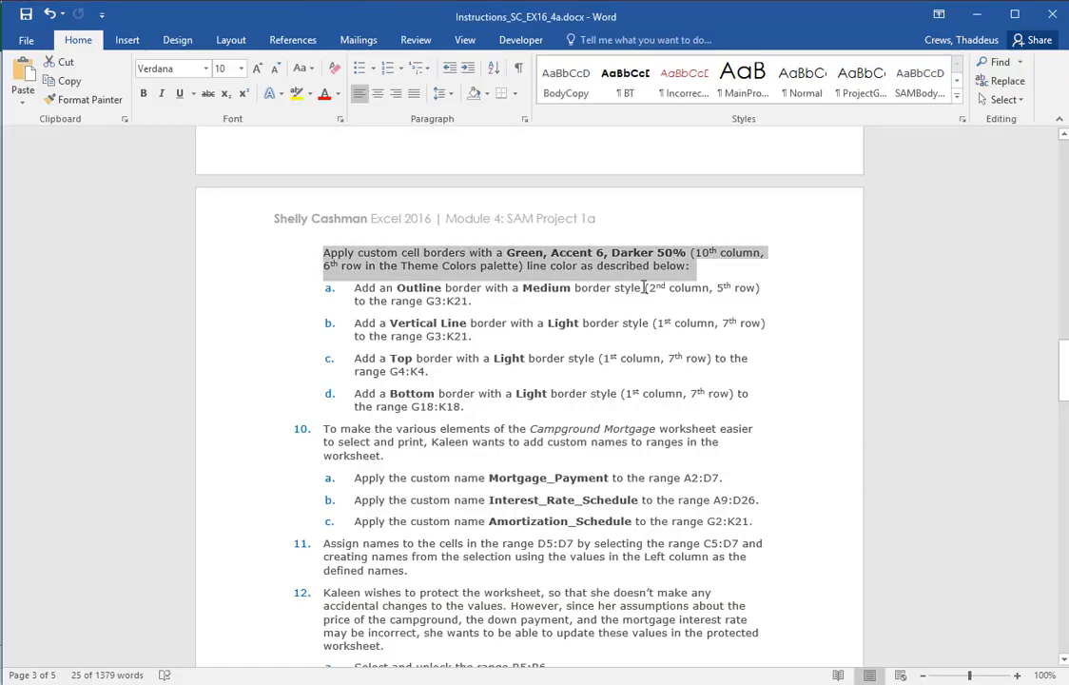
pyautogui.hotkey('alt', 'Tab')
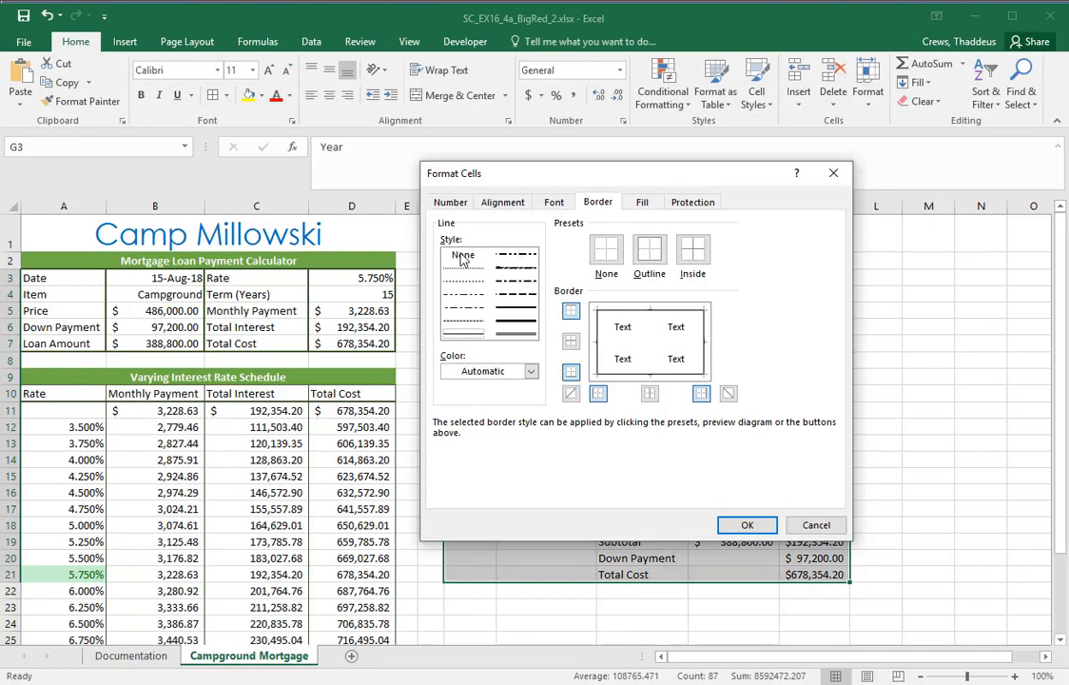
pyautogui.click(514, 310)
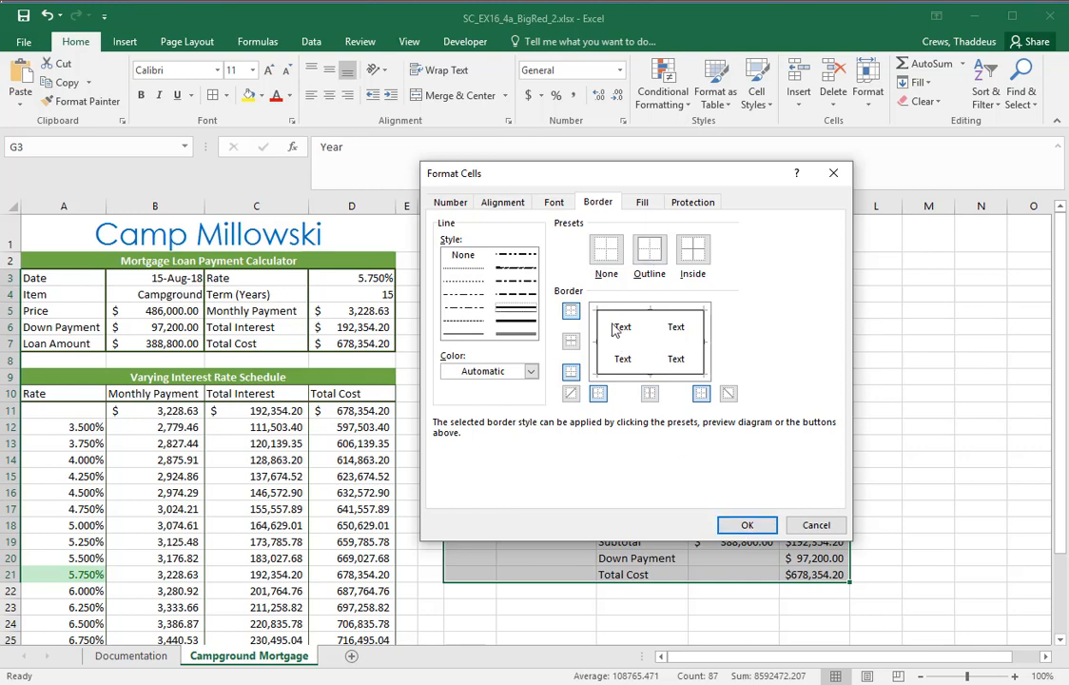
pyautogui.click(747, 526)
pyautogui.click(994, 477)
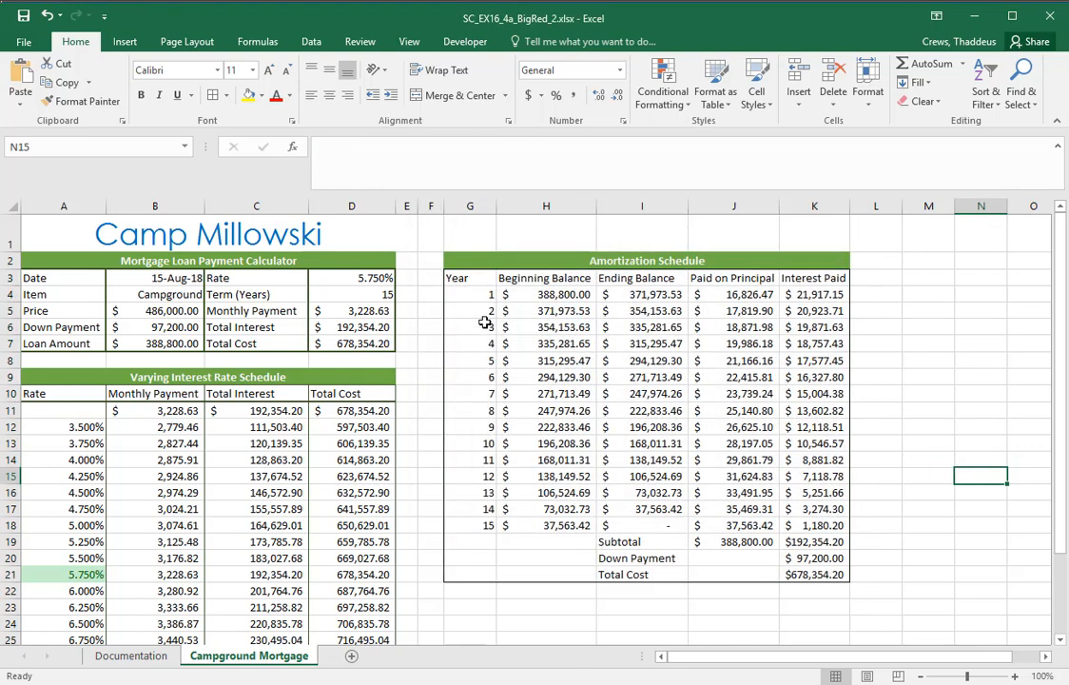
# Reread instruction 9a in Word, and in Excel give G3:K21 an Outline border in the Medium line style
pyautogui.moveTo(475, 279); pyautogui.dragTo(795, 575)
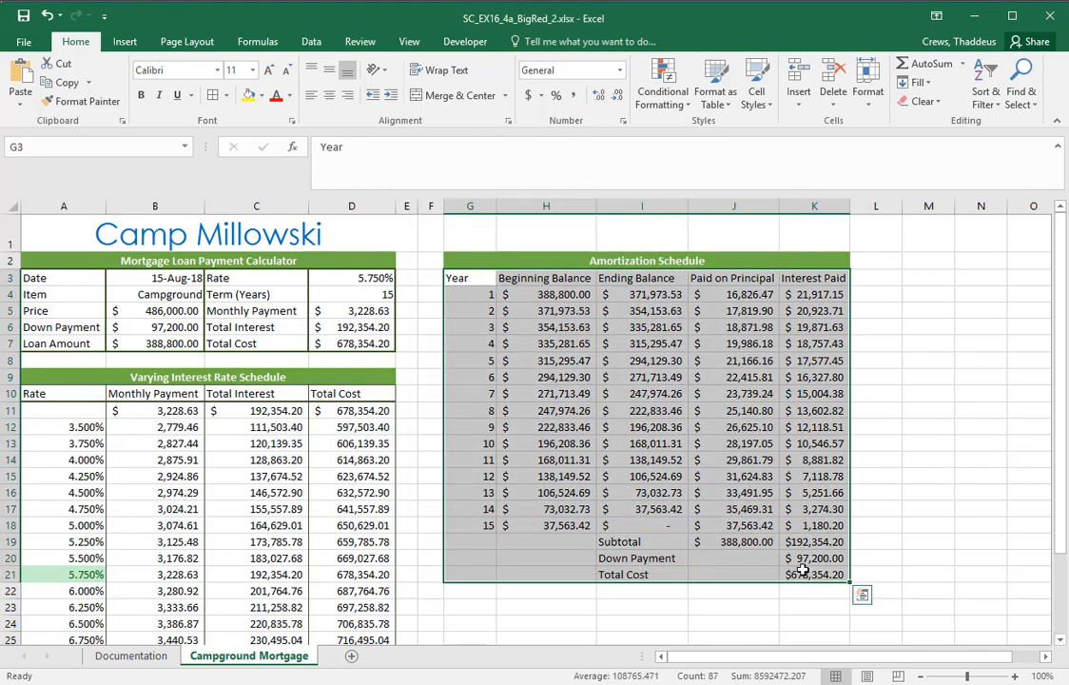
pyautogui.hotkey('alt', 'Tab')
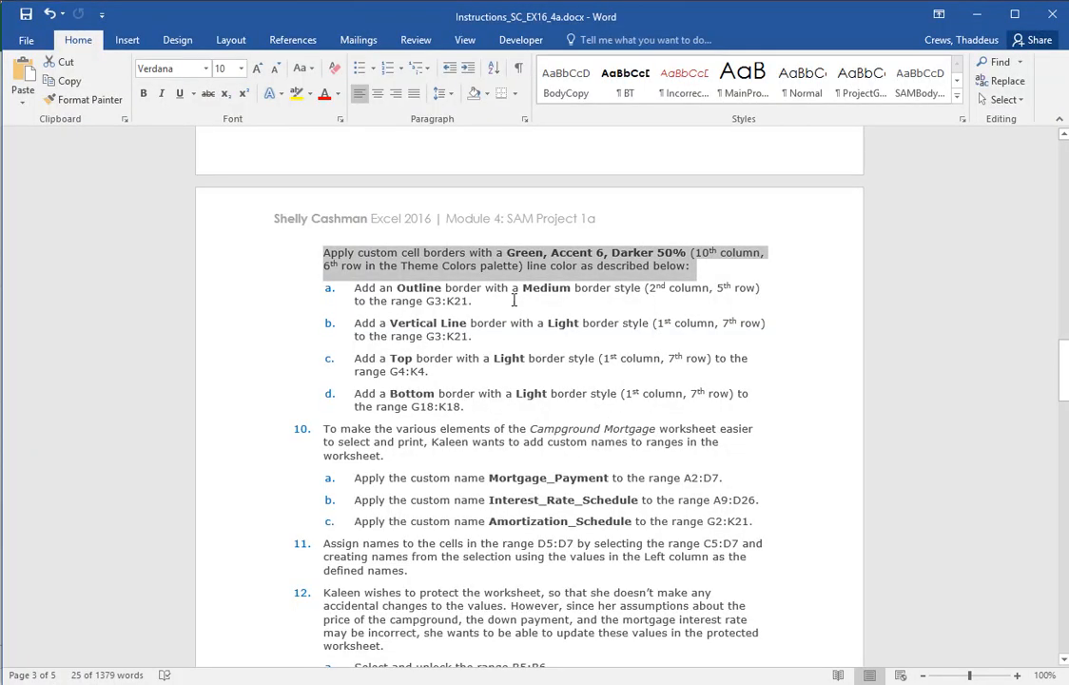
pyautogui.doubleClick(226, 302)
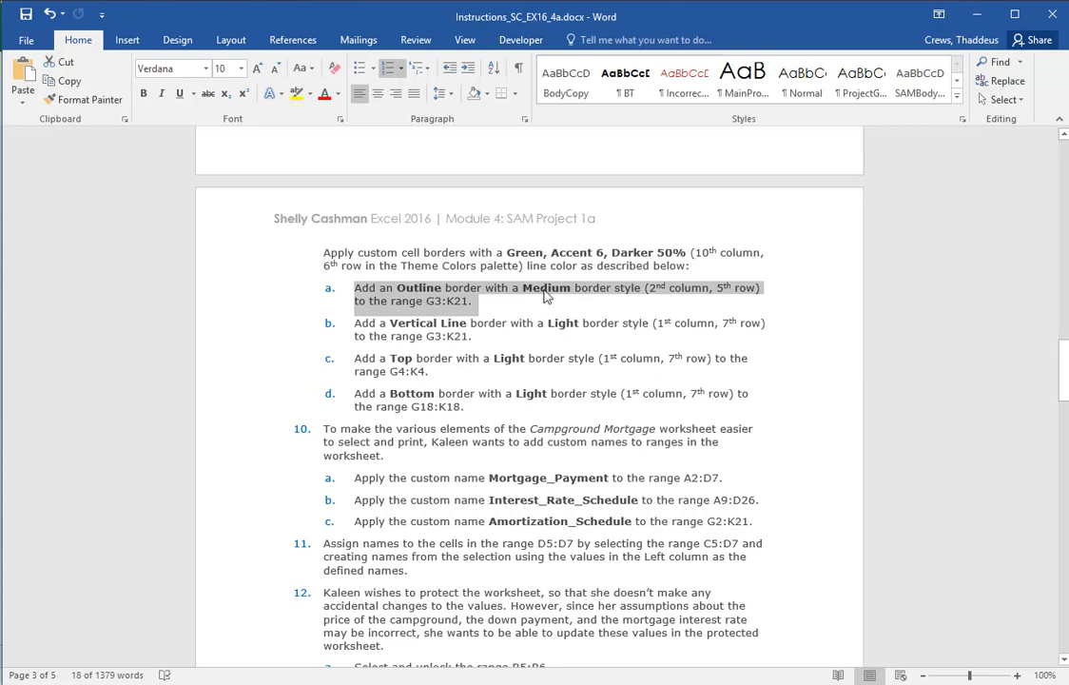
pyautogui.hotkey('alt', 'Tab')
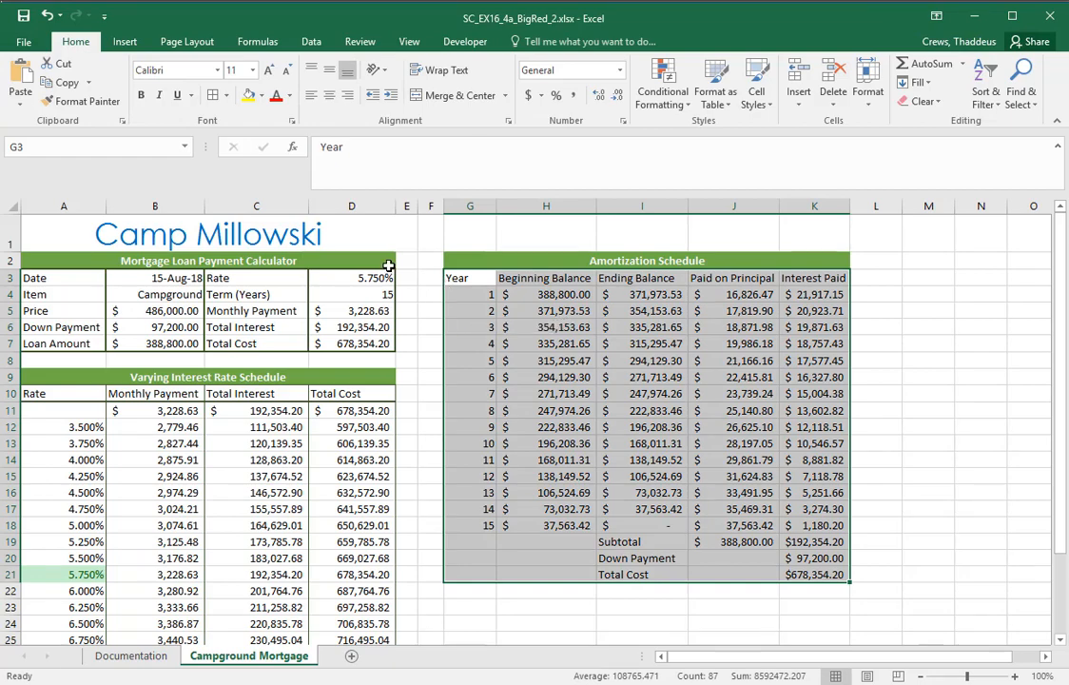
pyautogui.click(225, 95)
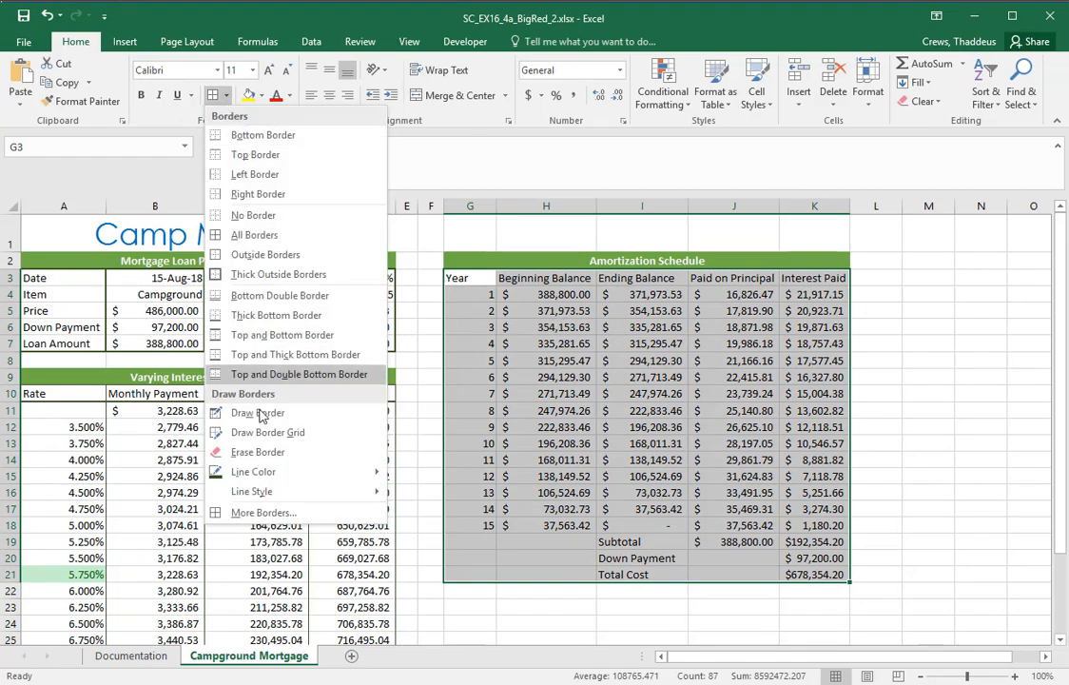
pyautogui.click(262, 518)
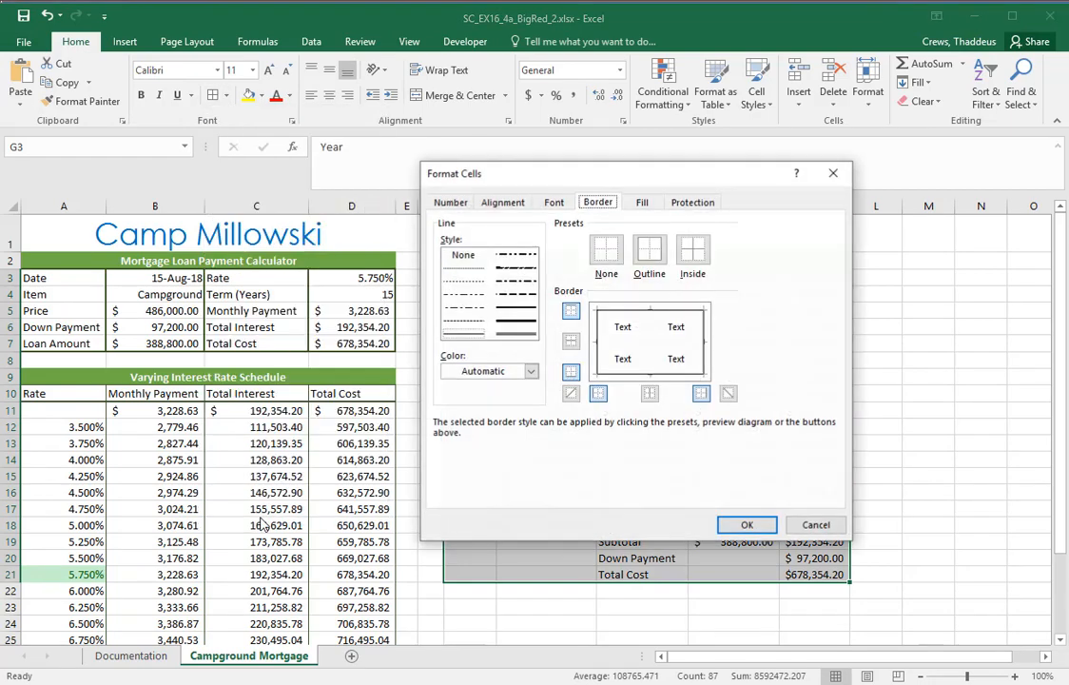
pyautogui.click(514, 322)
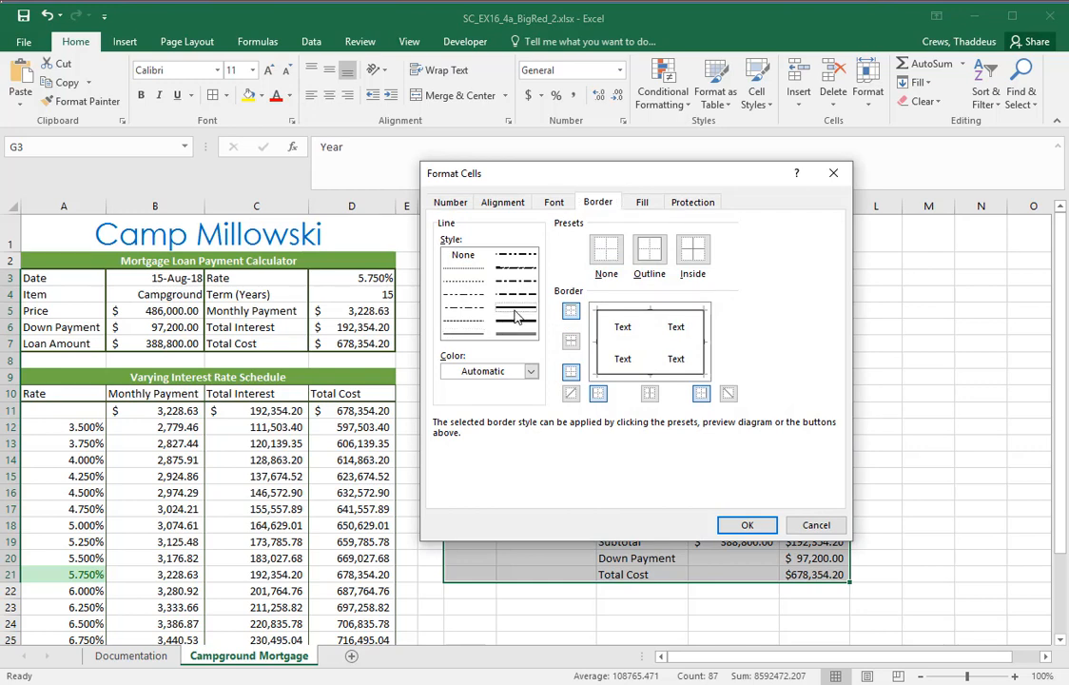
pyautogui.click(650, 253)
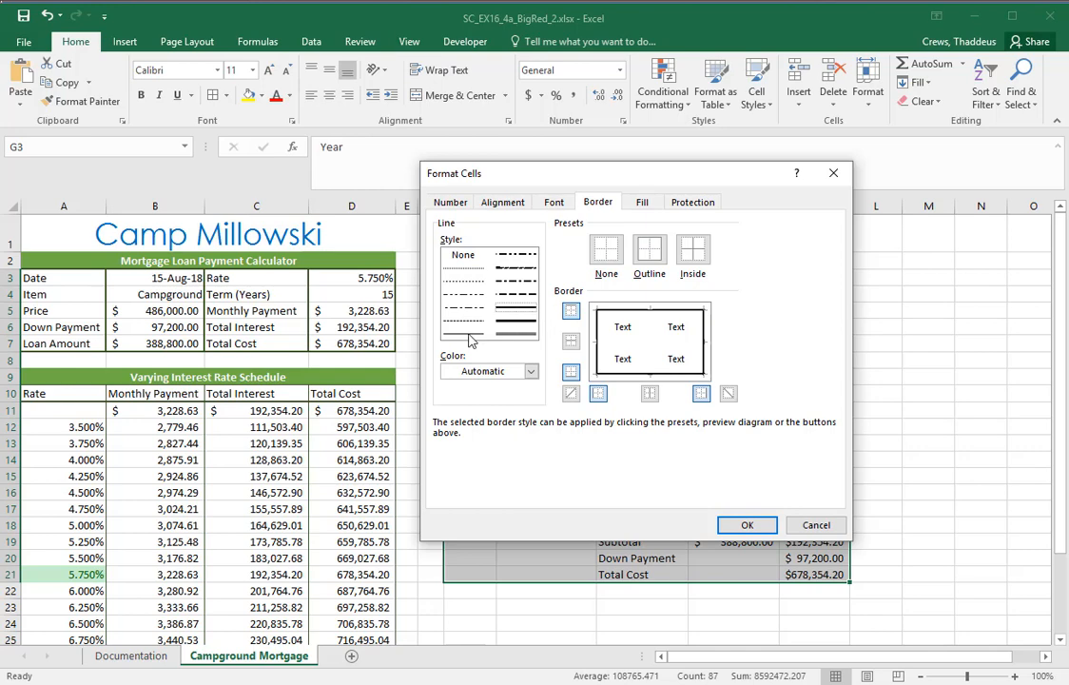
pyautogui.click(746, 524)
pyautogui.click(947, 463)
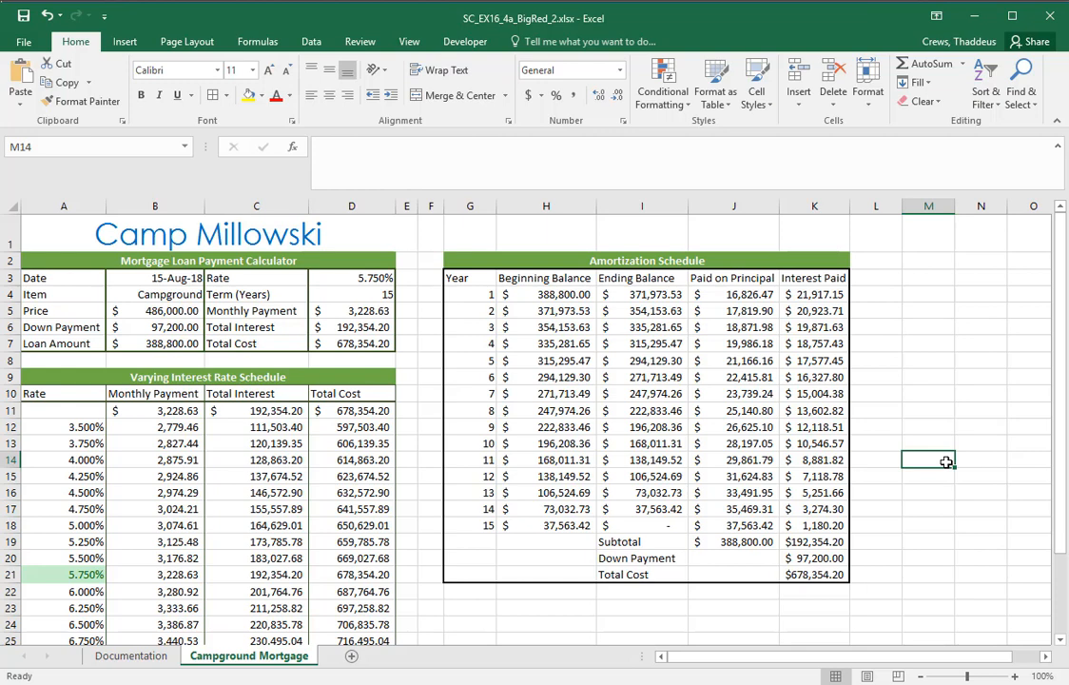
# Read instruction 9b in Word, and in Excel add a Vertical Line border in the Light line style to G3:K21
pyautogui.hotkey('alt', 'Tab')
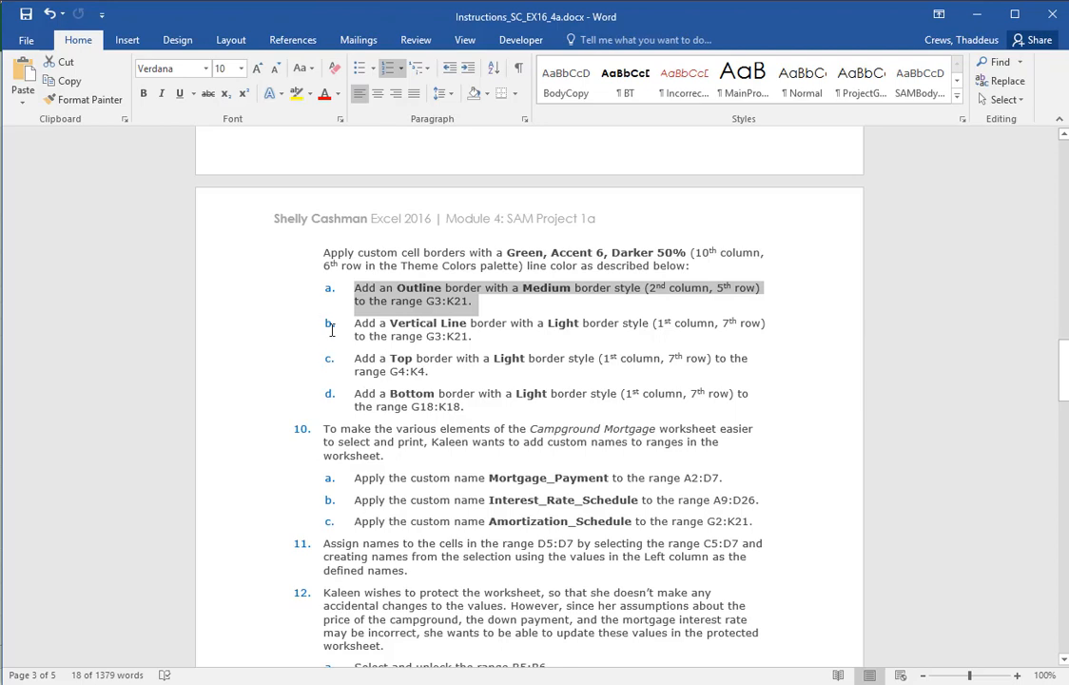
pyautogui.doubleClick(245, 326)
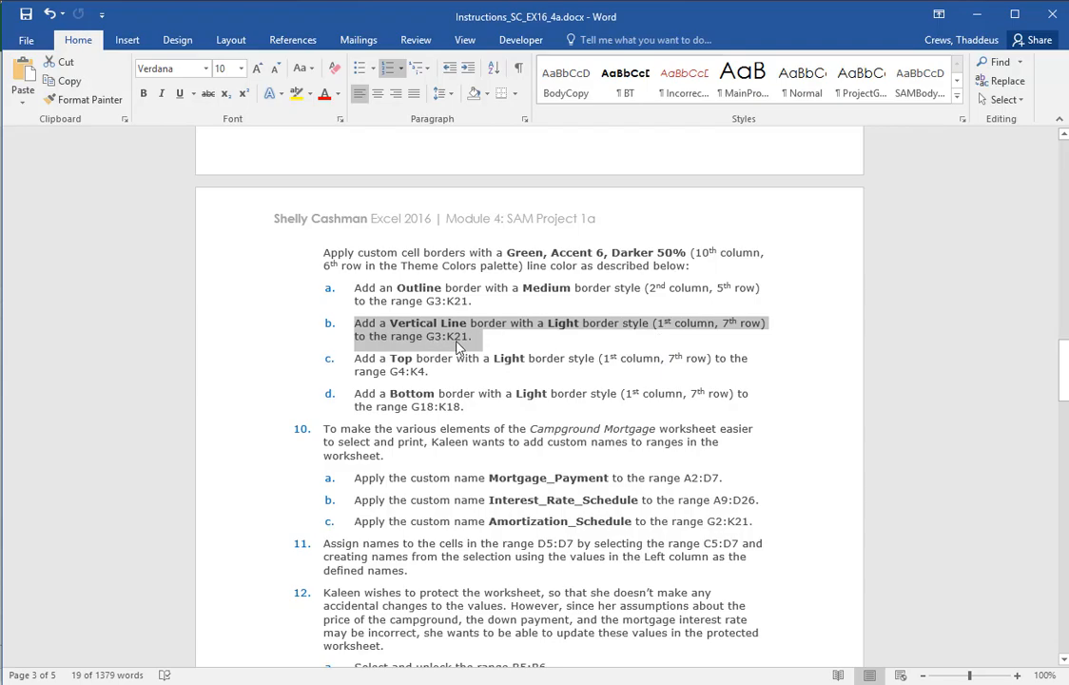
pyautogui.hotkey('alt', 'Tab')
pyautogui.moveTo(455, 277); pyautogui.dragTo(840, 572)
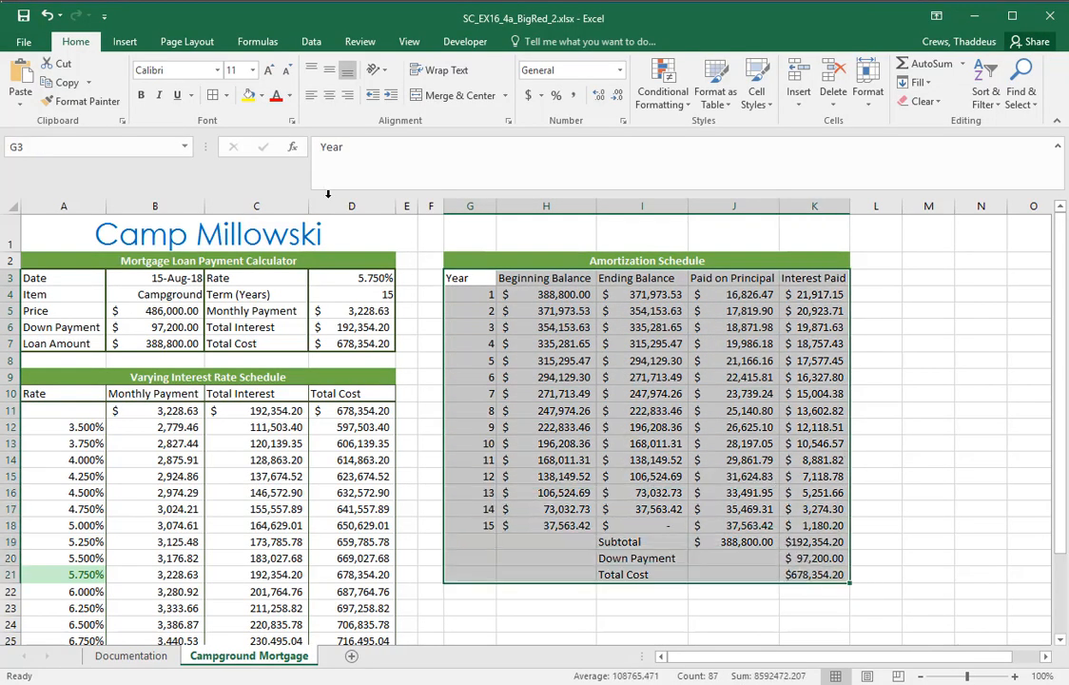
pyautogui.click(228, 99)
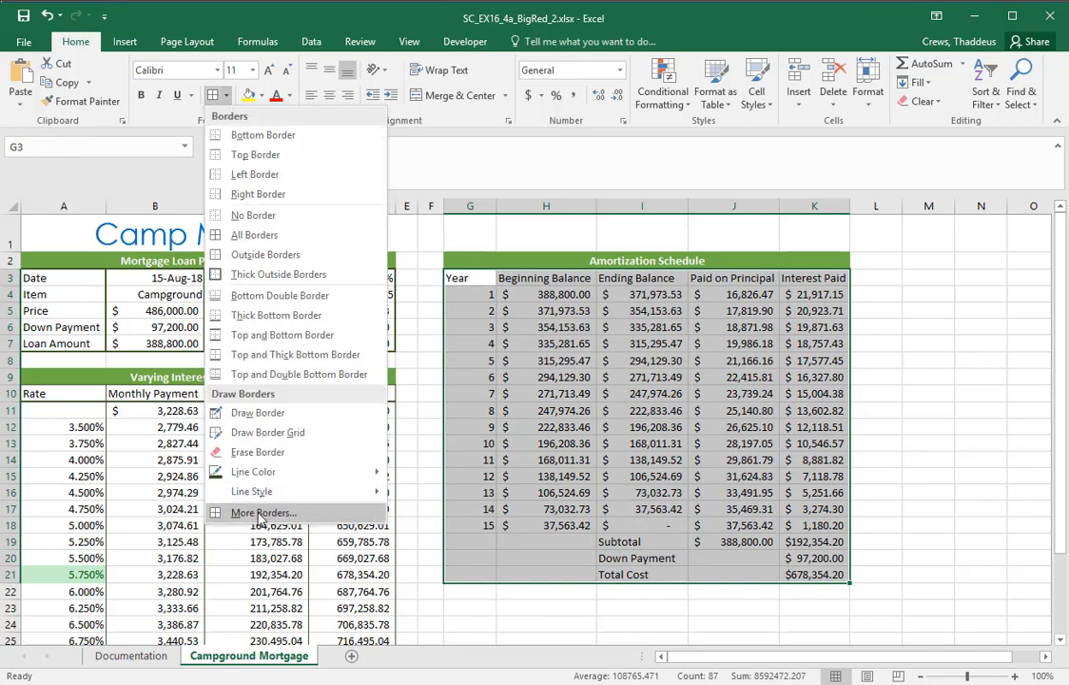
pyautogui.click(262, 577)
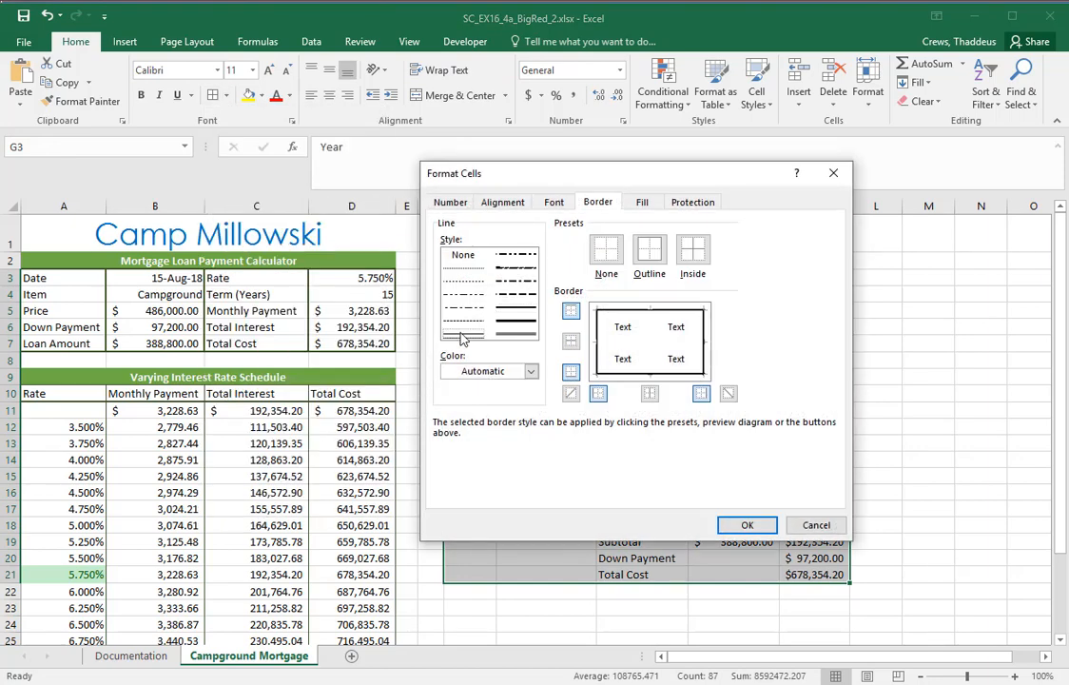
pyautogui.click(463, 334)
pyautogui.click(651, 329)
pyautogui.click(747, 524)
# Read instruction 9c in Word, and in Excel add a Top border in the Light line style to G4:K4
pyautogui.hotkey('alt', 'Tab')
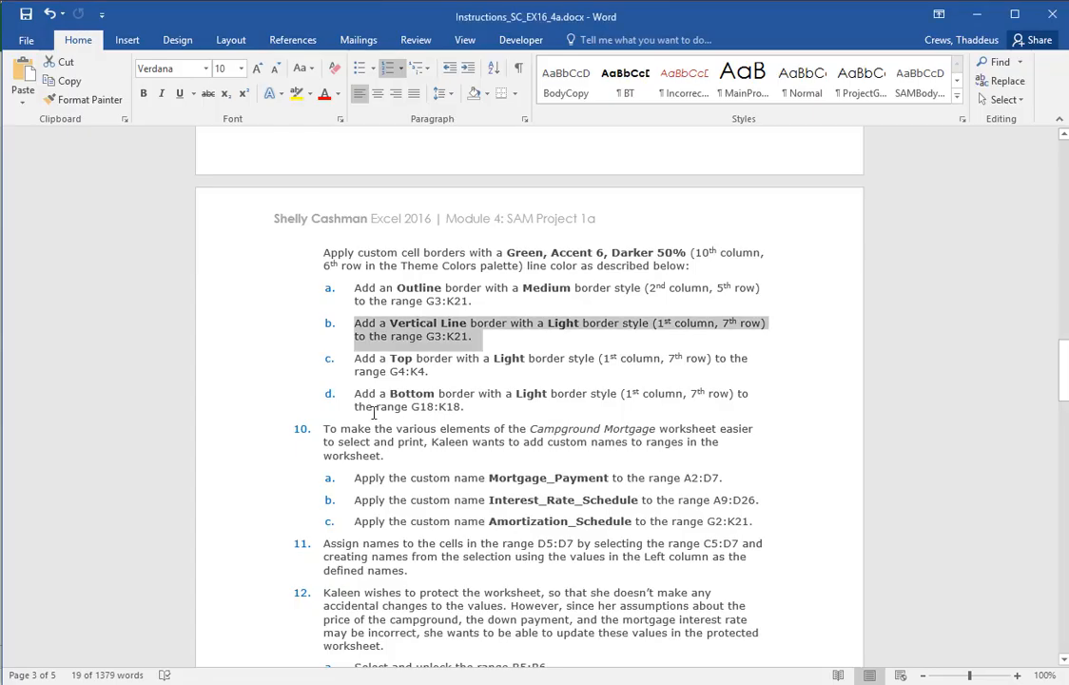
pyautogui.doubleClick(249, 370)
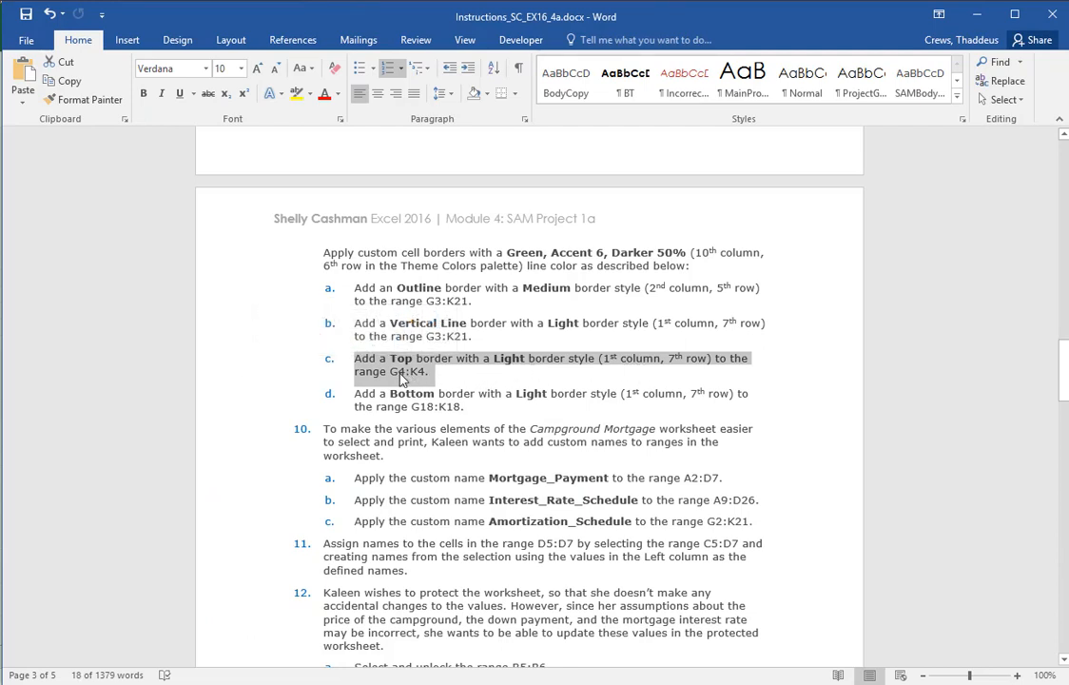
pyautogui.hotkey('alt', 'Tab')
pyautogui.click(615, 365)
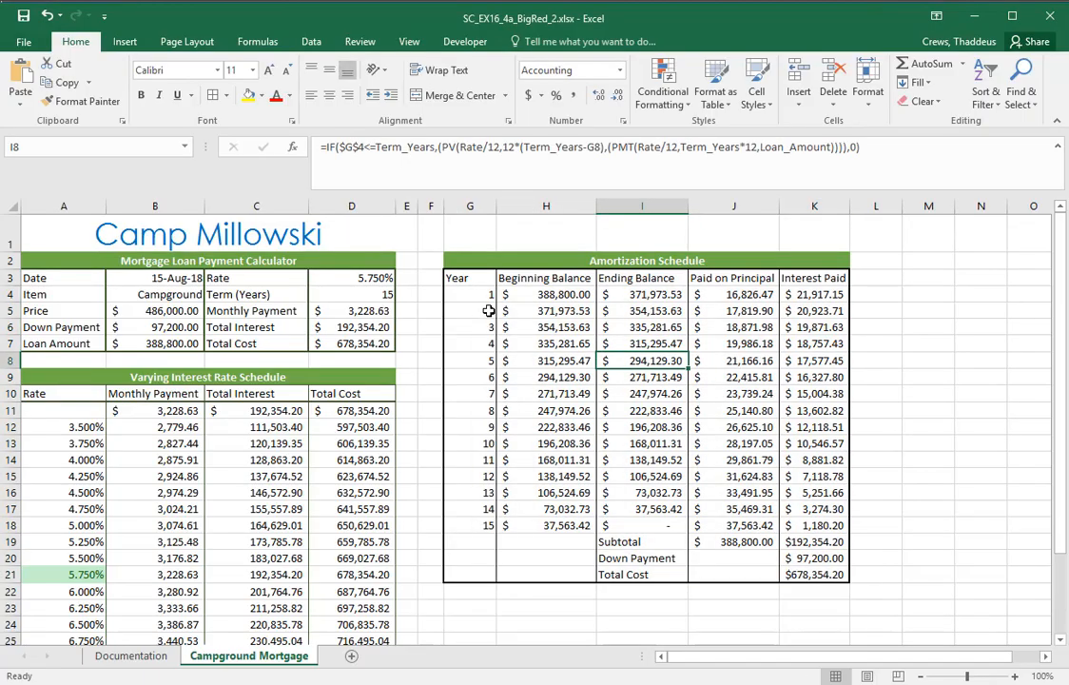
pyautogui.click(465, 294)
pyautogui.moveTo(482, 294); pyautogui.dragTo(817, 294)
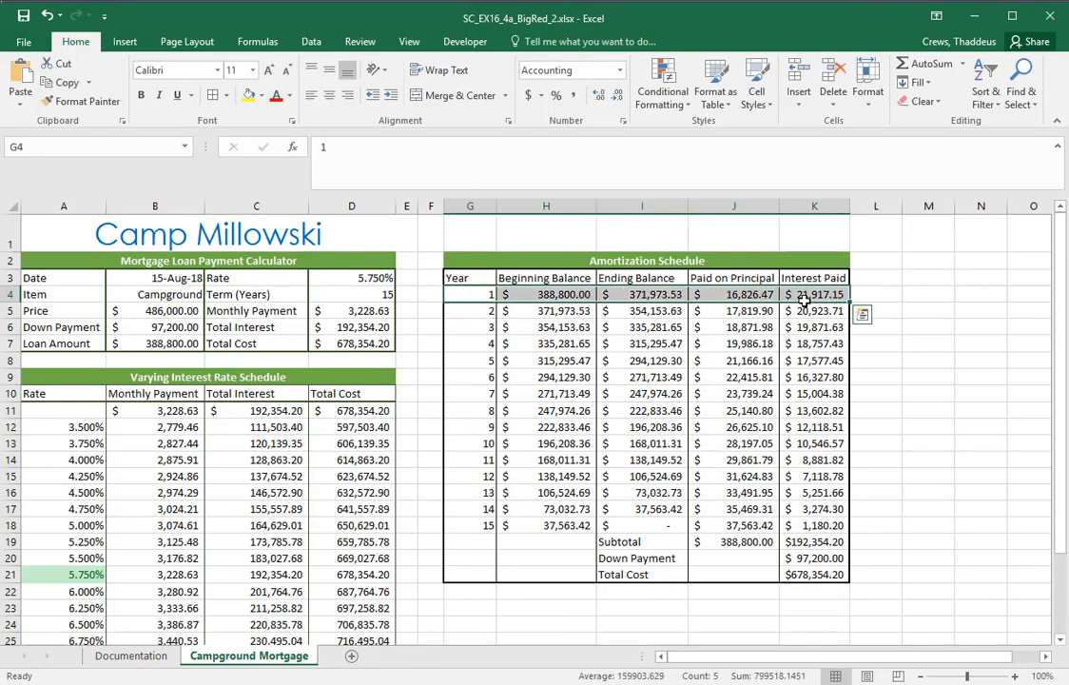
pyautogui.click(226, 95)
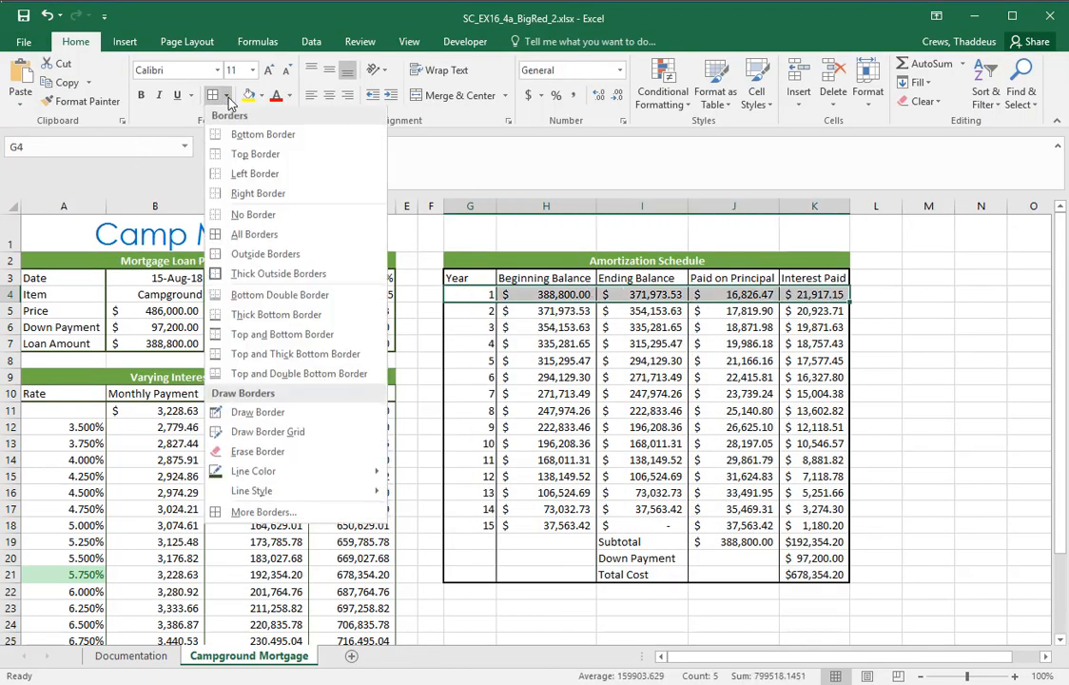
pyautogui.click(246, 512)
pyautogui.click(466, 337)
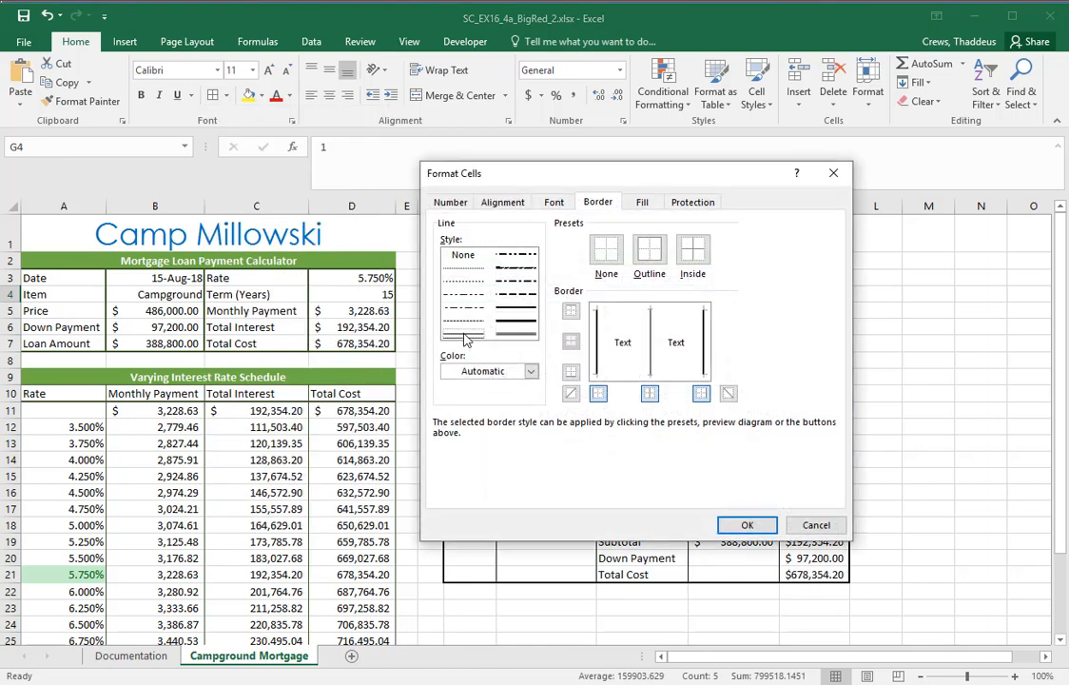
pyautogui.click(616, 314)
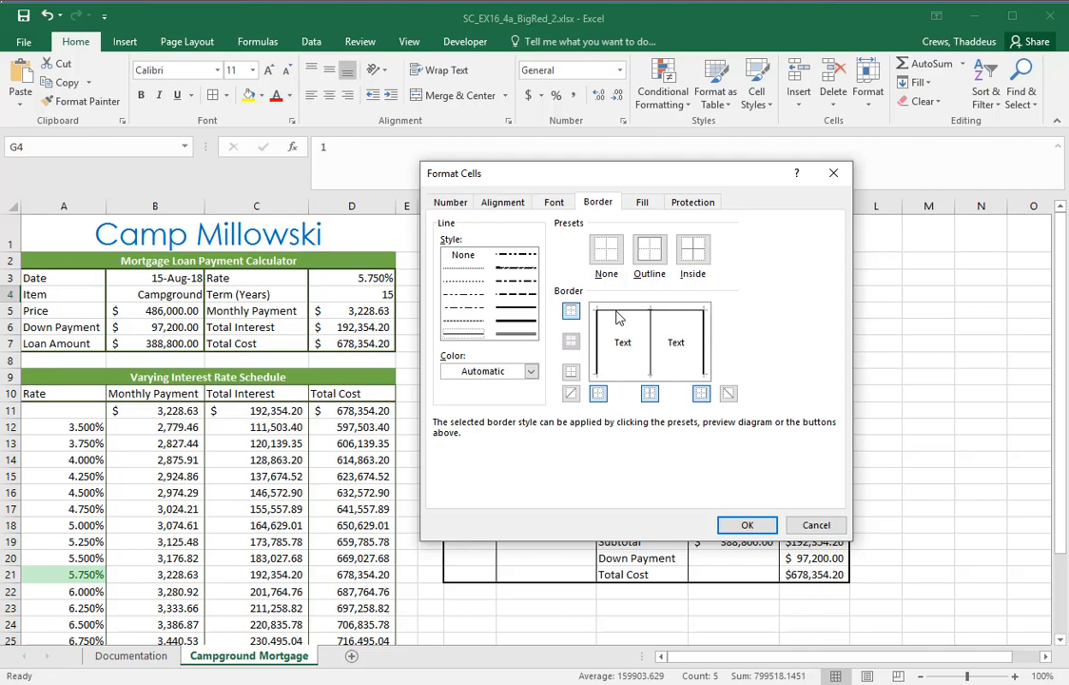
pyautogui.click(750, 525)
# Read instruction 9d in Word, and in Excel add a Bottom border in the Light line style to G18:K18
pyautogui.hotkey('alt', 'Tab')
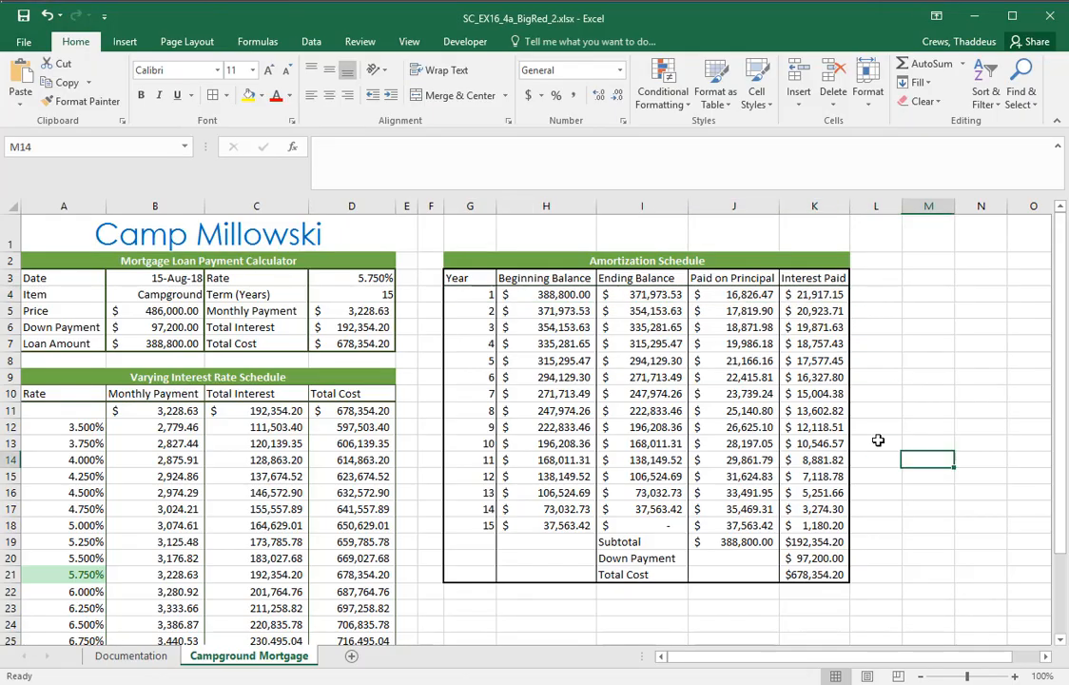
pyautogui.hotkey('alt', 'Tab')
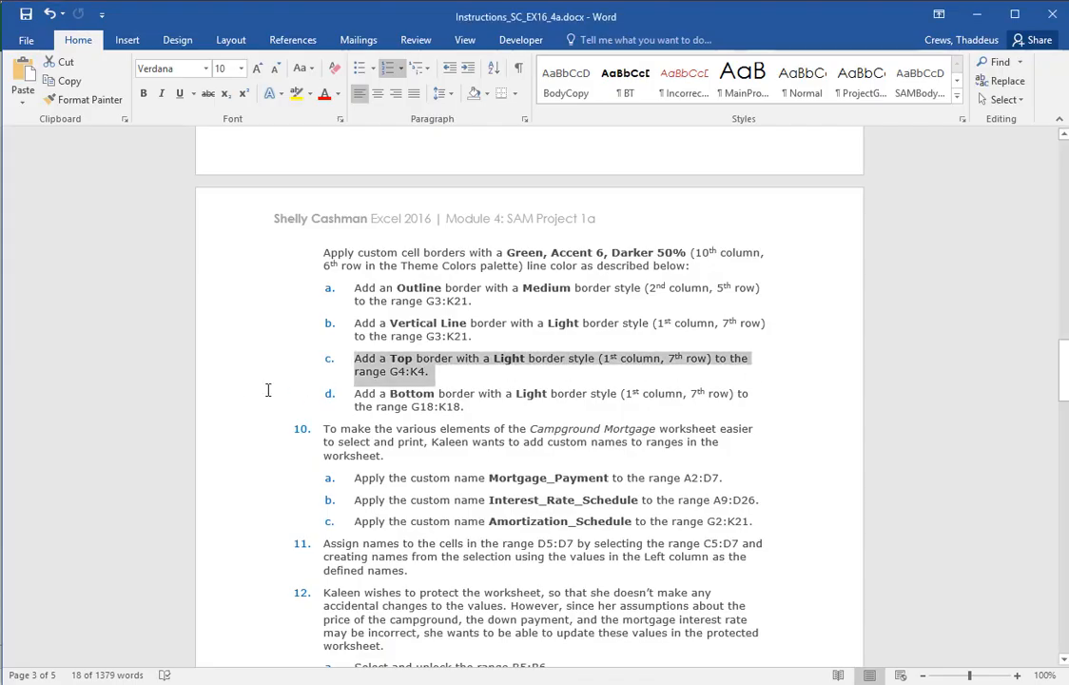
pyautogui.moveTo(268, 390); pyautogui.dragTo(249, 430)
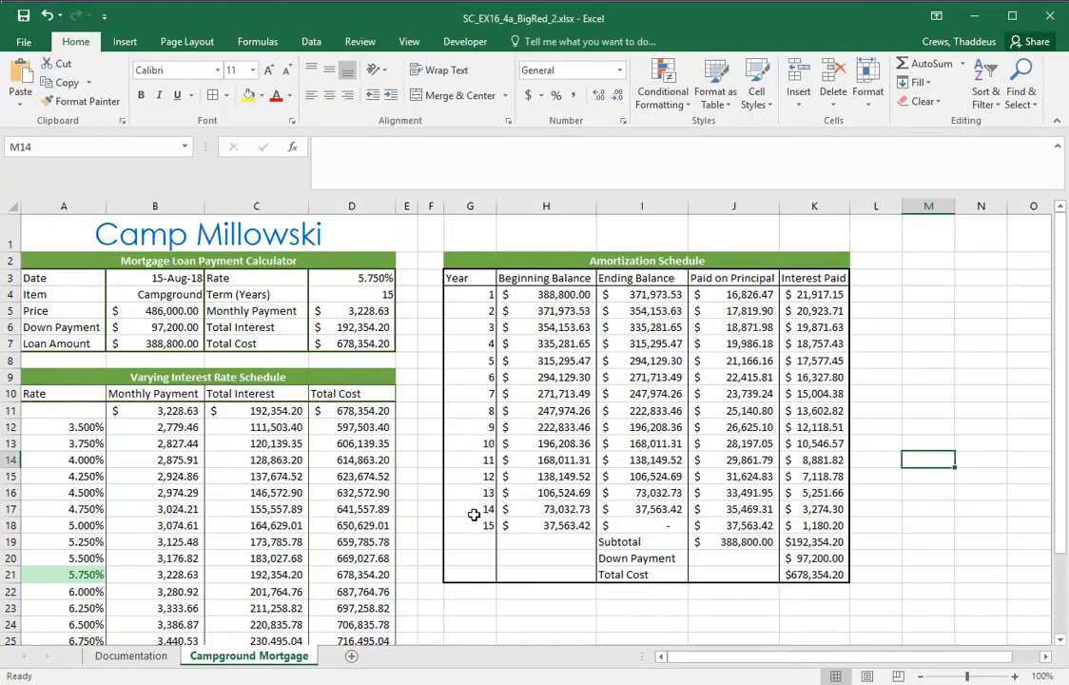
pyautogui.moveTo(473, 522); pyautogui.dragTo(818, 525)
pyautogui.click(227, 96)
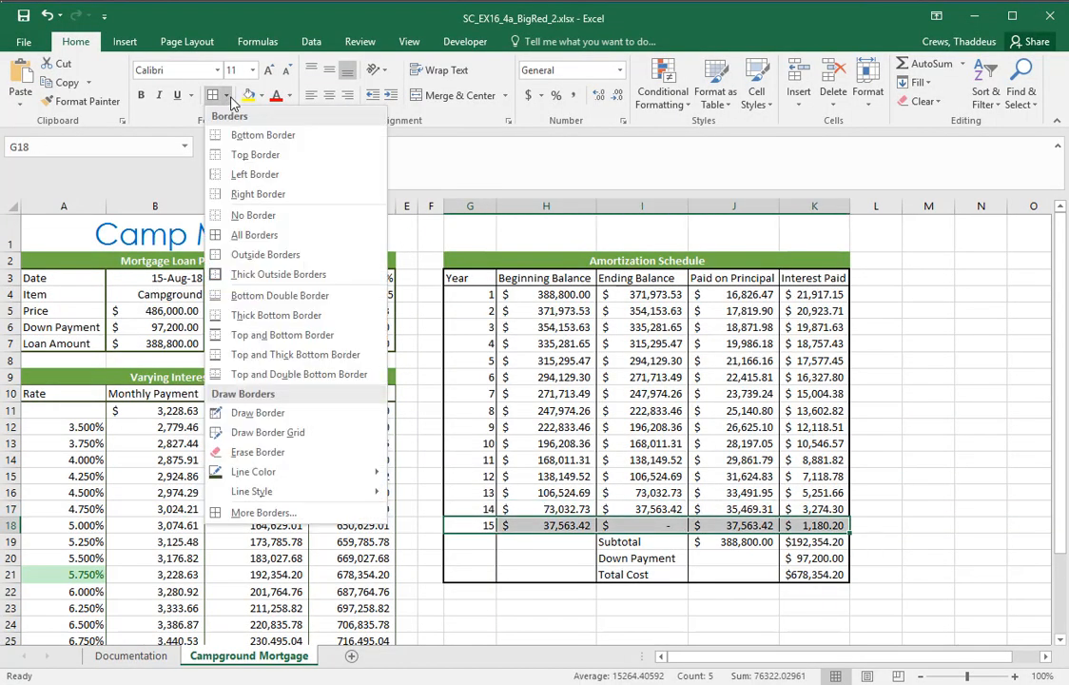
pyautogui.click(259, 514)
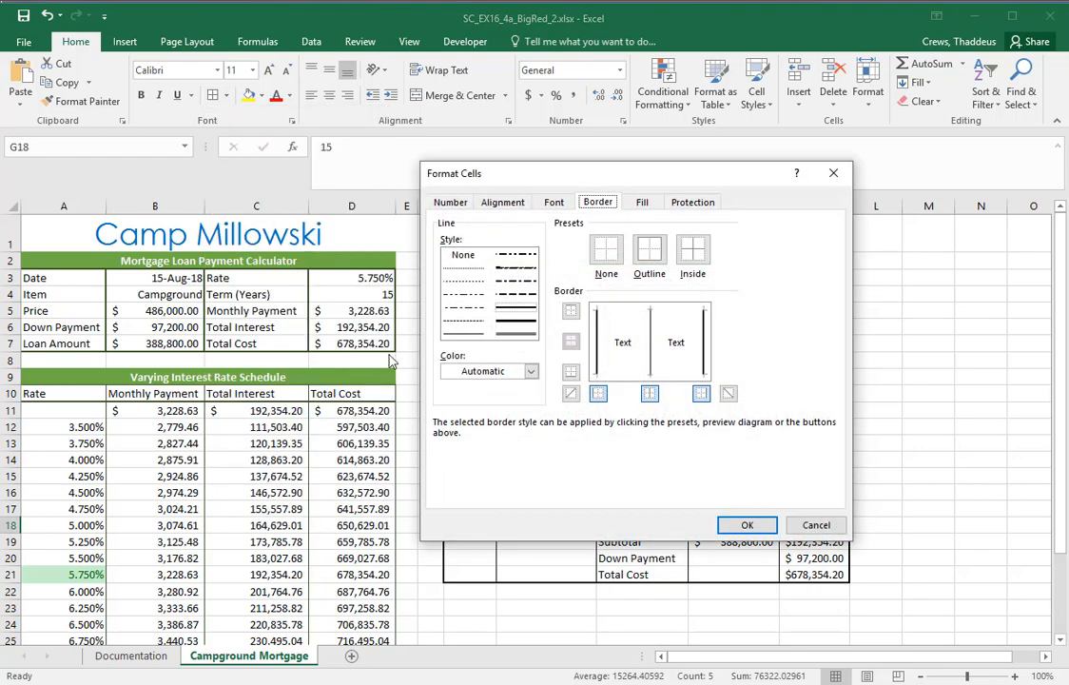
pyautogui.click(468, 336)
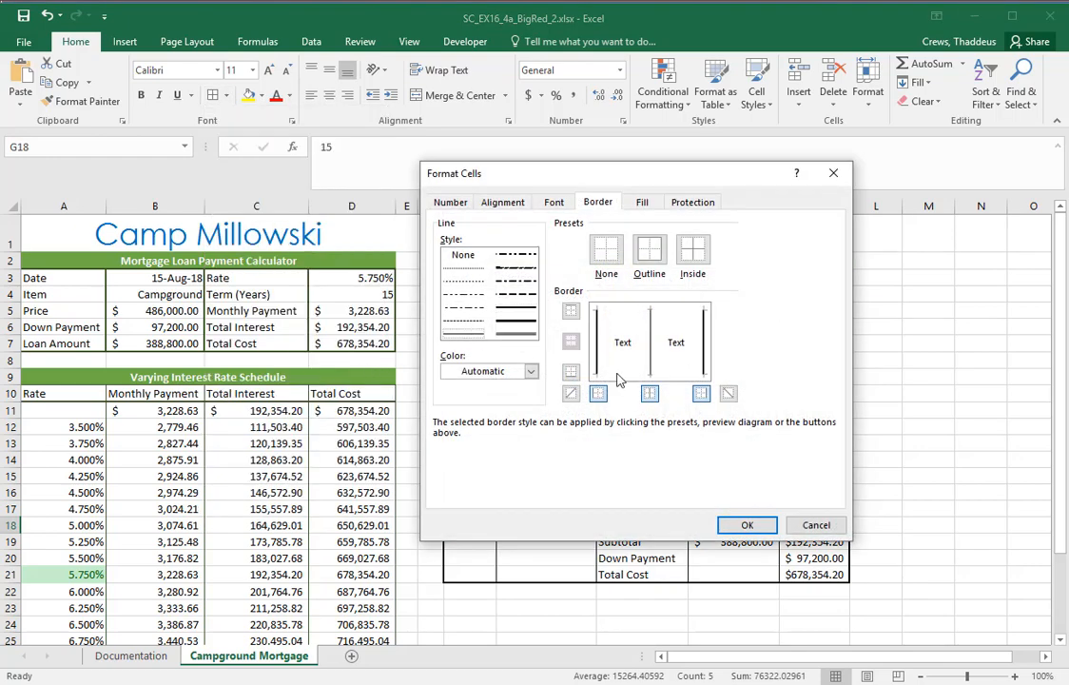
pyautogui.click(570, 371)
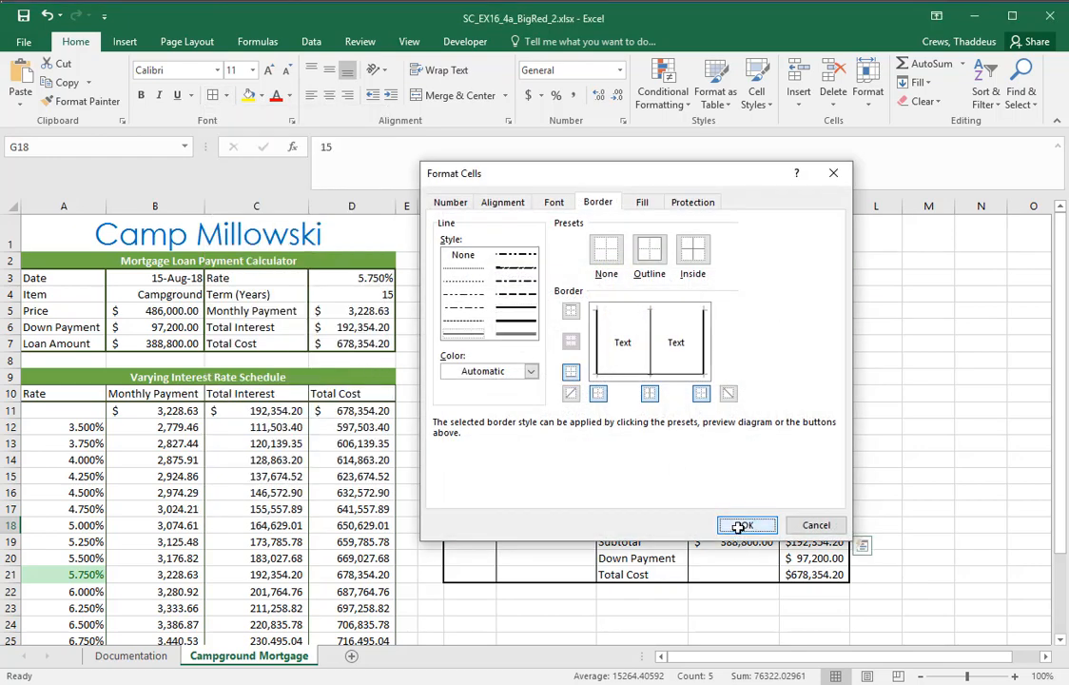
pyautogui.click(747, 525)
pyautogui.click(928, 477)
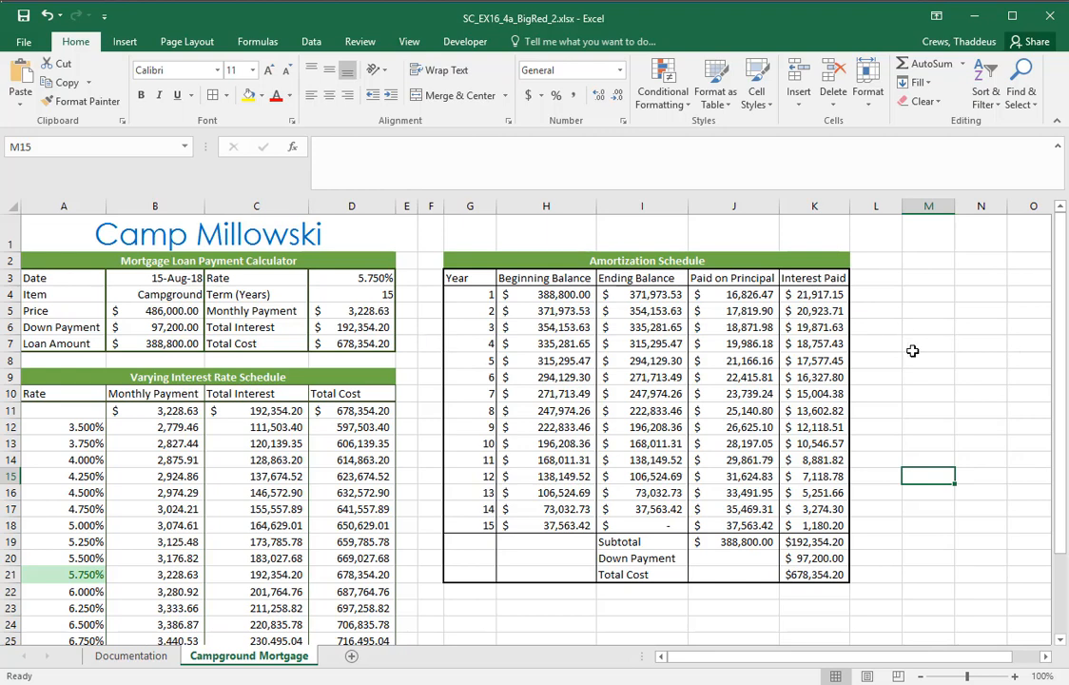
# Switch to Word, read instruction 10, and copy the custom name Mortgage_Payment from item 10a
pyautogui.hotkey('alt', 'Tab')
pyautogui.moveTo(229, 438); pyautogui.dragTo(220, 534)
pyautogui.scroll(-2, 800, 374)
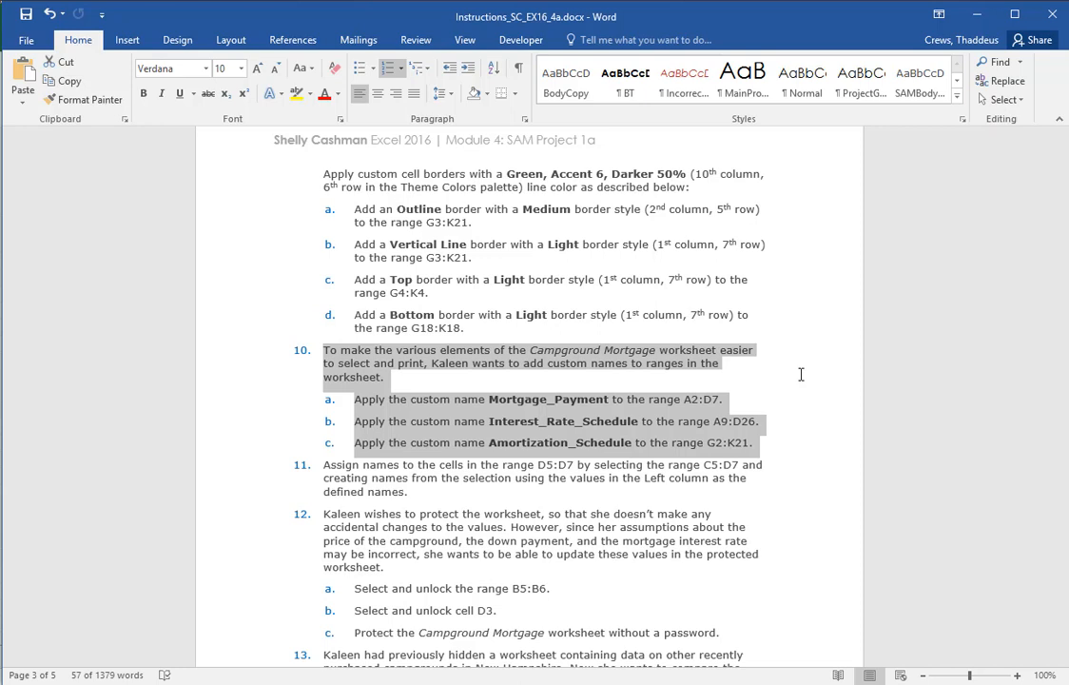
pyautogui.click(751, 421)
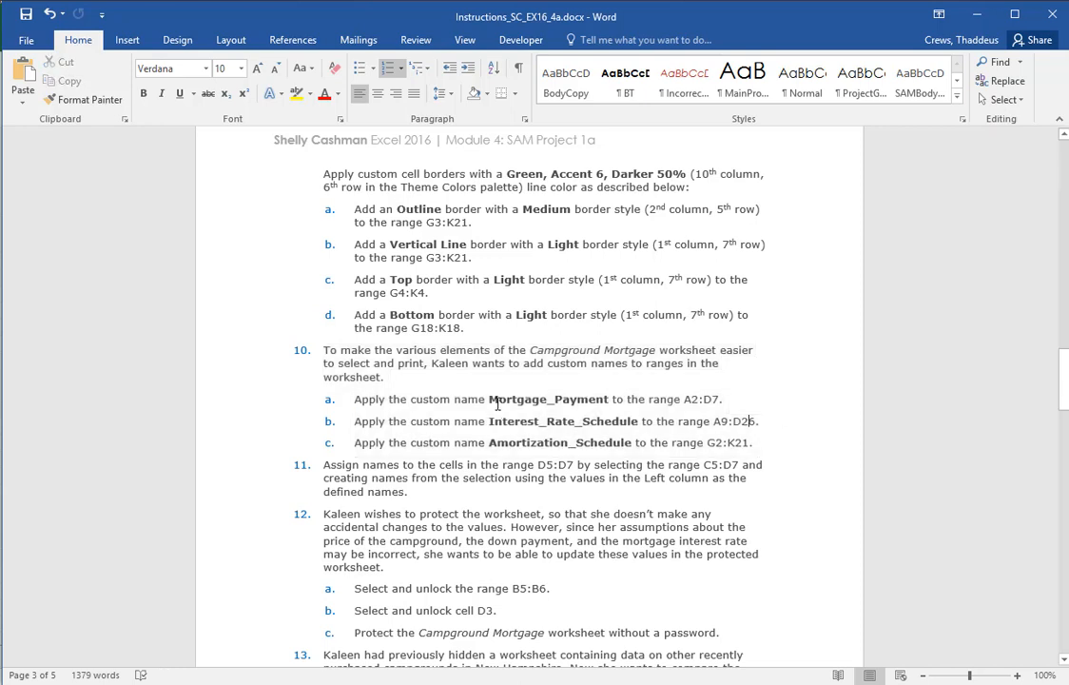
pyautogui.moveTo(489, 400); pyautogui.dragTo(625, 405)
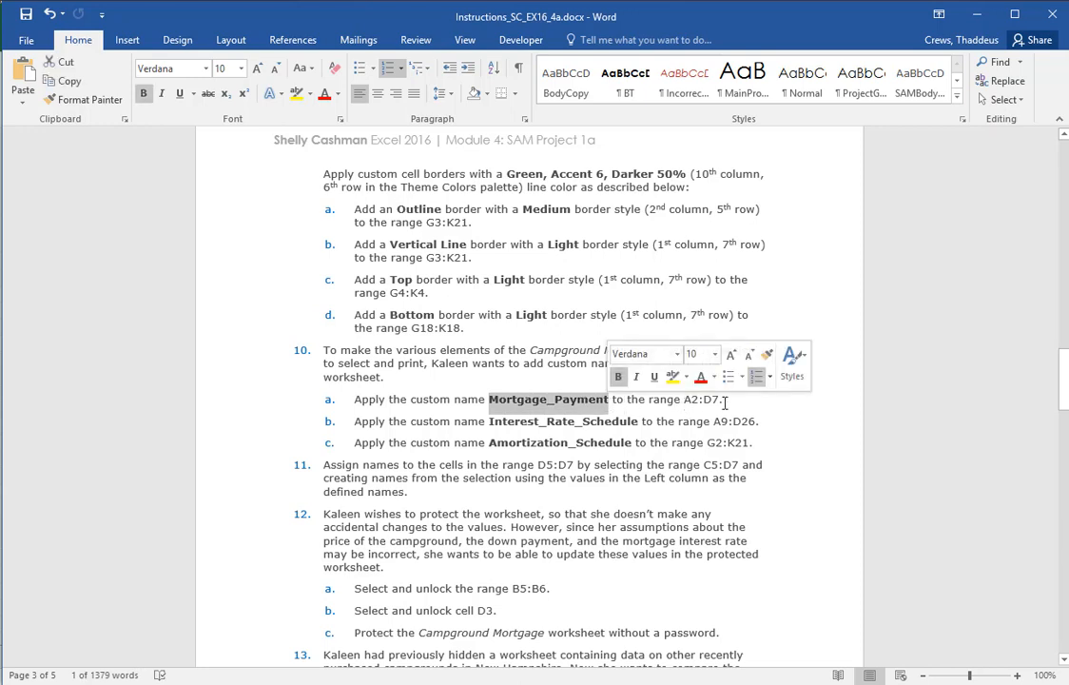
pyautogui.rightClick(536, 411)
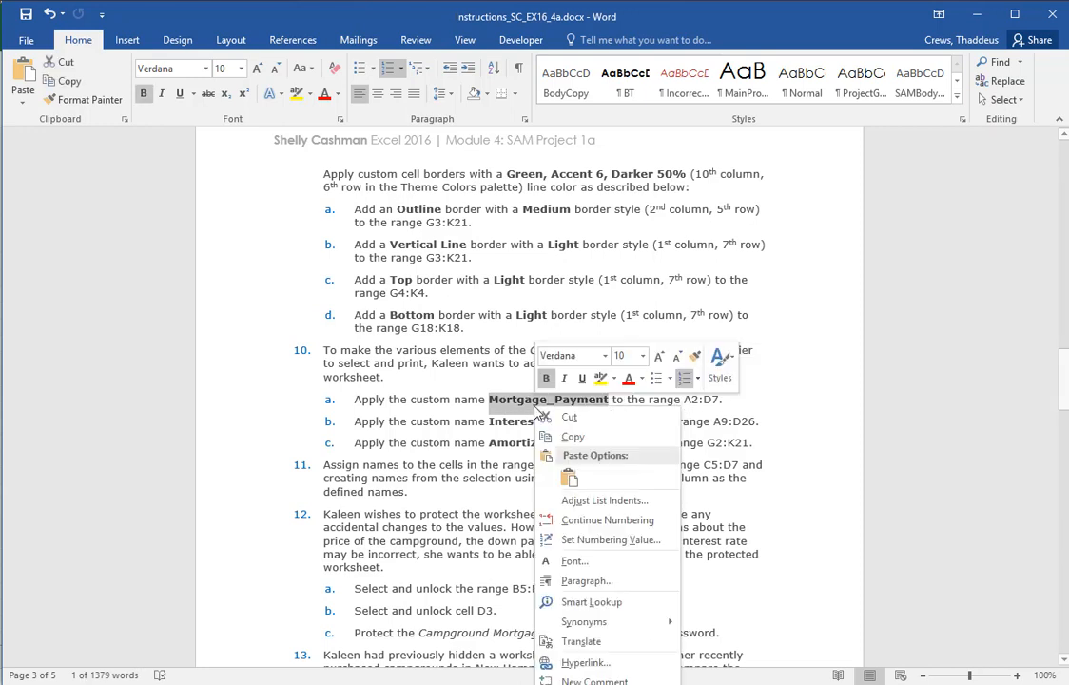
pyautogui.click(570, 436)
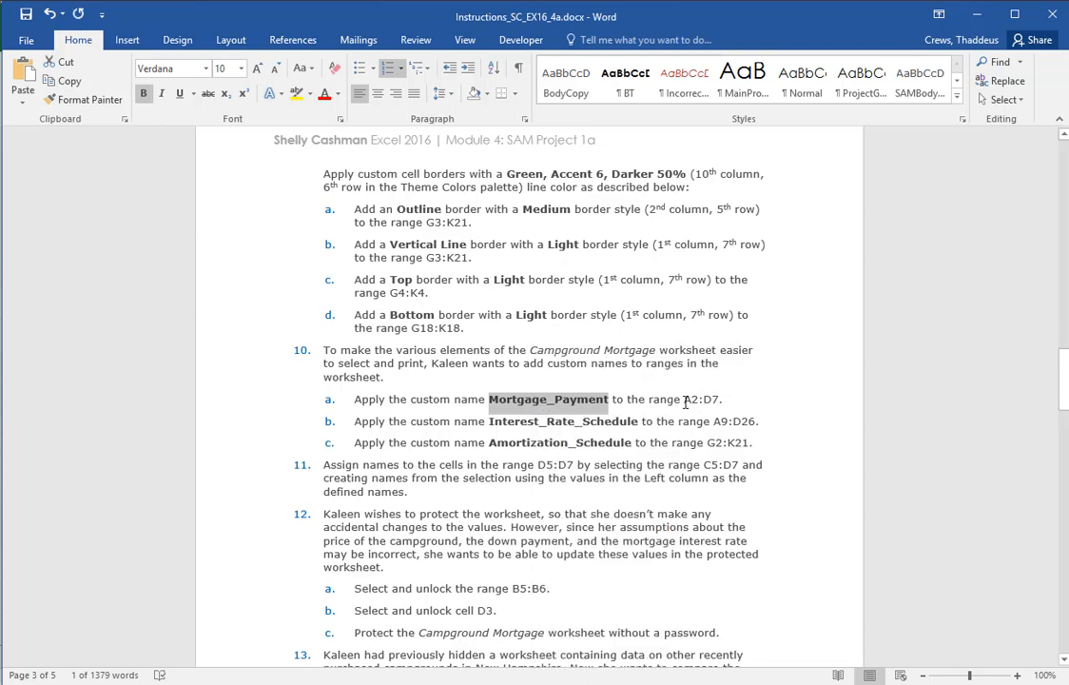
# In Excel, give the range A2:D7 on the Campground Mortgage sheet the custom name Mortgage_Payment
pyautogui.hotkey('alt', 'Tab')
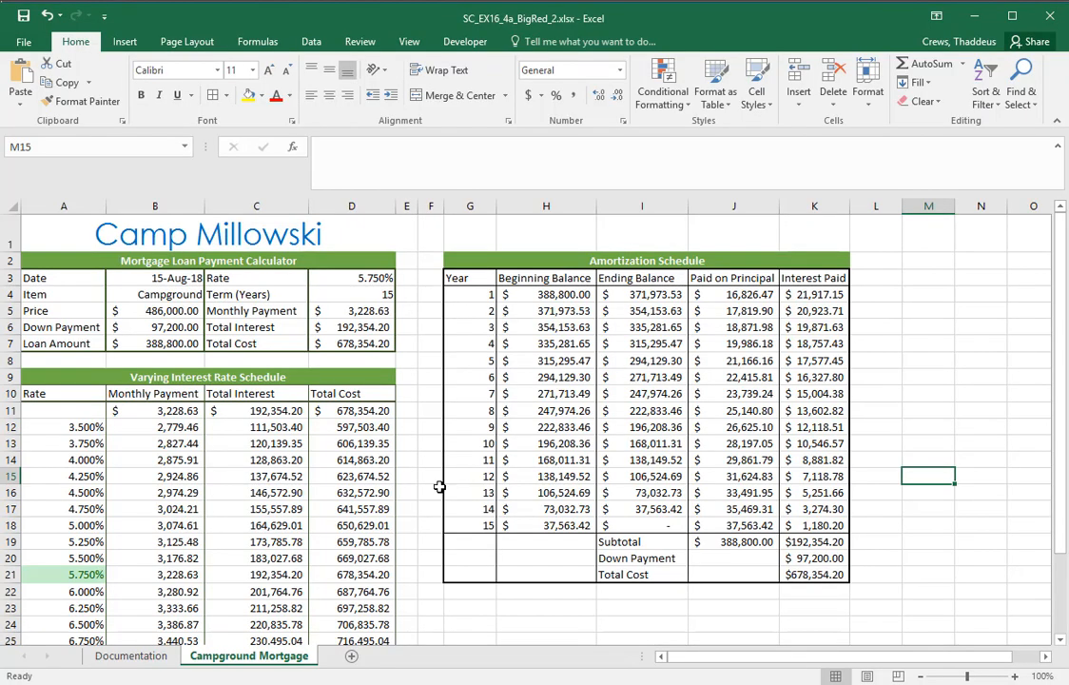
pyautogui.click(43, 259)
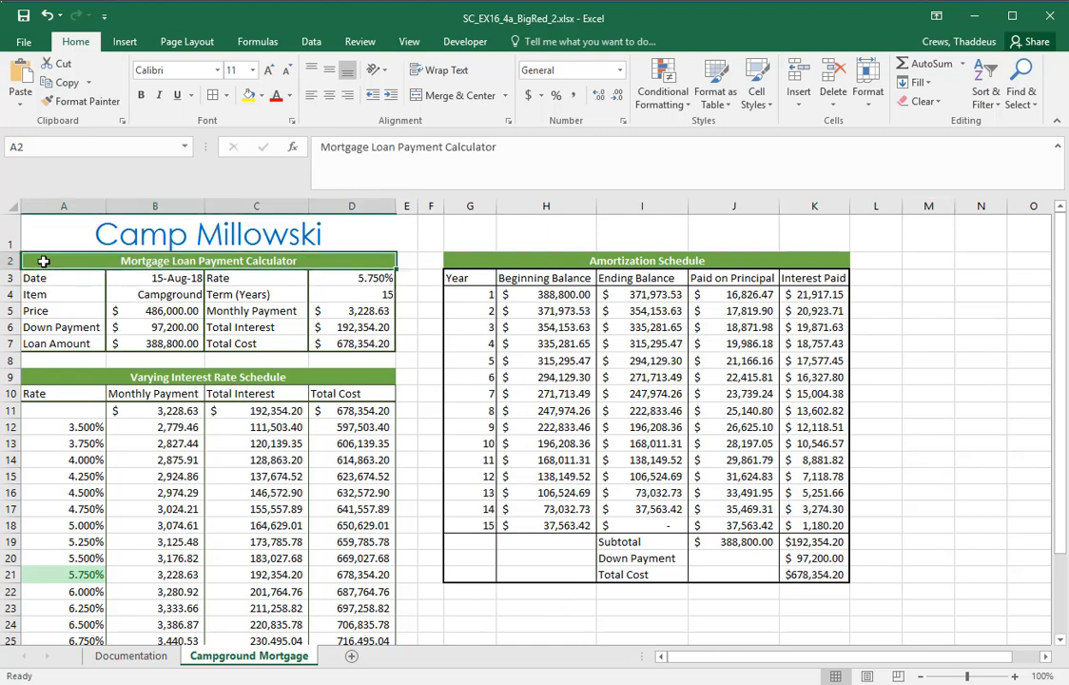
pyautogui.moveTo(250, 270); pyautogui.dragTo(366, 344)
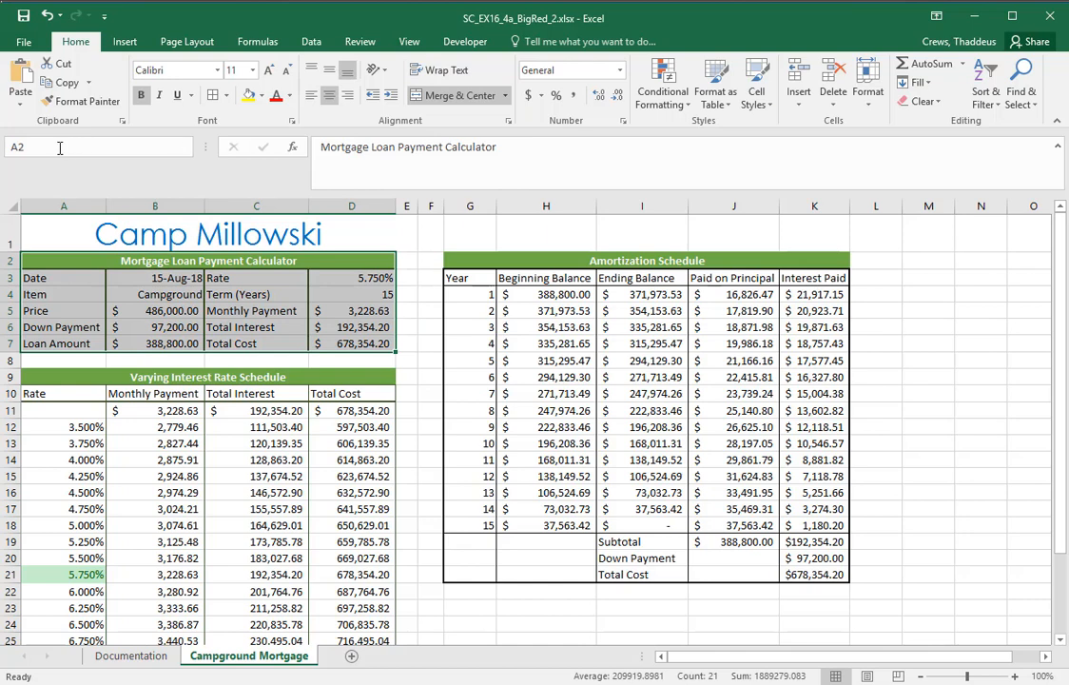
pyautogui.click(156, 147)
pyautogui.press('BackSpace')
pyautogui.write('Mortgage_Payment')
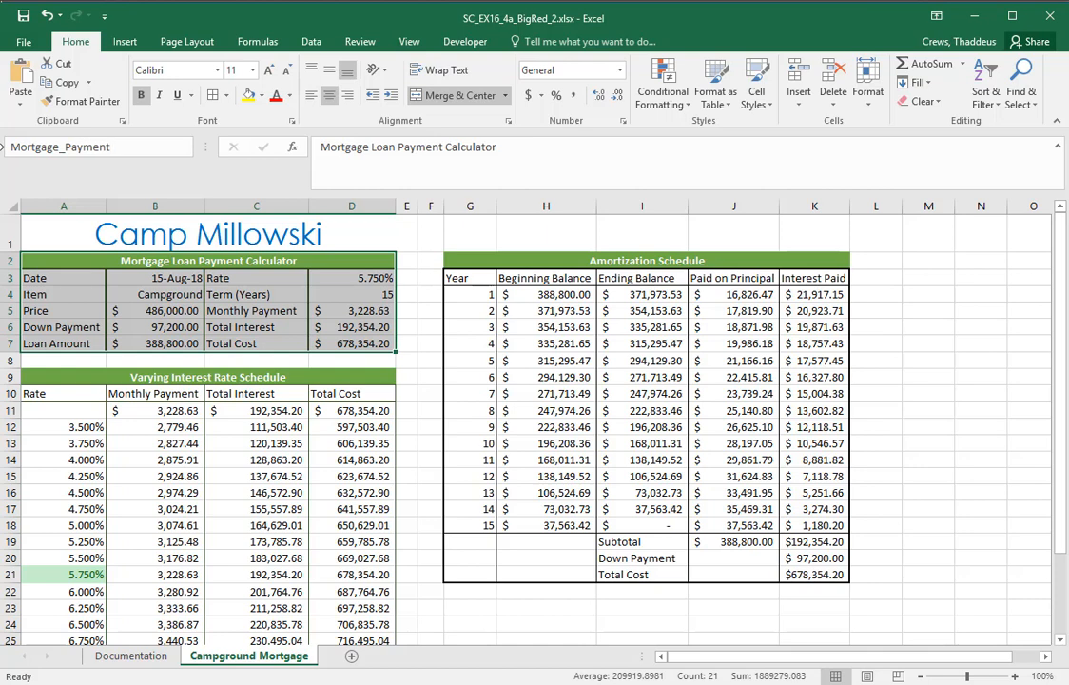
pyautogui.press('Return')
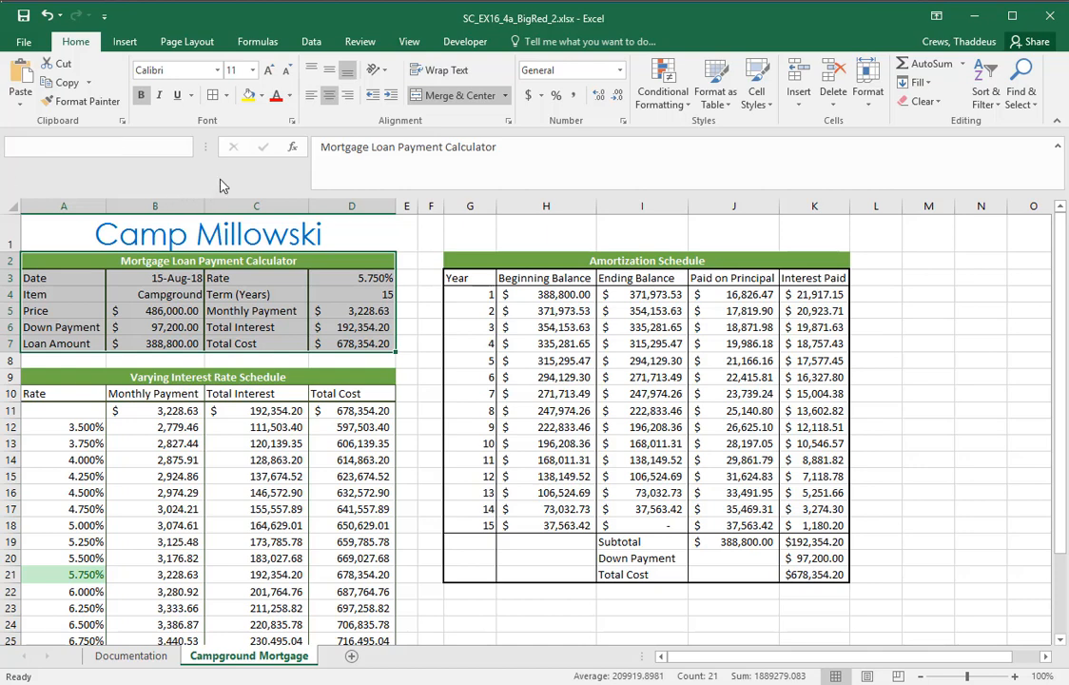
# Check the defined names by jumping to Down_Payment, Loan_Amount and Mortgage_Payment in turn
pyautogui.click(388, 396)
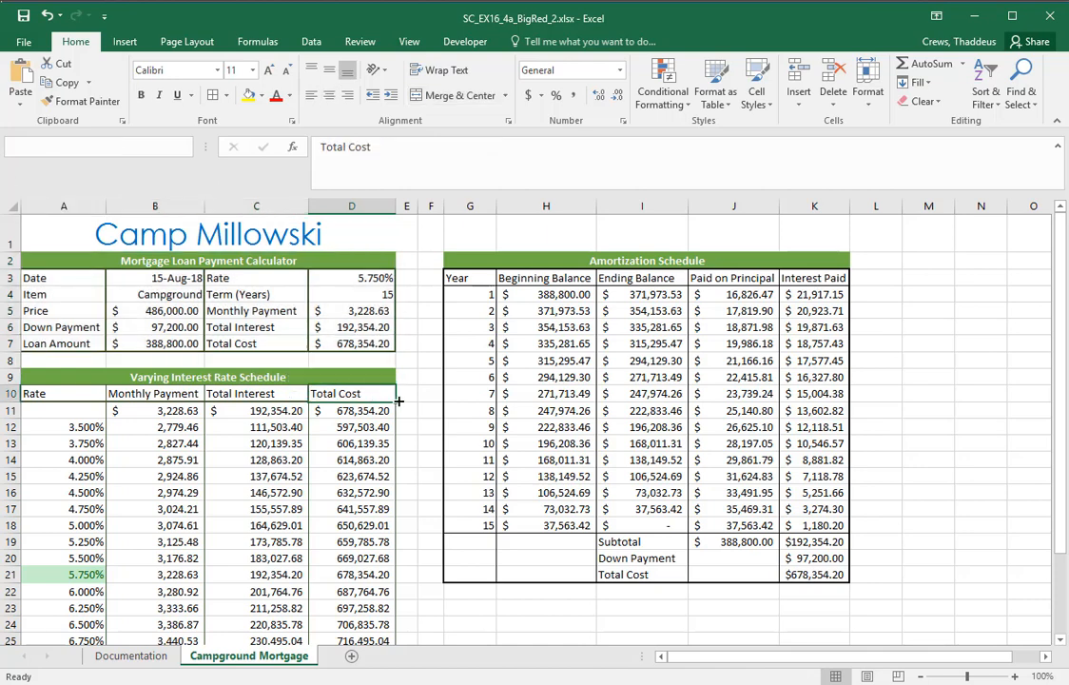
pyautogui.click(182, 146)
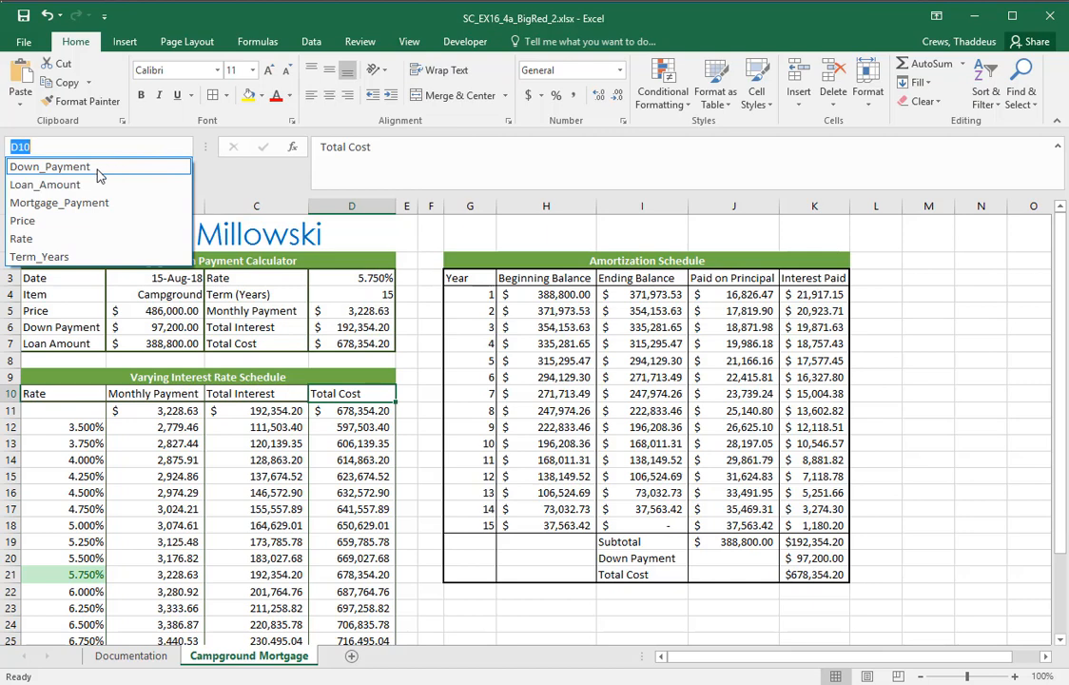
pyautogui.click(95, 168)
pyautogui.click(184, 147)
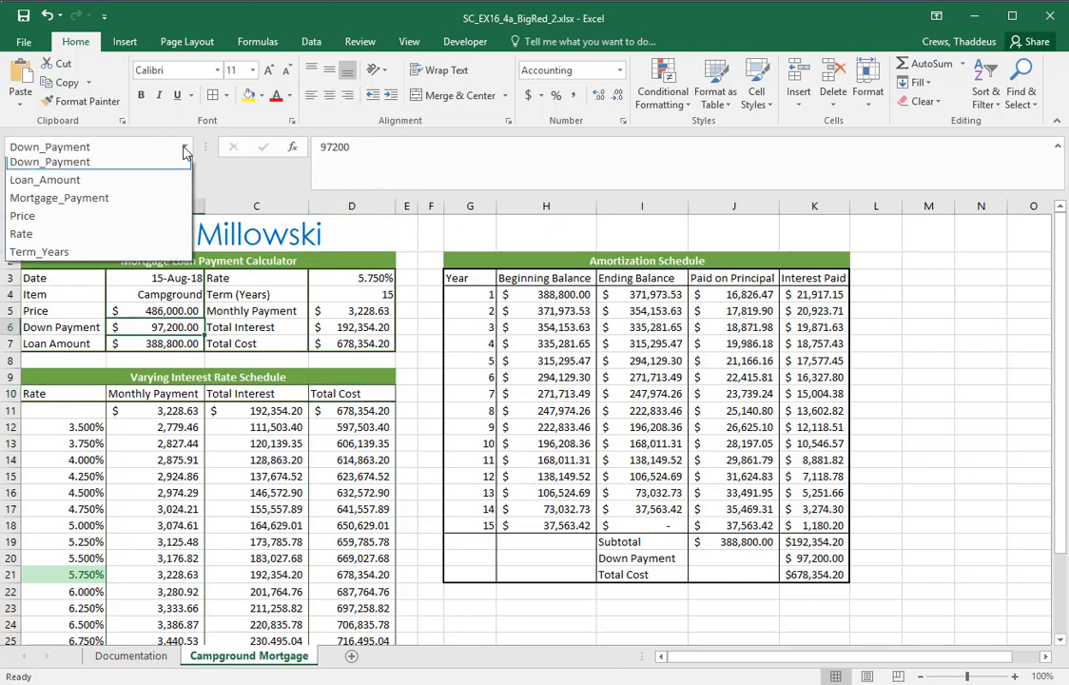
pyautogui.click(98, 184)
pyautogui.click(183, 147)
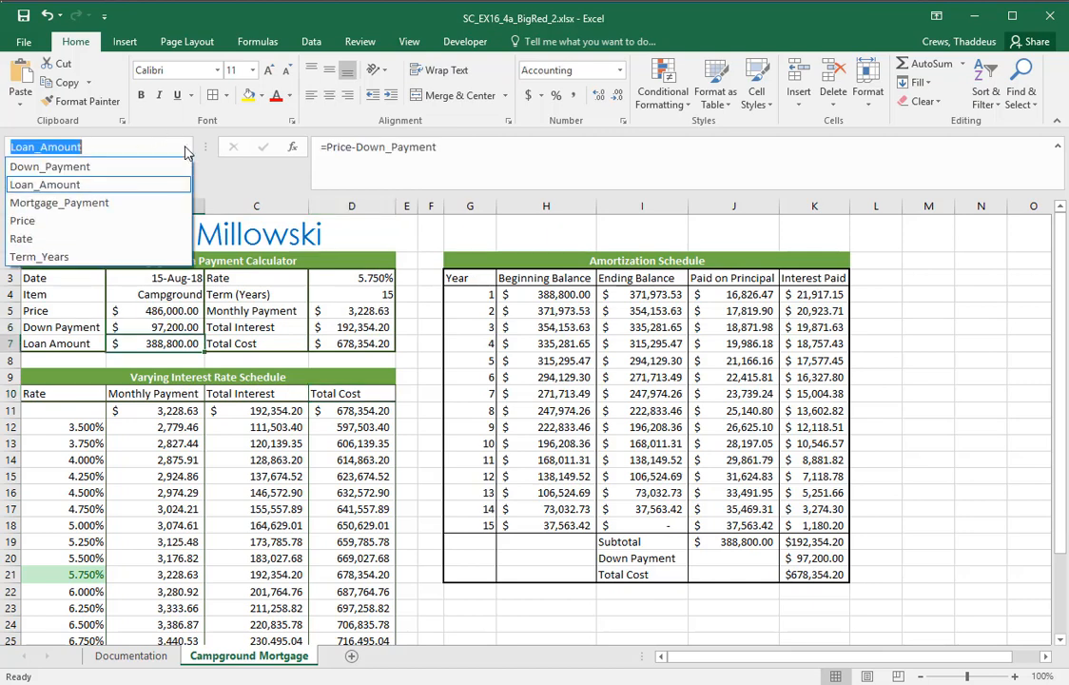
pyautogui.click(99, 202)
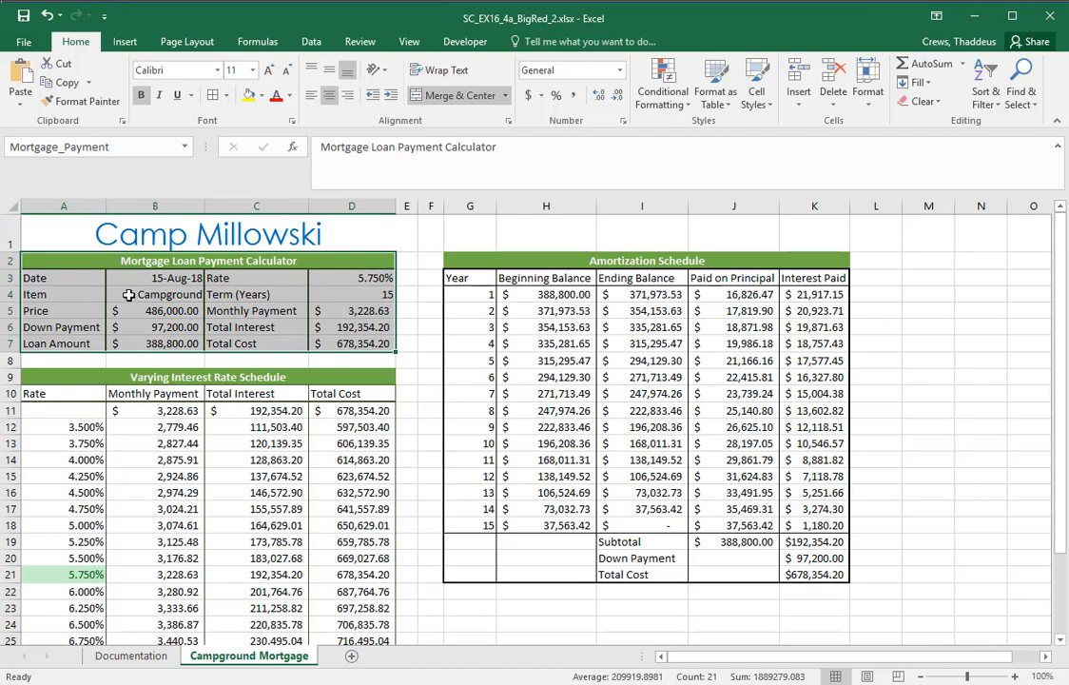
# Switch to Word and copy the custom name Interest_Rate_Schedule from instruction 10b
pyautogui.hotkey('alt', 'Tab')
pyautogui.hotkey('alt', 'Tab')
pyautogui.press('Tab')
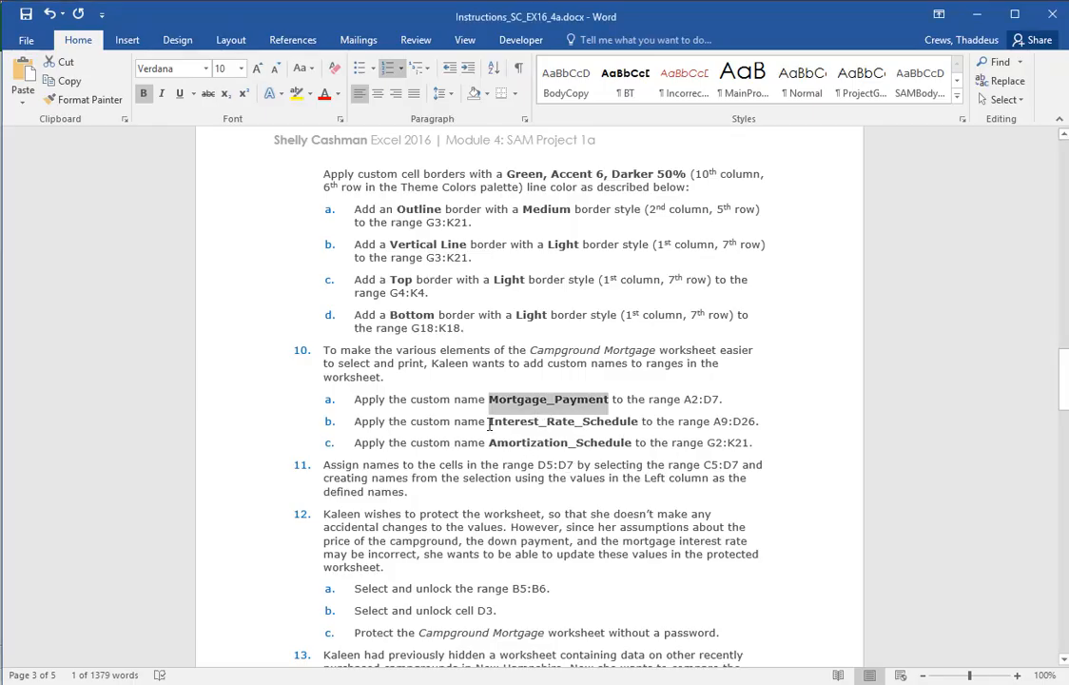
pyautogui.moveTo(490, 423); pyautogui.dragTo(627, 427)
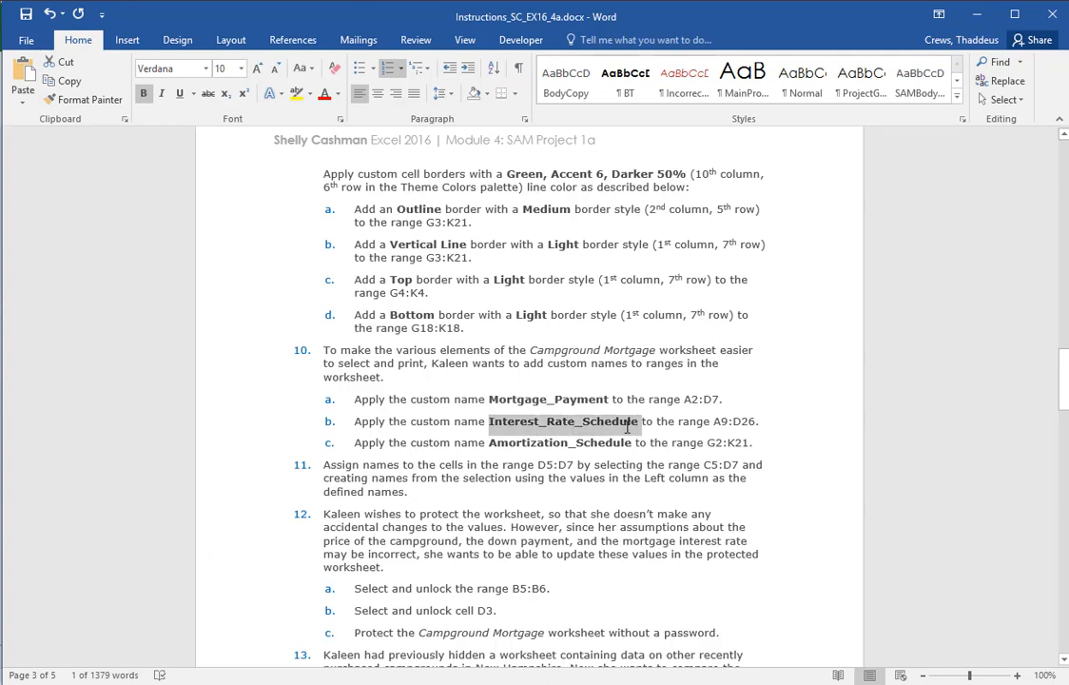
pyautogui.rightClick(613, 422)
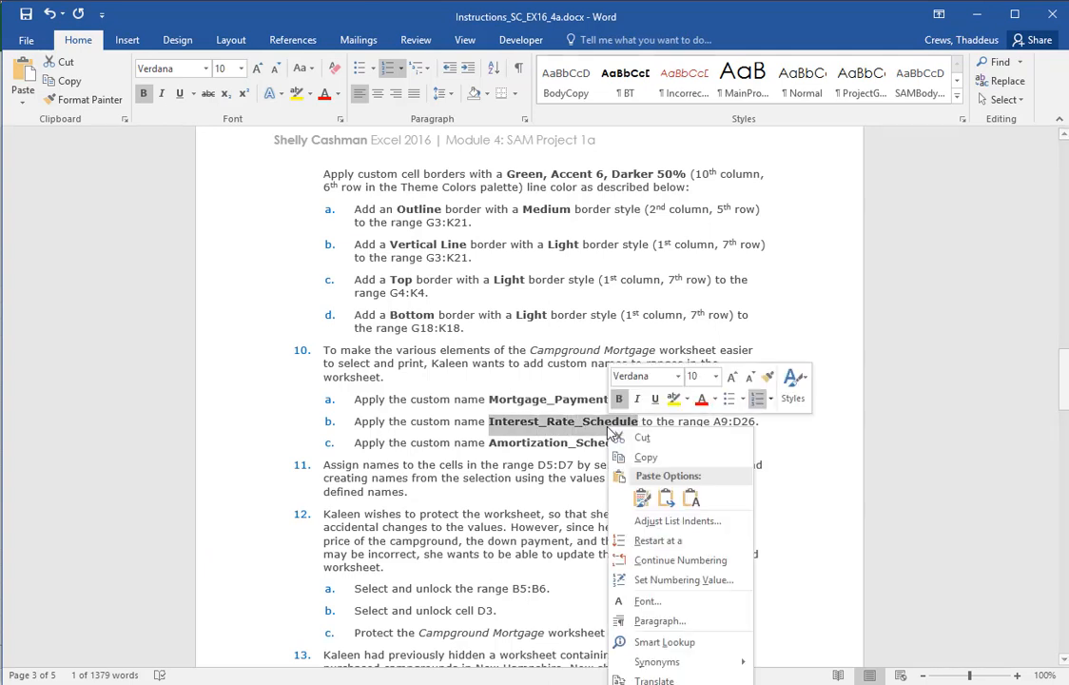
pyautogui.click(618, 456)
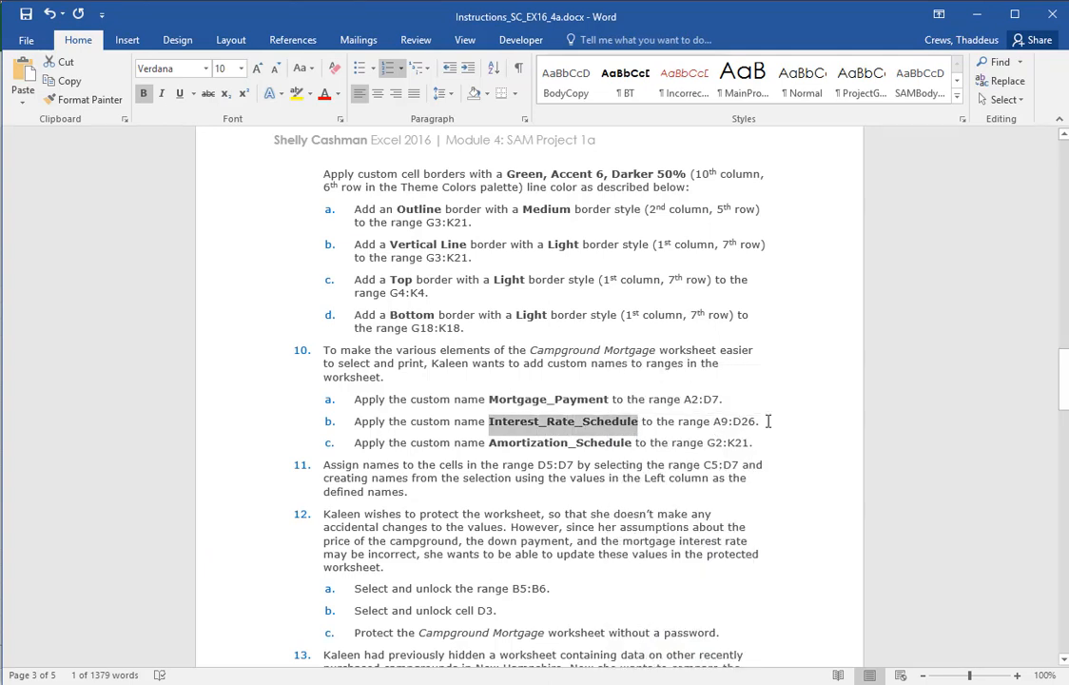
# In Excel, give the range A9:D26 the custom name Interest_Rate_Schedule
pyautogui.hotkey('alt', 'Tab')
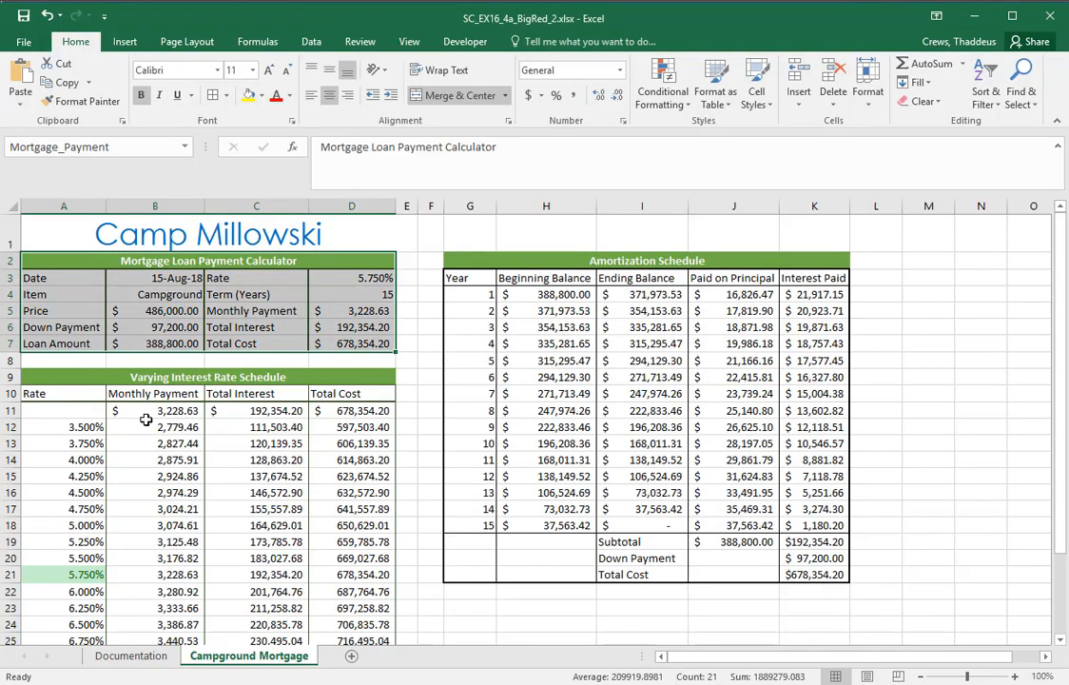
pyautogui.click(42, 381)
pyautogui.moveTo(43, 381); pyautogui.dragTo(62, 605)
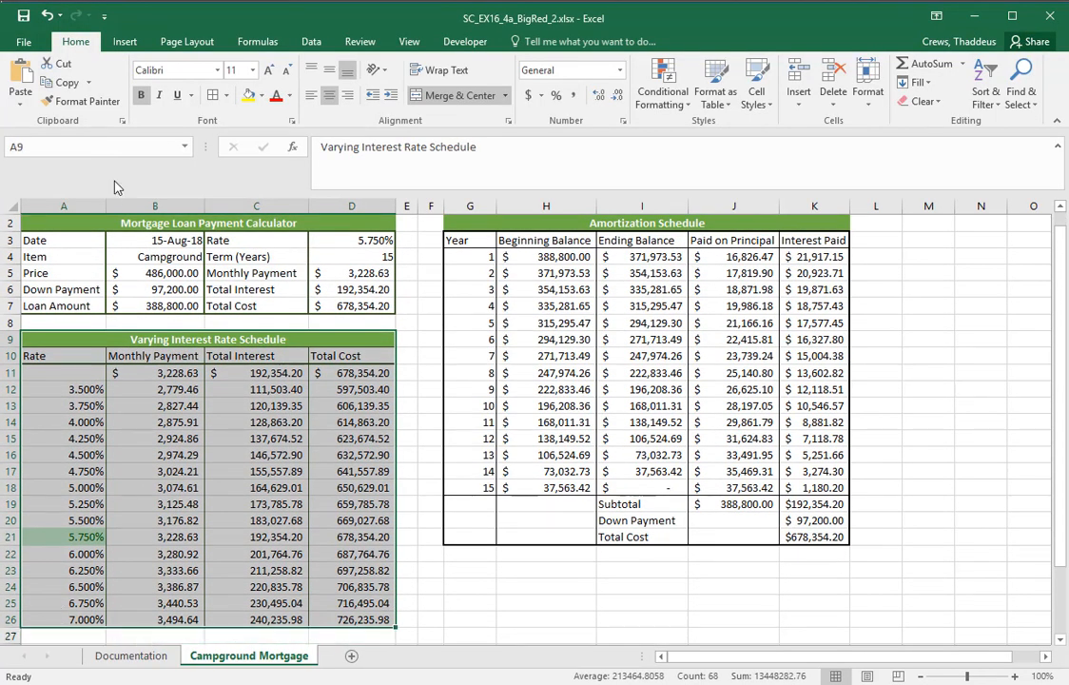
pyautogui.click(113, 147)
pyautogui.write('Interest_Rate_Schedule')
pyautogui.press('Return')
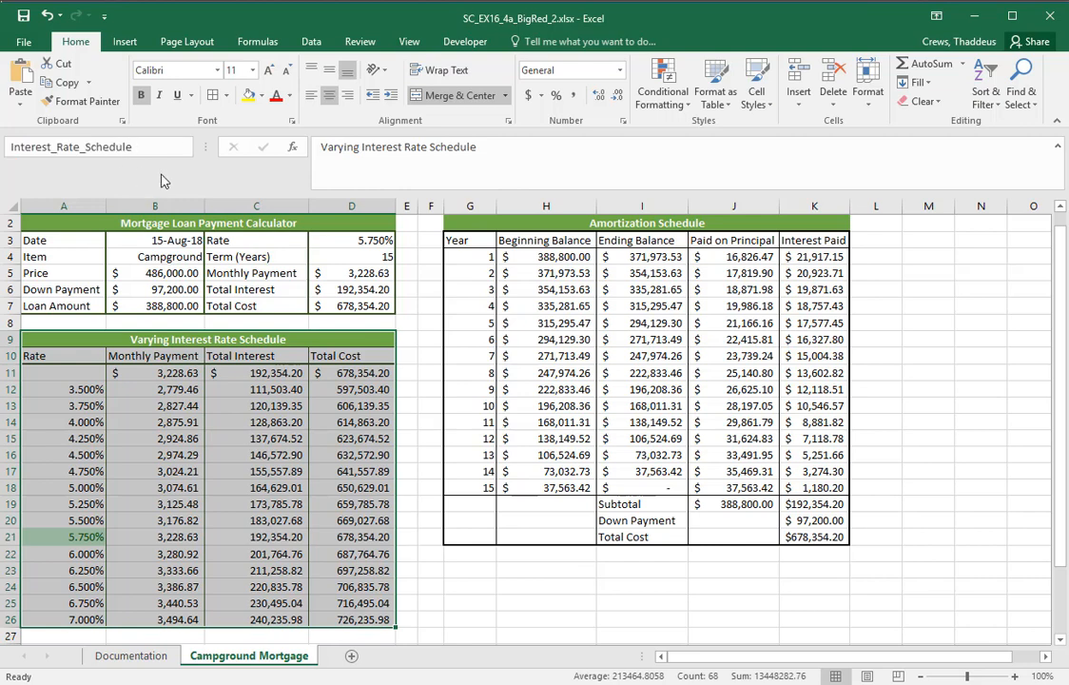
pyautogui.press('Return')
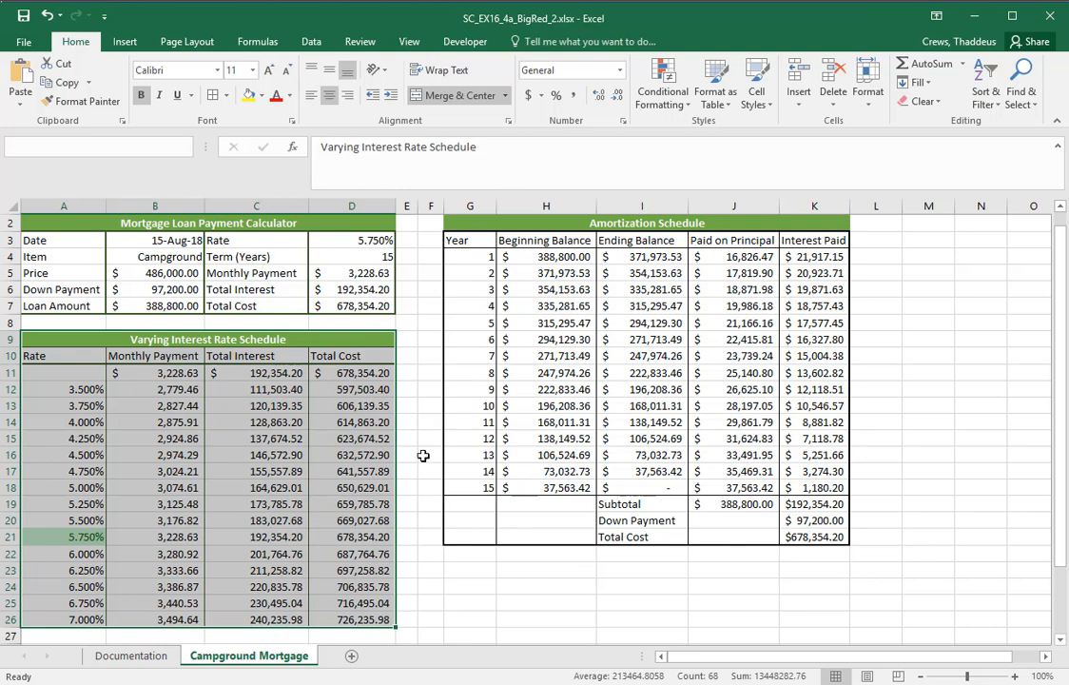
# Check the new name by jumping to Interest_Rate_Schedule from an unrelated cell
pyautogui.click(425, 455)
pyautogui.click(186, 147)
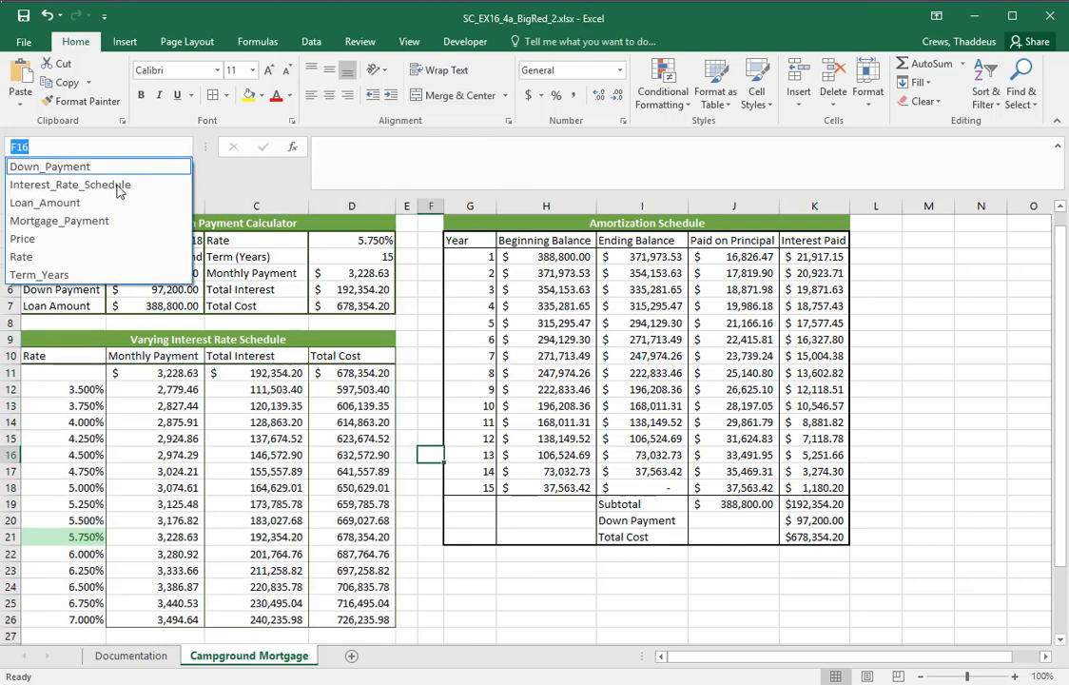
pyautogui.click(160, 181)
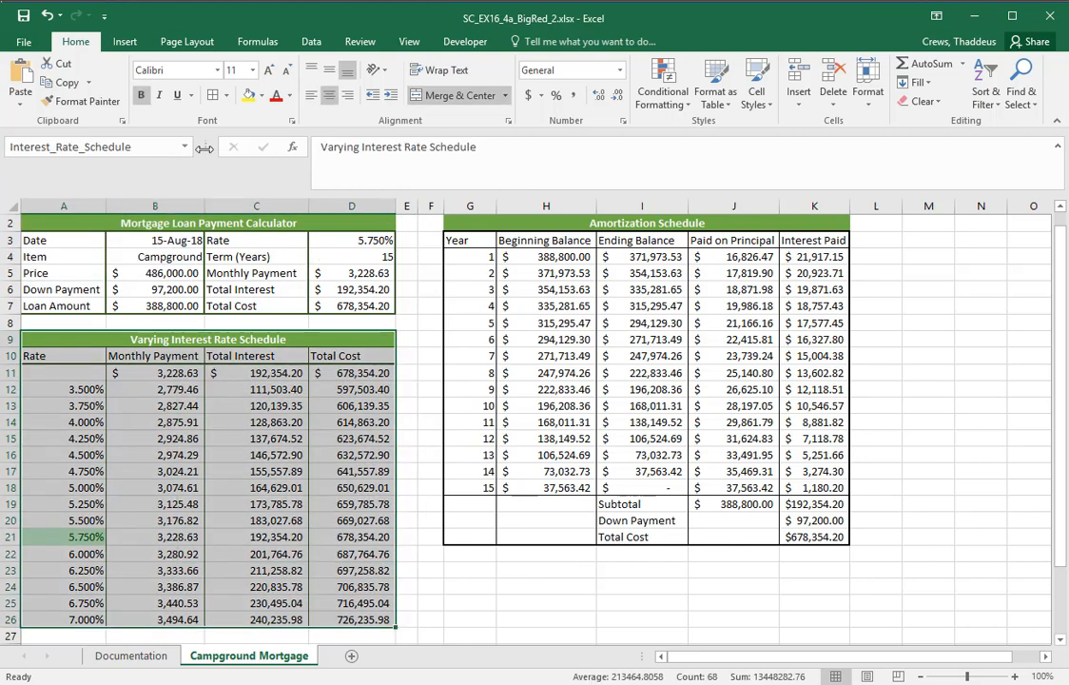
# Widen the Name Box to make room for long range names, and check its list of names
pyautogui.moveTo(204, 149); pyautogui.dragTo(248, 147)
pyautogui.click(87, 150)
pyautogui.click(87, 150)
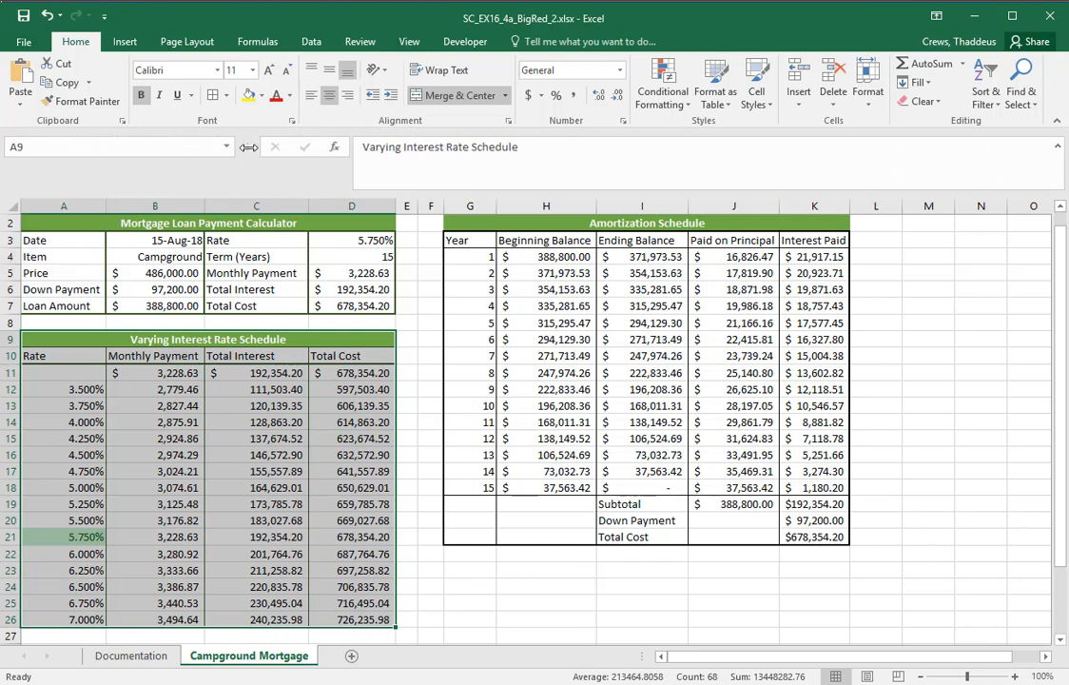
pyautogui.click(226, 147)
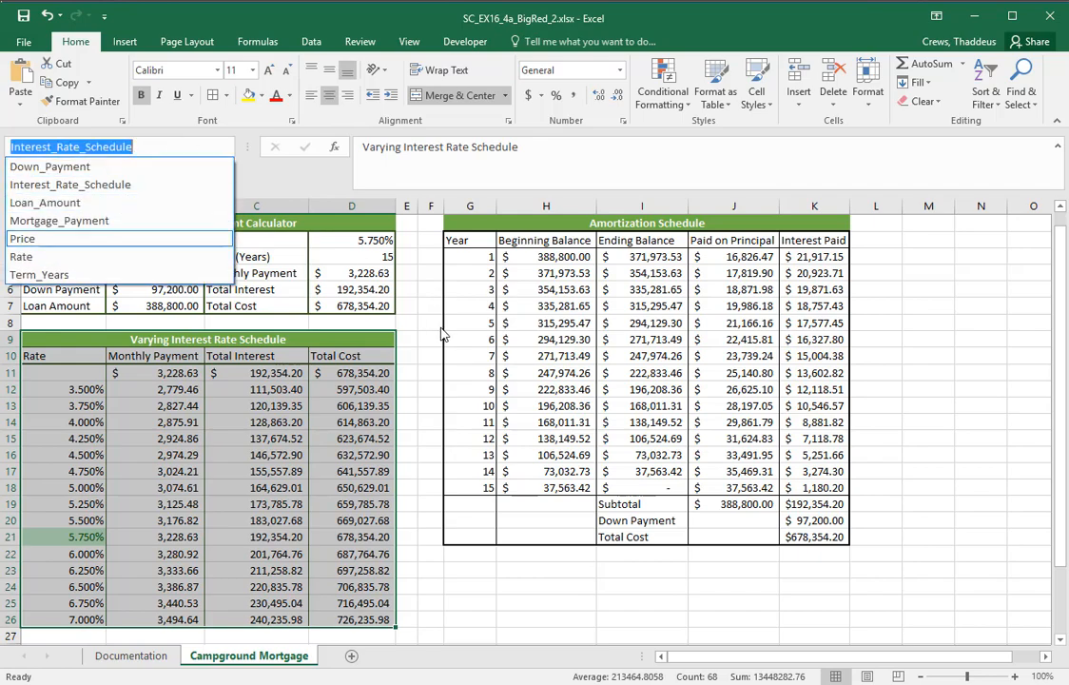
pyautogui.press('Escape')
pyautogui.press('Escape')
# Switch to Word and copy the custom name Amortization_Schedule from instruction 10c
pyautogui.hotkey('alt', 'Tab')
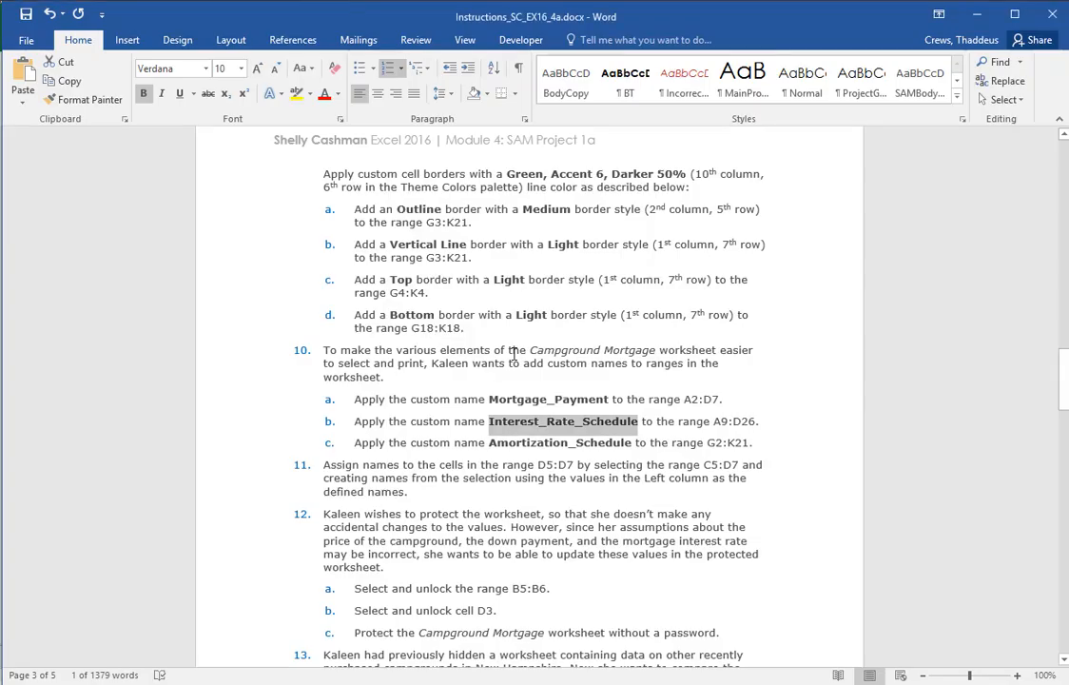
pyautogui.doubleClick(618, 443)
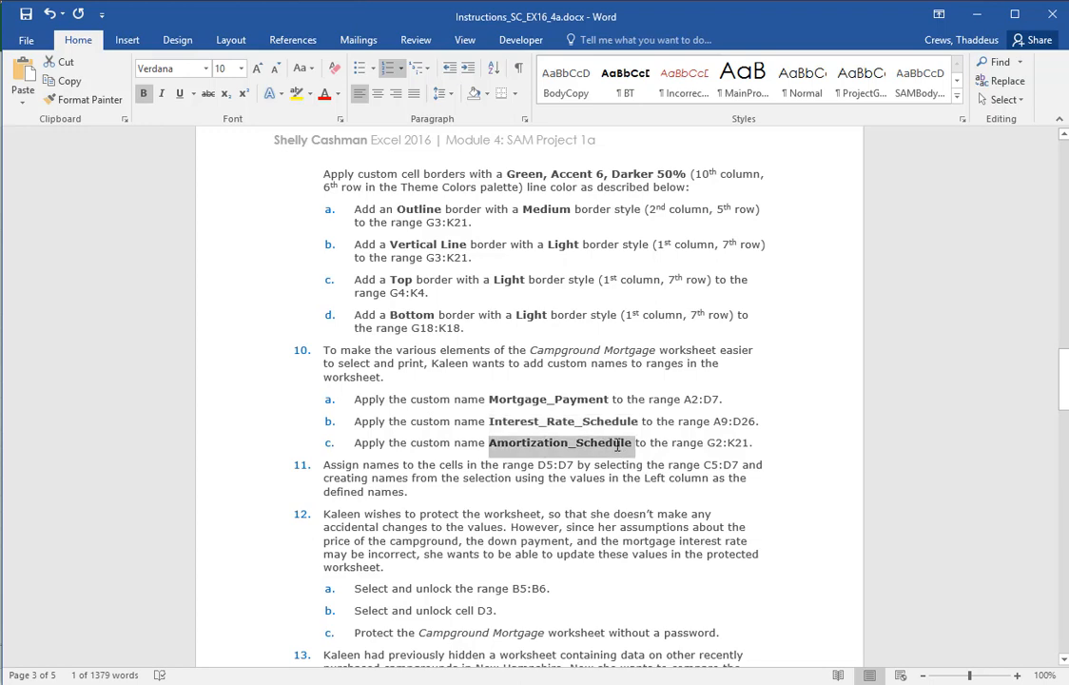
pyautogui.rightClick(628, 445)
pyautogui.click(639, 475)
# In Excel, give the range G2:K21 the custom name Amortization_Schedule
pyautogui.hotkey('alt', 'Tab')
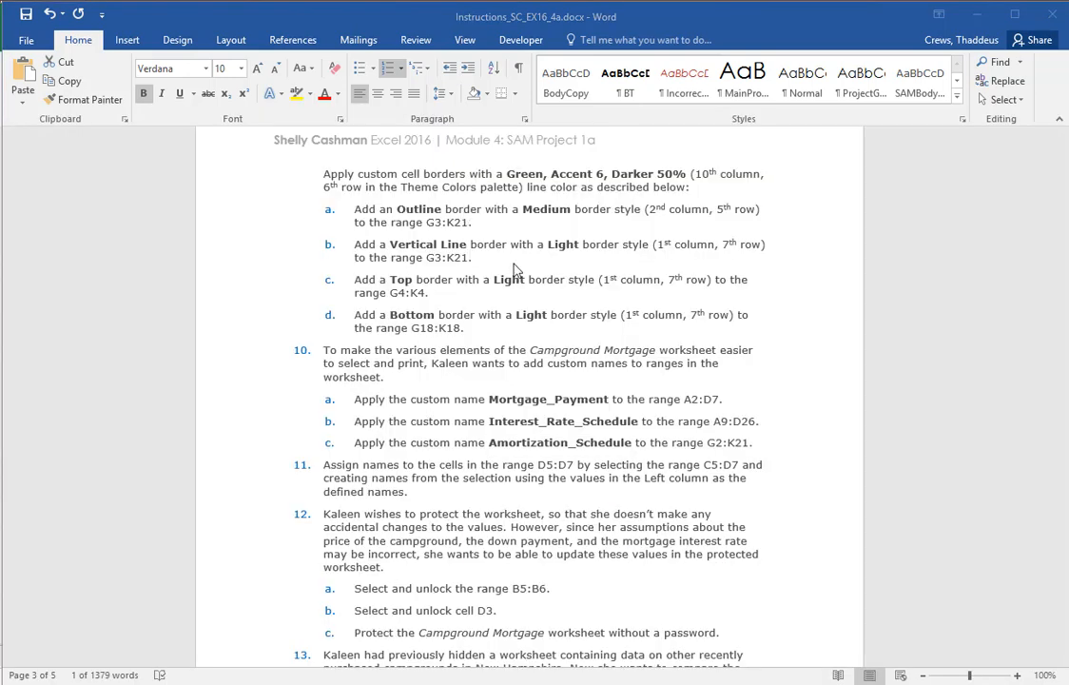
pyautogui.hotkey('alt', 'Tab')
pyautogui.moveTo(470, 226); pyautogui.dragTo(473, 530)
pyautogui.click(140, 148)
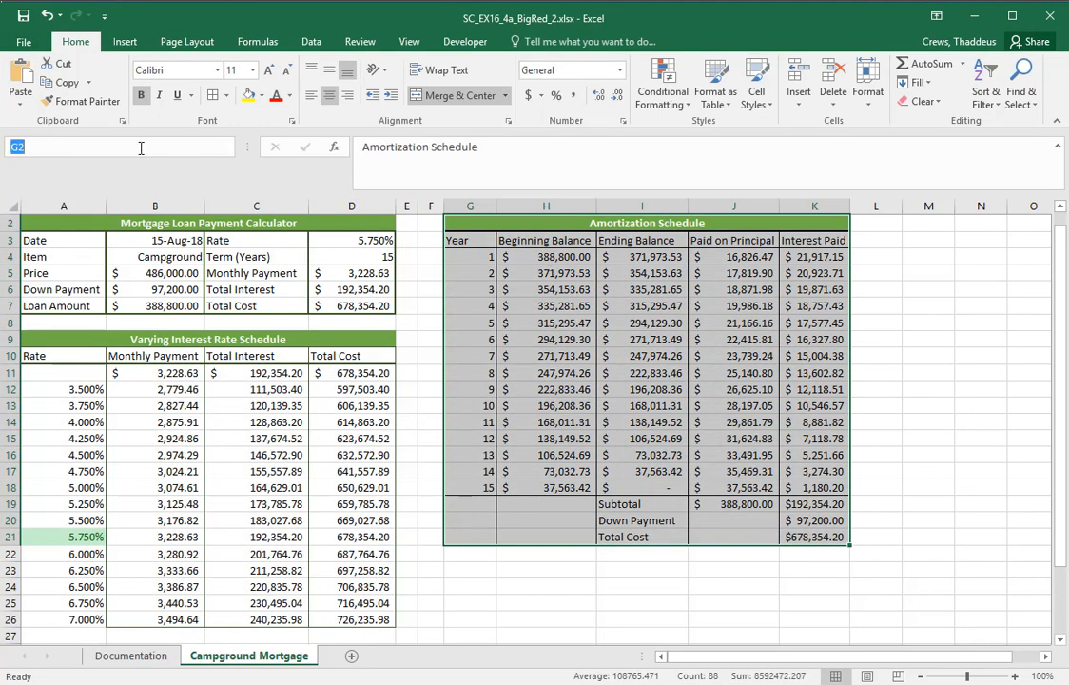
pyautogui.write('Amortization_Schedule')
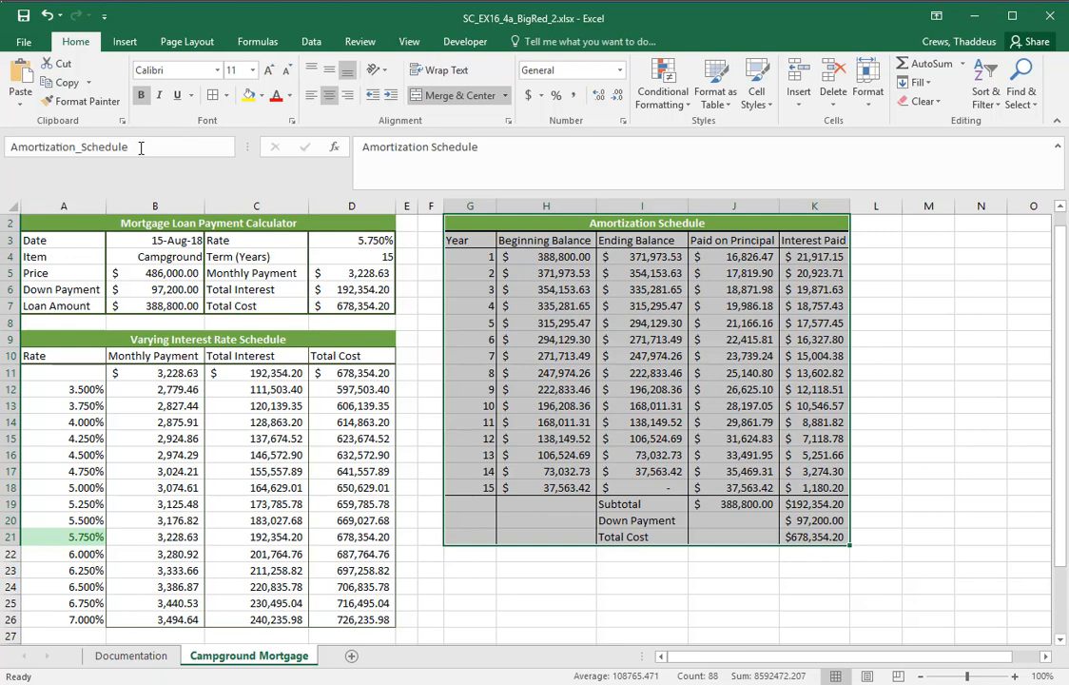
pyautogui.press('Return')
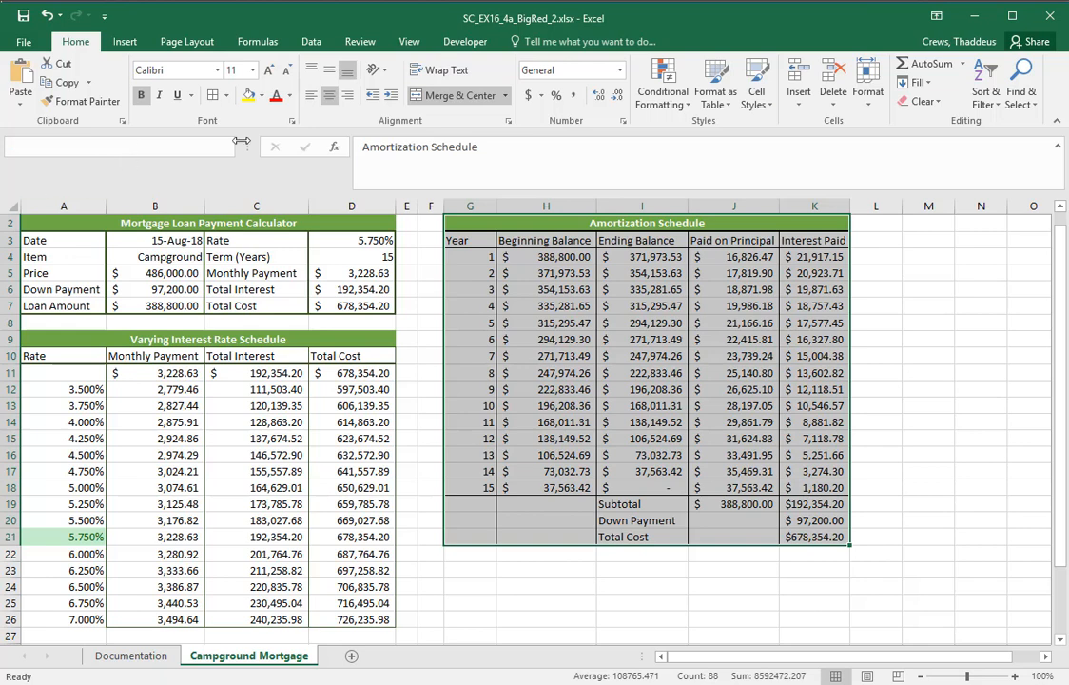
# Check the custom names by jumping to Amortization_Schedule, Mortgage_Payment and Interest_Rate_Schedule, starting from an unrelated cell
pyautogui.click(430, 337)
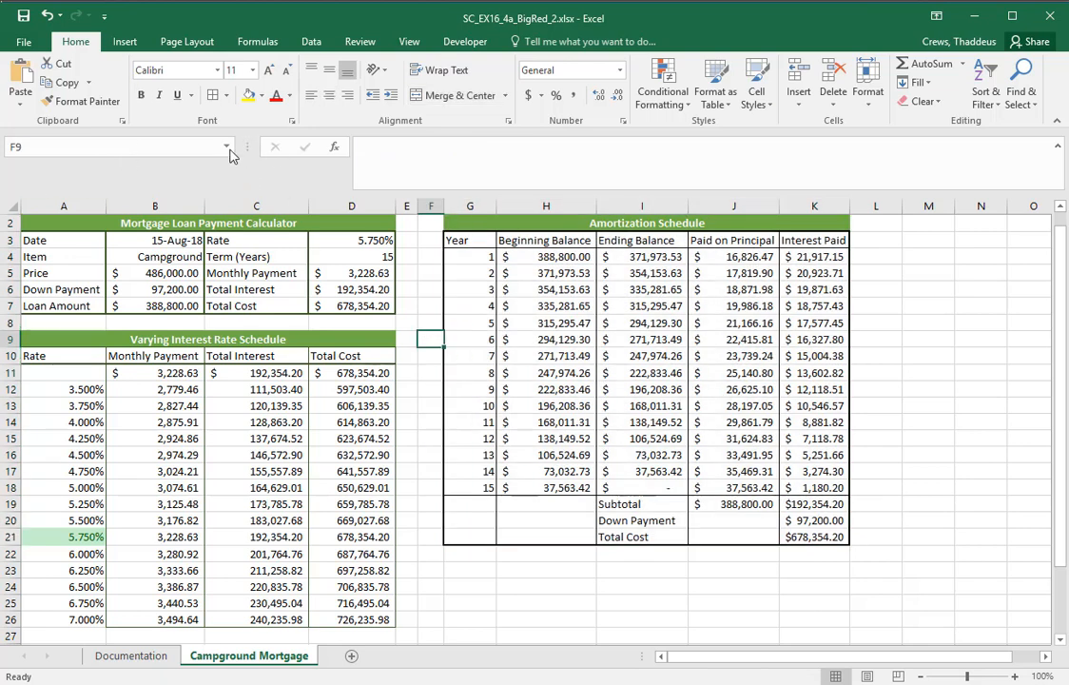
pyautogui.click(227, 146)
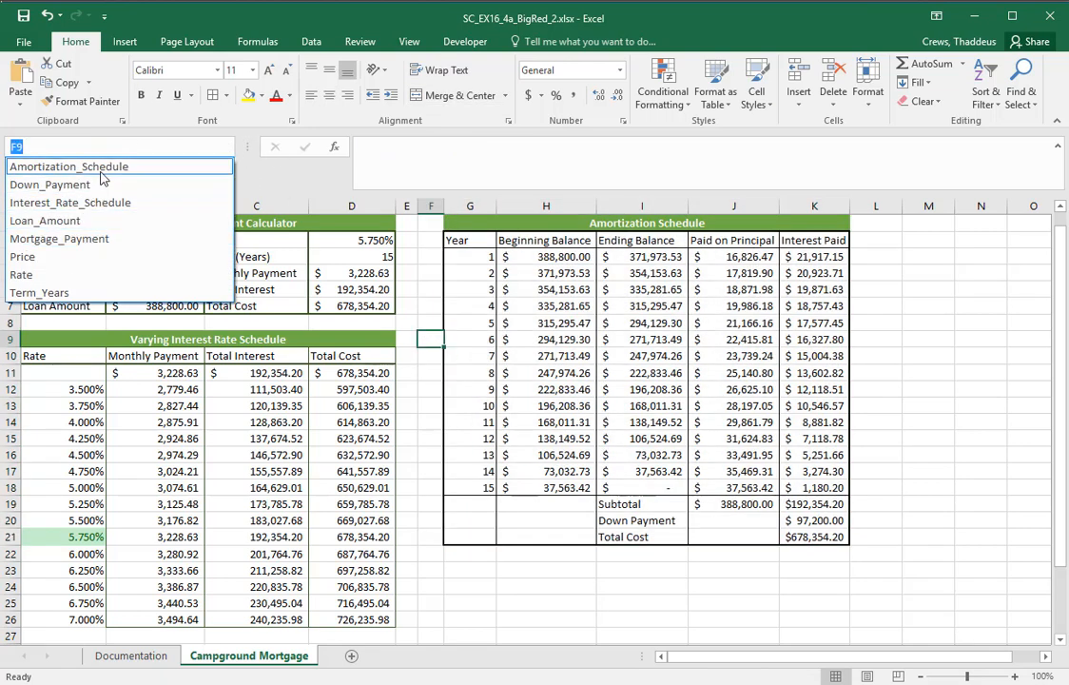
pyautogui.click(101, 173)
pyautogui.click(226, 146)
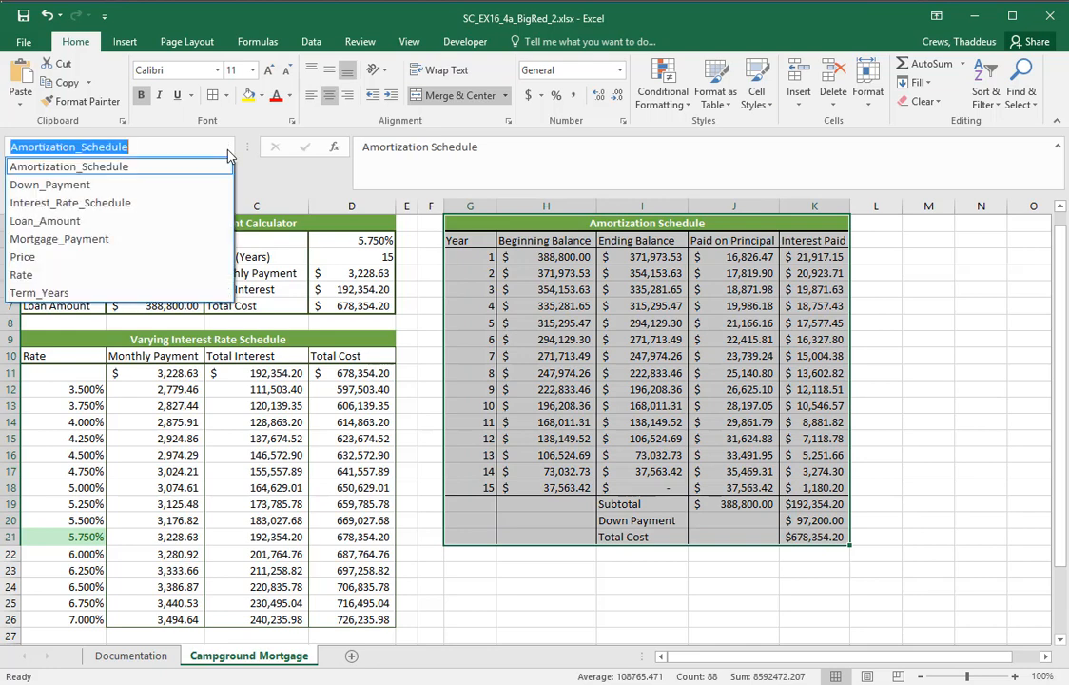
pyautogui.click(107, 239)
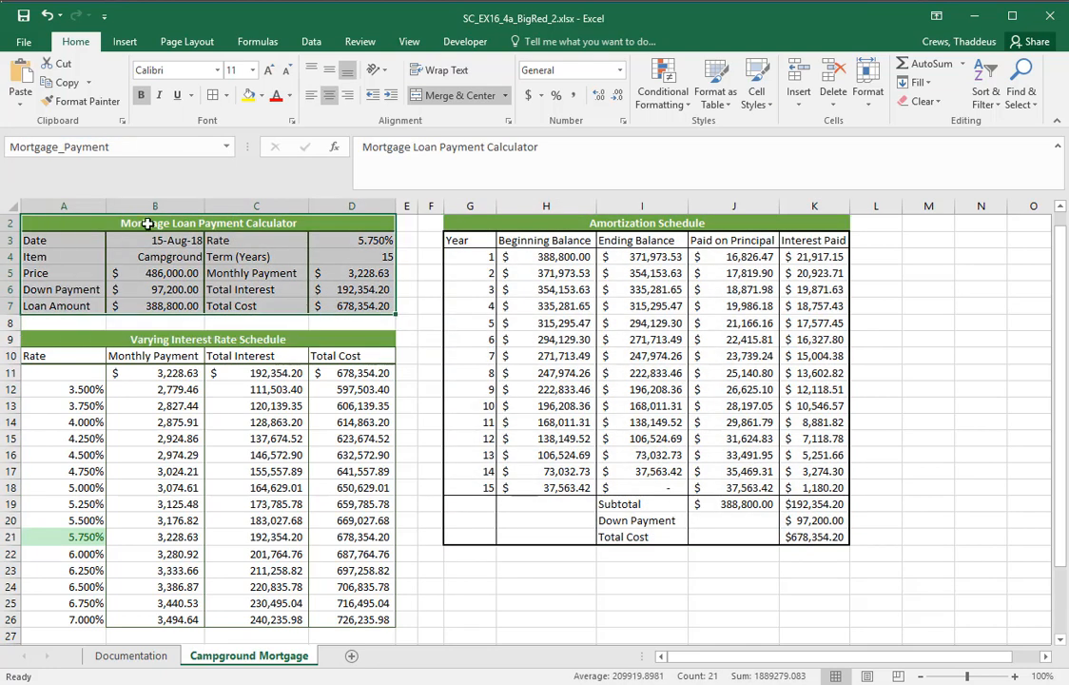
pyautogui.click(226, 147)
pyautogui.click(107, 201)
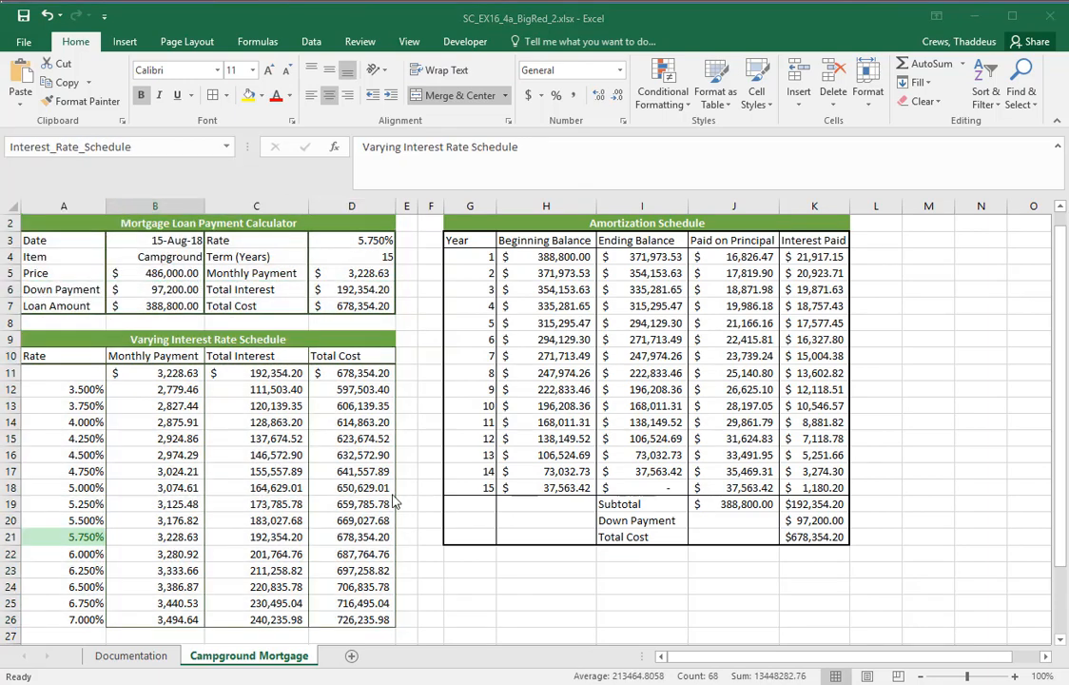
pyautogui.click(428, 514)
# Switch to Word and read instruction 11 about assigning names to the range D5:D7
pyautogui.hotkey('alt', 'Tab')
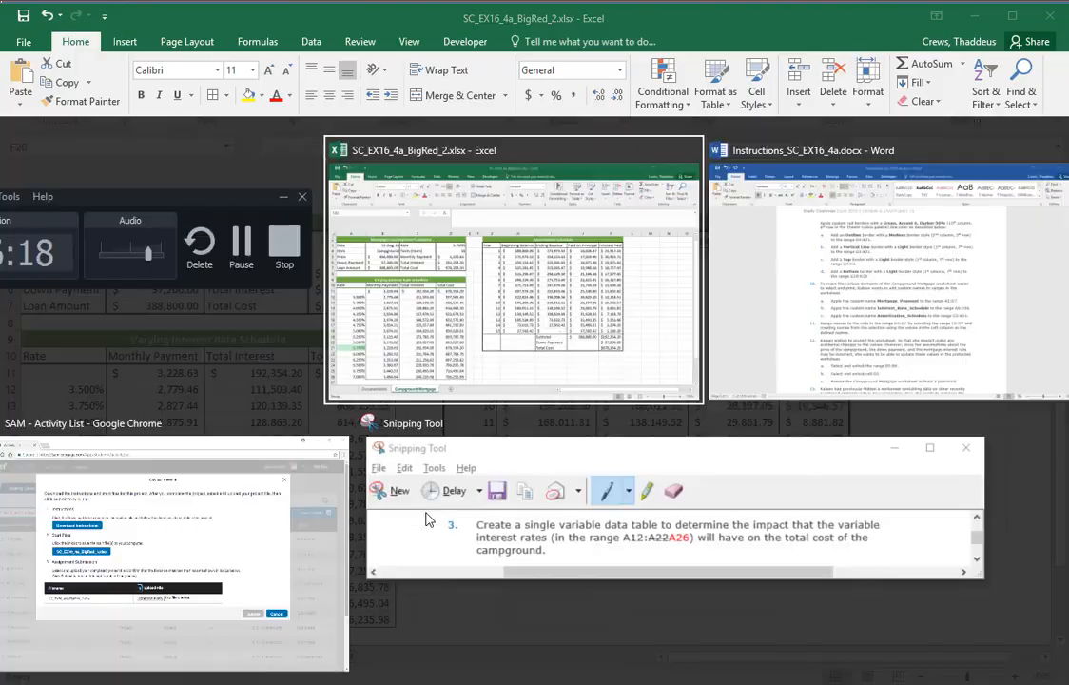
pyautogui.scroll(-1, 371, 469)
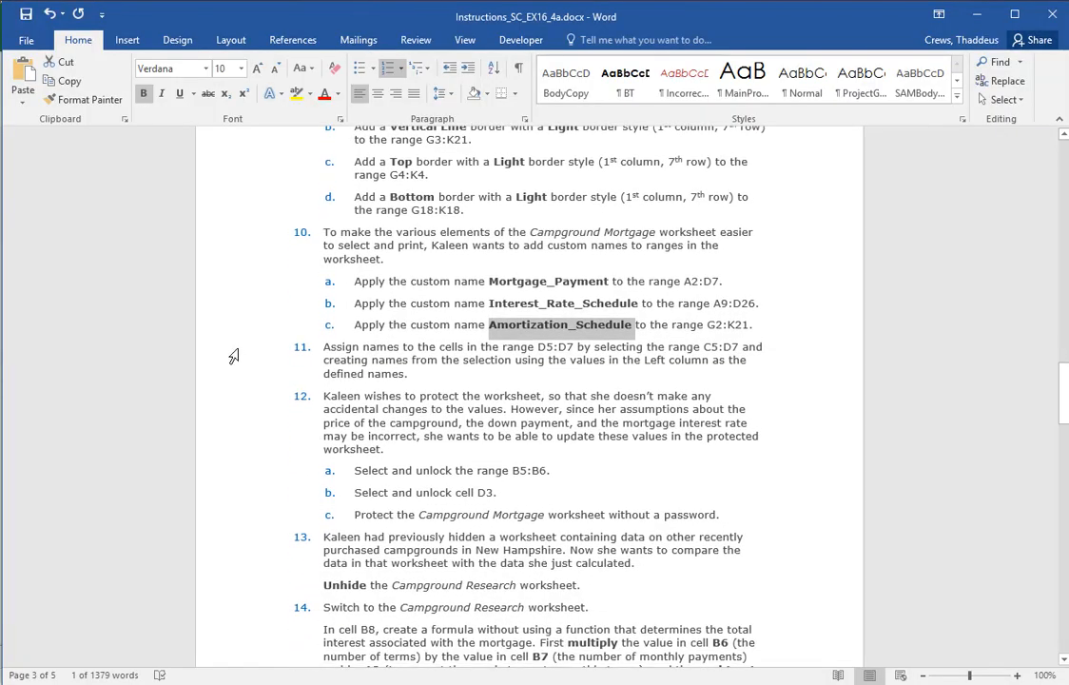
pyautogui.moveTo(231, 350); pyautogui.dragTo(222, 375)
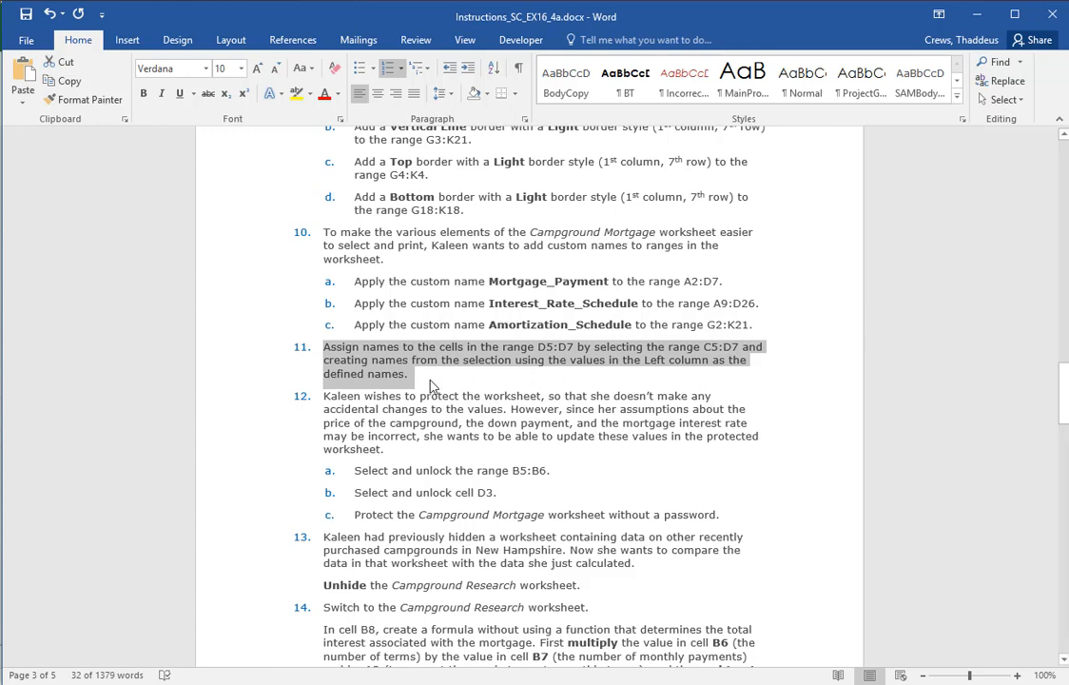
# In Excel, check whether the Monthly Payment, Total Interest and Total Cost cells D5, D6 and D7 already have names
pyautogui.hotkey('alt', 'Tab')
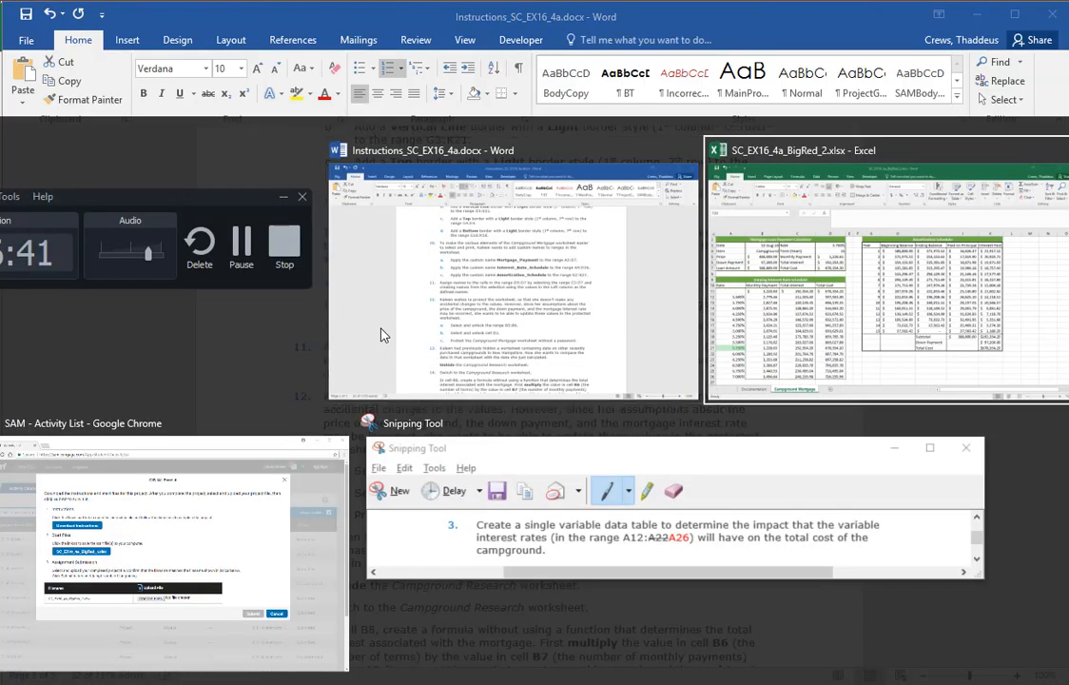
pyautogui.click(361, 274)
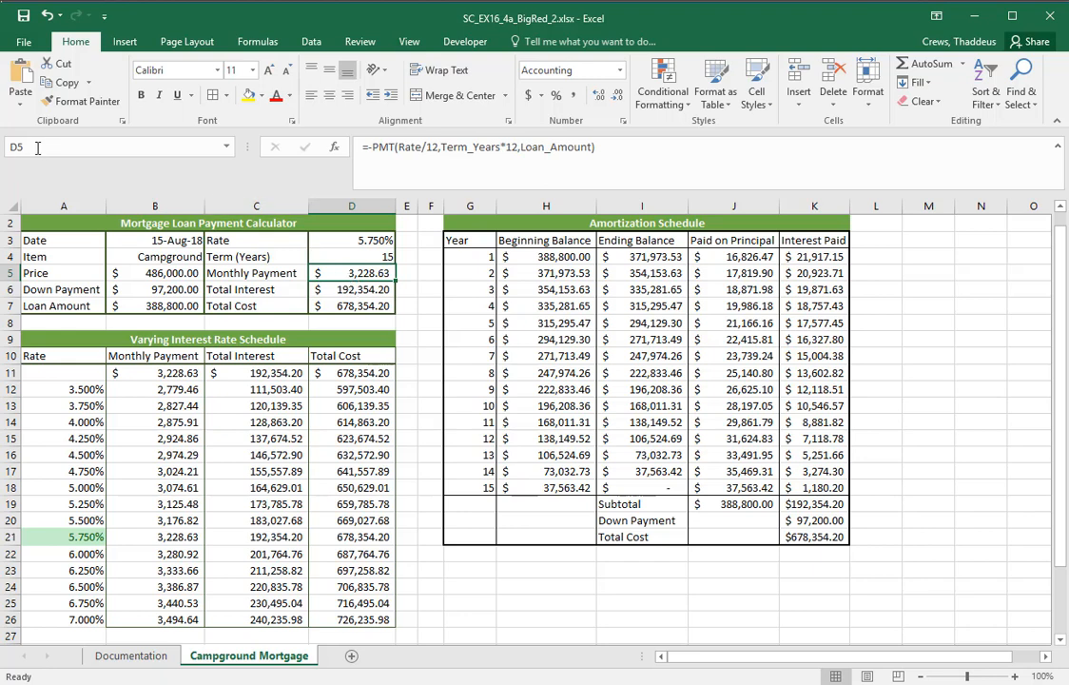
pyautogui.click(334, 292)
pyautogui.click(335, 307)
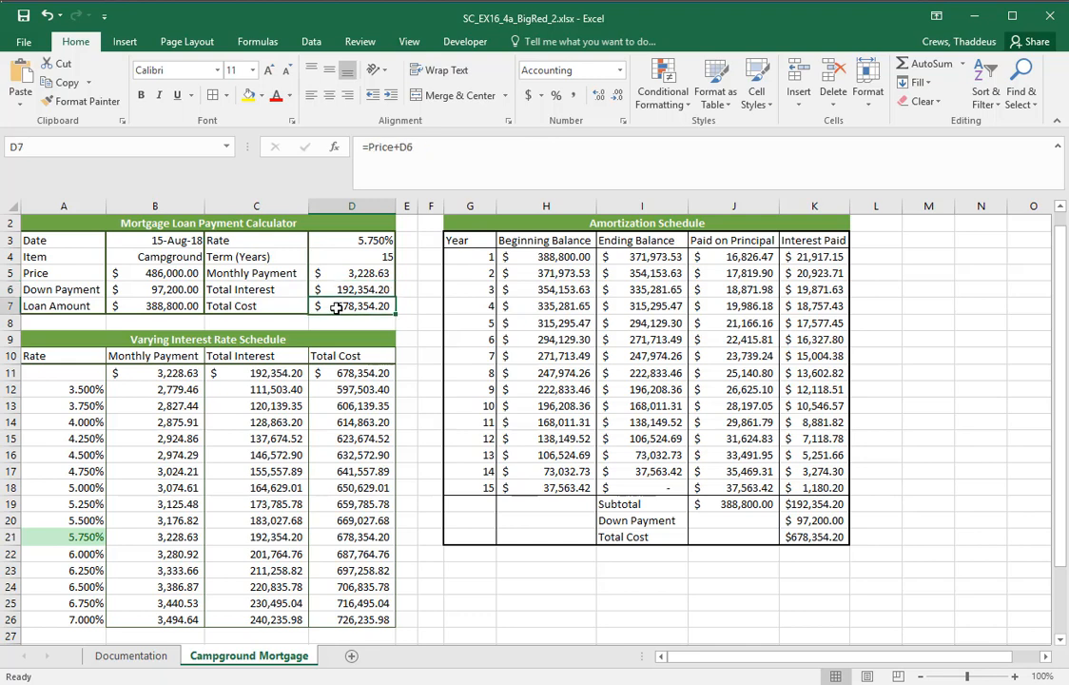
pyautogui.click(348, 275)
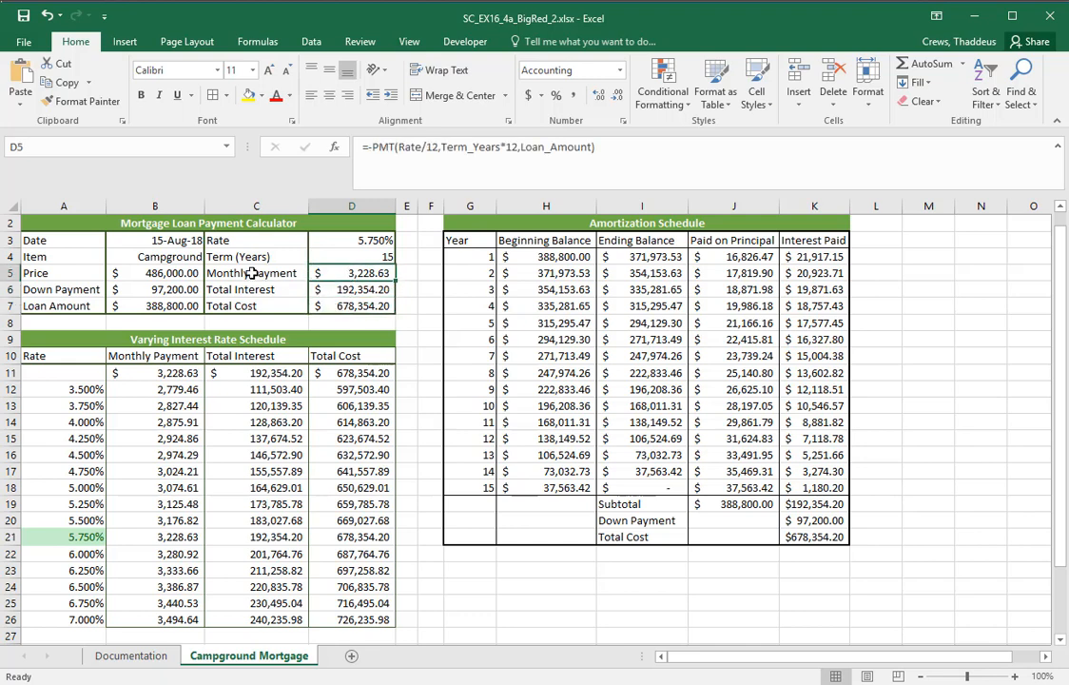
pyautogui.click(358, 290)
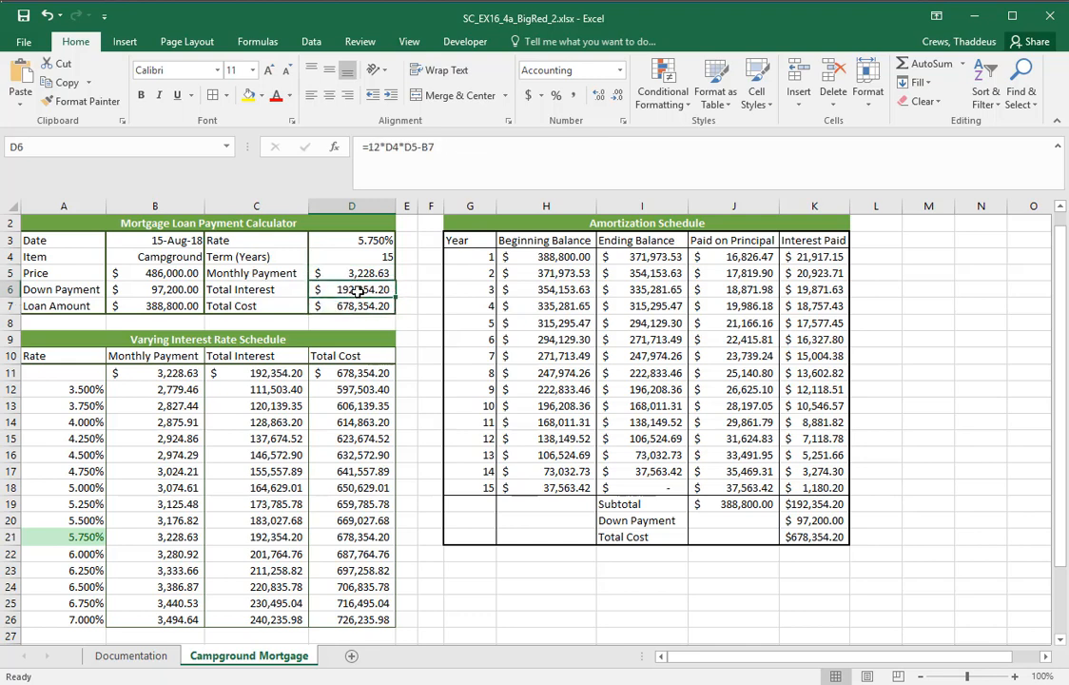
pyautogui.click(356, 305)
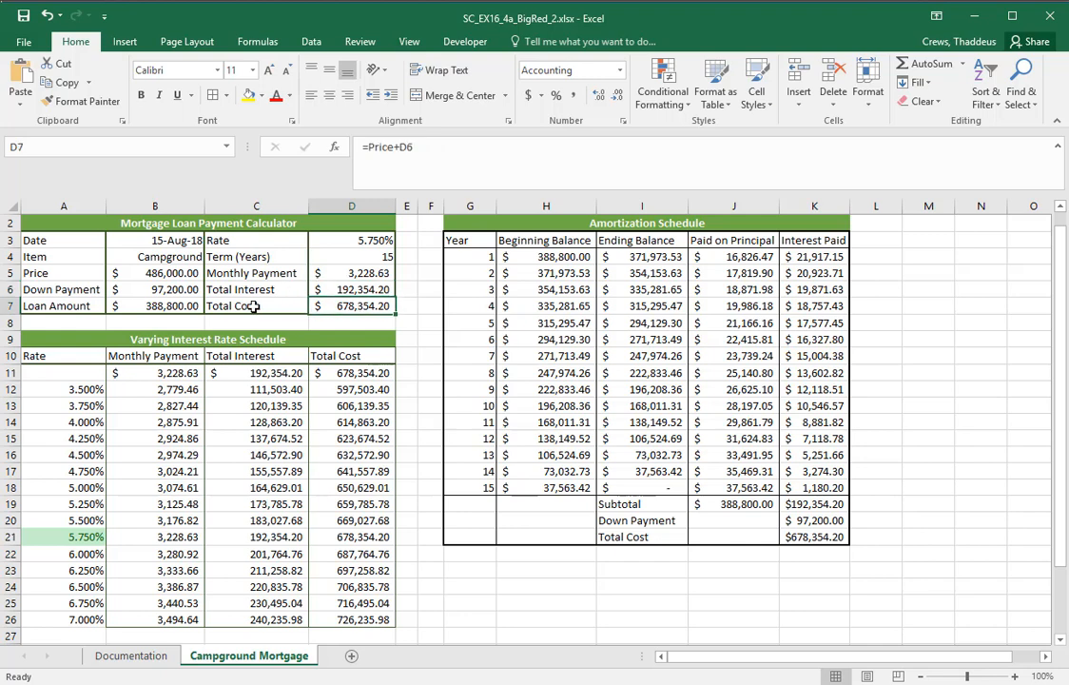
pyautogui.click(337, 276)
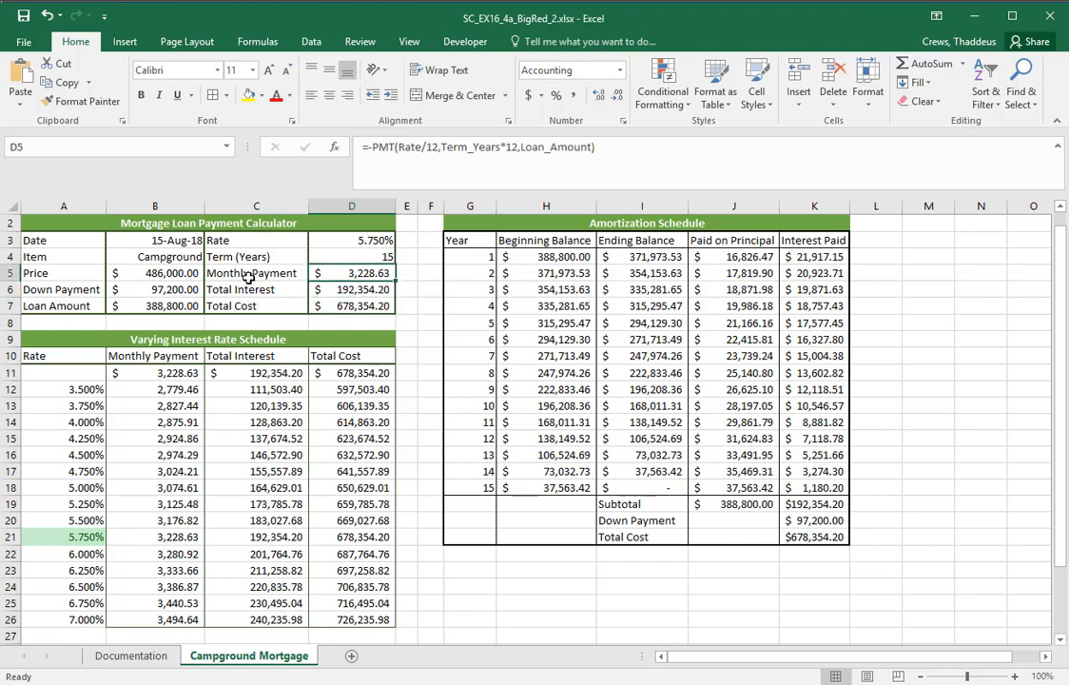
# Create names from the selection C5:D7, using the values in the Left column as the defined names
pyautogui.moveTo(244, 275); pyautogui.dragTo(323, 305)
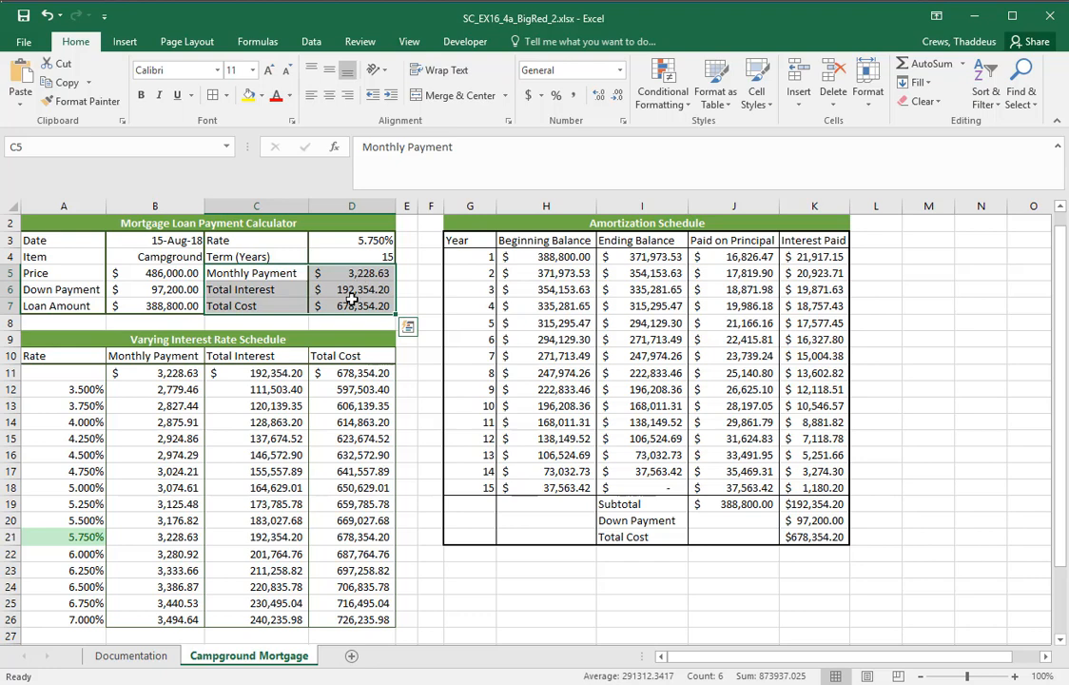
pyautogui.click(307, 44)
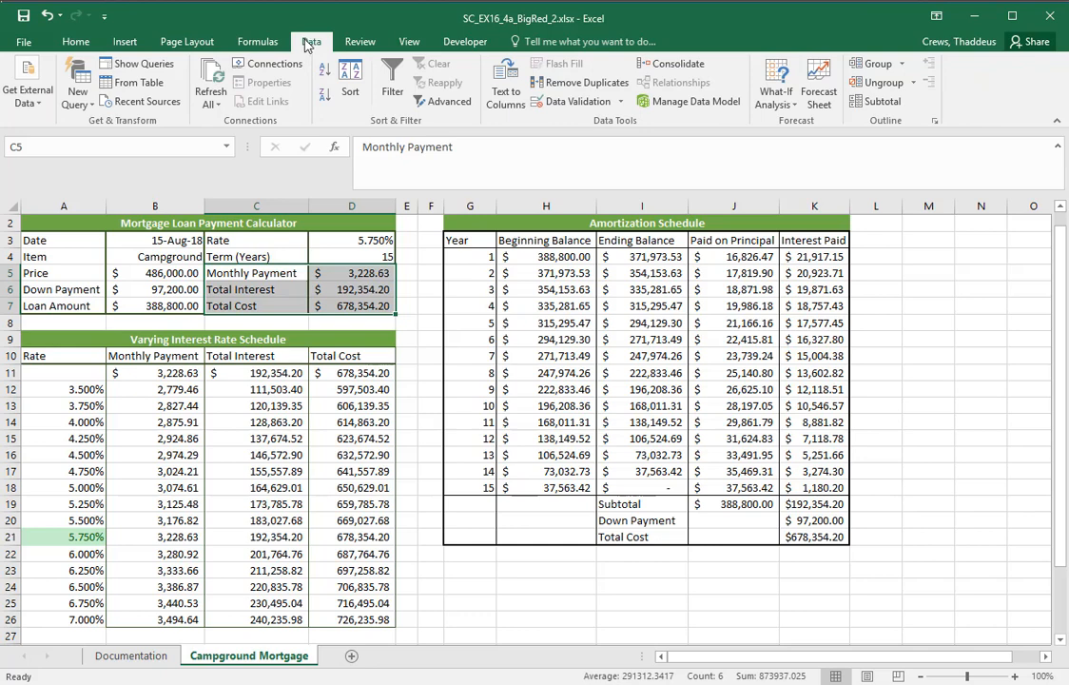
pyautogui.click(76, 41)
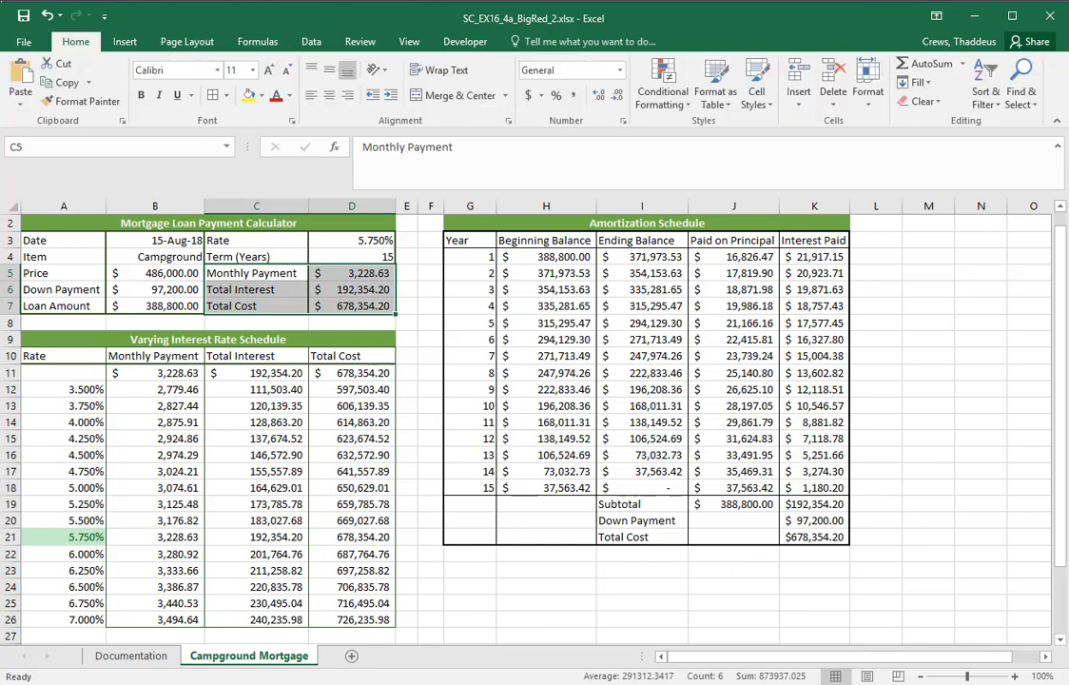
pyautogui.click(257, 46)
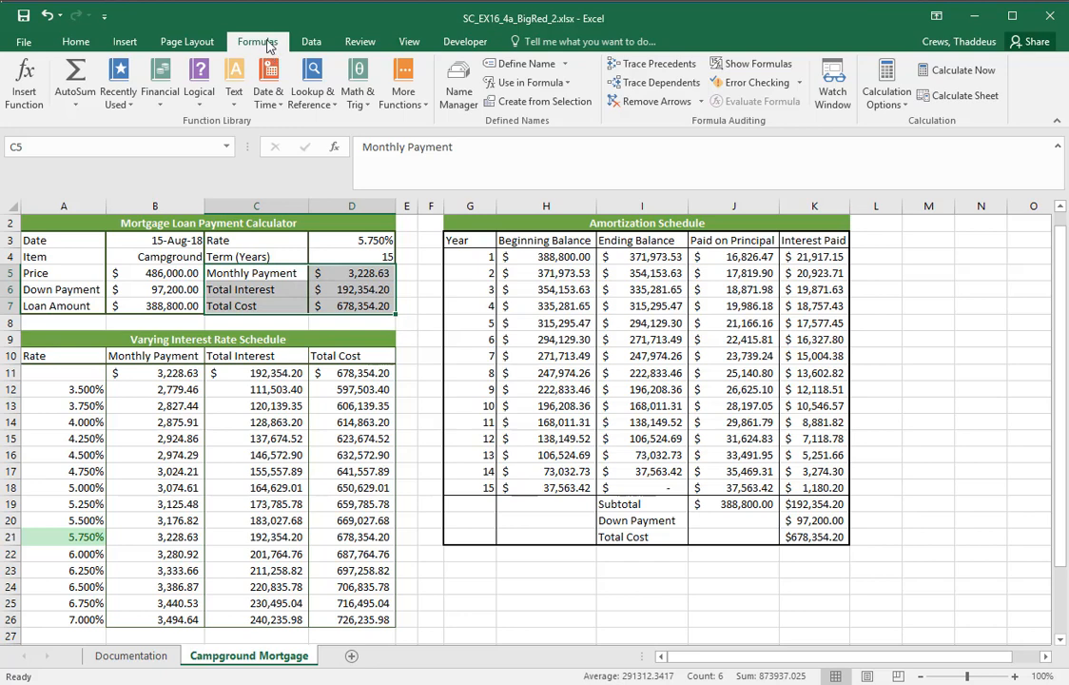
pyautogui.click(566, 107)
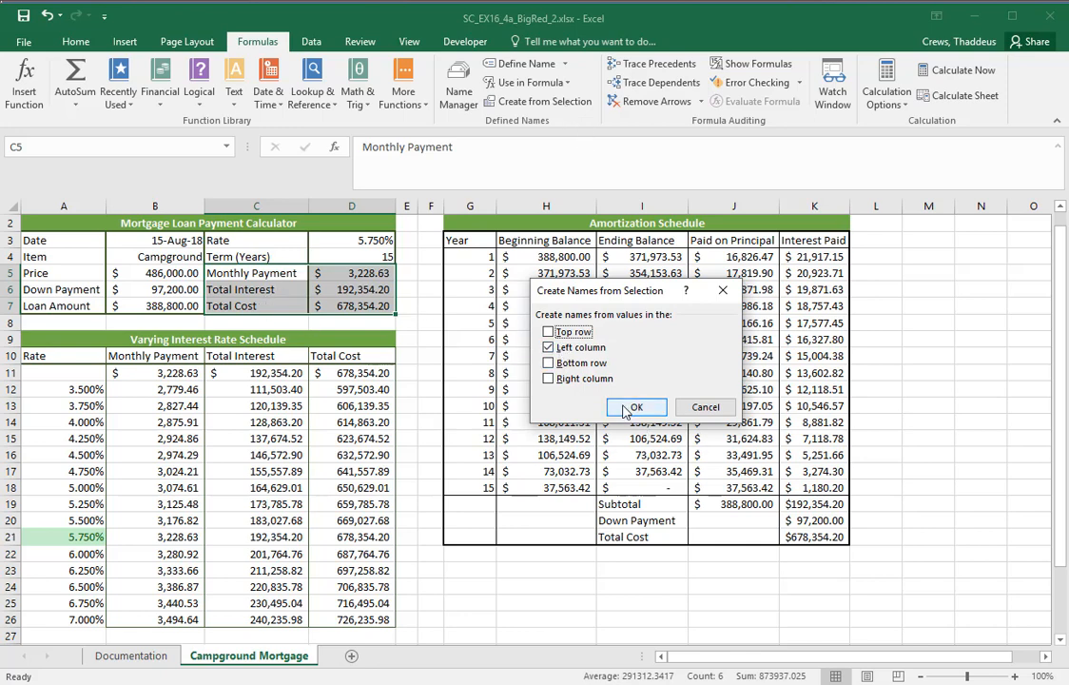
pyautogui.press('Return')
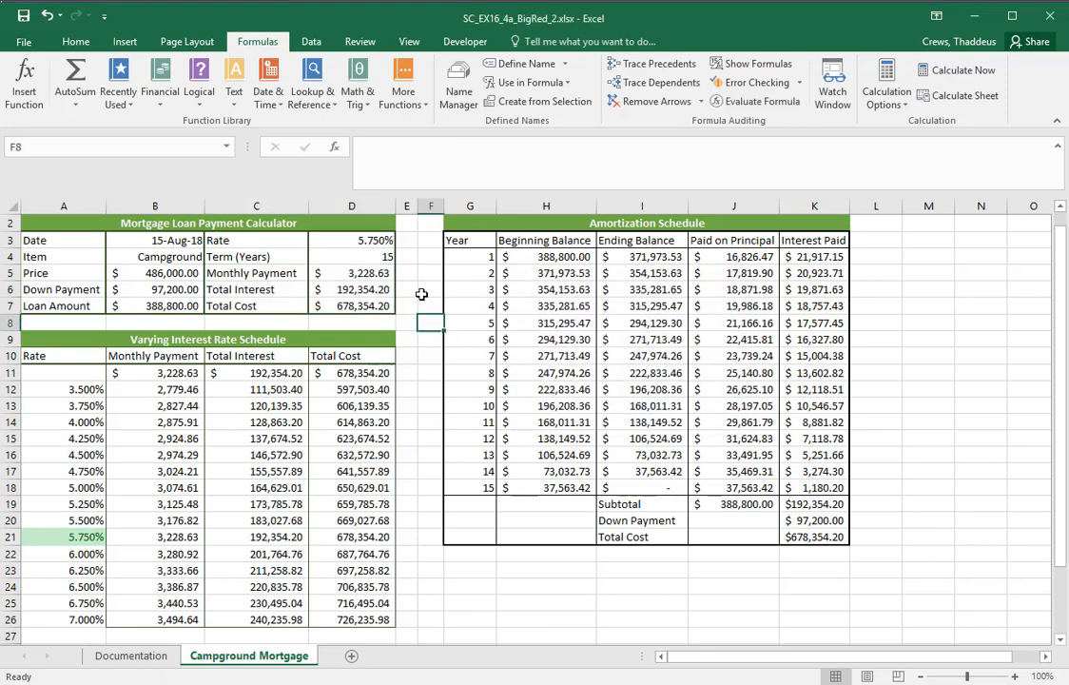
# Check the names assigned to cells D5, D6 and D7
pyautogui.click(370, 273)
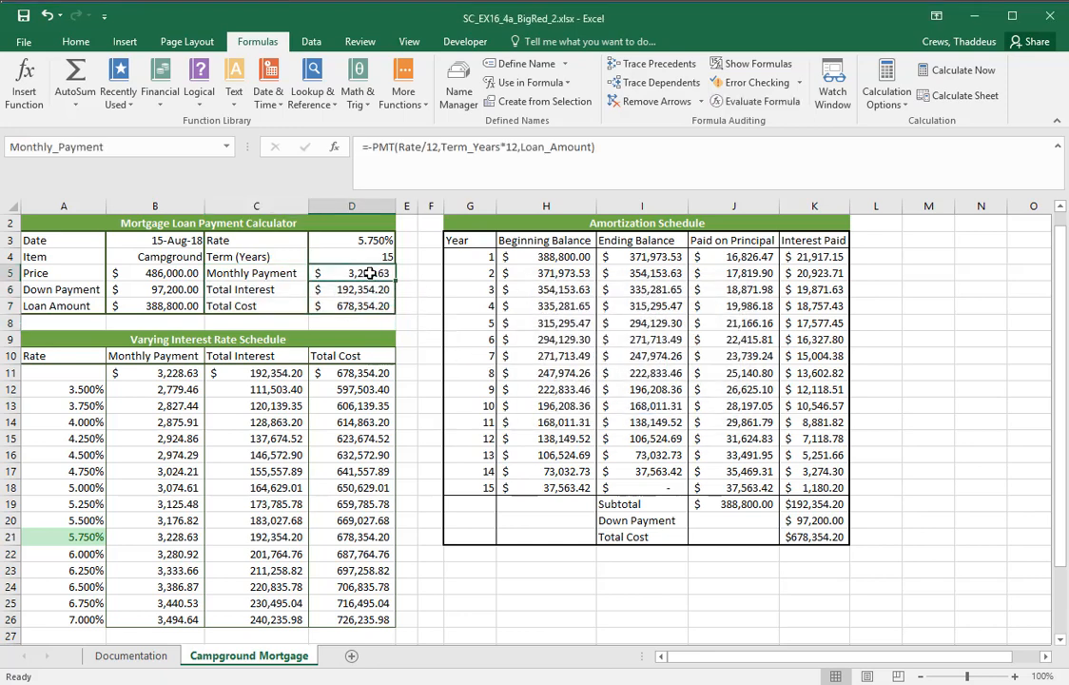
pyautogui.click(363, 288)
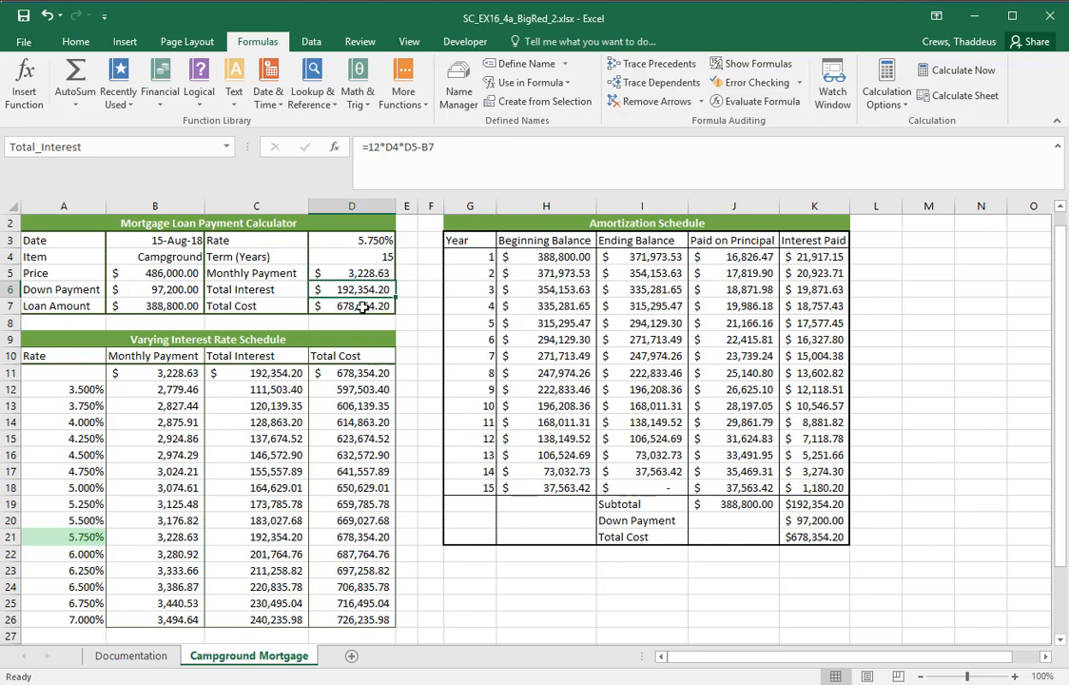
pyautogui.click(363, 307)
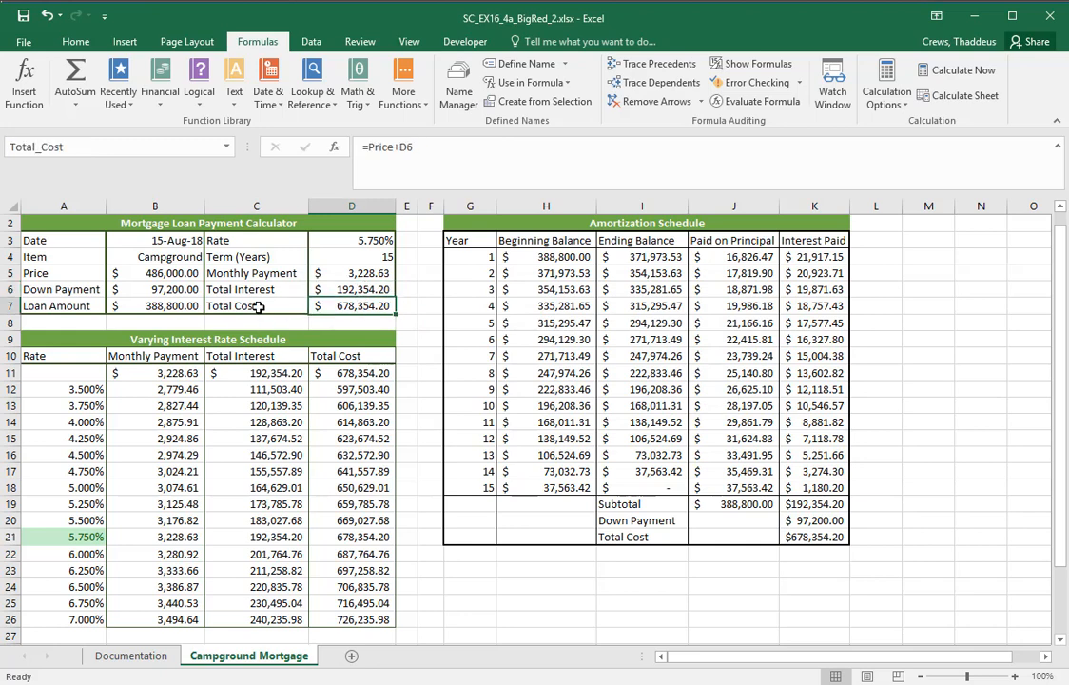
pyautogui.click(421, 338)
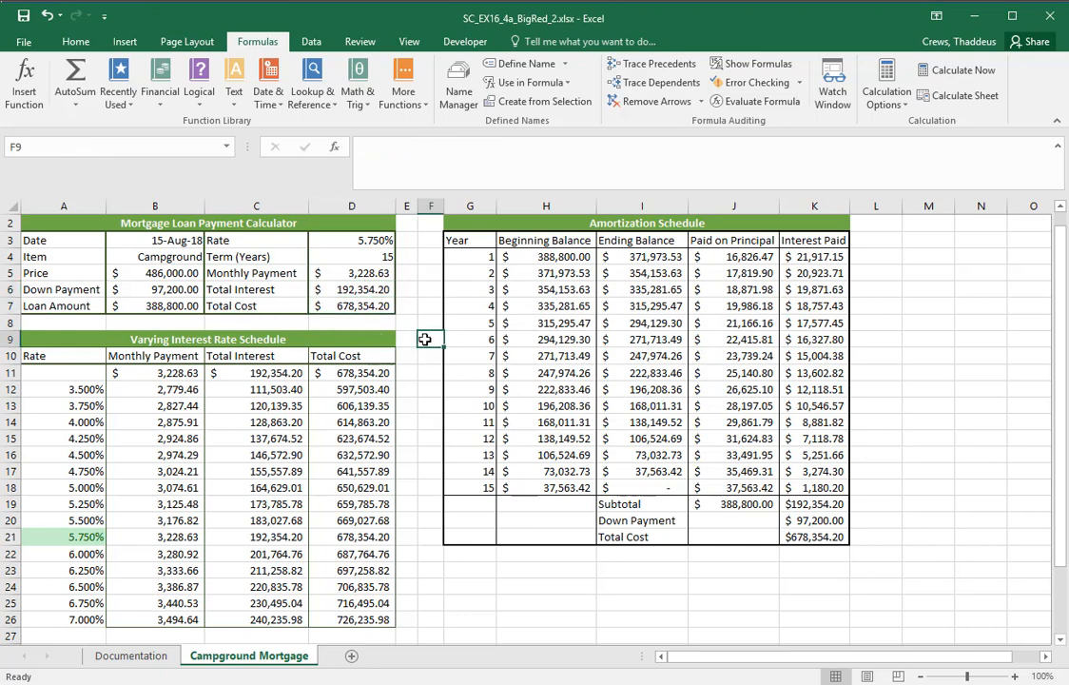
# Switch to Word and read instruction 12 about protecting the worksheet, marking the range B5:B6 in part a
pyautogui.hotkey('alt', 'Tab')
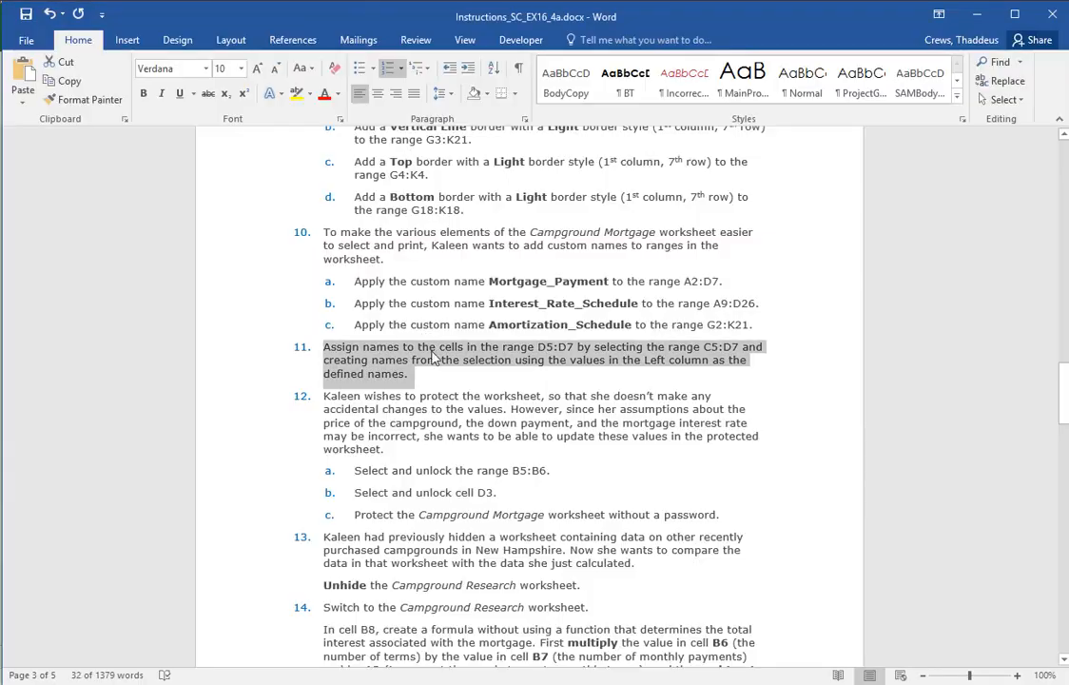
pyautogui.moveTo(243, 397); pyautogui.dragTo(208, 518)
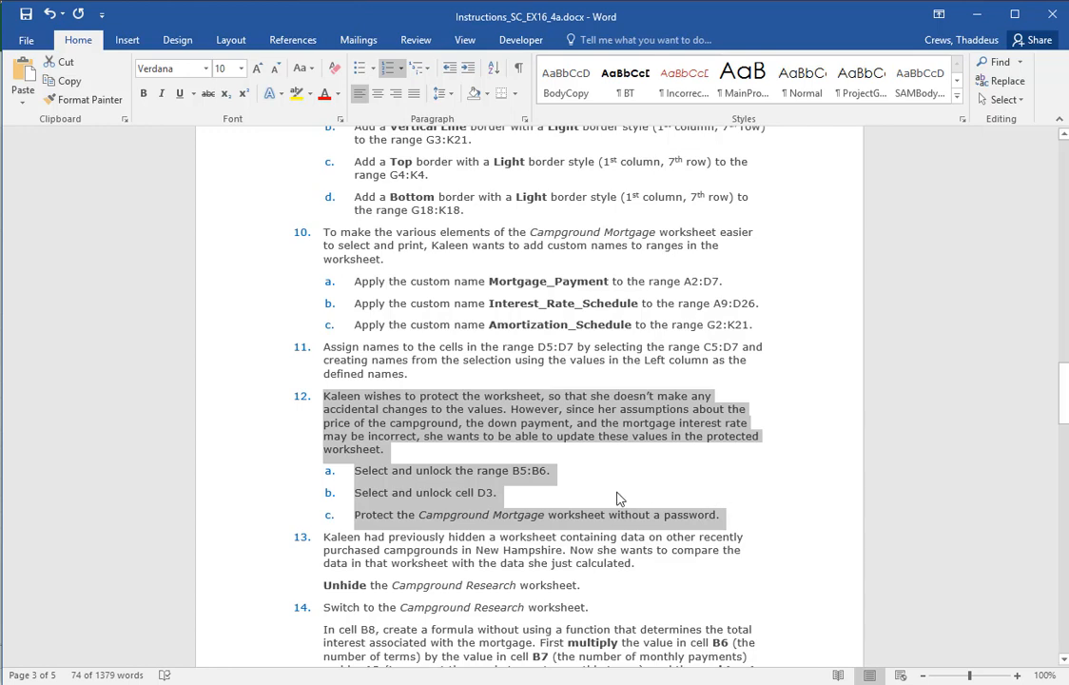
pyautogui.click(476, 480)
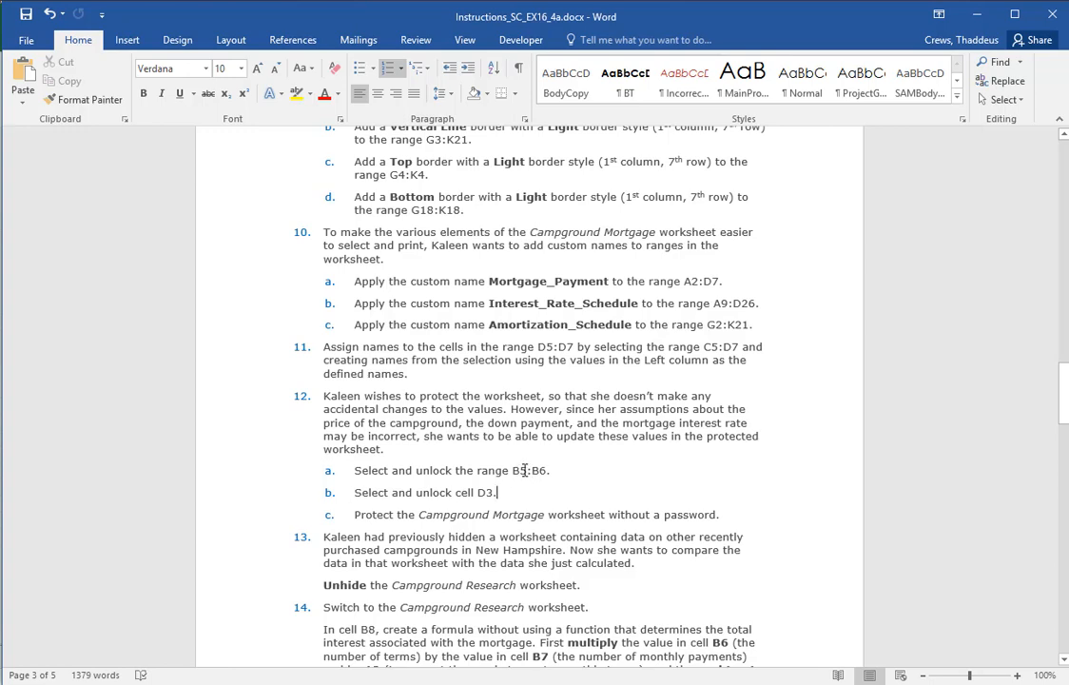
pyautogui.moveTo(512, 470); pyautogui.dragTo(546, 471)
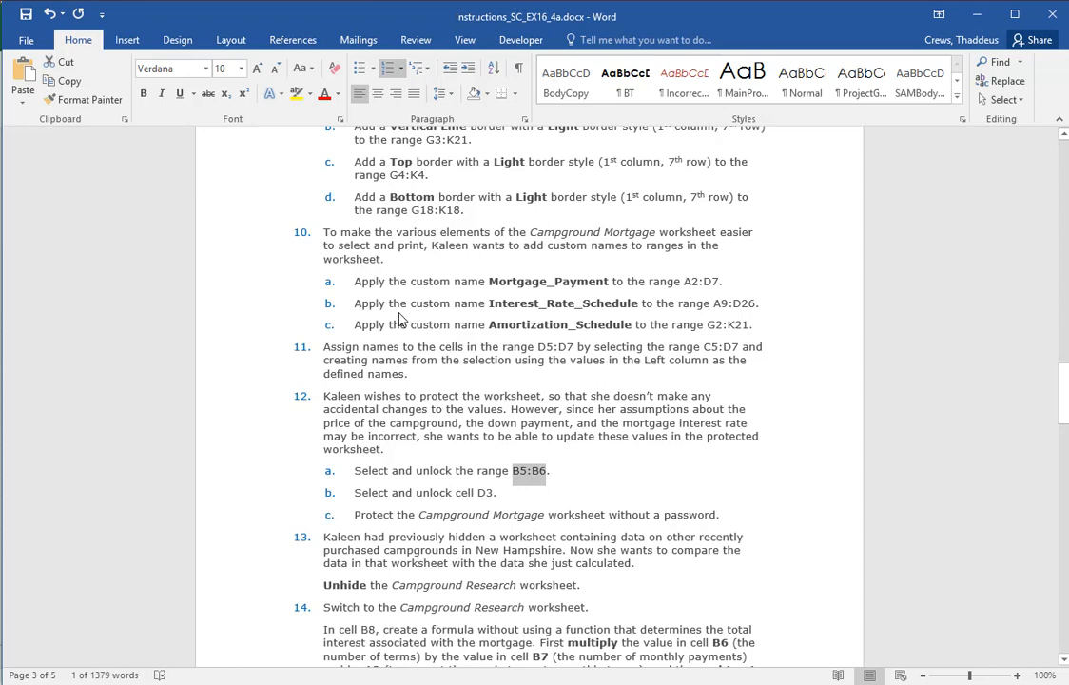
# Switch to Excel and unlock the Price and Down Payment cells in the range B5:B6 of the Campground Mortgage worksheet
pyautogui.press('super+Tab')
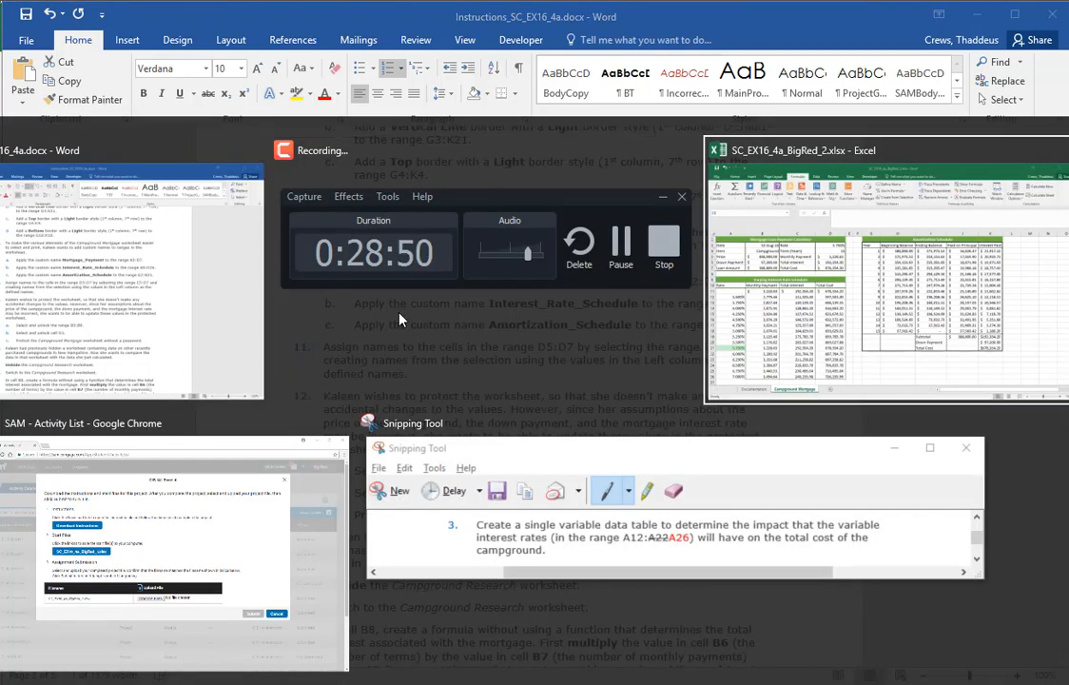
pyautogui.press('Return')
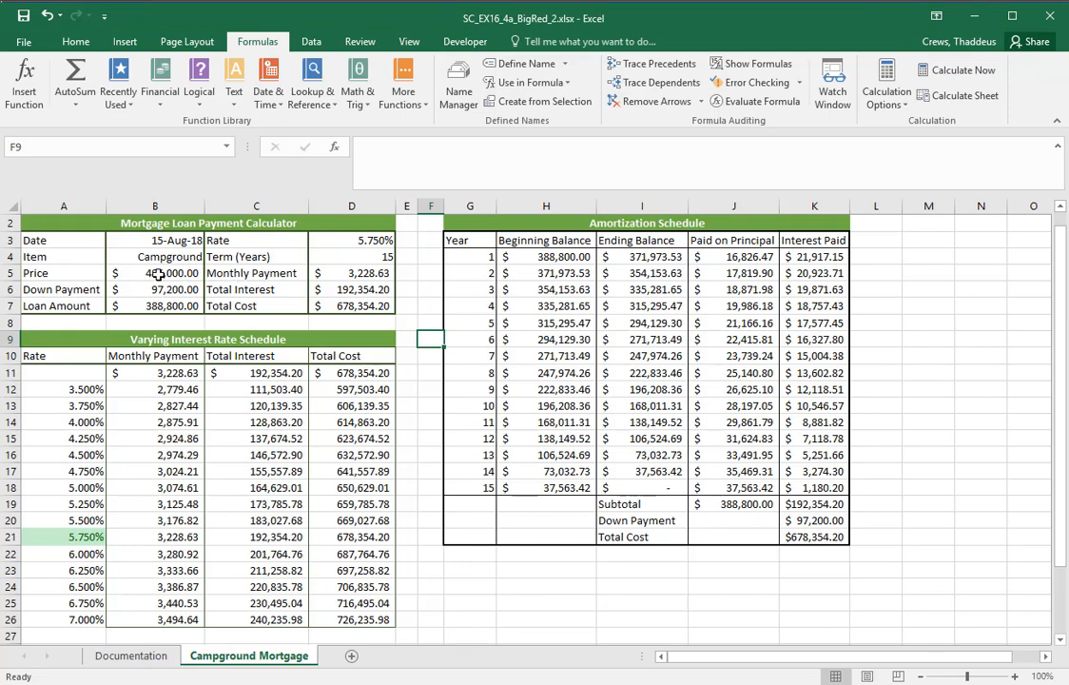
pyautogui.moveTo(158, 274); pyautogui.dragTo(161, 290)
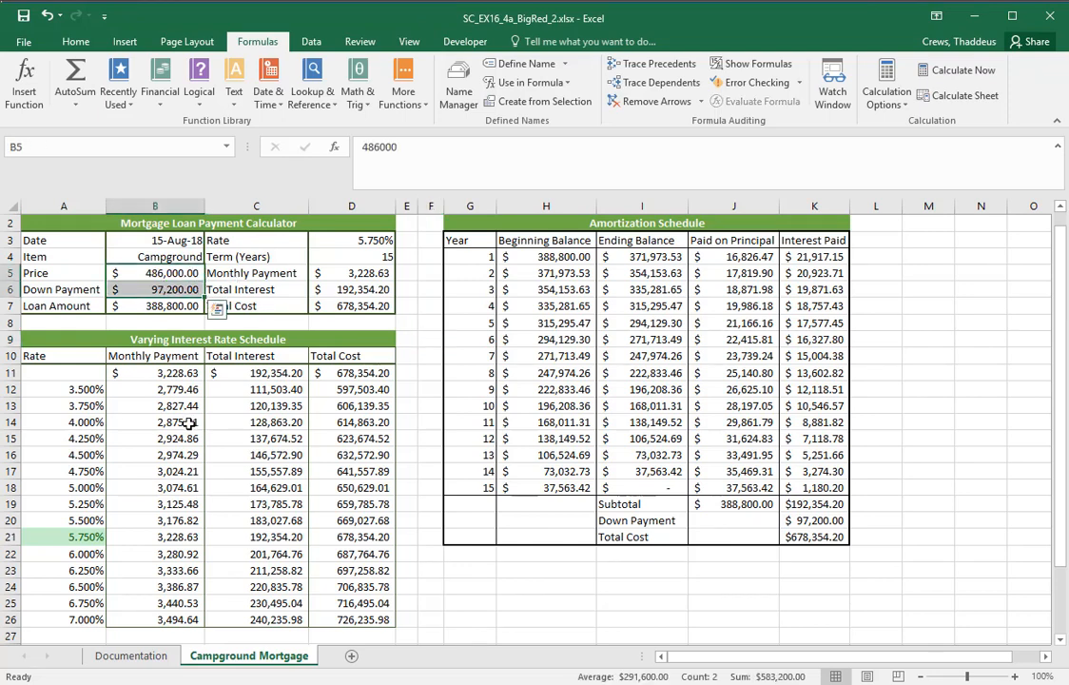
pyautogui.click(355, 240)
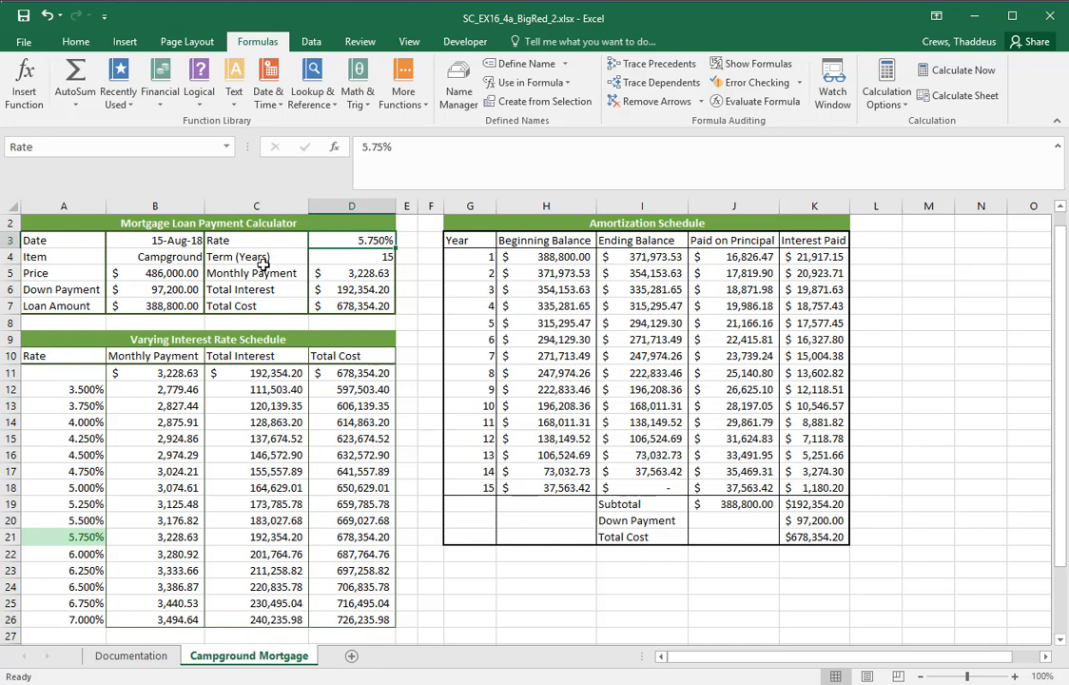
pyautogui.moveTo(147, 273); pyautogui.dragTo(144, 290)
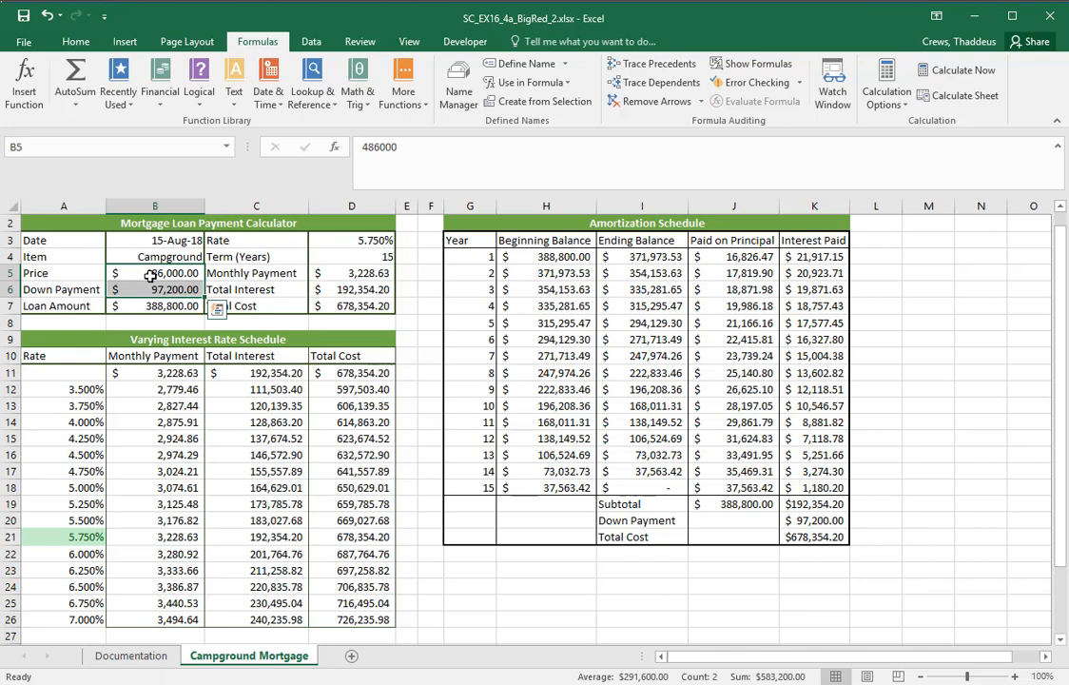
pyautogui.click(78, 44)
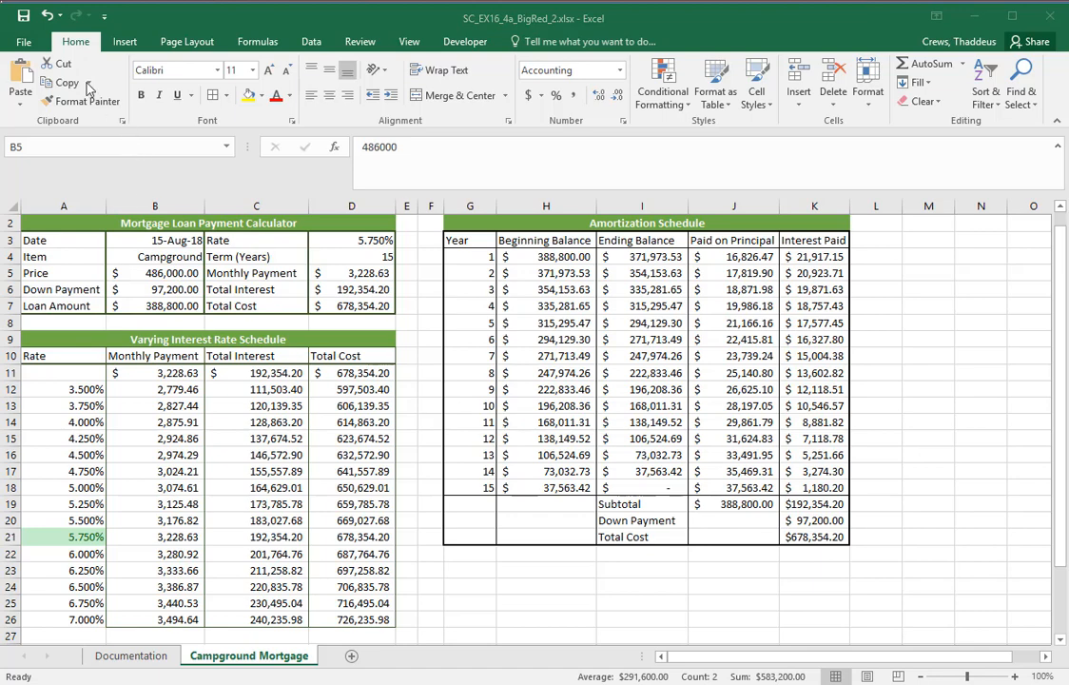
pyautogui.click(75, 44)
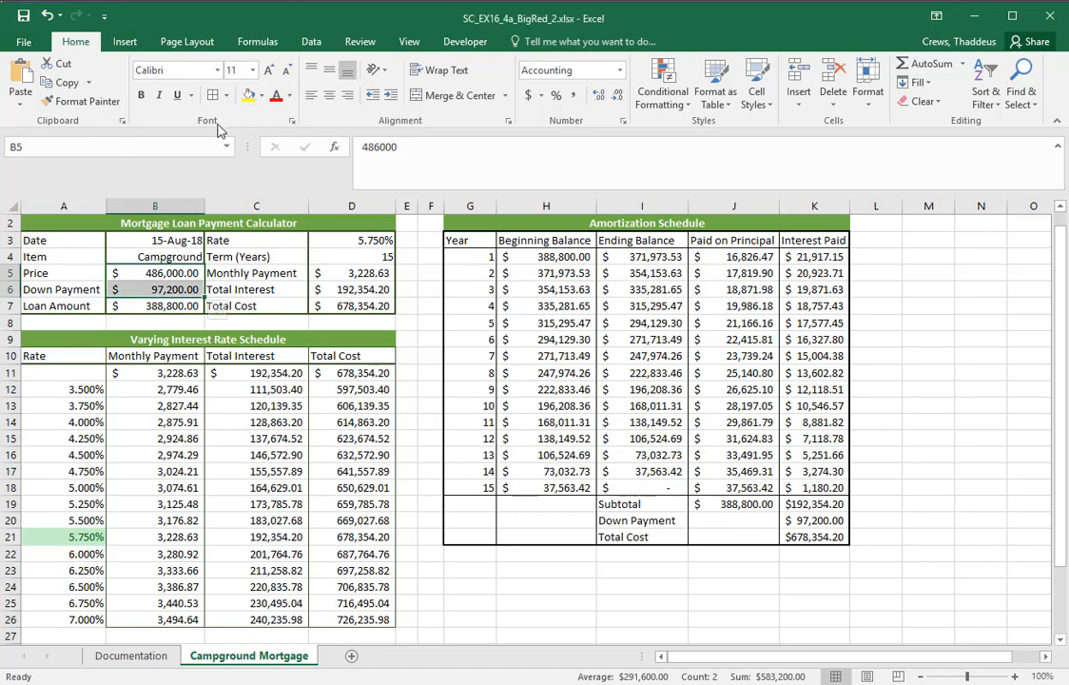
pyautogui.click(293, 122)
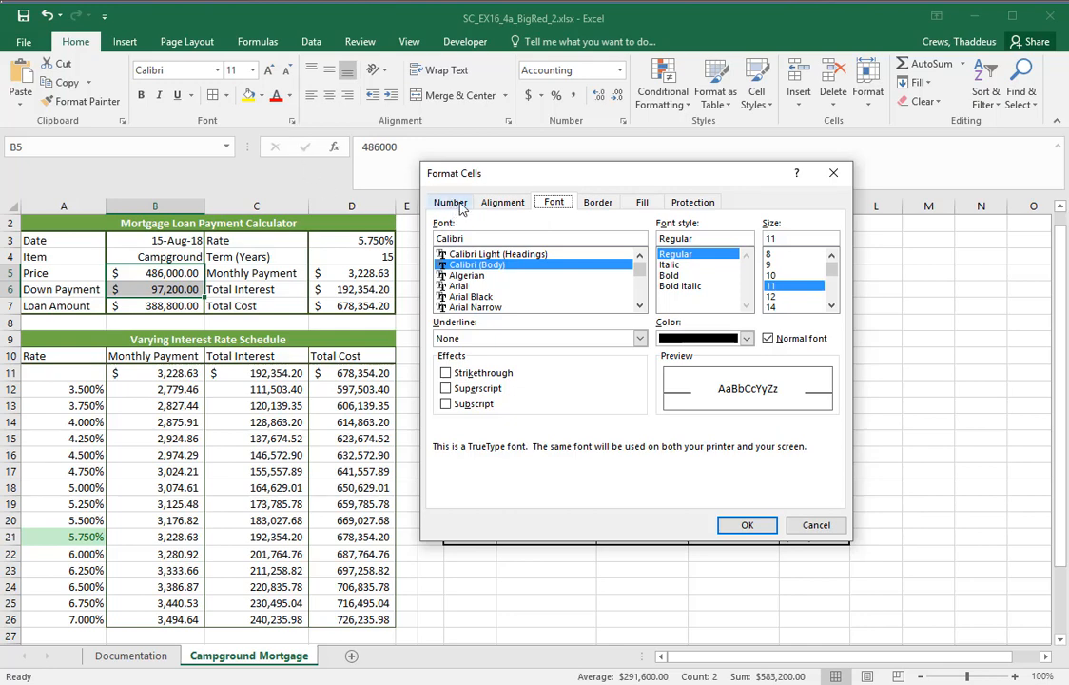
pyautogui.click(696, 205)
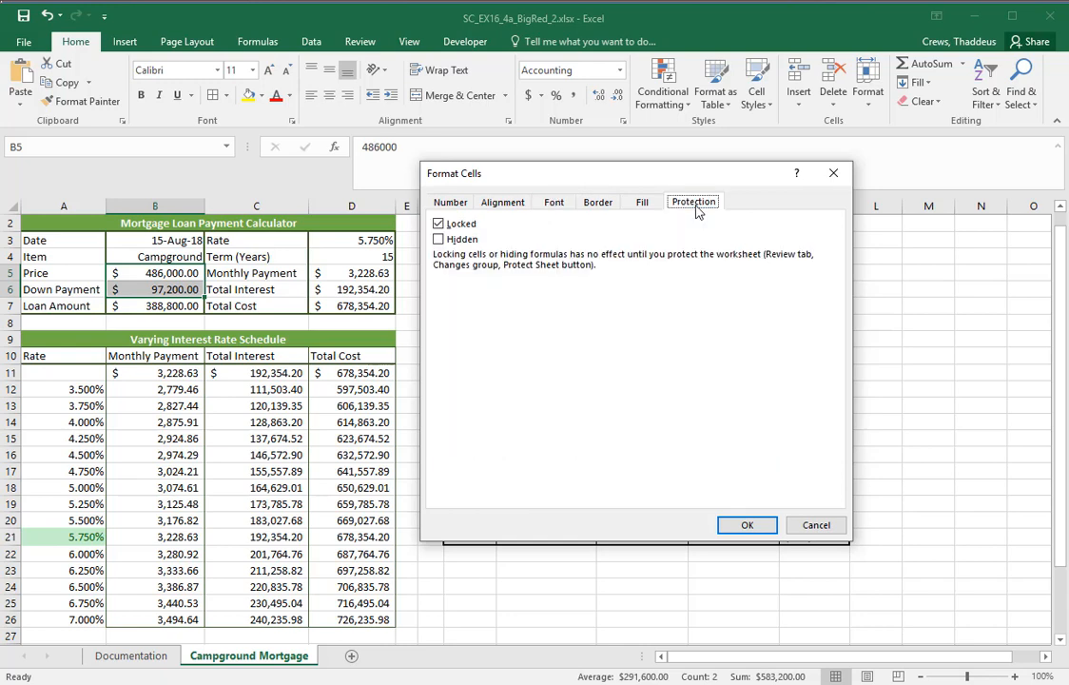
pyautogui.click(440, 225)
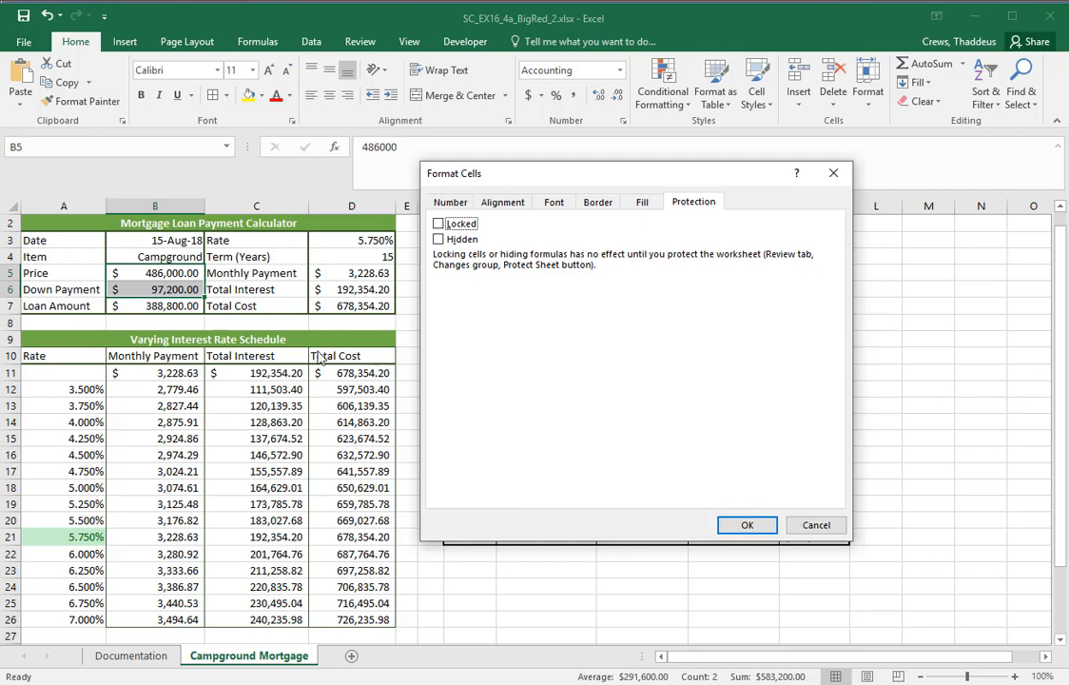
pyautogui.click(746, 525)
# Unlock the Rate cell D3 through the Format Cells protection setting
pyautogui.click(369, 246)
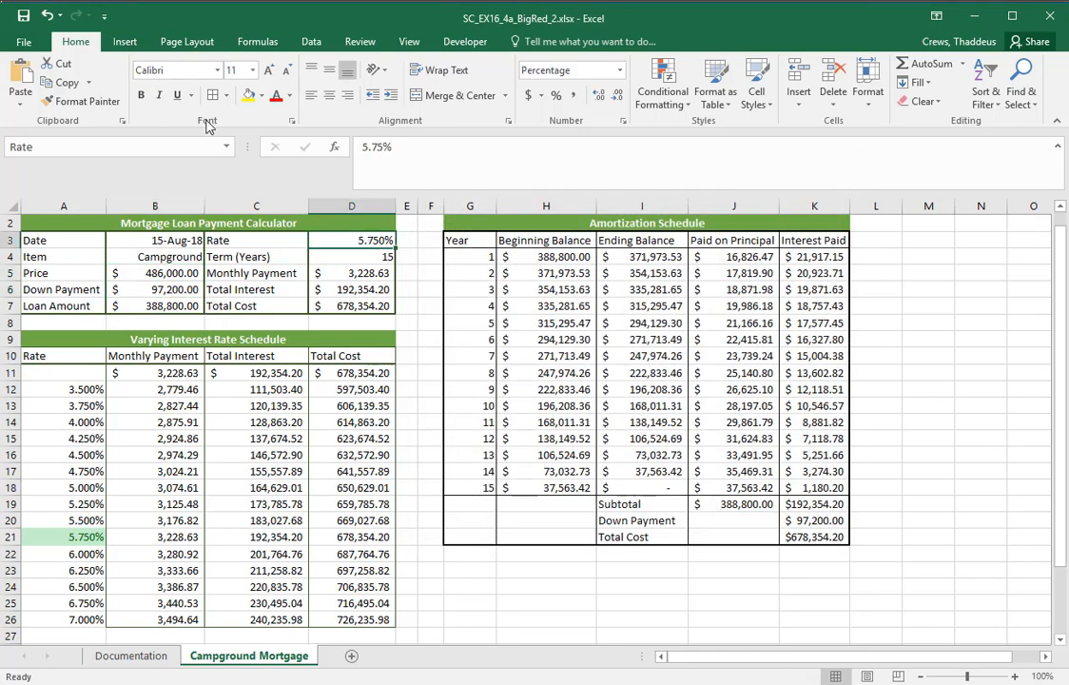
pyautogui.click(293, 121)
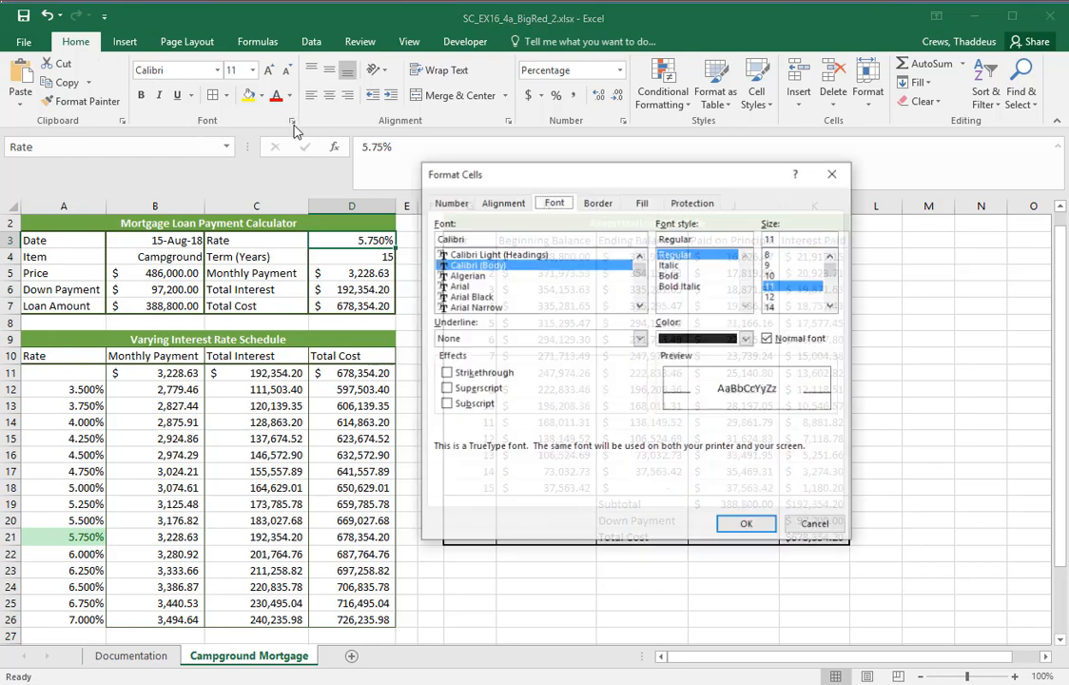
pyautogui.click(693, 201)
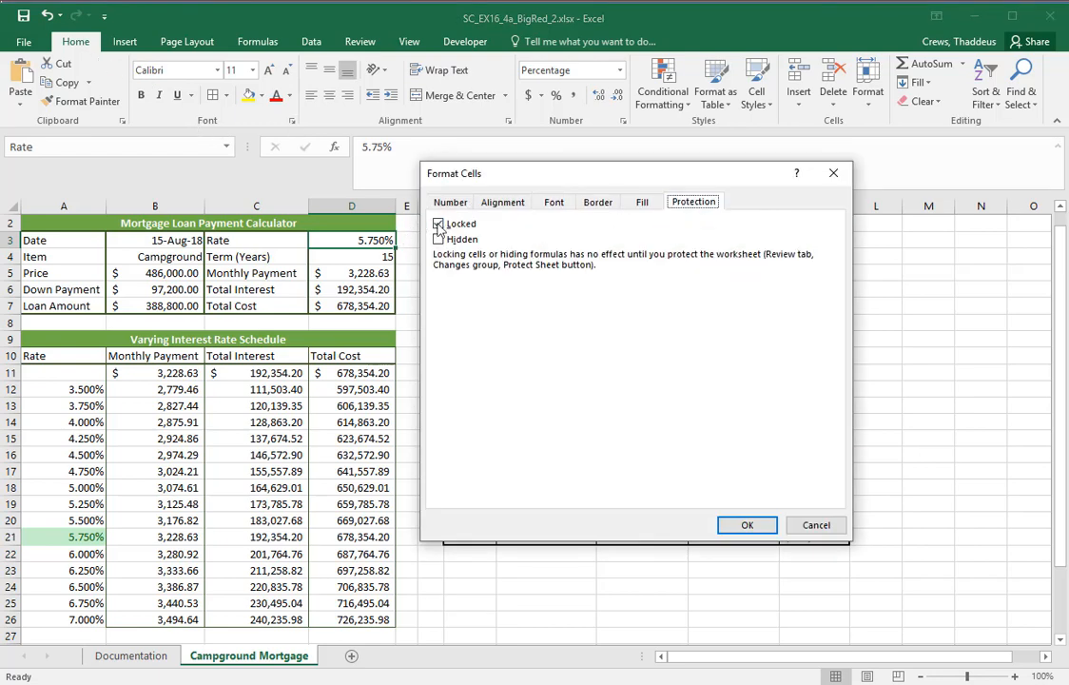
pyautogui.click(438, 224)
pyautogui.click(749, 525)
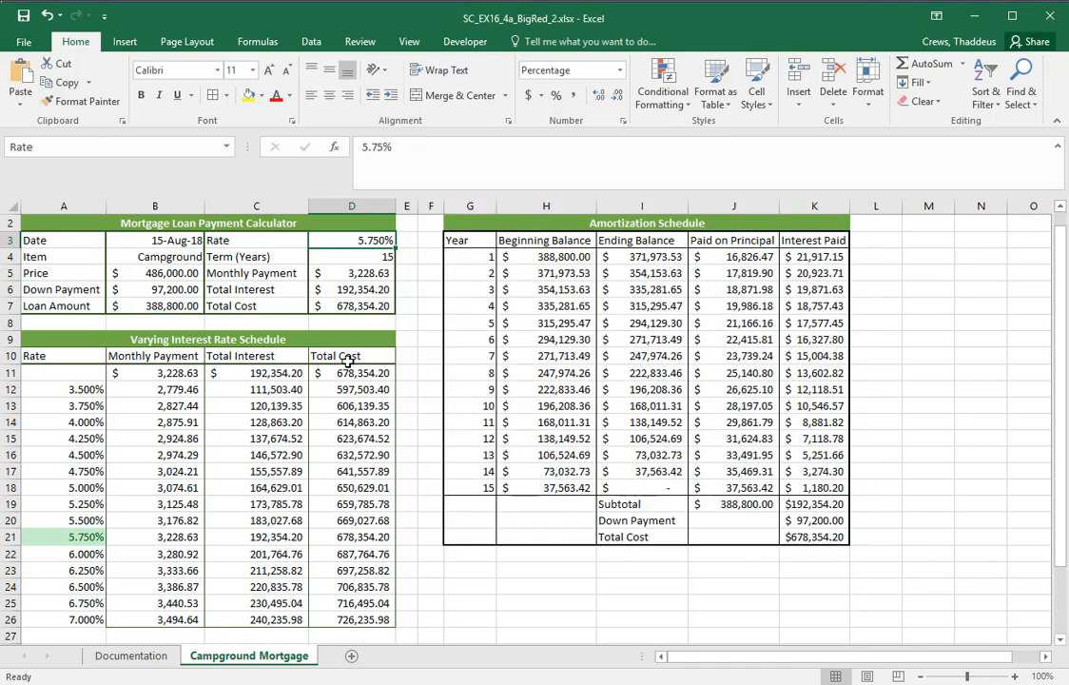
# Switch to Word and read parts b and c of instruction 12 about unlocking D3 and protecting the worksheet
pyautogui.press('super+Tab')
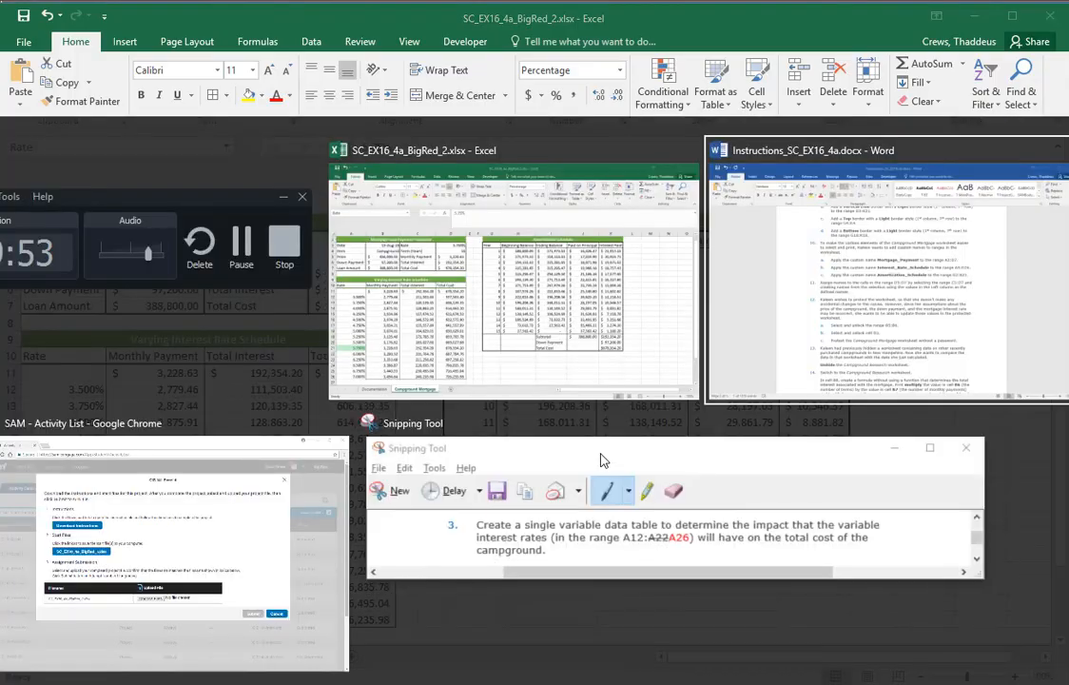
pyautogui.press('Return')
pyautogui.click(251, 495)
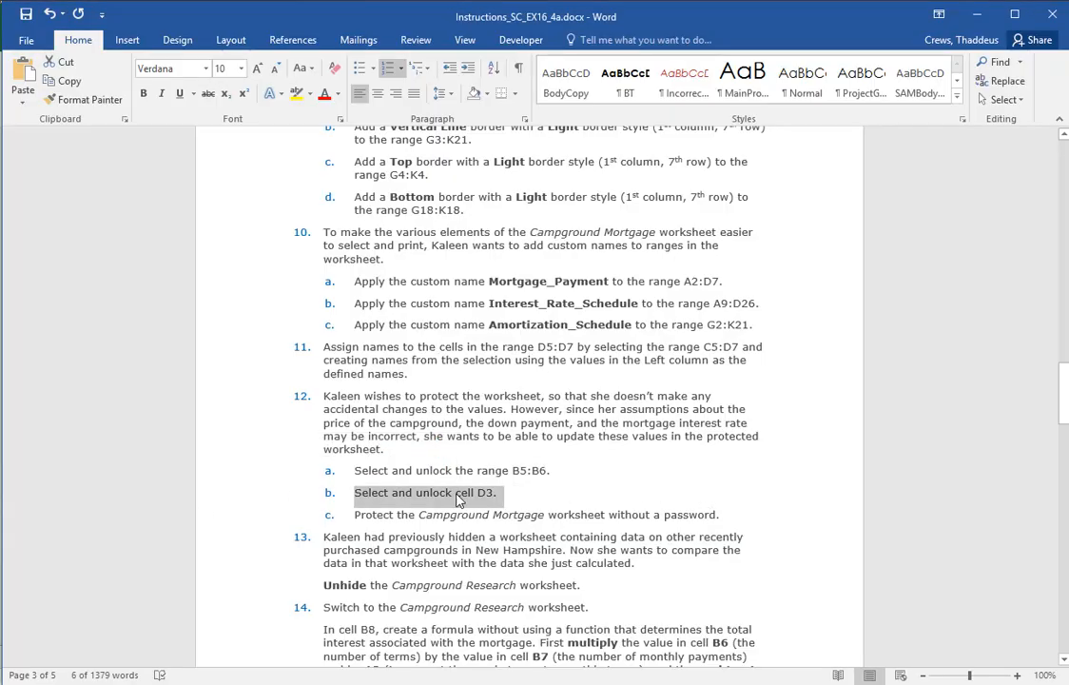
pyautogui.click(220, 514)
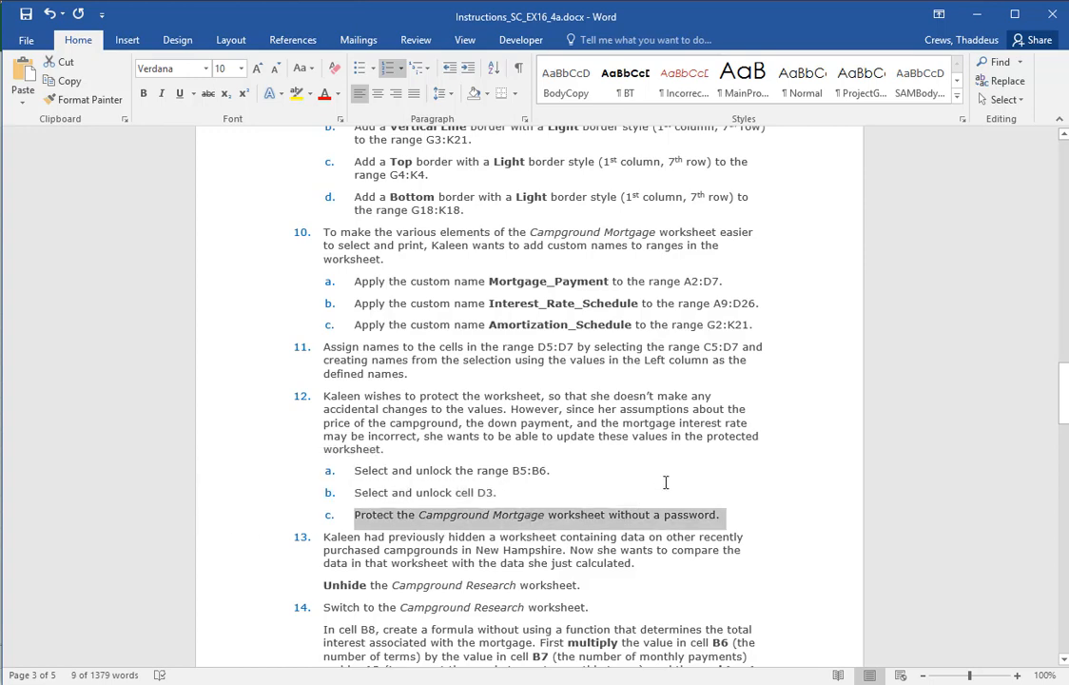
# Return to Excel and protect the Campground Mortgage worksheet without a password, keeping the default permissions for selecting locked and unlocked cells
pyautogui.hotkey('alt', 'Tab')
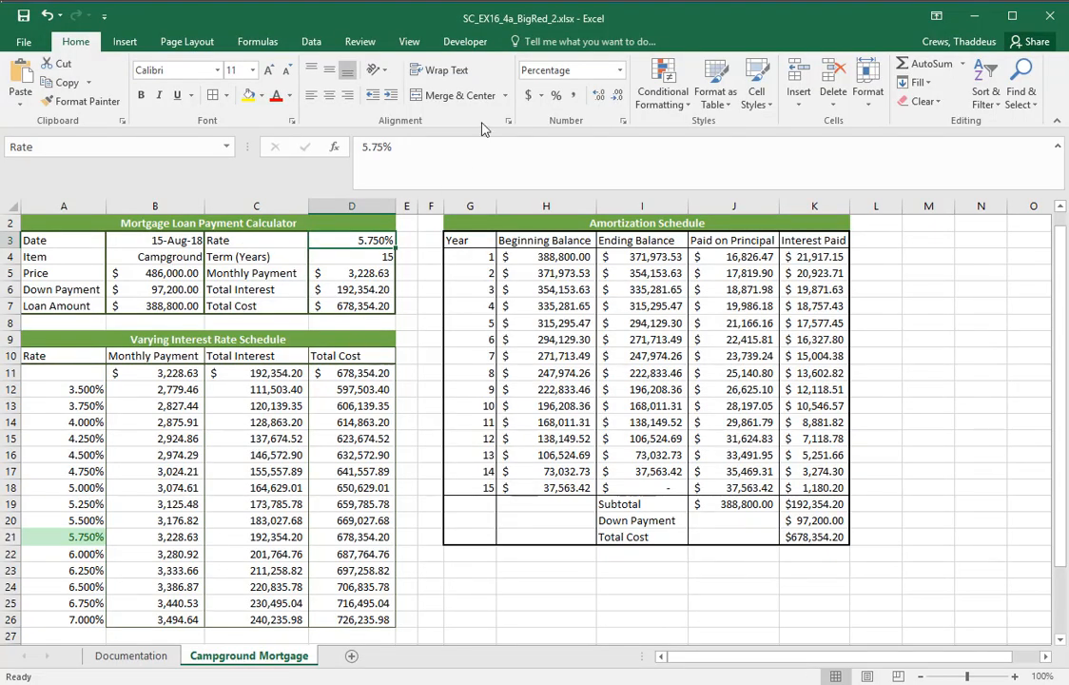
pyautogui.click(312, 43)
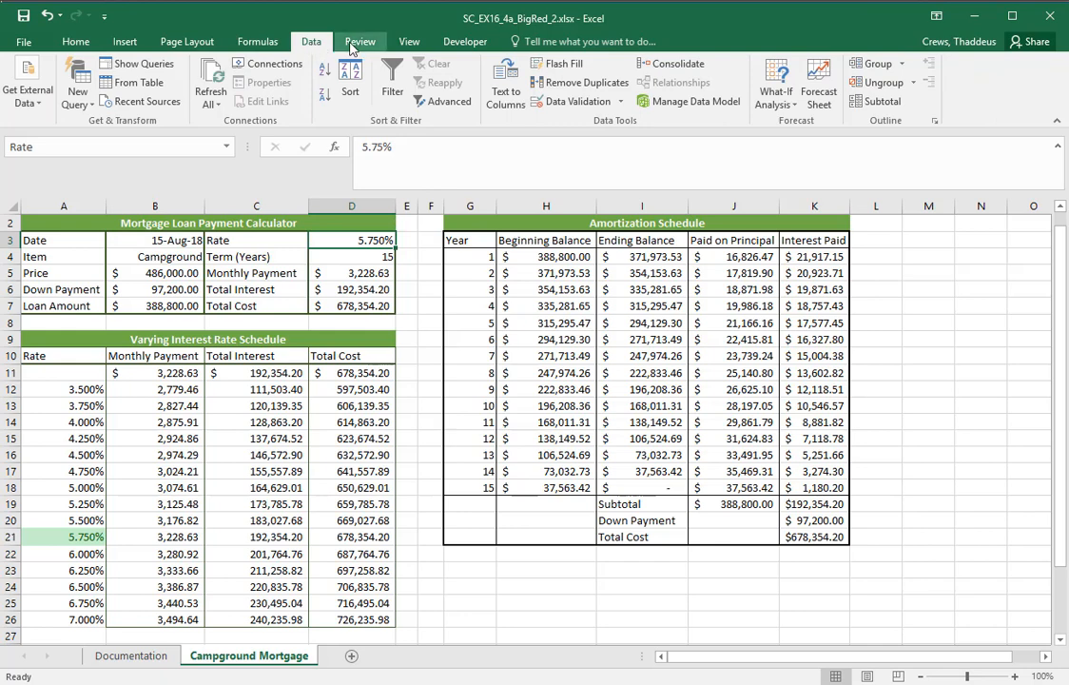
pyautogui.click(359, 42)
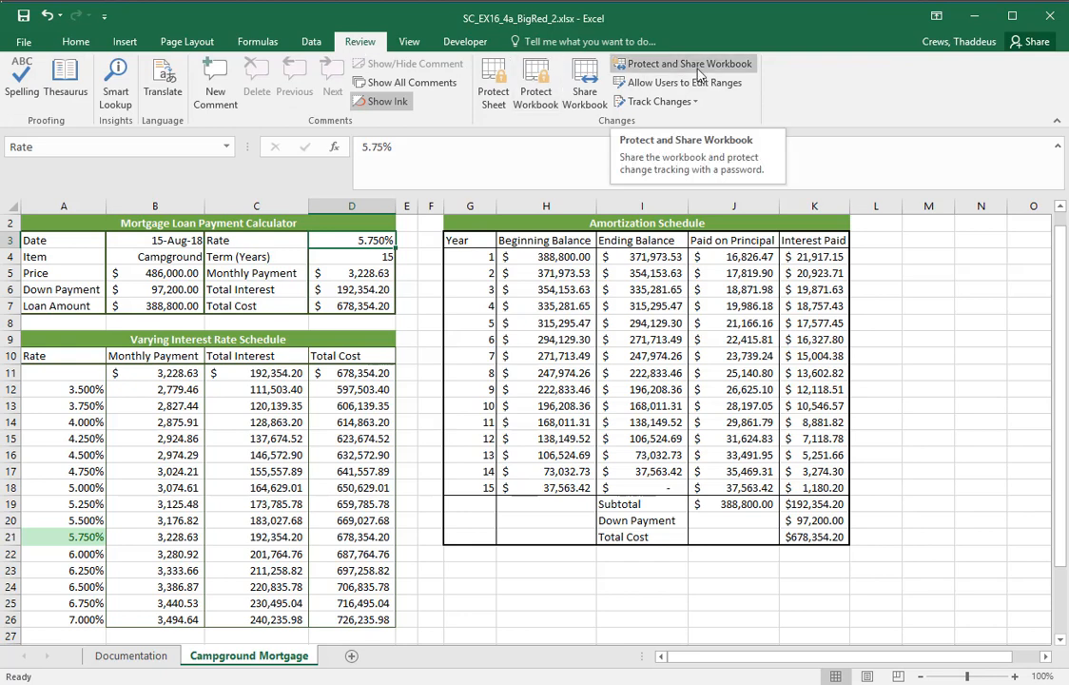
pyautogui.click(504, 95)
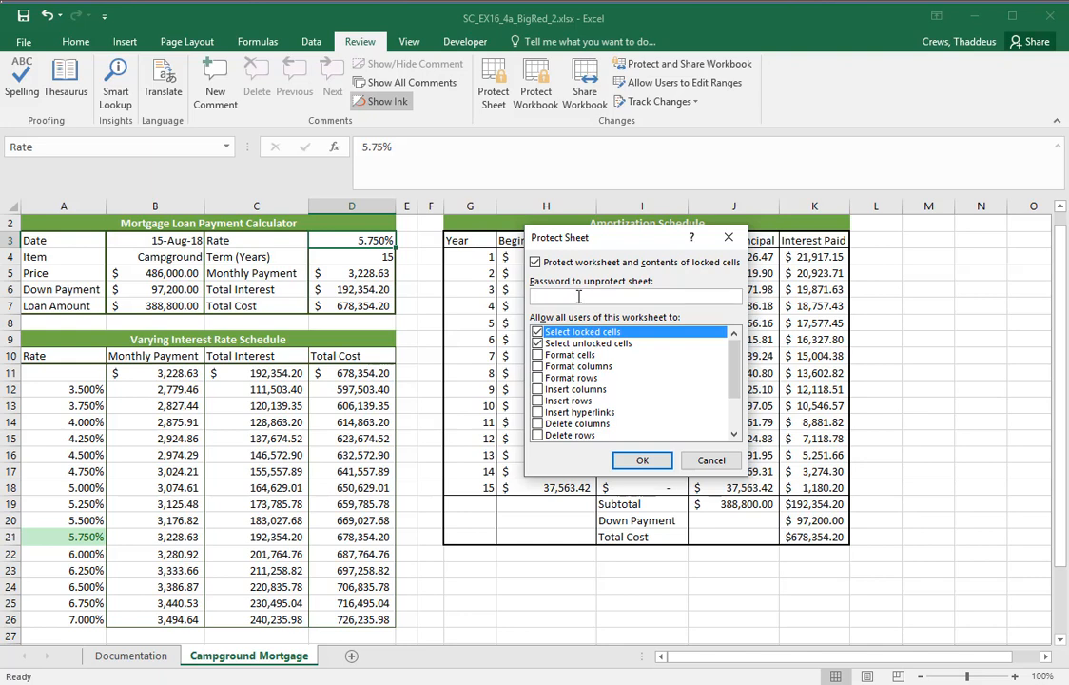
pyautogui.click(643, 461)
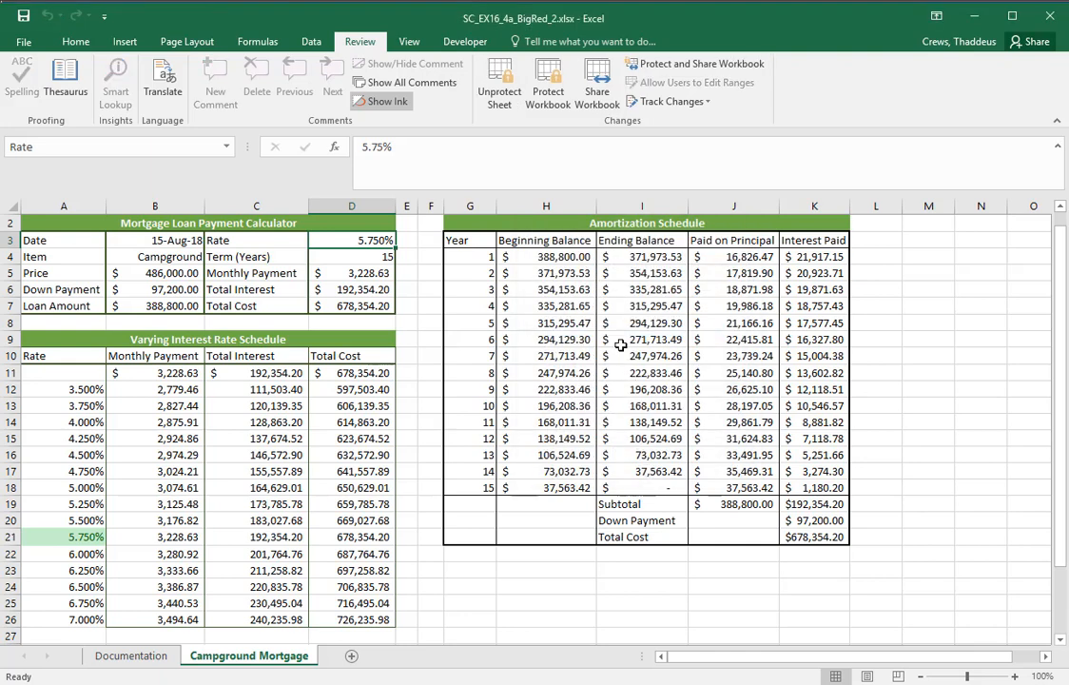
# Test the sheet protection by trying to delete the contents of locked cells H9 and B16
pyautogui.click(548, 341)
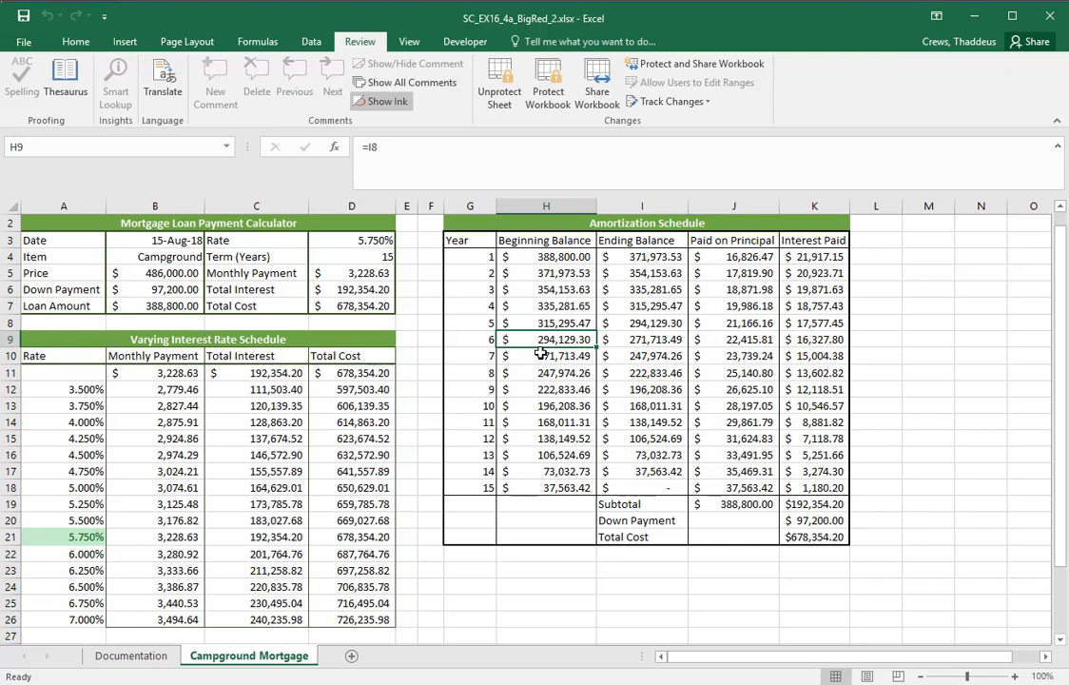
pyautogui.press('Delete')
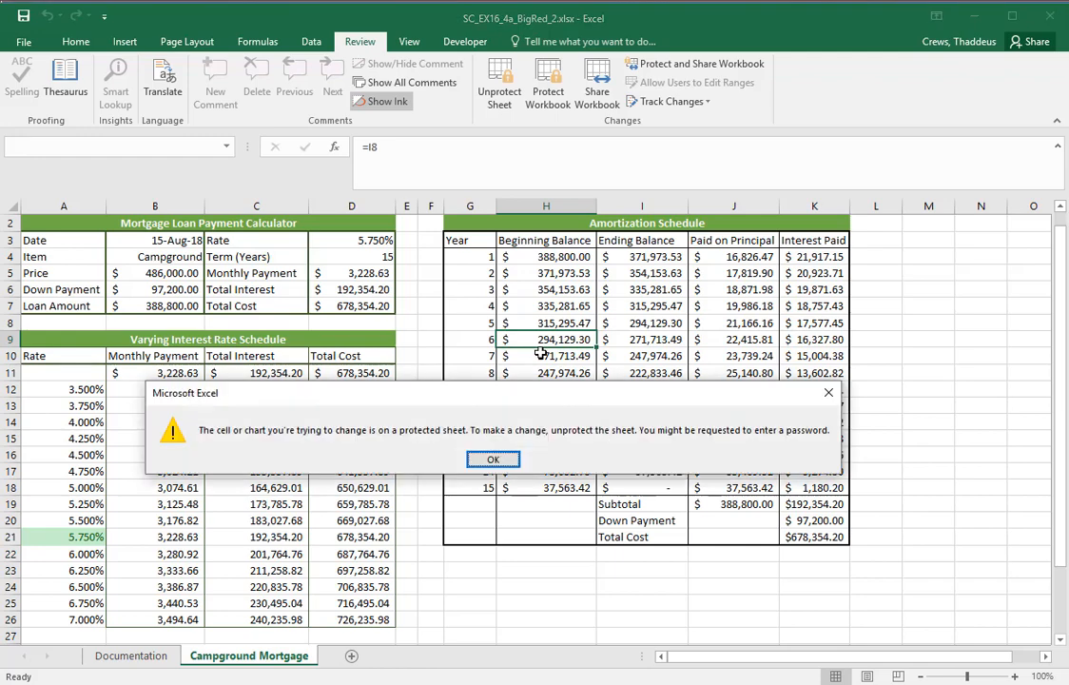
pyautogui.click(494, 460)
pyautogui.click(169, 457)
pyautogui.press('Delete')
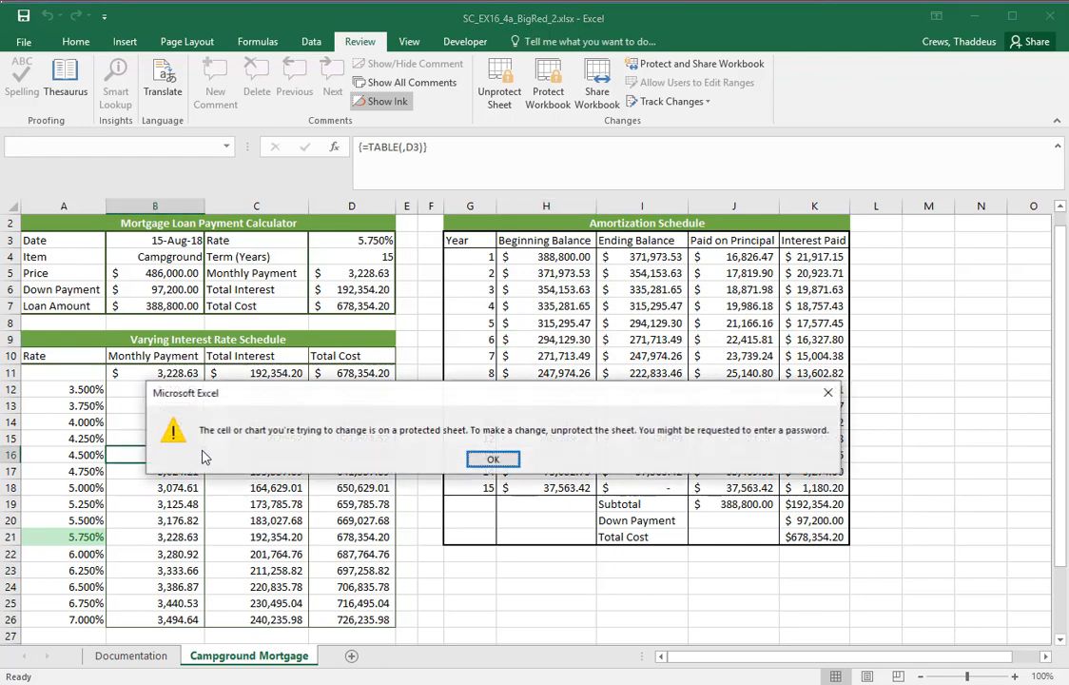
pyautogui.click(492, 457)
# Test the unlocked Price cell B5 by entering 44, and undo that entry
pyautogui.click(162, 276)
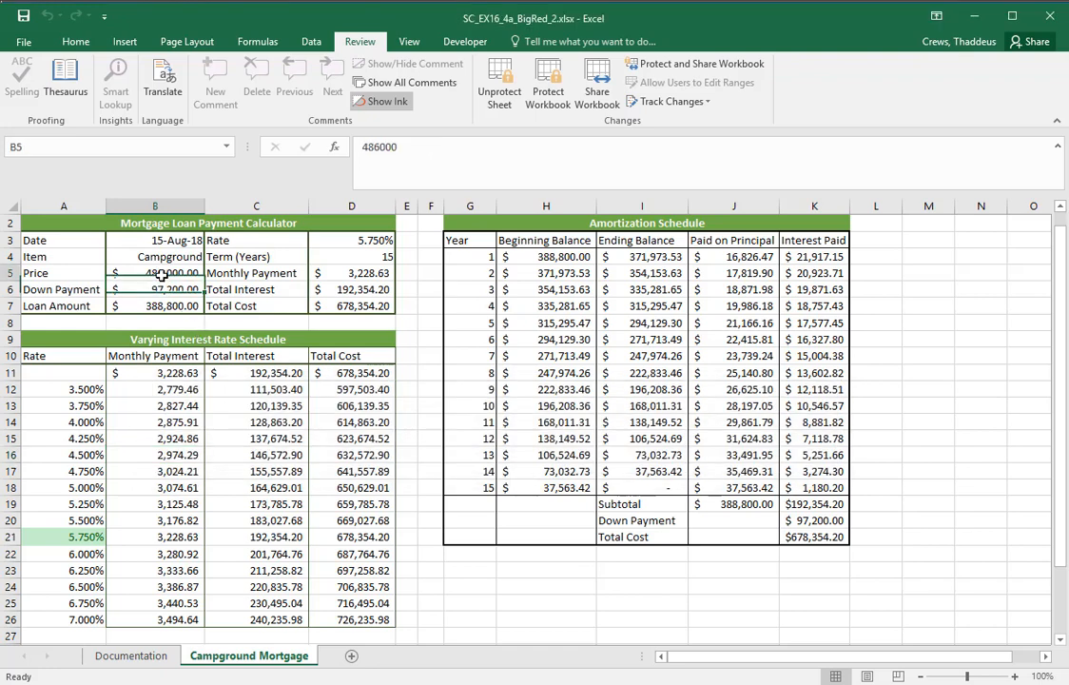
pyautogui.write('44')
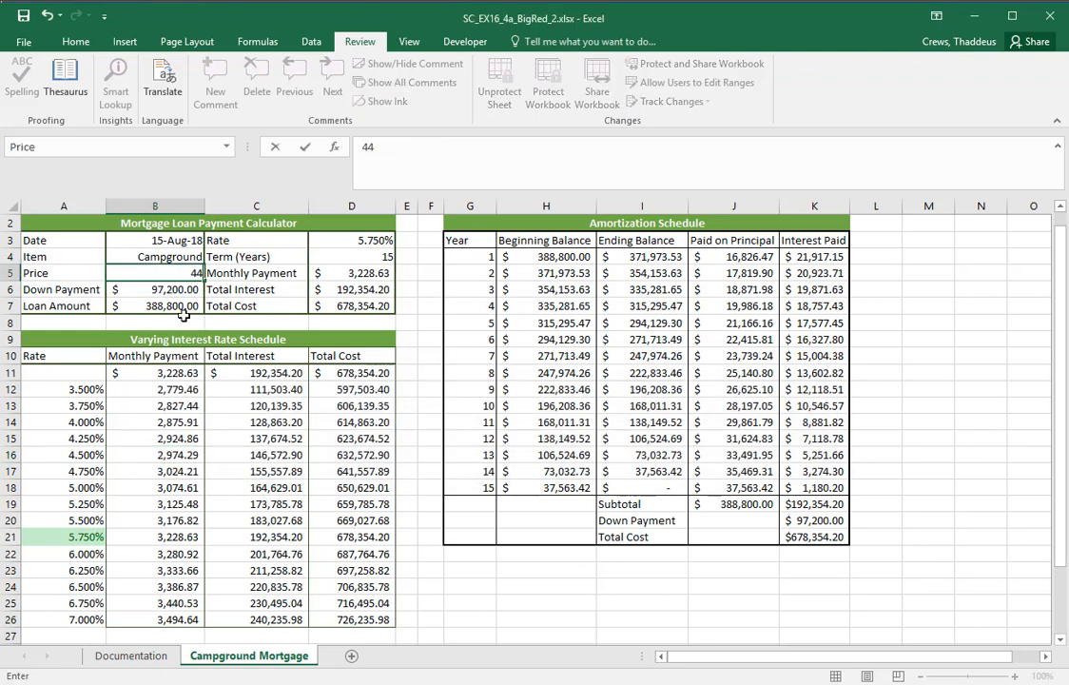
pyautogui.hotkey('ctrl', 'Return')
pyautogui.press('Return')
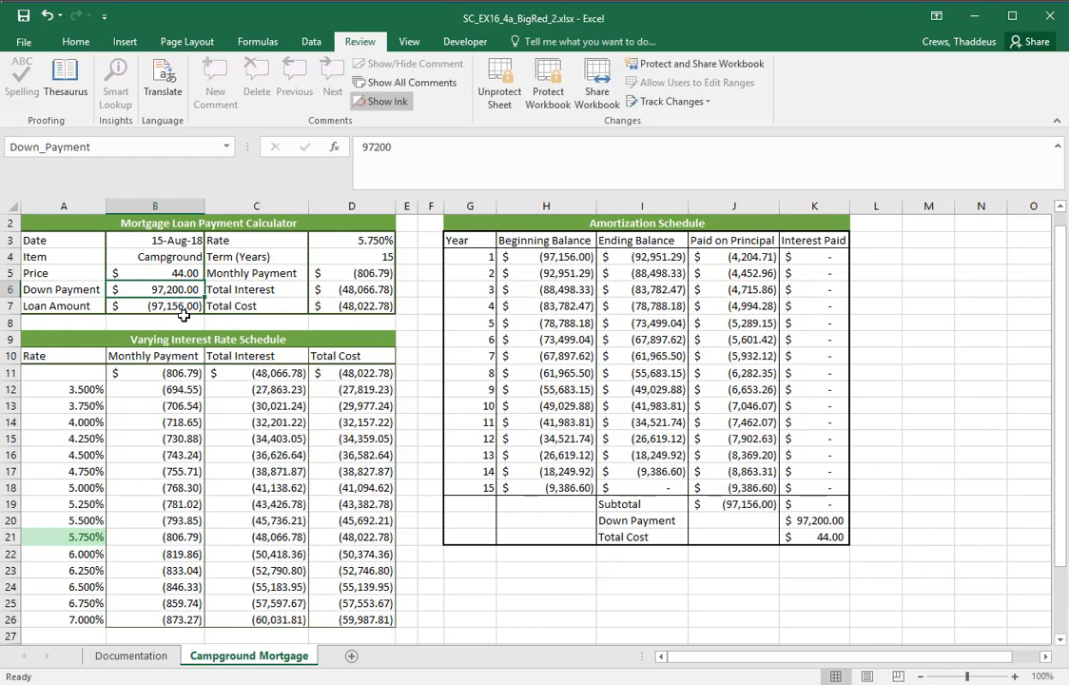
pyautogui.click(48, 17)
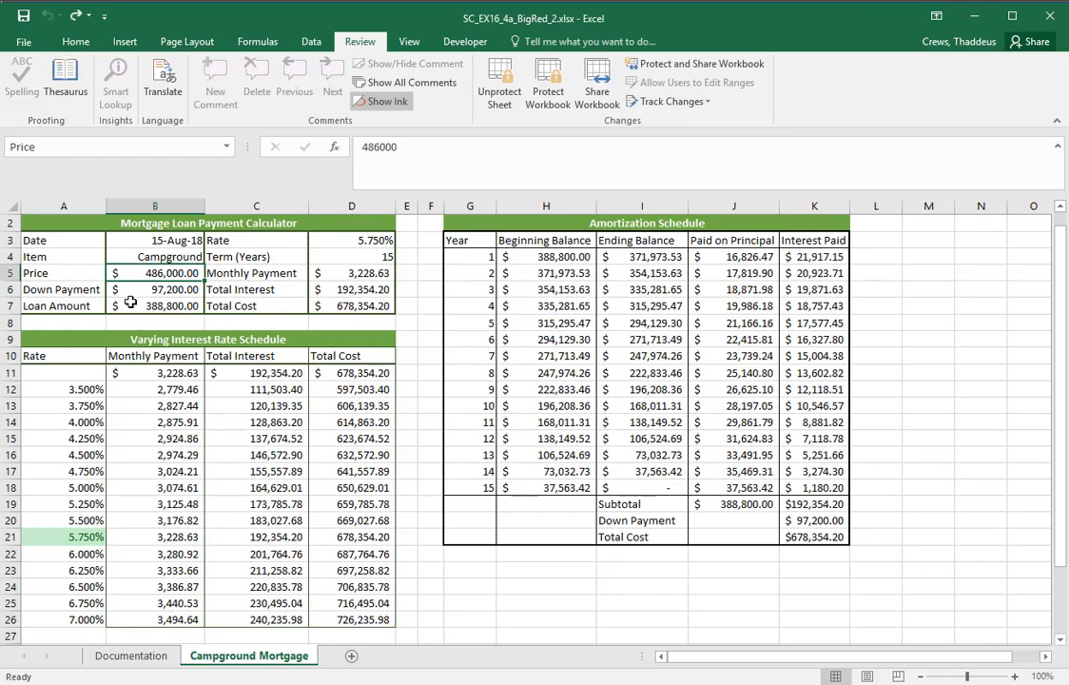
# Select the unlocked cells B6, B5 and D3 in turn, and try to edit the locked Term (Years) cell D4
pyautogui.click(179, 287)
pyautogui.click(172, 274)
pyautogui.click(385, 242)
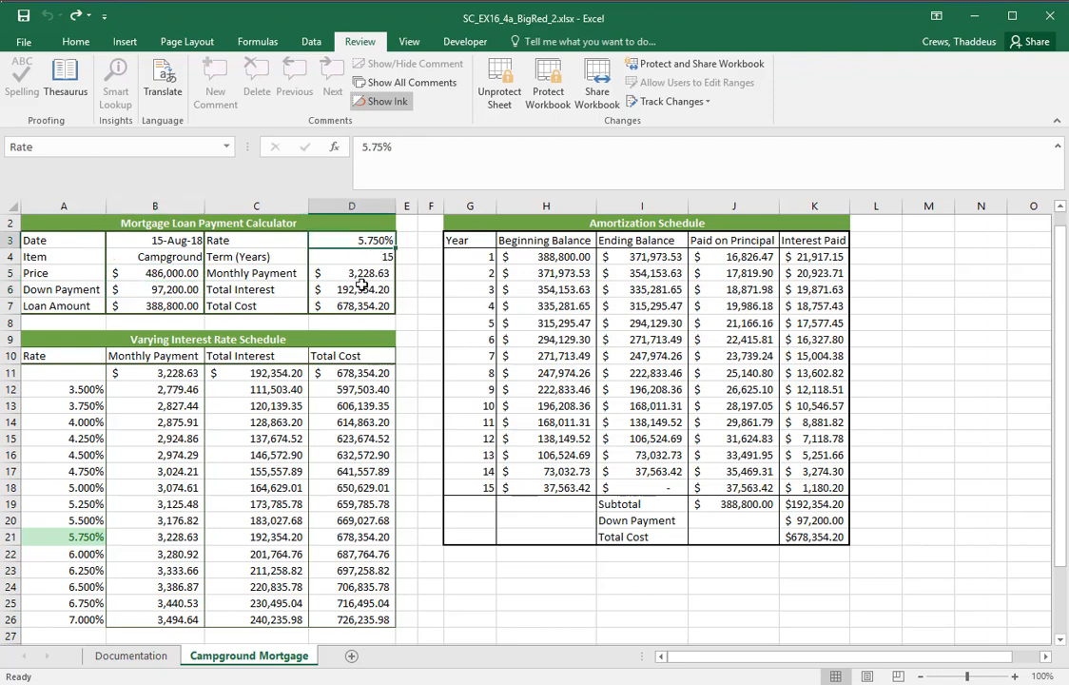
pyautogui.click(366, 257)
pyautogui.doubleClick(365, 258)
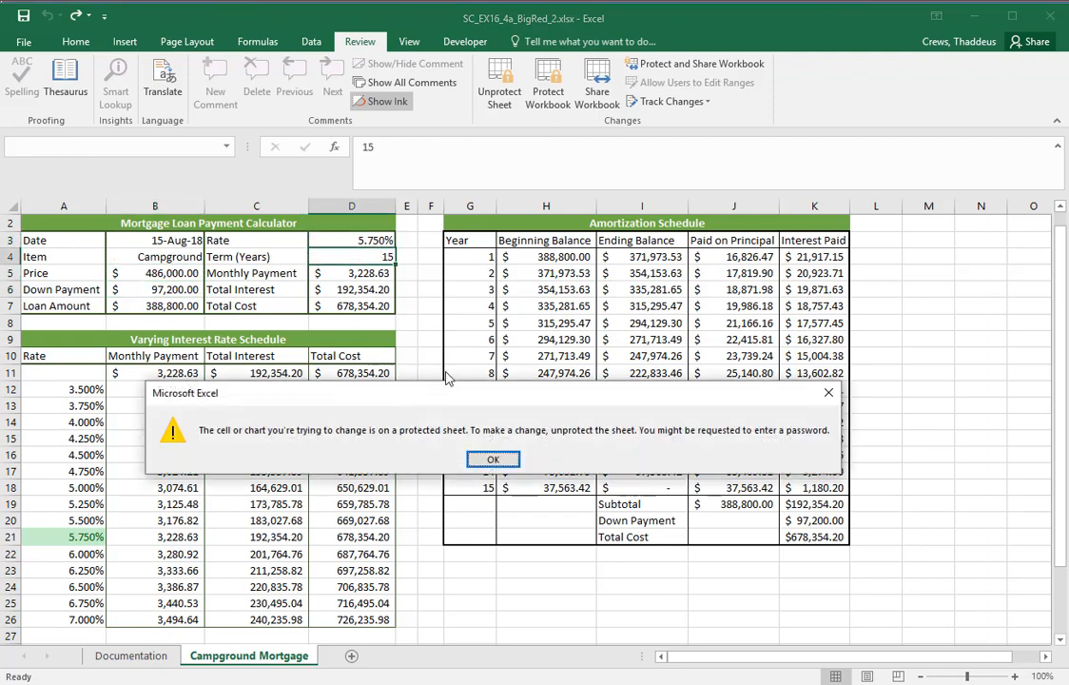
pyautogui.click(488, 458)
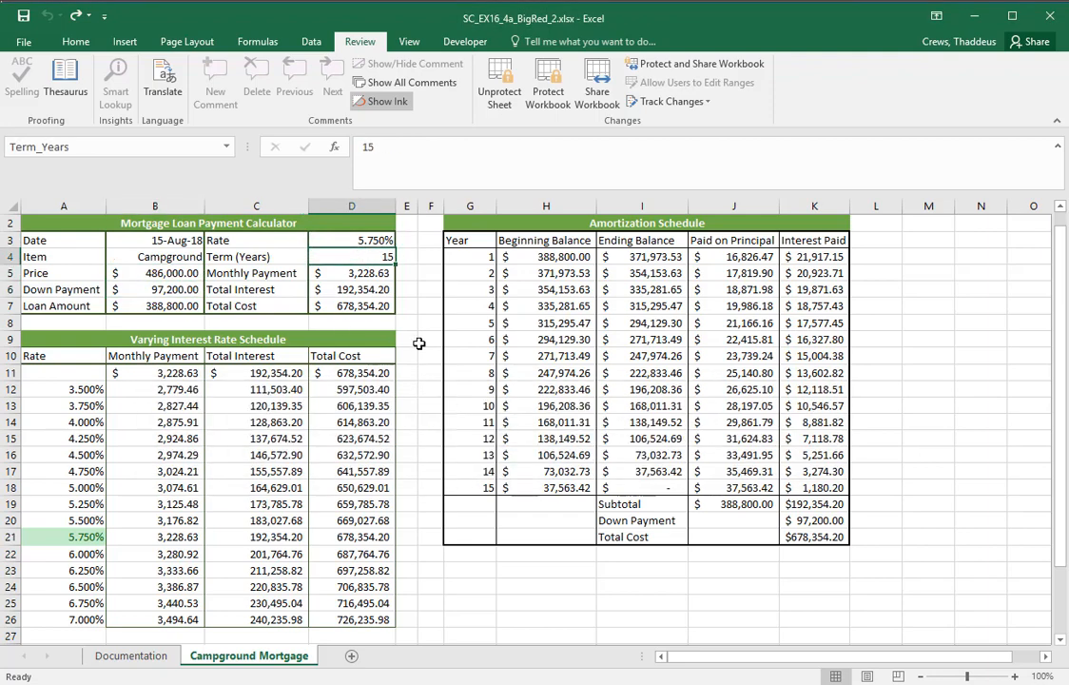
# Switch to Word, read instruction 13 about unhiding the Campground Research worksheet, and return to the Excel workbook
pyautogui.hotkey('alt', 'Tab')
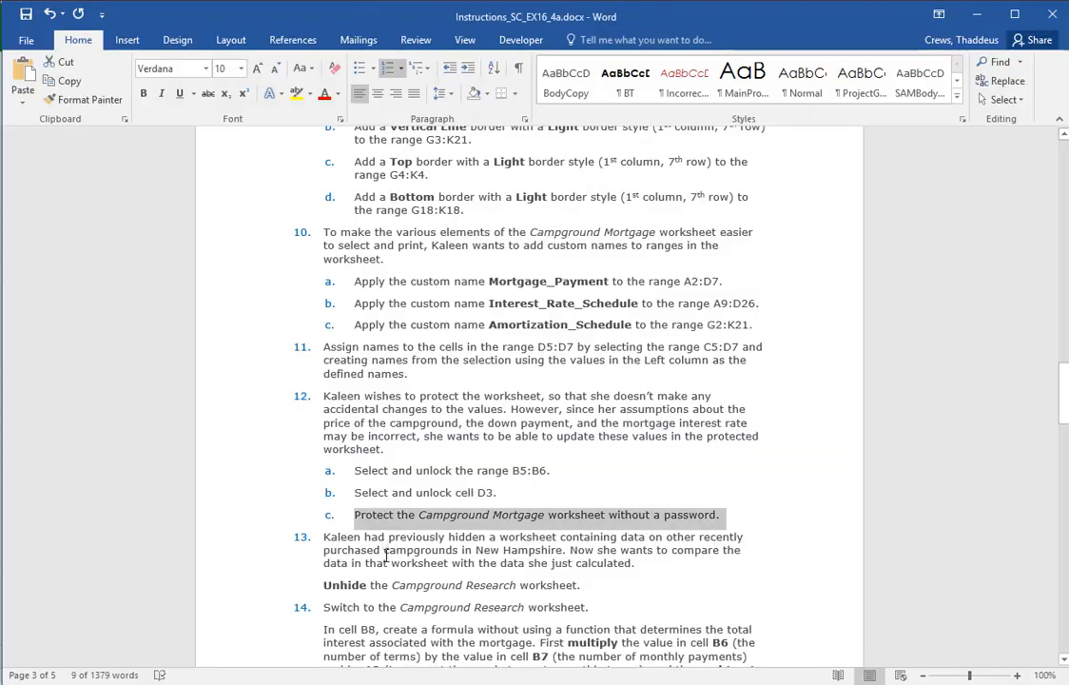
pyautogui.scroll(-3, 303, 499)
pyautogui.doubleClick(243, 427)
pyautogui.keyDown('shift'); pyautogui.click(245, 468); pyautogui.keyUp('shift')
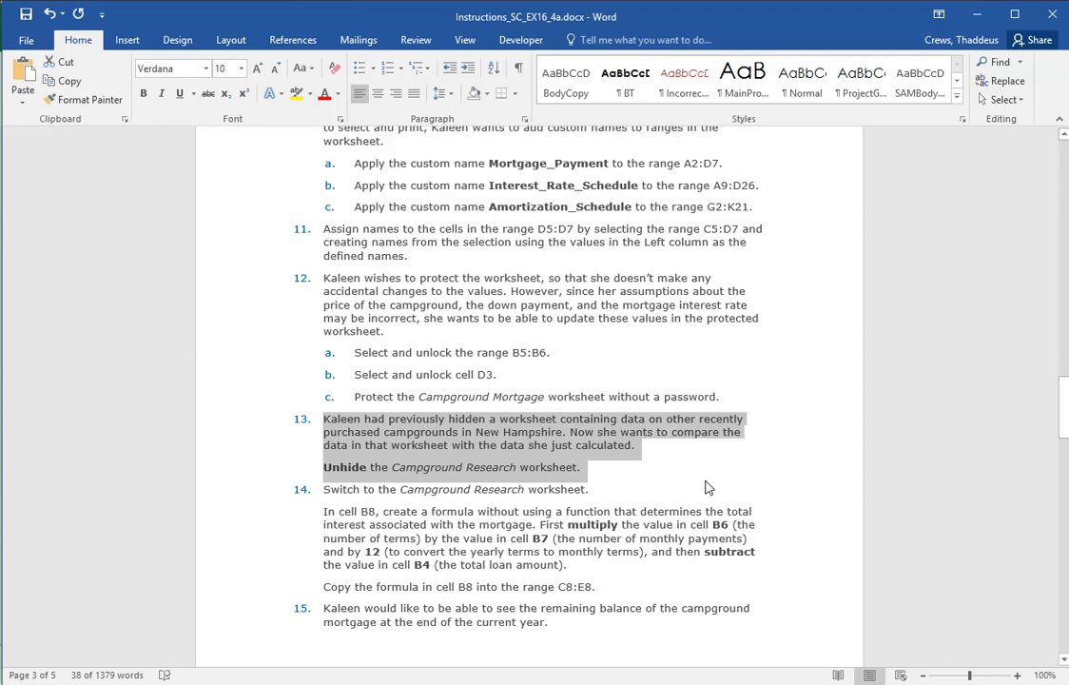
pyautogui.click(561, 398)
pyautogui.press('super+Tab')
pyautogui.hotkey('alt', 'Tab')
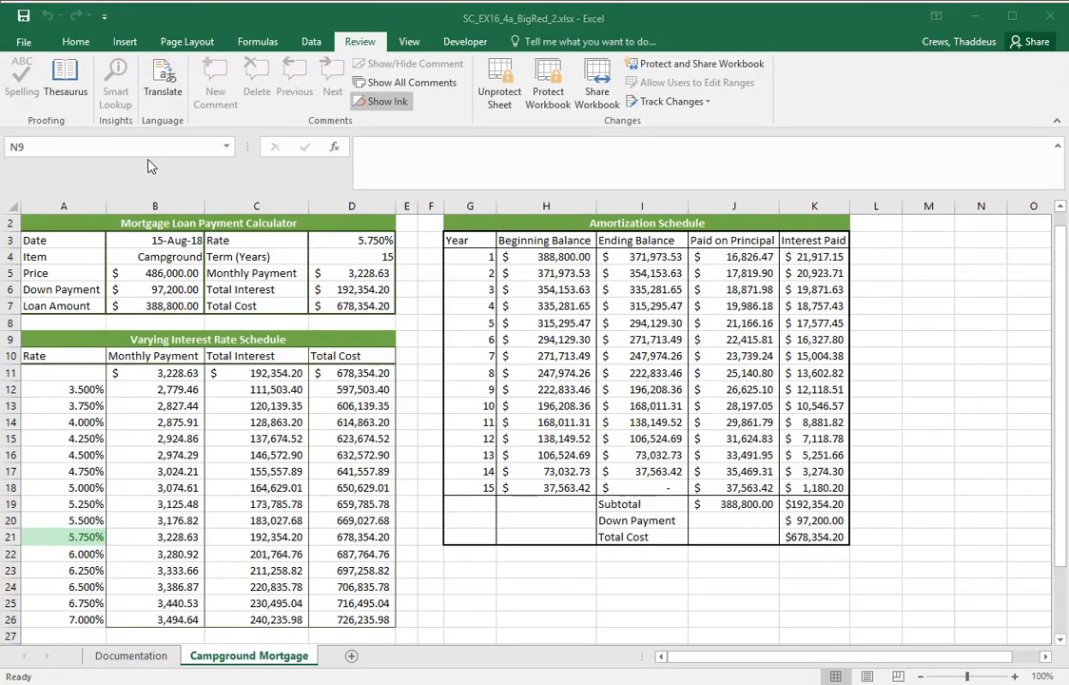
# Unhide the Campground Research worksheet
pyautogui.click(63, 47)
pyautogui.click(74, 44)
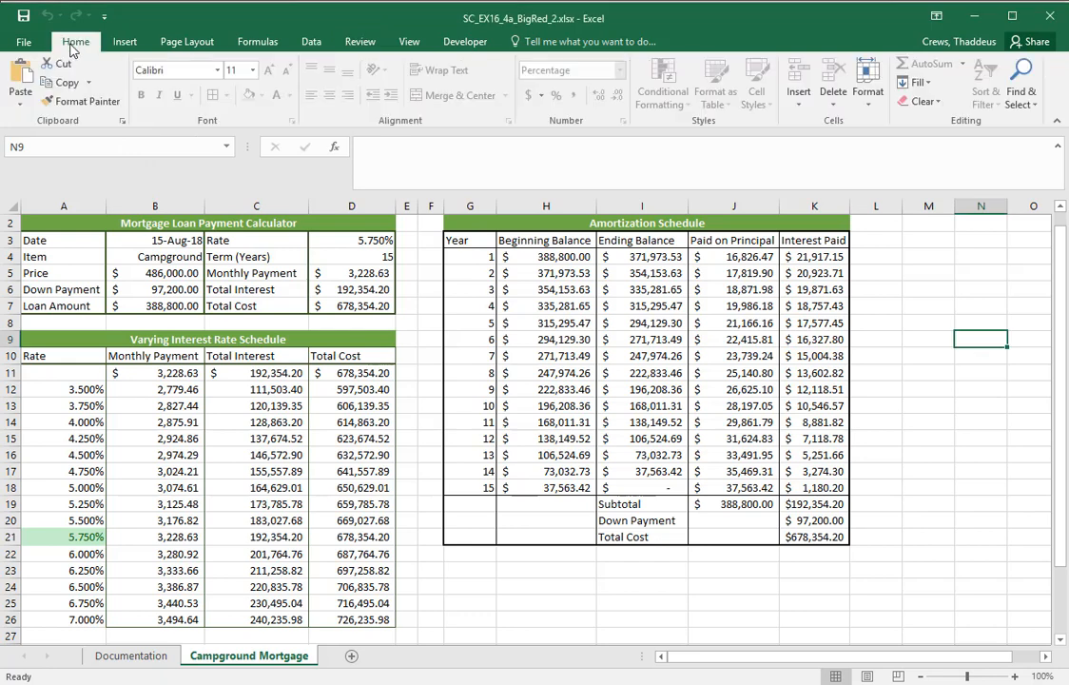
pyautogui.click(868, 105)
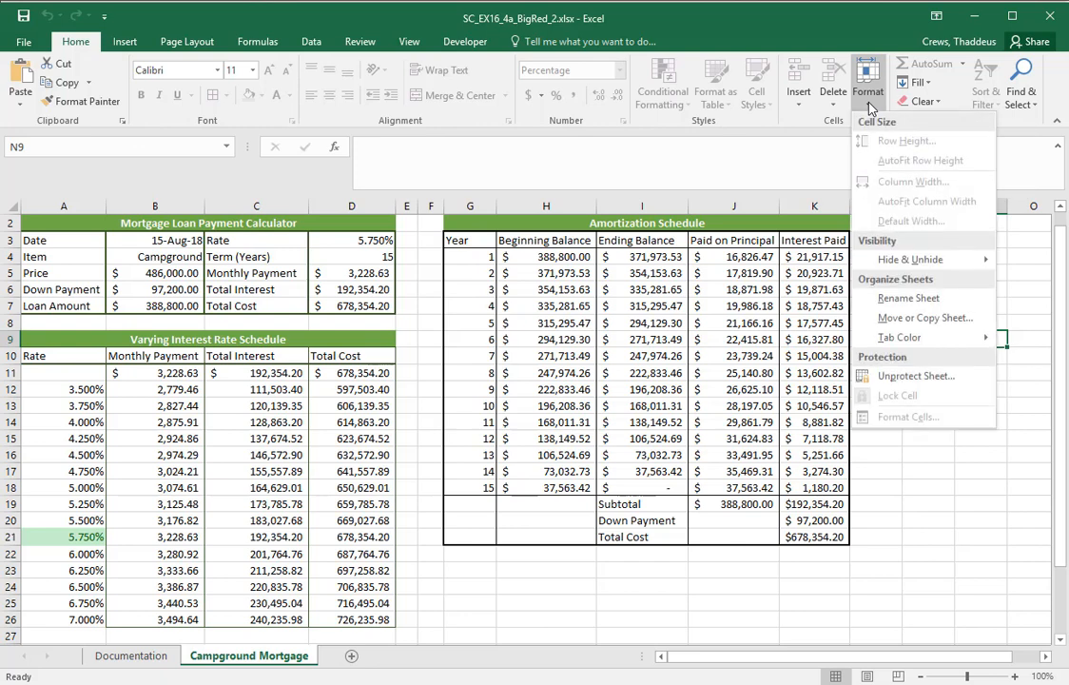
pyautogui.moveTo(891, 261)
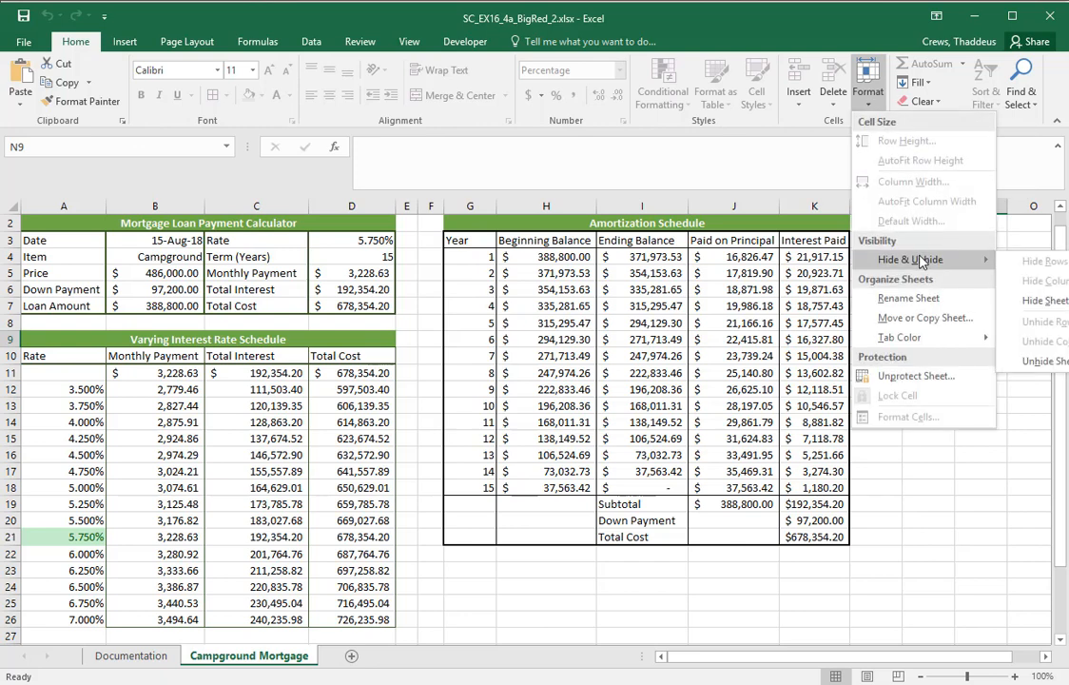
pyautogui.click(1041, 361)
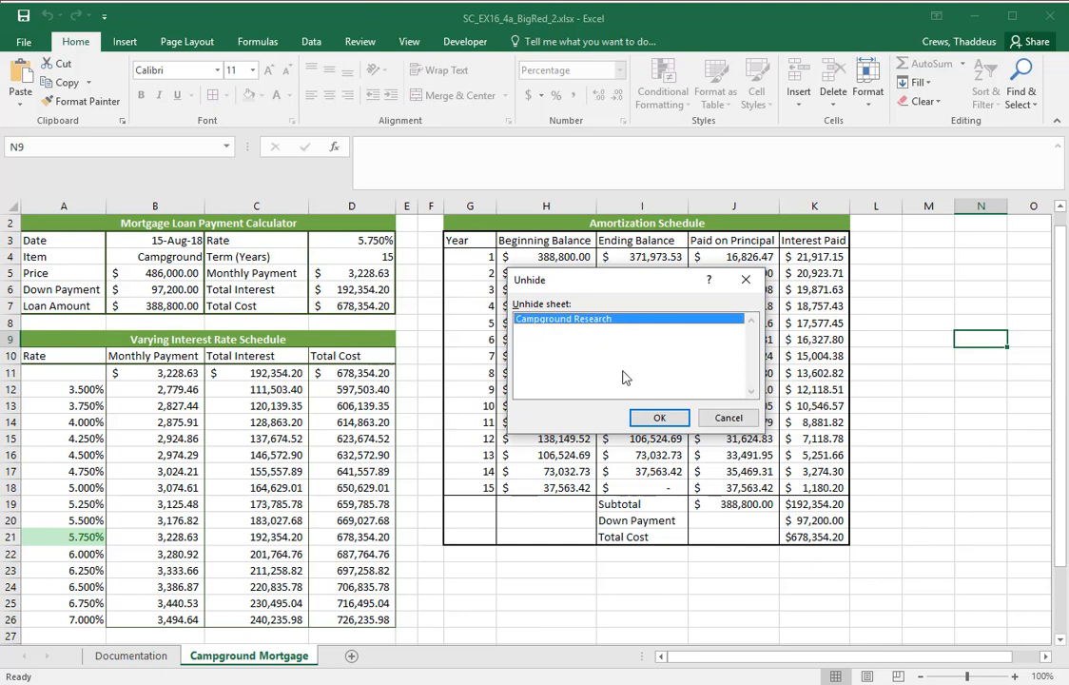
pyautogui.click(654, 416)
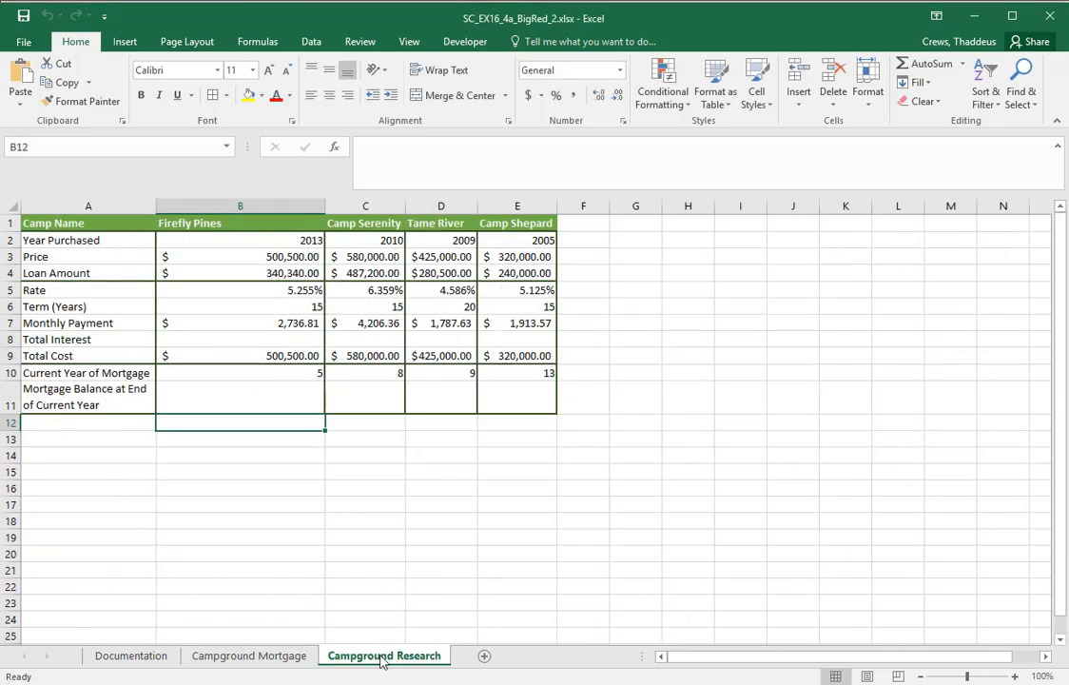
# Look over the Campground Mortgage and Campground Research worksheets in turn, ending on cell D19 of Campground Research
pyautogui.click(224, 658)
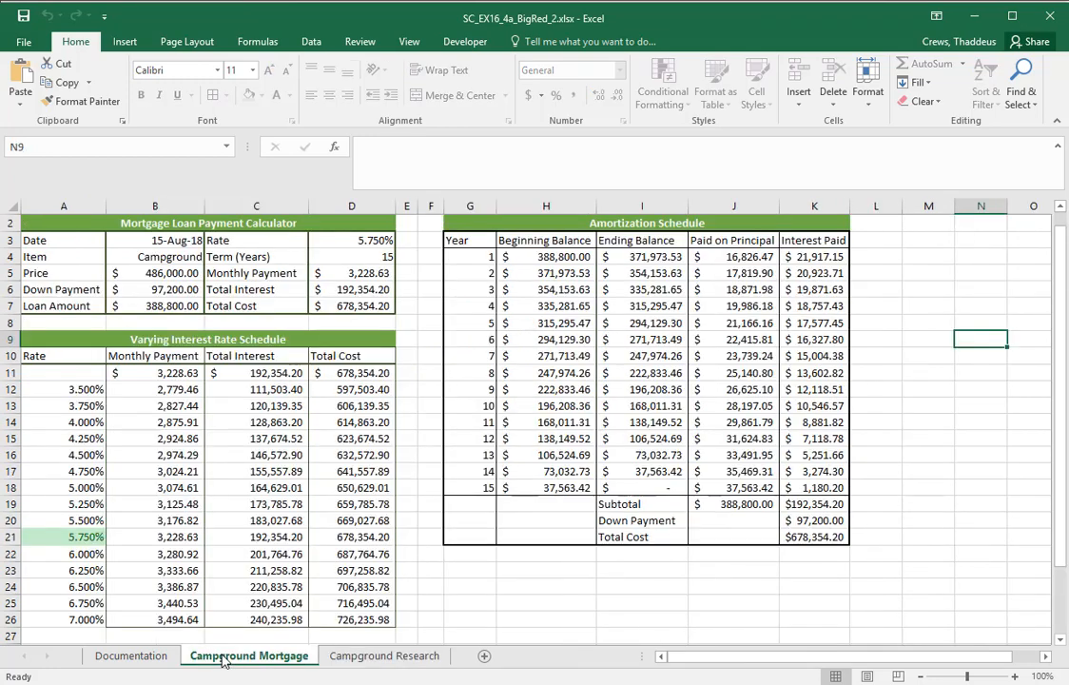
pyautogui.click(354, 656)
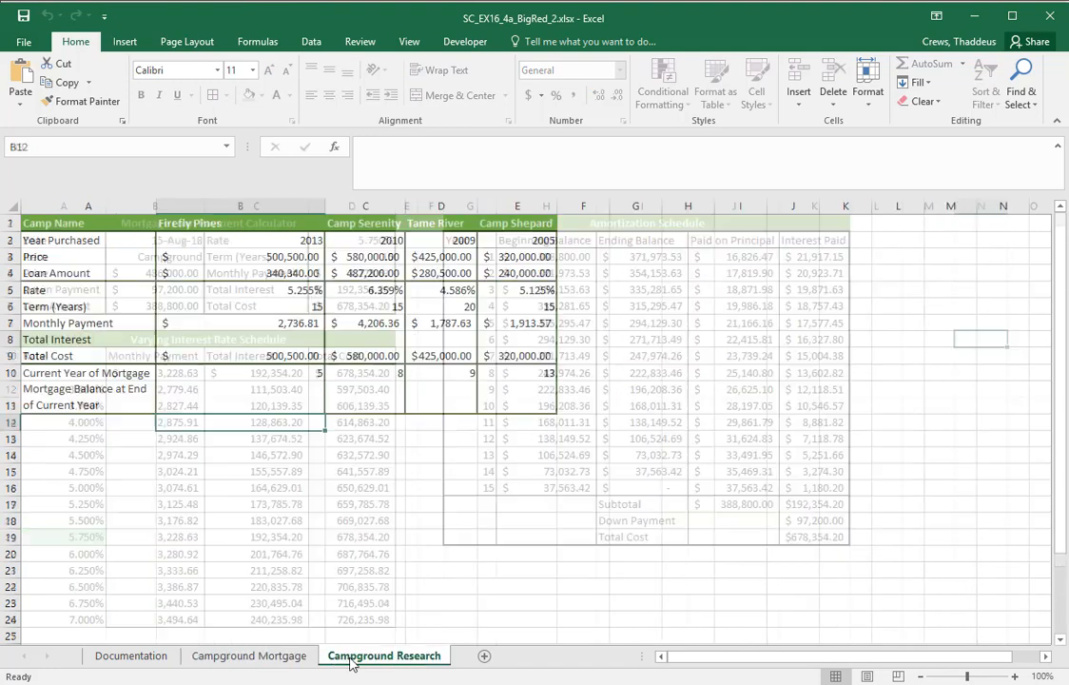
pyautogui.click(243, 658)
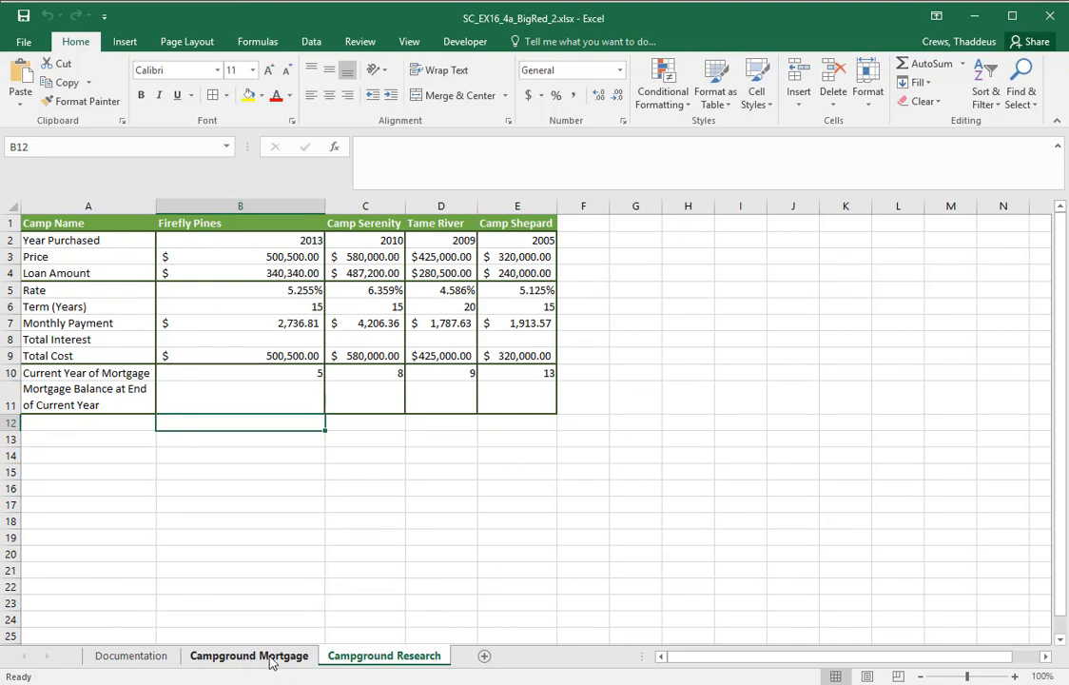
pyautogui.click(365, 655)
pyautogui.click(409, 537)
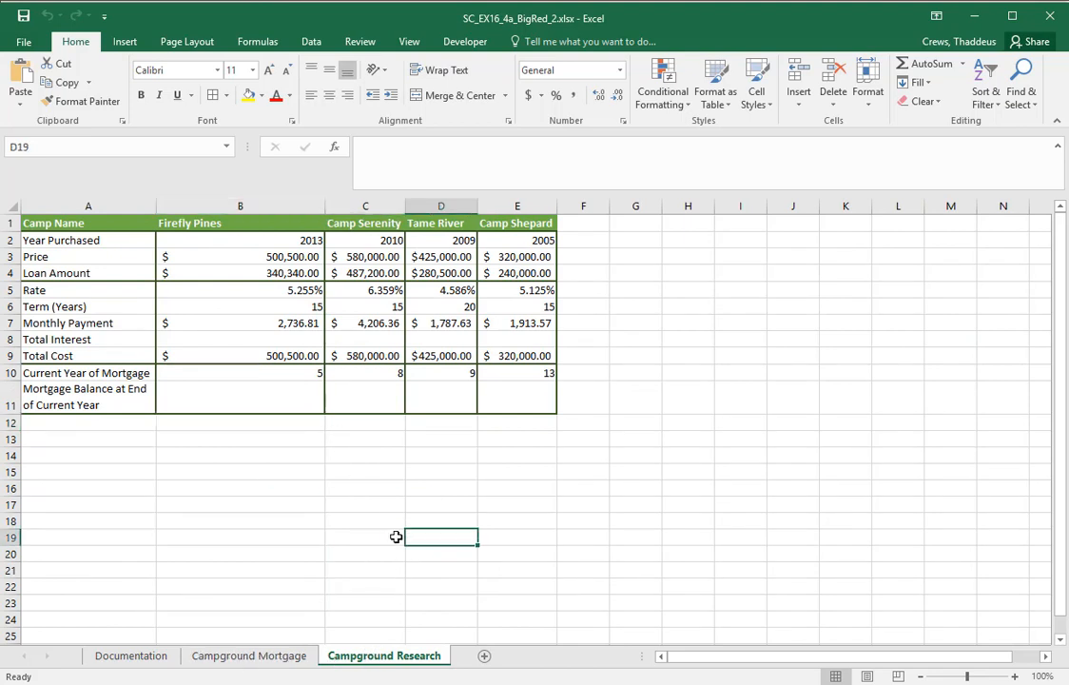
# Switch to the Word instructions and read instruction 14 about the total interest formula, highlighting its text
pyautogui.hotkey('alt', 'Tab')
pyautogui.hotkey('alt', 'Tab')
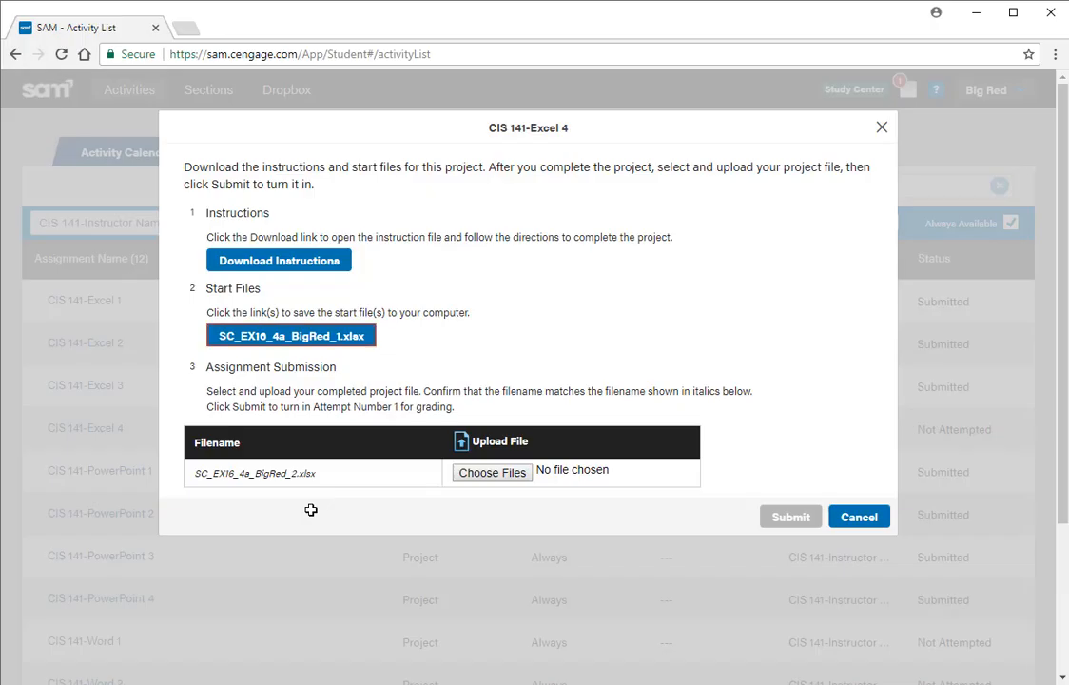
pyautogui.hotkey('alt', 'Tab')
pyautogui.hotkey('alt', 'Tab')
pyautogui.hotkey('alt', 'Tab')
pyautogui.hotkey('alt', 'Tab')
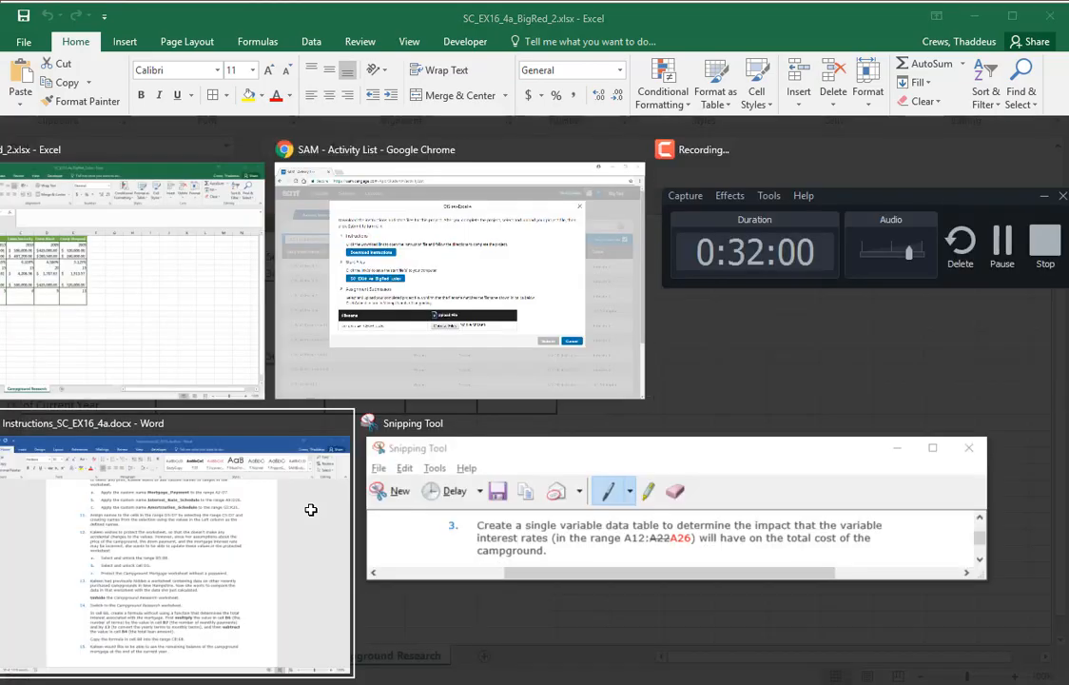
pyautogui.click(310, 509)
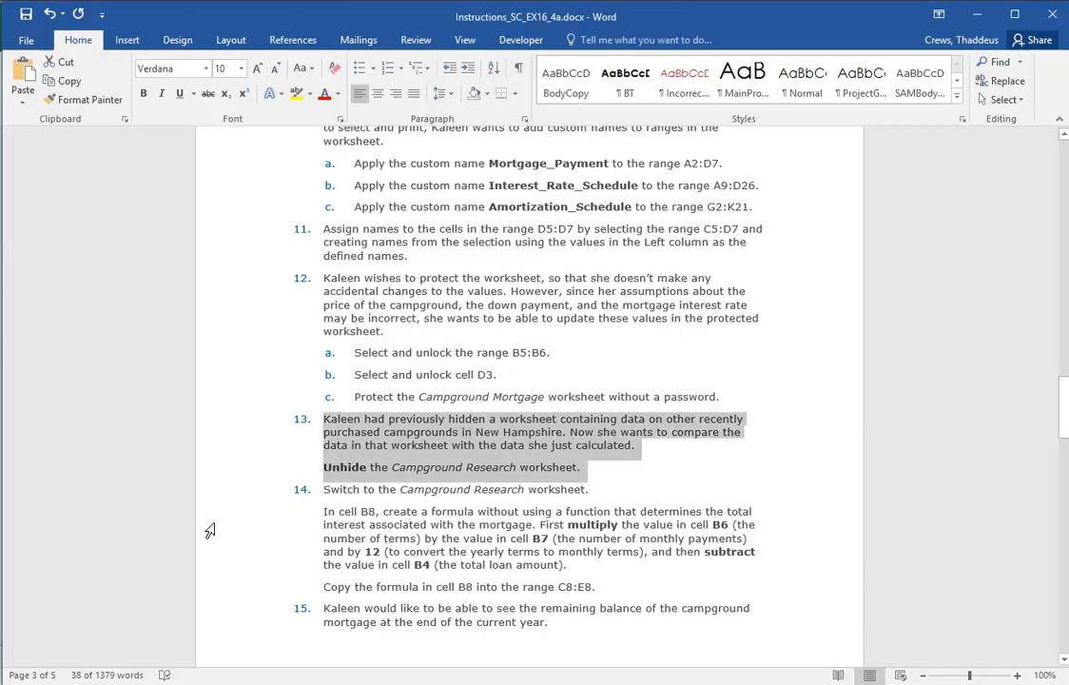
pyautogui.scroll(-3, 209, 529)
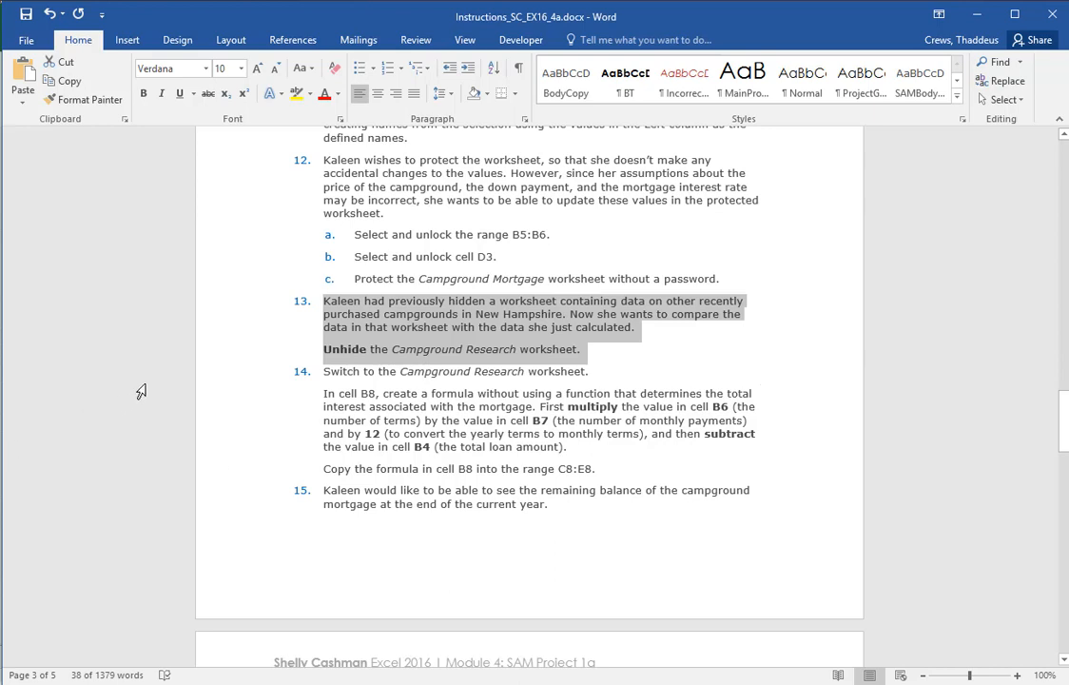
pyautogui.moveTo(225, 383); pyautogui.dragTo(266, 472)
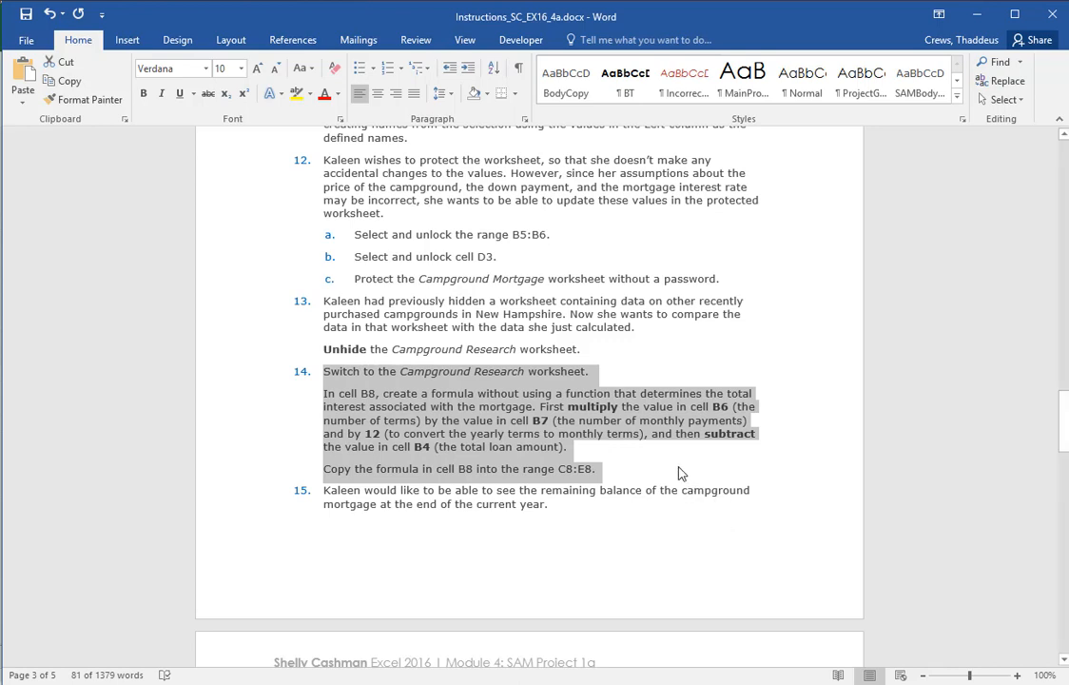
# Return to the Excel workbook and enter the total interest formula =B6*12*B7-B4 in cell B8 of Campground Research, rechecking the Word instructions as needed
pyautogui.hotkey('alt', 'Tab')
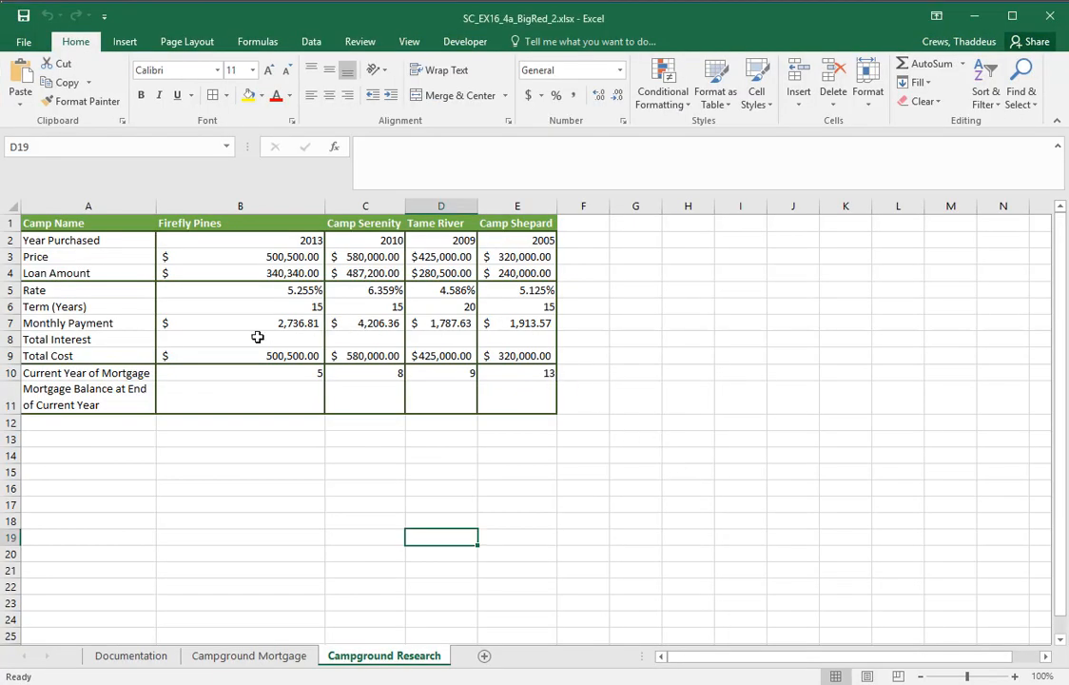
pyautogui.click(230, 306)
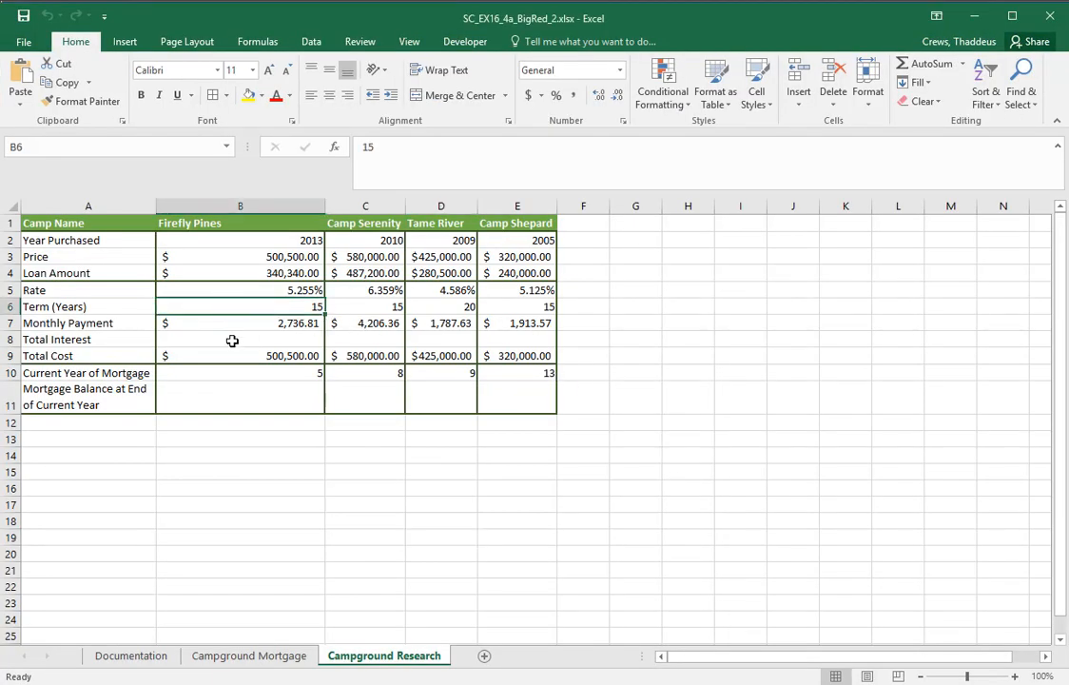
pyautogui.click(233, 339)
pyautogui.hotkey('alt', 'Tab')
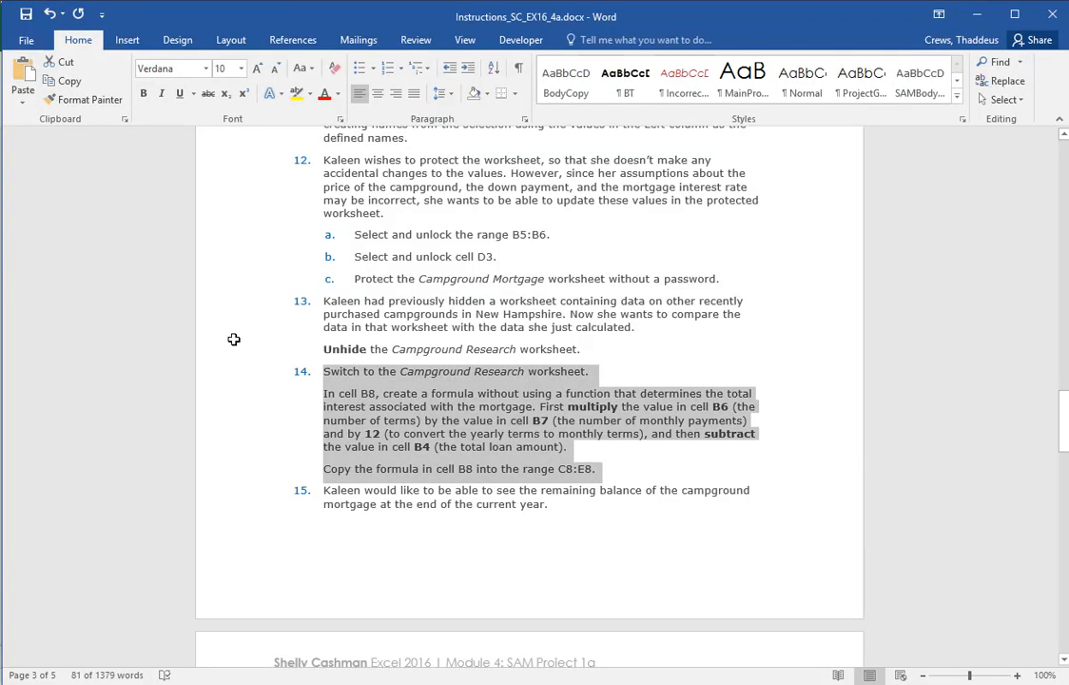
pyautogui.hotkey('alt', 'Tab')
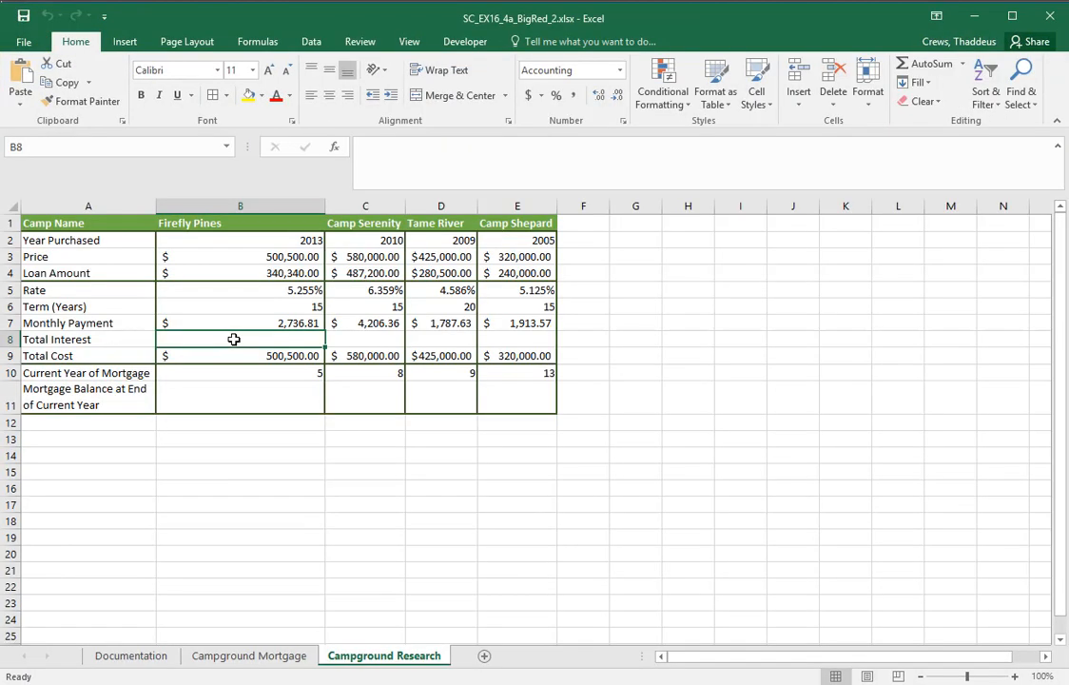
pyautogui.write('=')
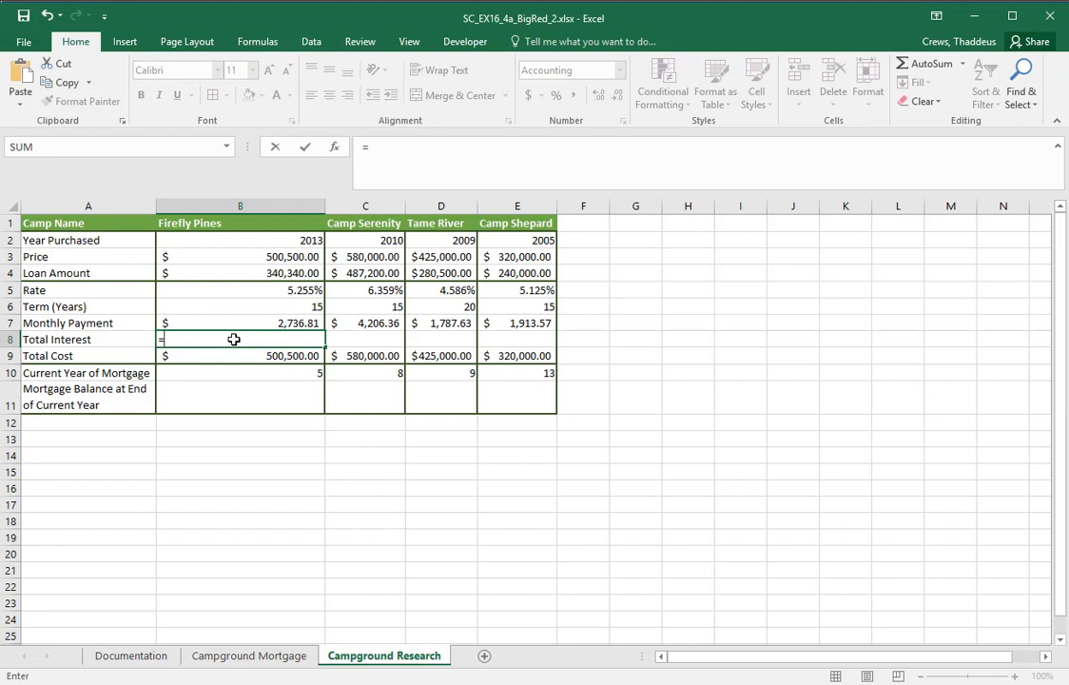
pyautogui.write('B6')
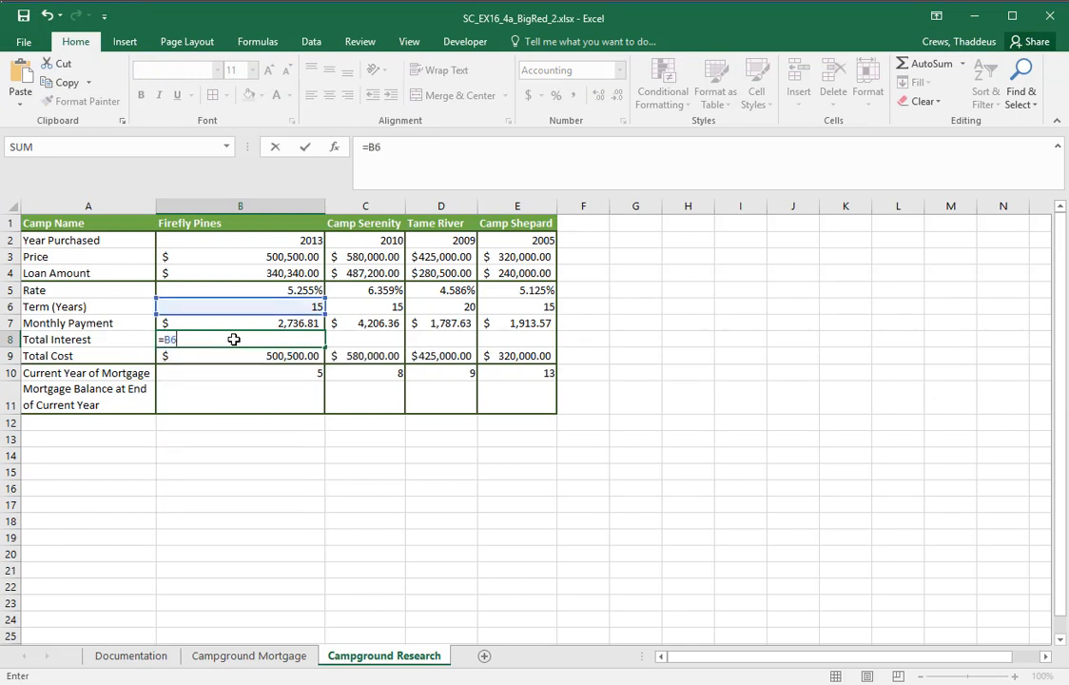
pyautogui.write('*12*B7')
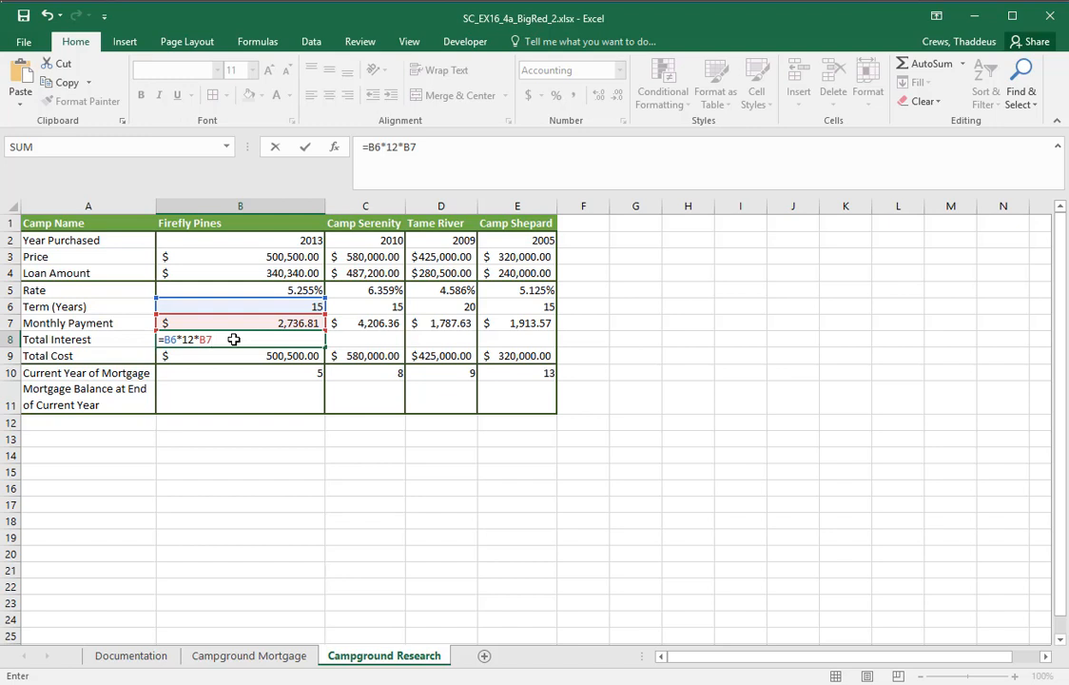
pyautogui.hotkey('alt', 'Tab')
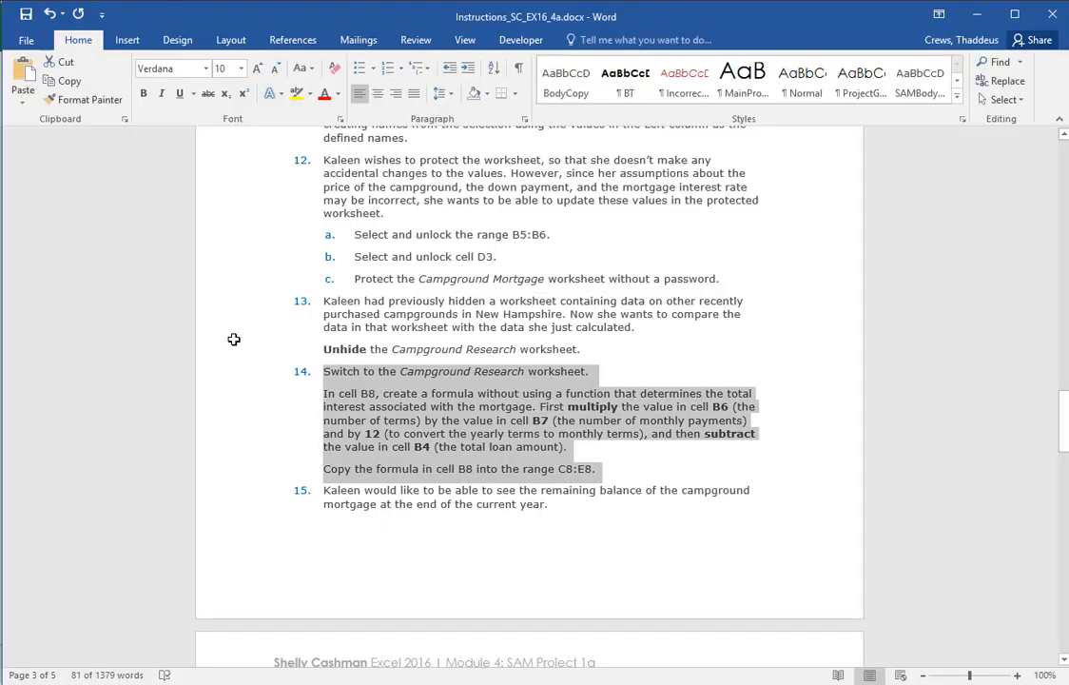
pyautogui.hotkey('alt', 'Tab')
pyautogui.write('-')
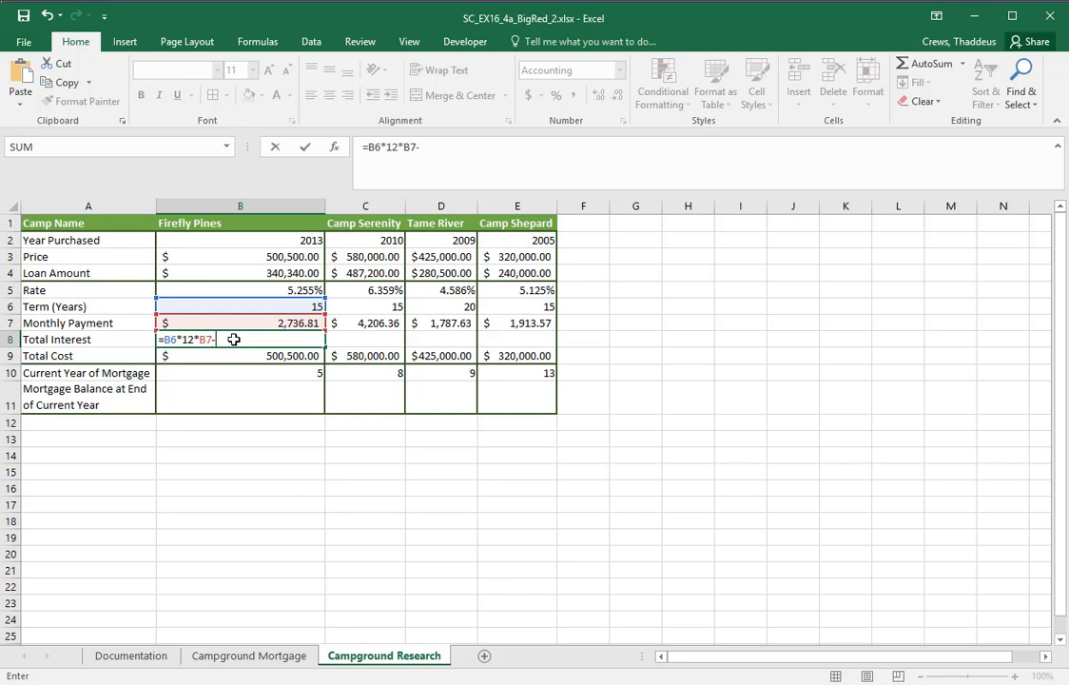
pyautogui.write('B')
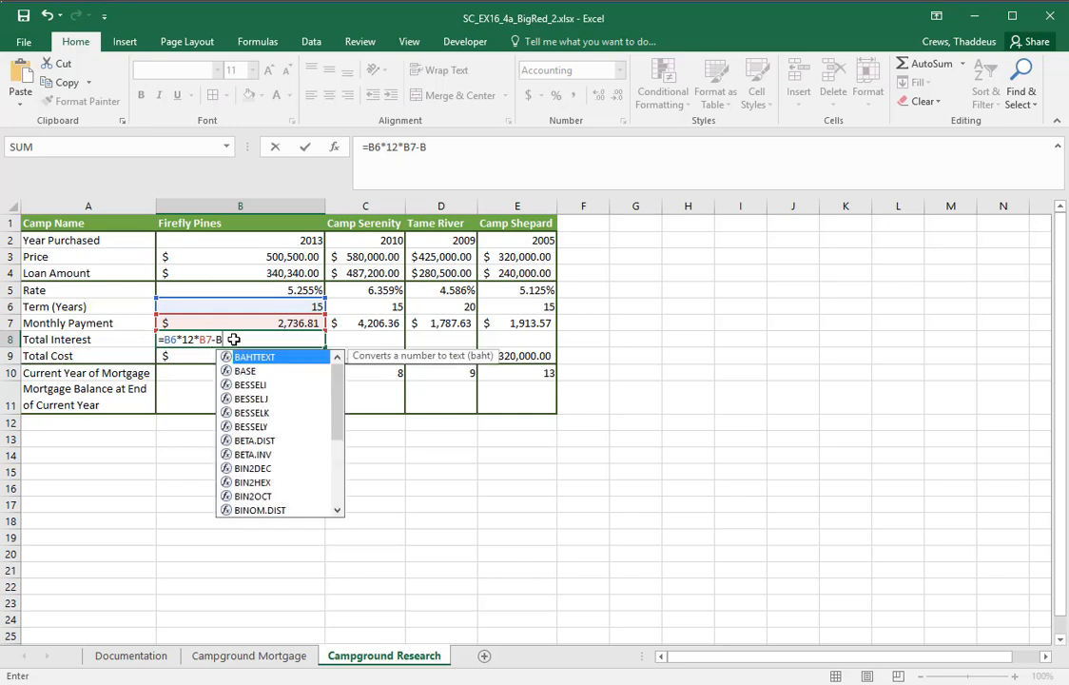
pyautogui.write('4')
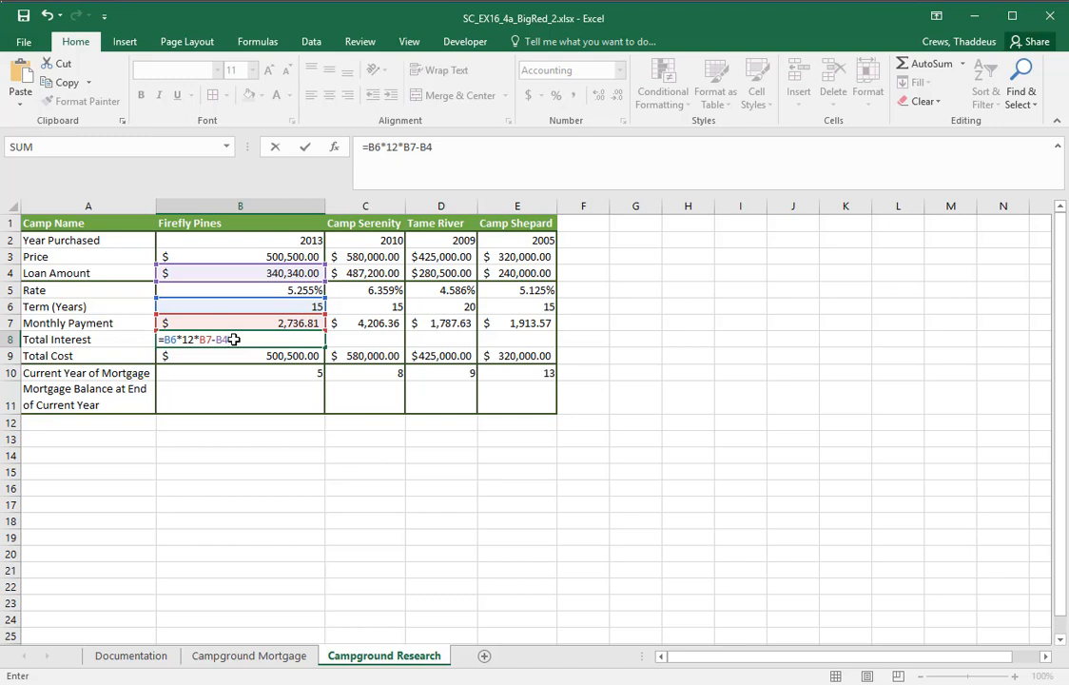
pyautogui.press('Return')
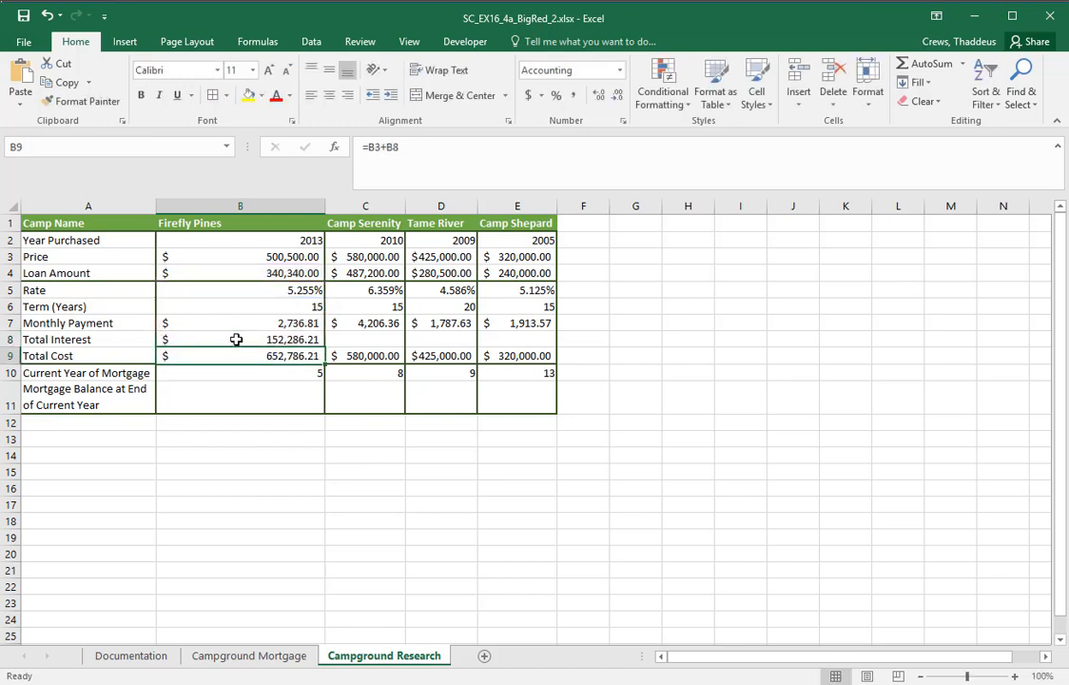
# Examine the Total Cost formulas in row 9 and compare them with the camp prices in row 3
pyautogui.click(354, 354)
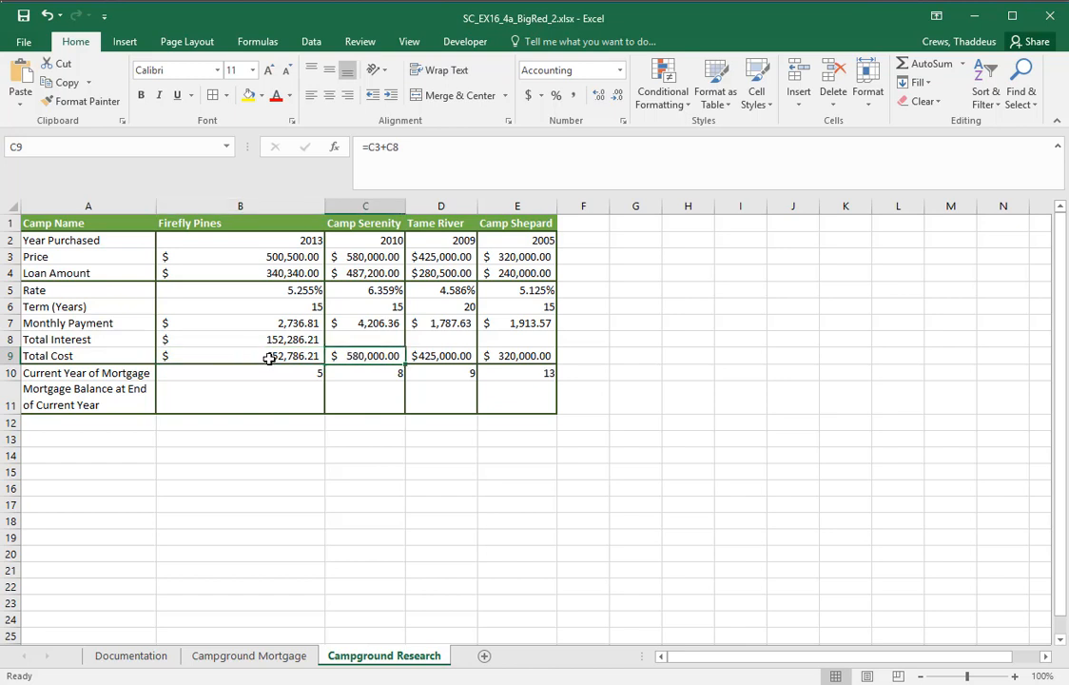
pyautogui.doubleClick(269, 357)
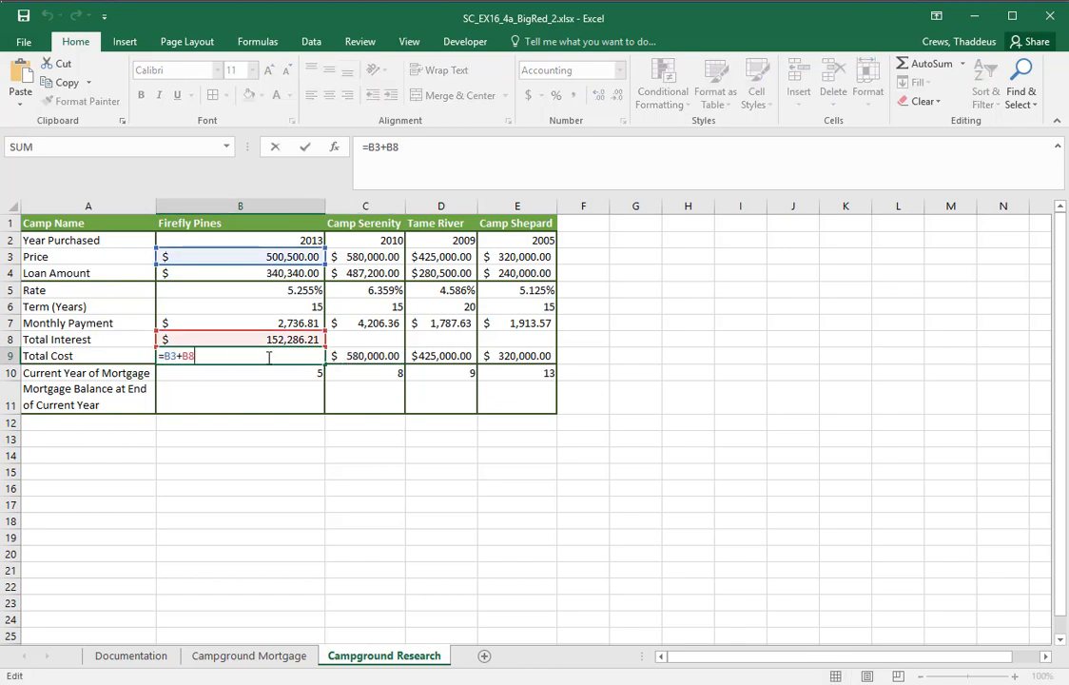
pyautogui.press('Escape')
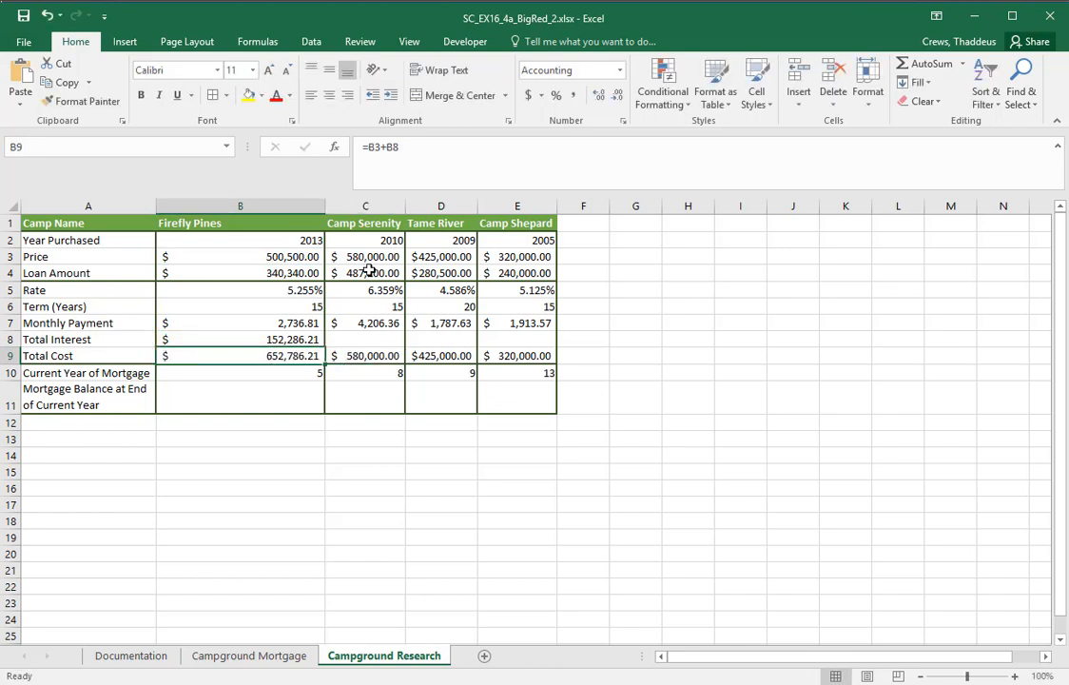
pyautogui.doubleClick(371, 256)
pyautogui.press('Escape')
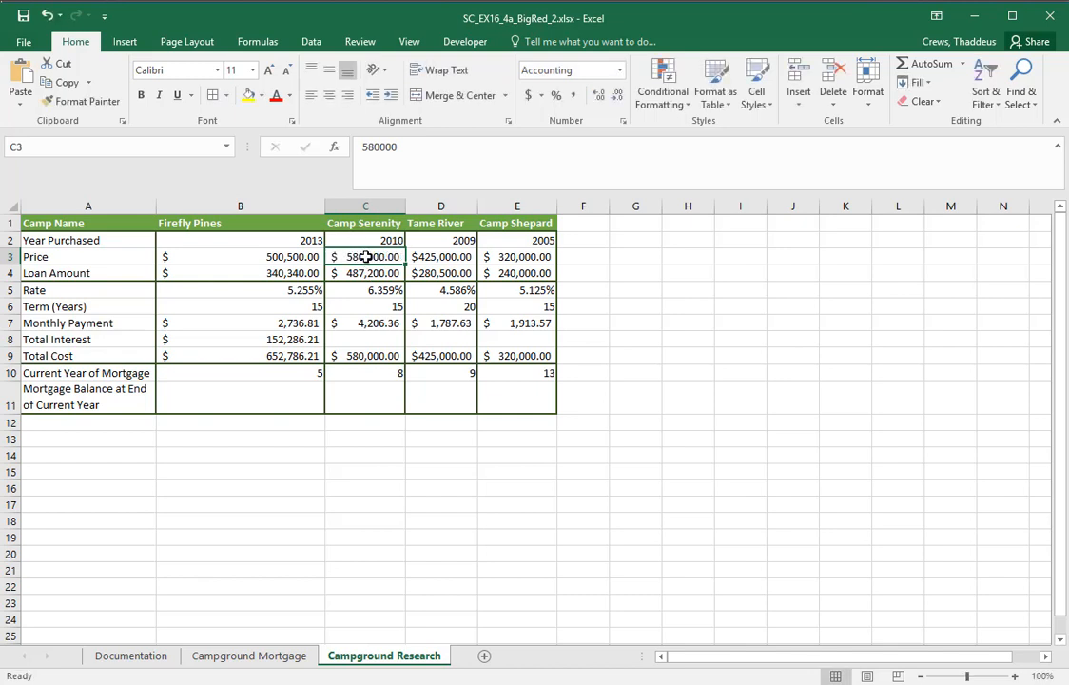
pyautogui.click(363, 355)
pyautogui.write('=C3+C8')
pyautogui.press('Escape')
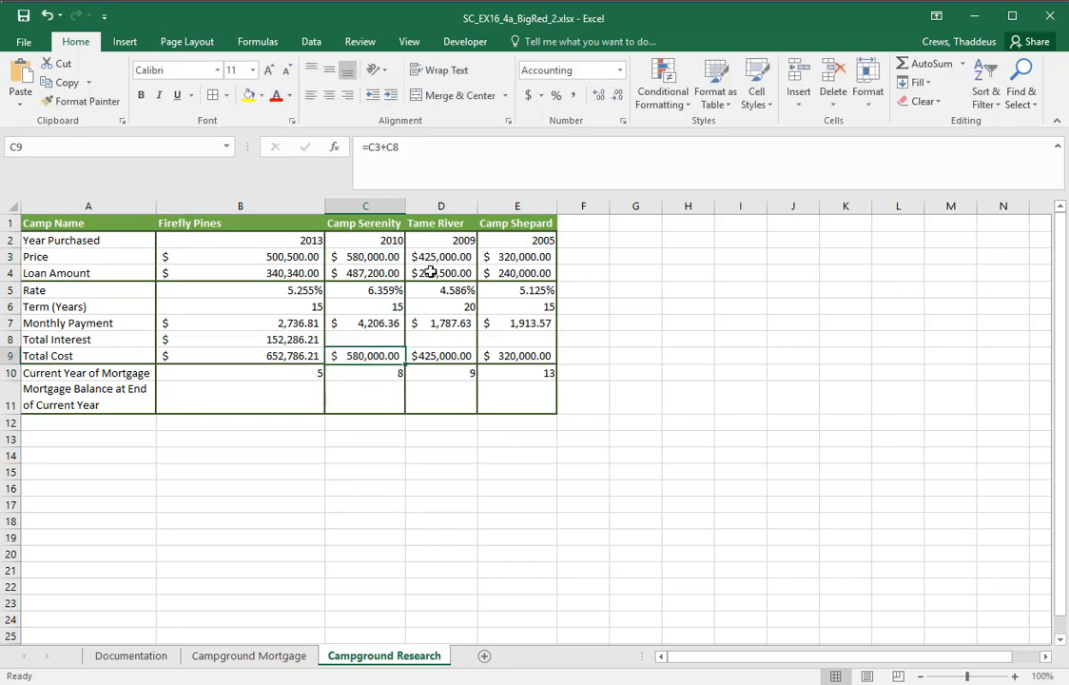
pyautogui.doubleClick(442, 255)
pyautogui.press('Escape')
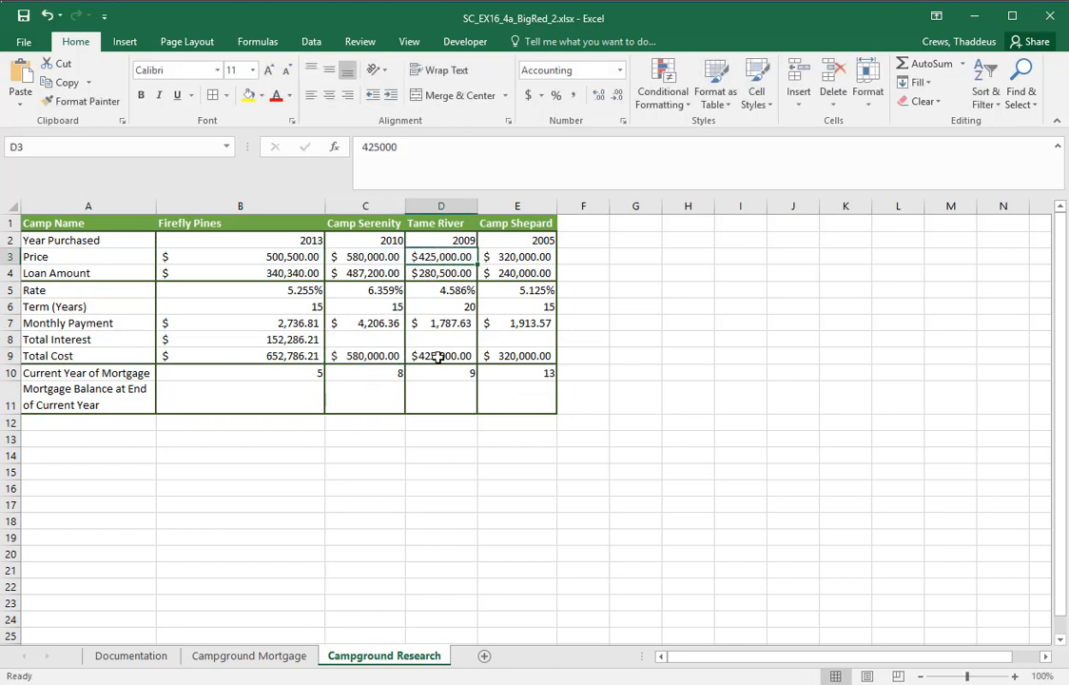
pyautogui.click(425, 353)
pyautogui.write('=D3+D8')
pyautogui.hotkey('ctrl', 'Return')
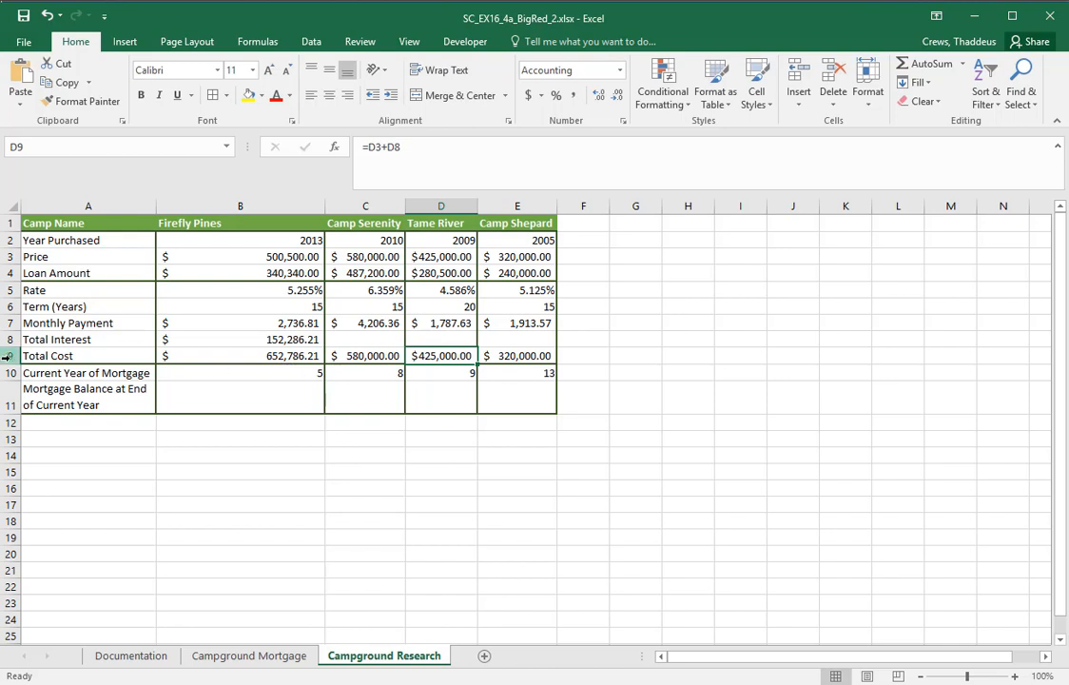
pyautogui.moveTo(41, 356); pyautogui.dragTo(508, 358)
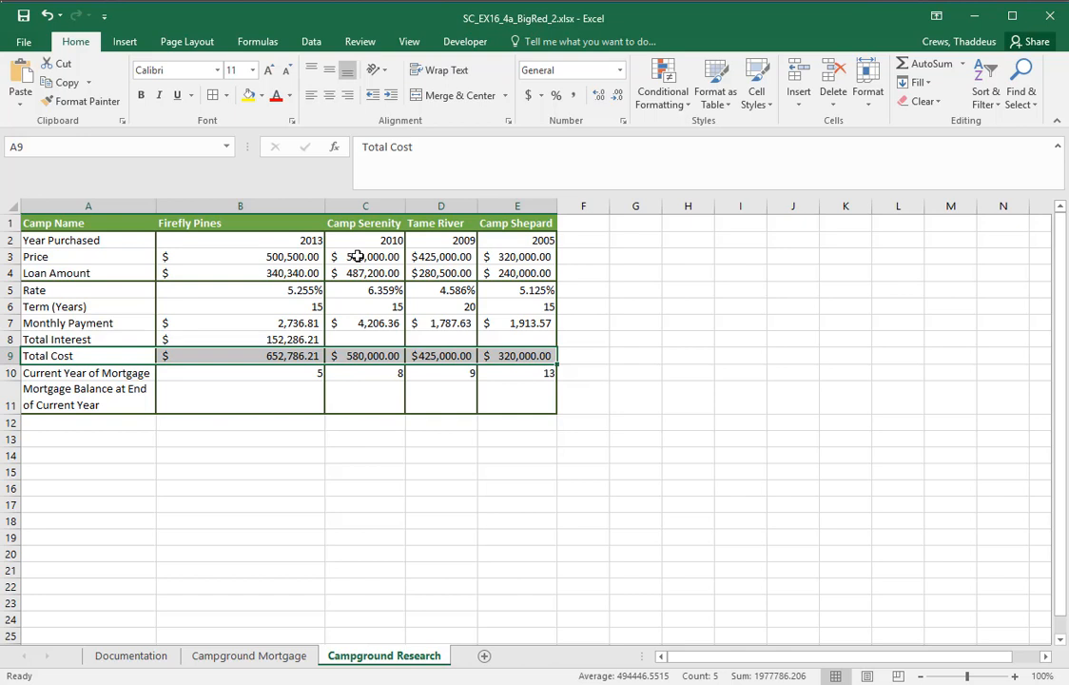
# Check the total interest formula in cell B8 and the total cost formula in cell B9 of Campground Research
pyautogui.click(290, 339)
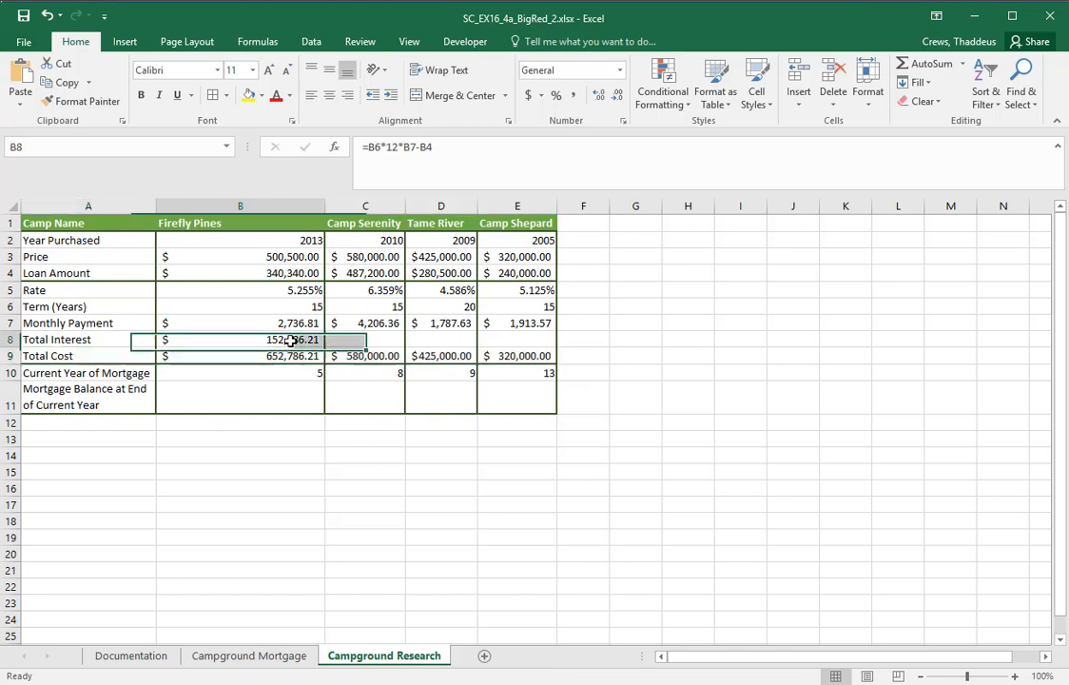
pyautogui.doubleClick(290, 340)
pyautogui.press('Escape')
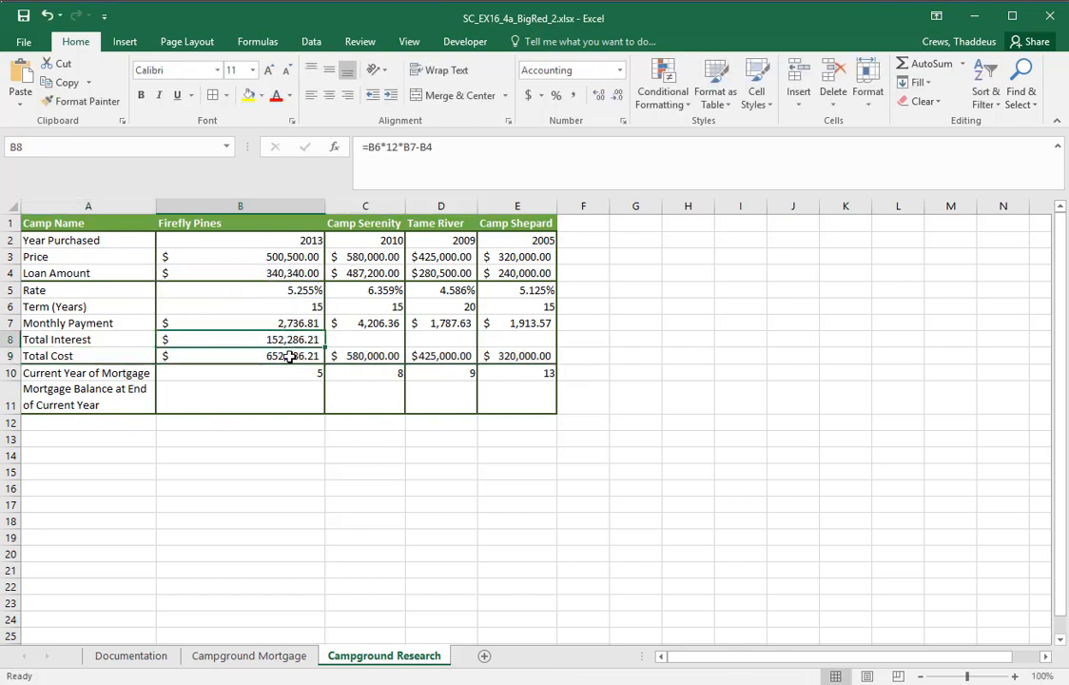
pyautogui.click(284, 366)
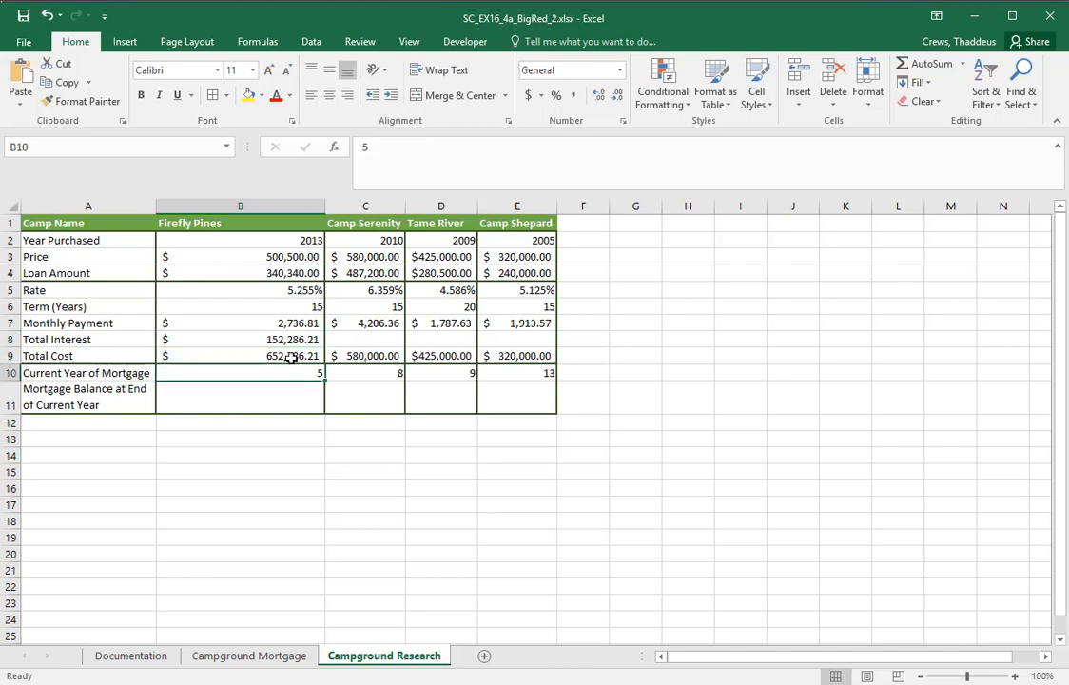
pyautogui.click(291, 354)
pyautogui.write('=B3+B8')
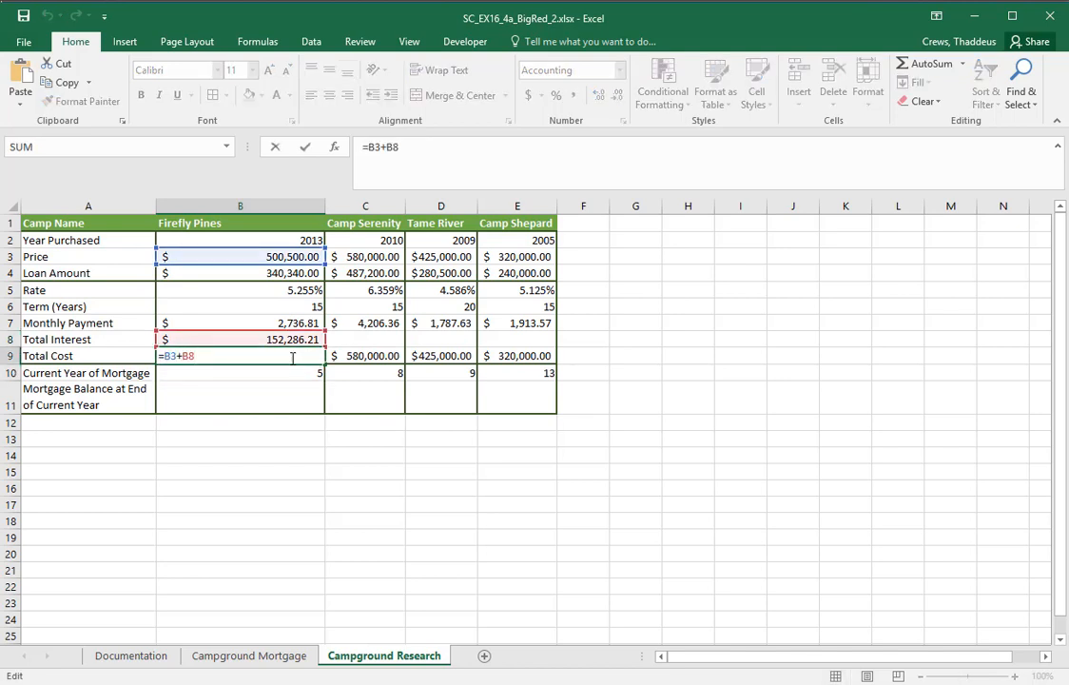
pyautogui.hotkey('ctrl', 'Return')
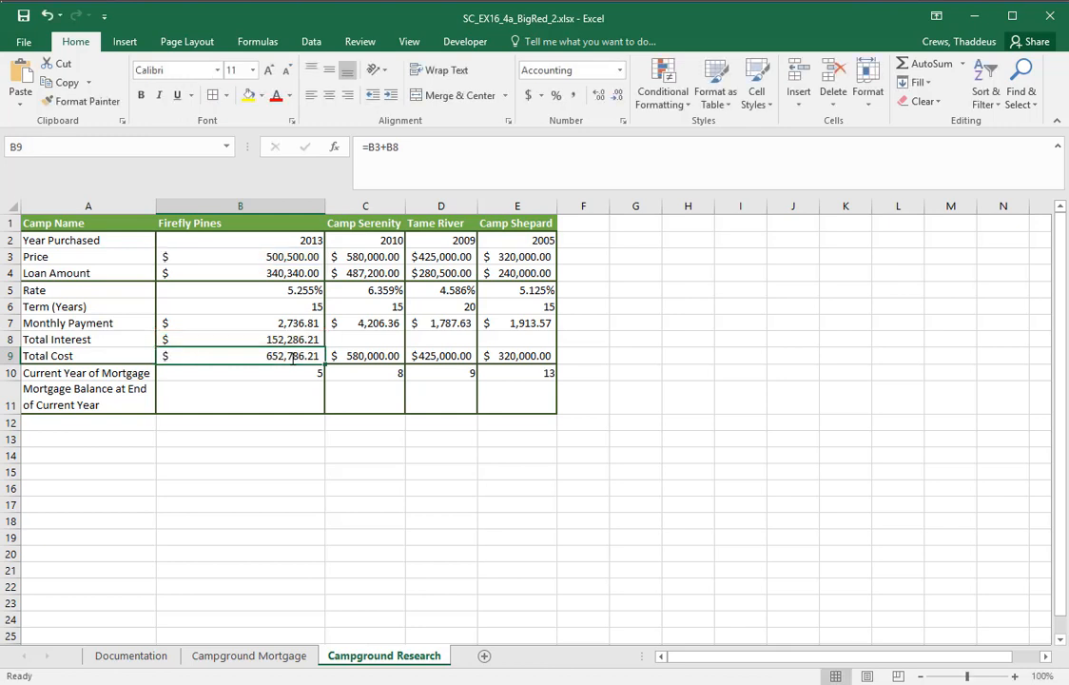
# Copy the total interest formula from cell B8 into the range C8:E8
pyautogui.click(314, 342)
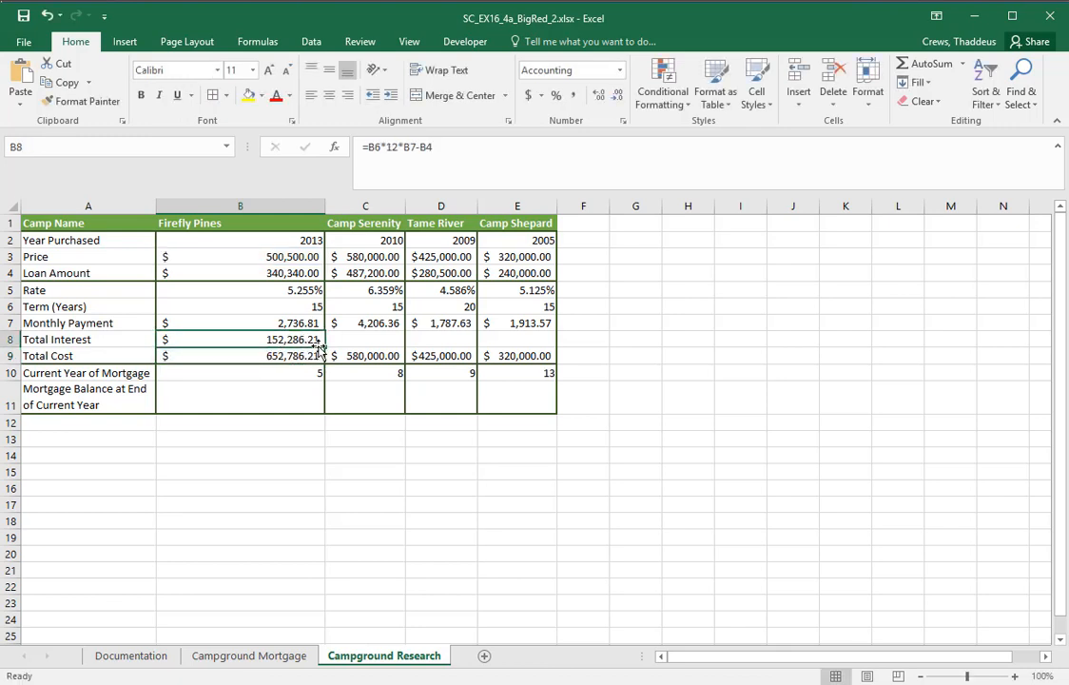
pyautogui.moveTo(325, 347); pyautogui.dragTo(497, 355)
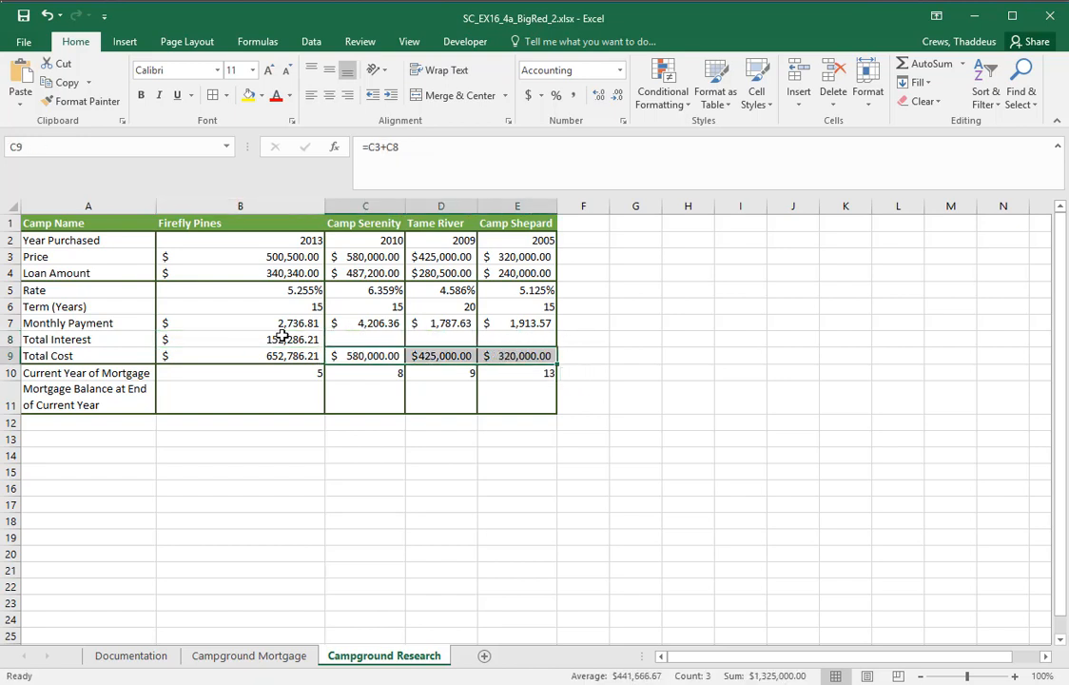
pyautogui.click(310, 340)
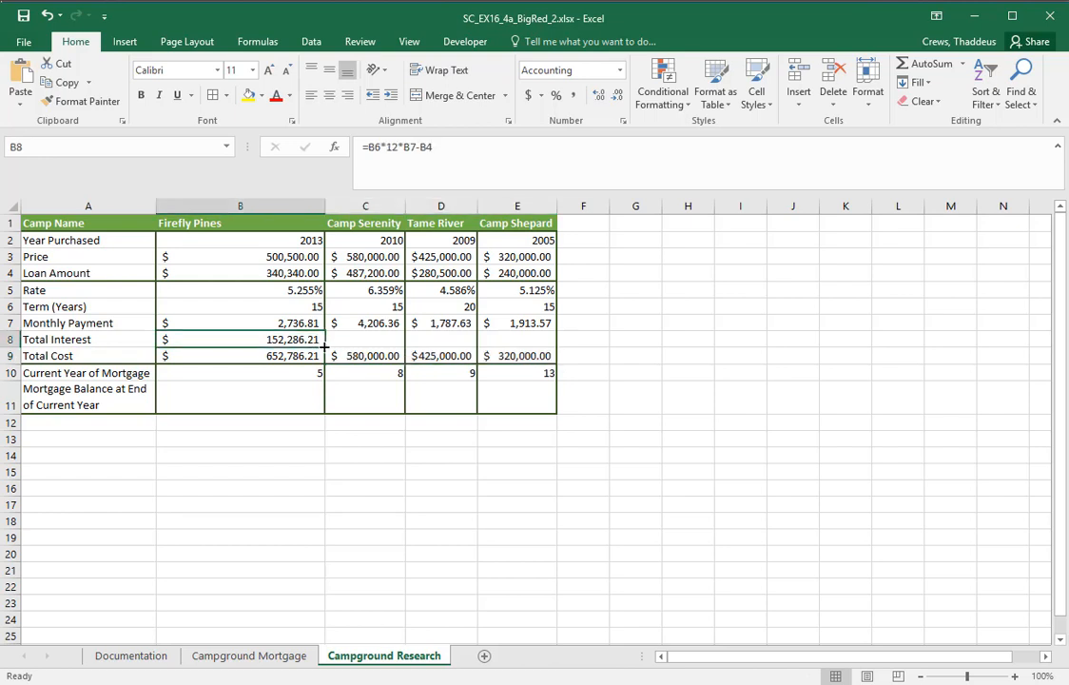
pyautogui.moveTo(324, 347); pyautogui.dragTo(547, 344)
# Check the Total Cost cells C9:E9, inspecting which cells the formula in C9 references
pyautogui.click(340, 356)
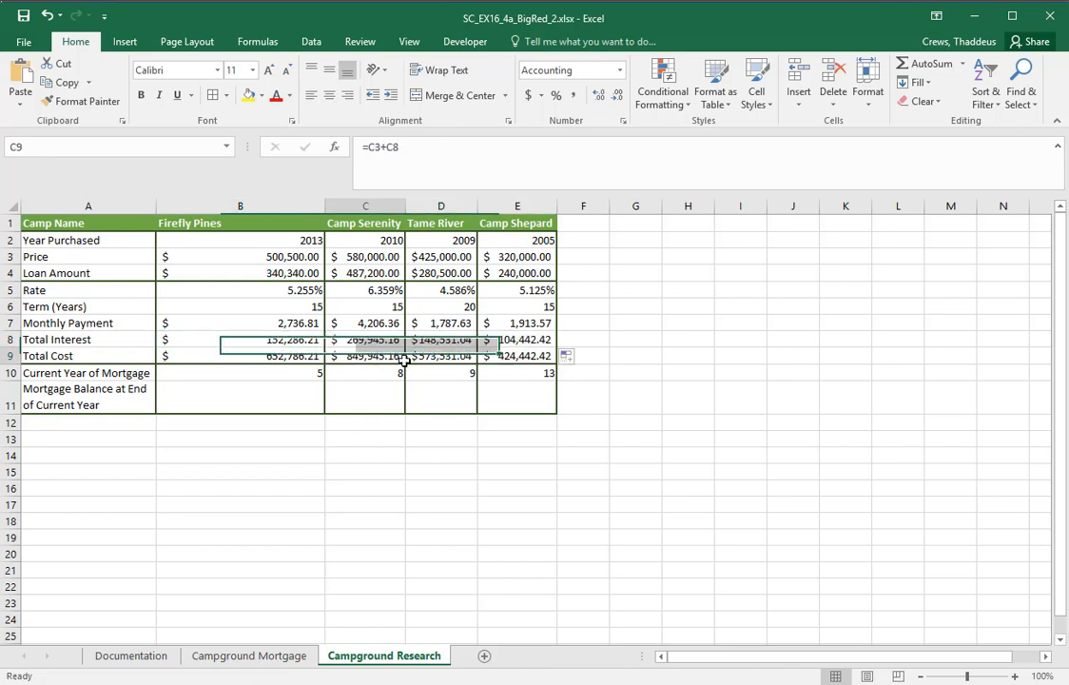
pyautogui.click(438, 356)
pyautogui.click(523, 356)
pyautogui.doubleClick(366, 358)
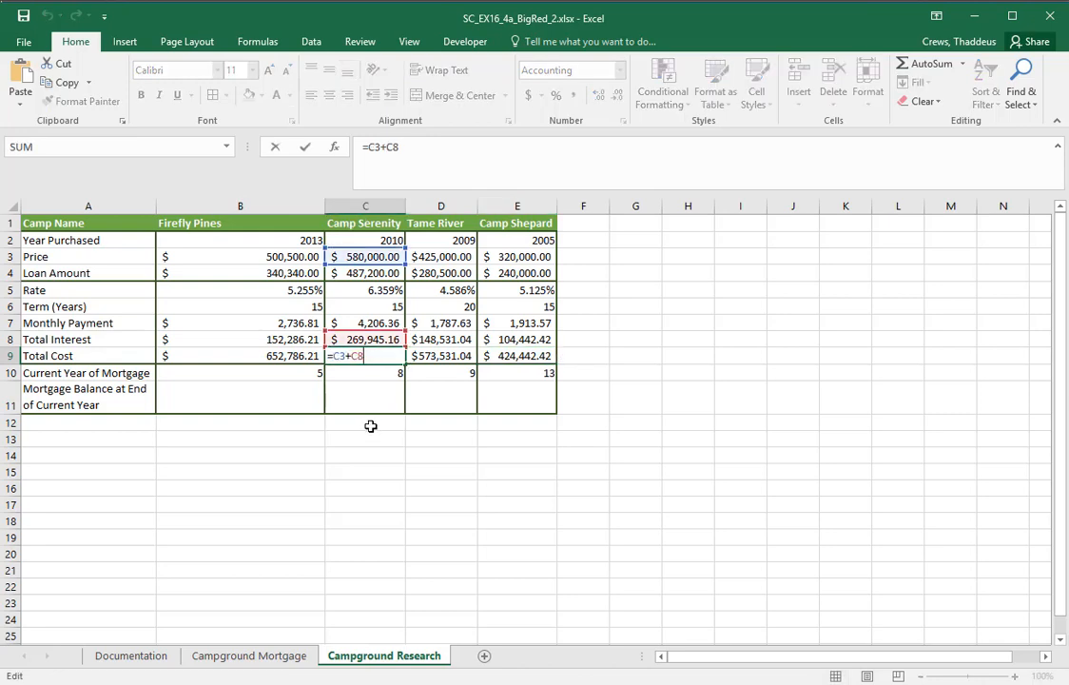
pyautogui.press('Escape')
# Switch to the Word instructions and read instruction 15 about the PV formula for the mortgage balance, highlighting its text
pyautogui.hotkey('alt', 'Tab')
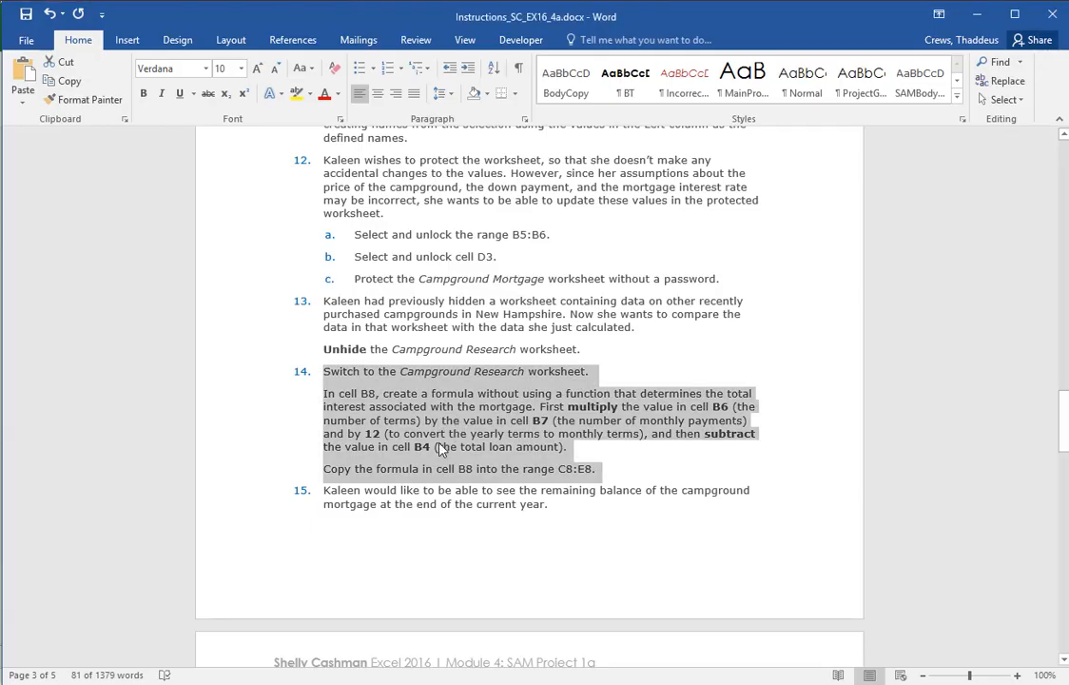
pyautogui.click(252, 473)
pyautogui.scroll(-4, 245, 449)
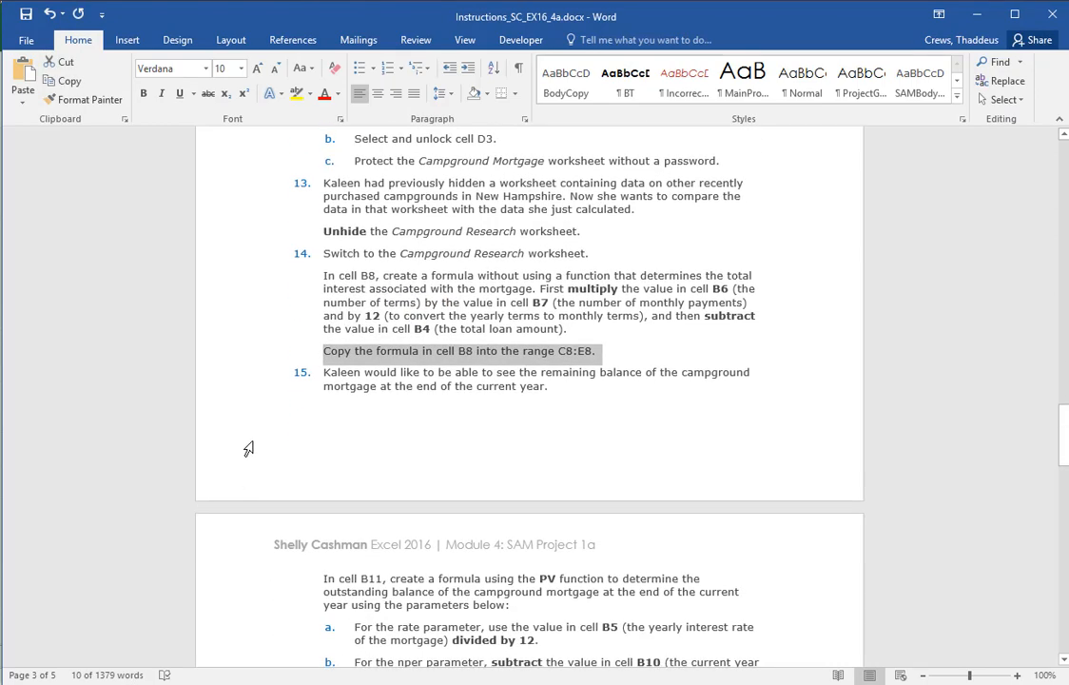
pyautogui.click(241, 342)
pyautogui.scroll(-1, 233, 441)
pyautogui.moveTo(233, 440); pyautogui.dragTo(222, 610)
pyautogui.scroll(1, 222, 611)
pyautogui.scroll(-1, 786, 377)
pyautogui.scroll(-2, 787, 378)
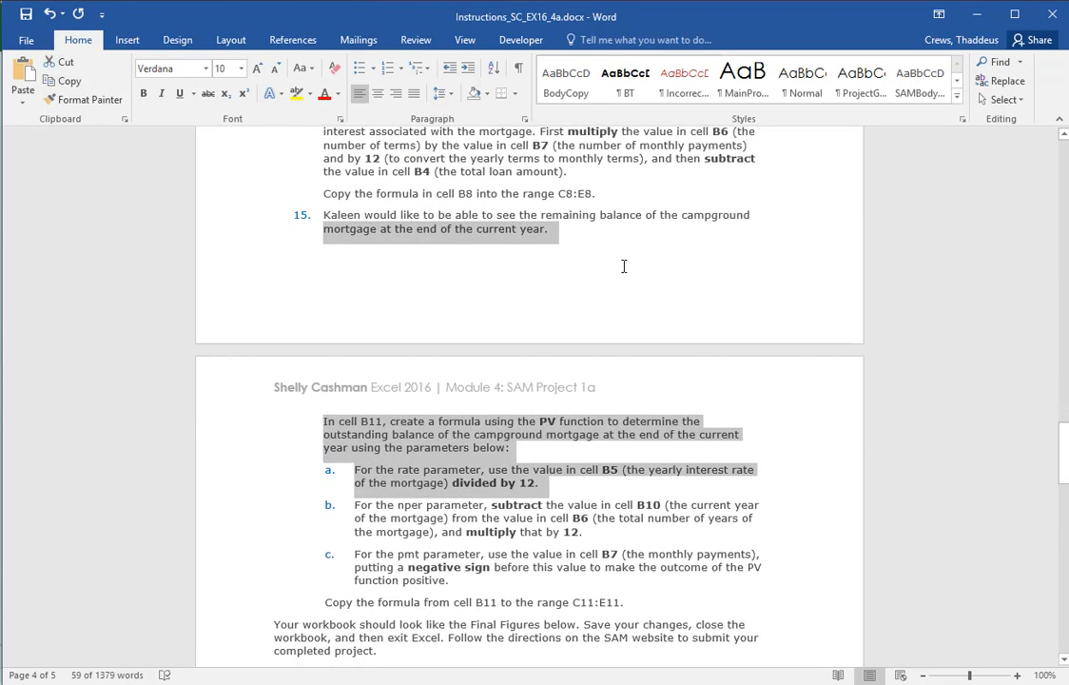
pyautogui.click(236, 220)
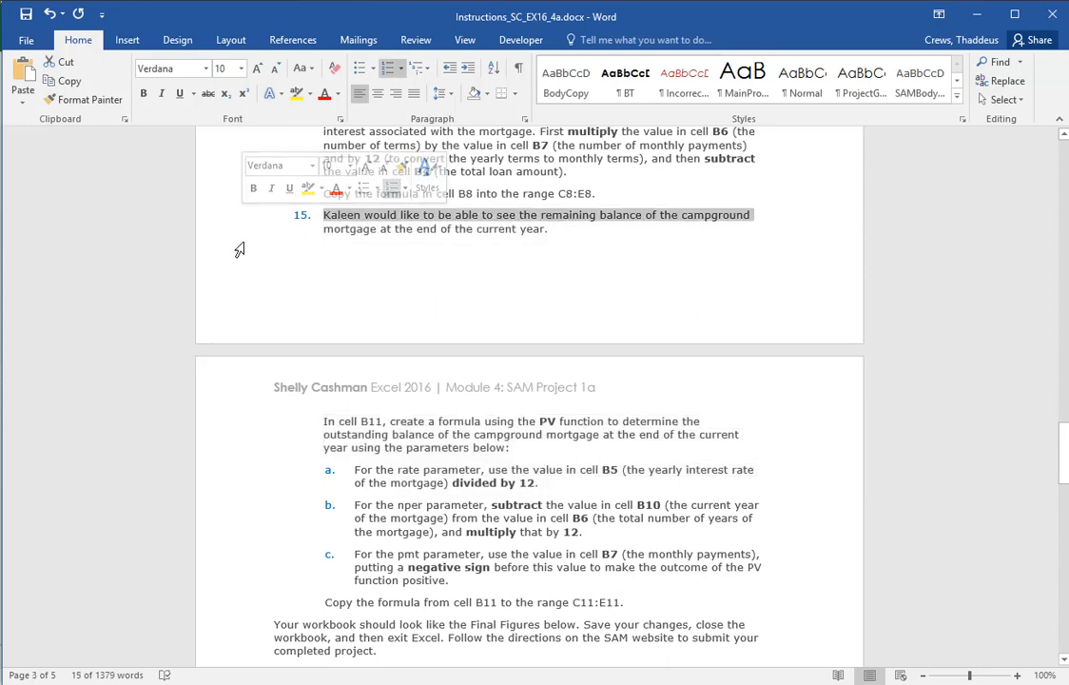
pyautogui.moveTo(233, 434)
pyautogui.mouseDown()
pyautogui.moveTo(230, 461)
pyautogui.moveTo(232, 422)
pyautogui.mouseUp()
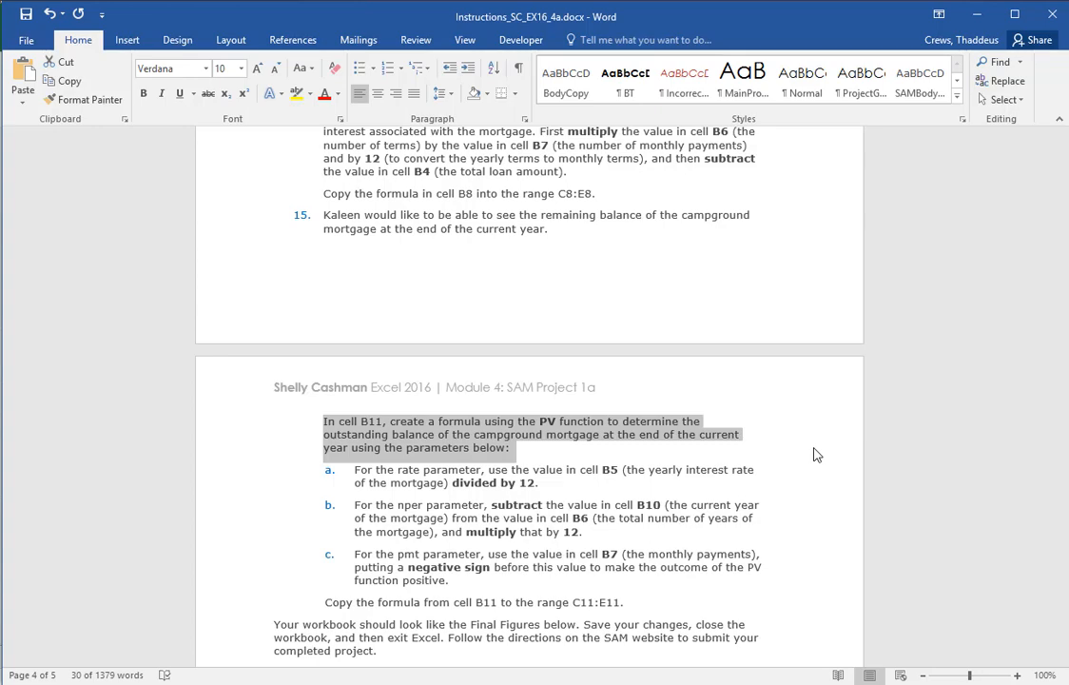
# Return to the Excel workbook and begin a PV formula in cell B11 with B5/12 as the rate, rechecking the Word instructions beforehand
pyautogui.hotkey('alt', 'Tab')
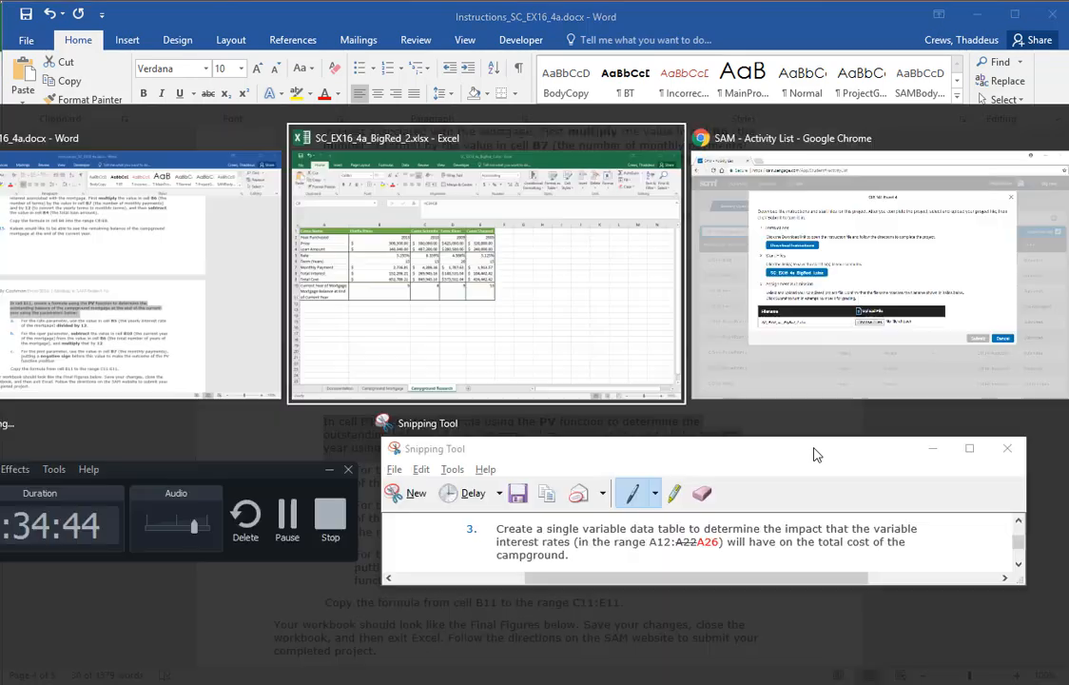
pyautogui.click(255, 396)
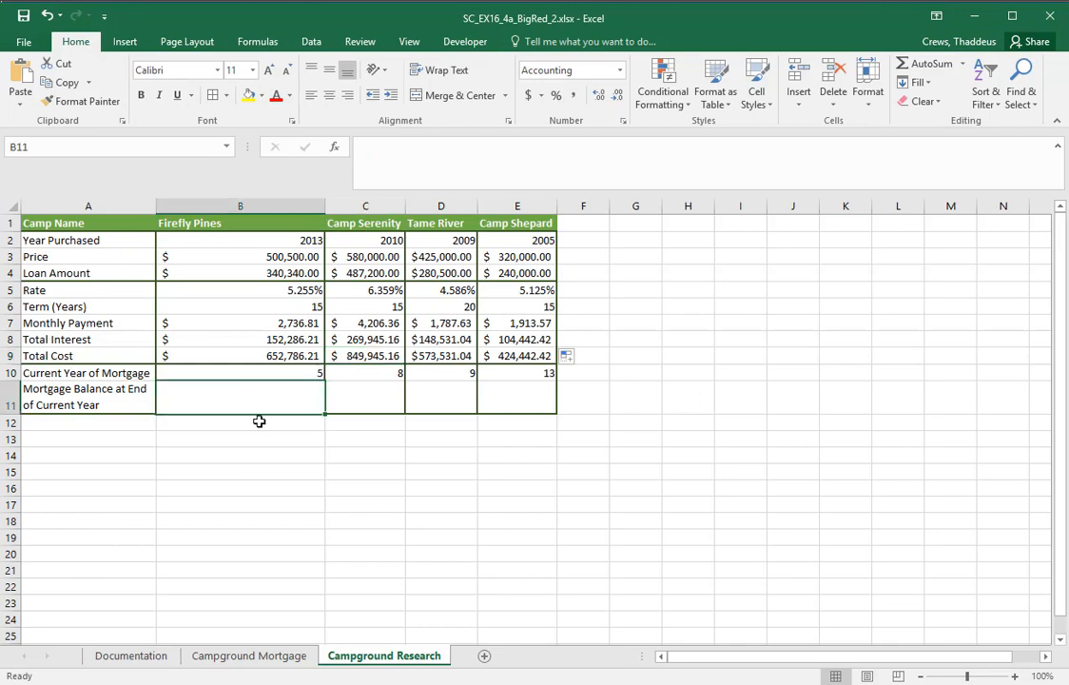
pyautogui.hotkey('alt', 'Tab')
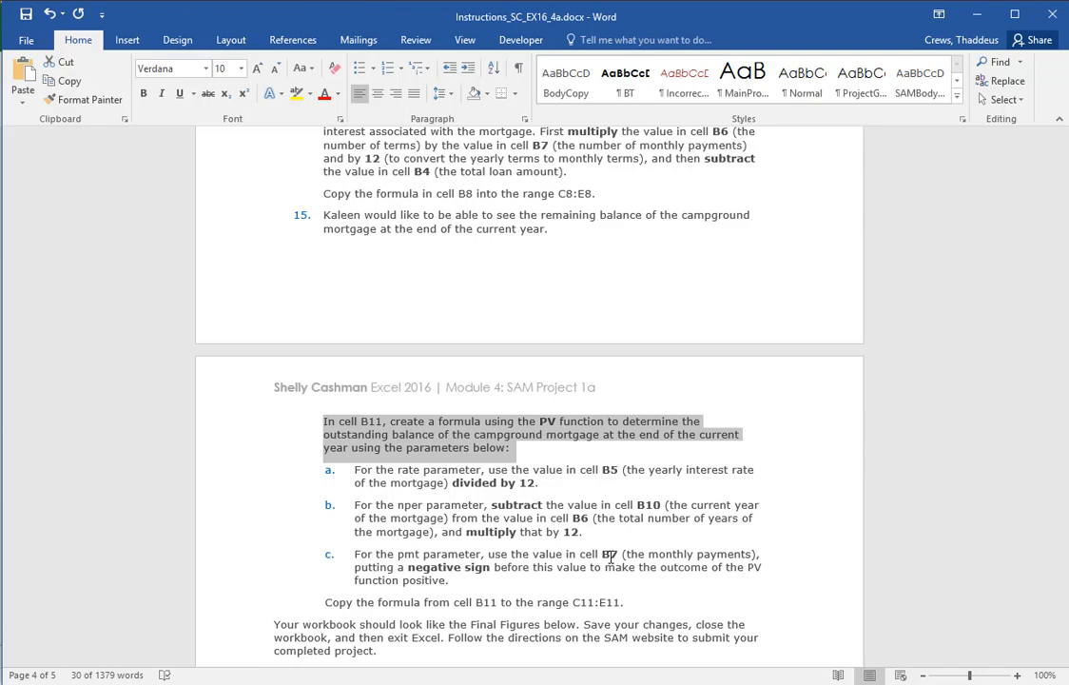
pyautogui.hotkey('alt', 'Tab')
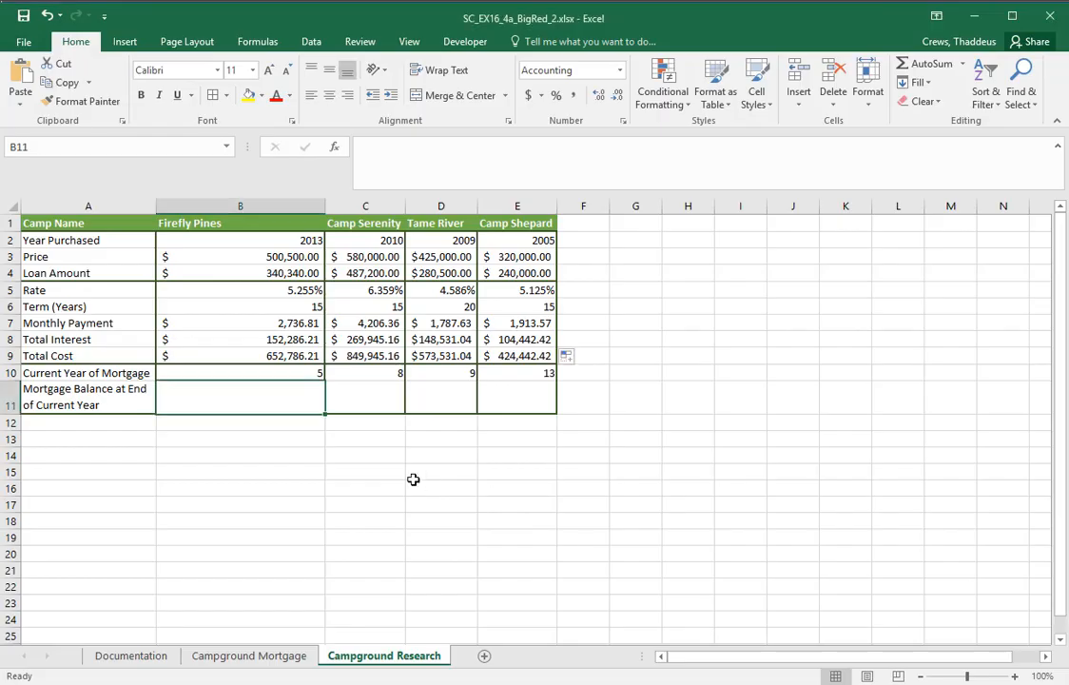
pyautogui.write('=')
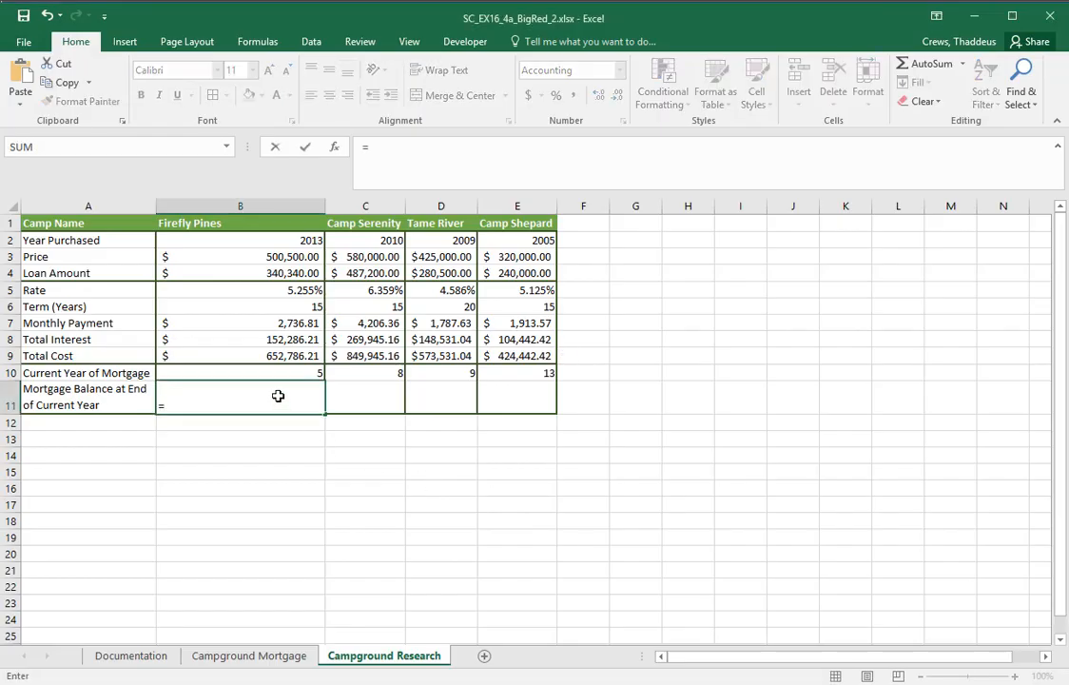
pyautogui.write('PV(')
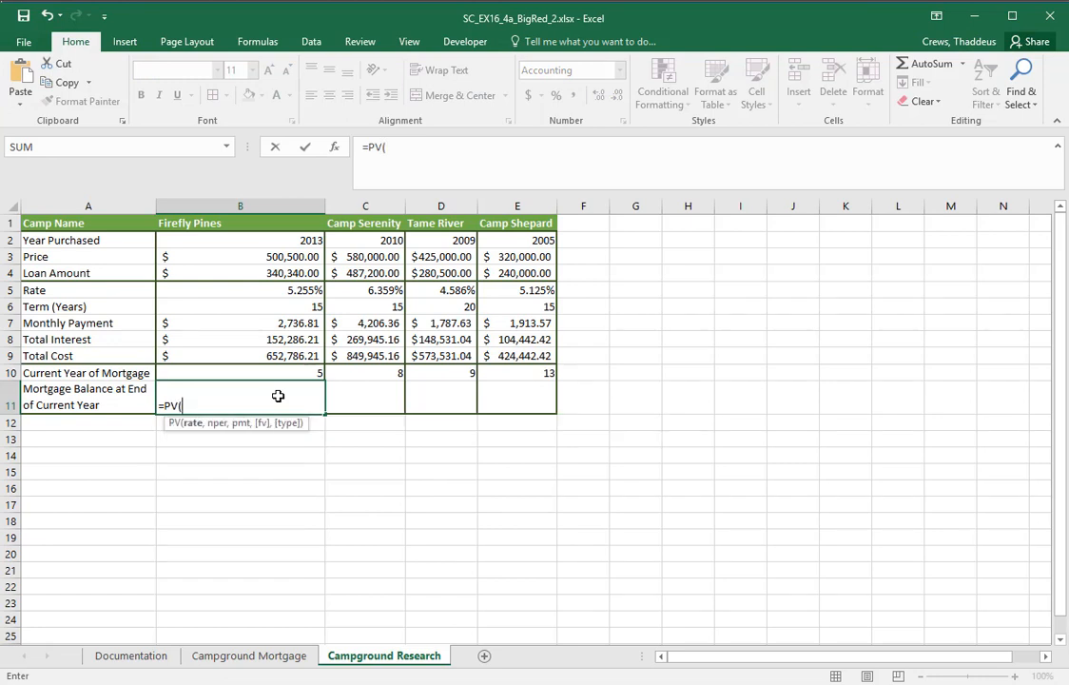
pyautogui.click(285, 290)
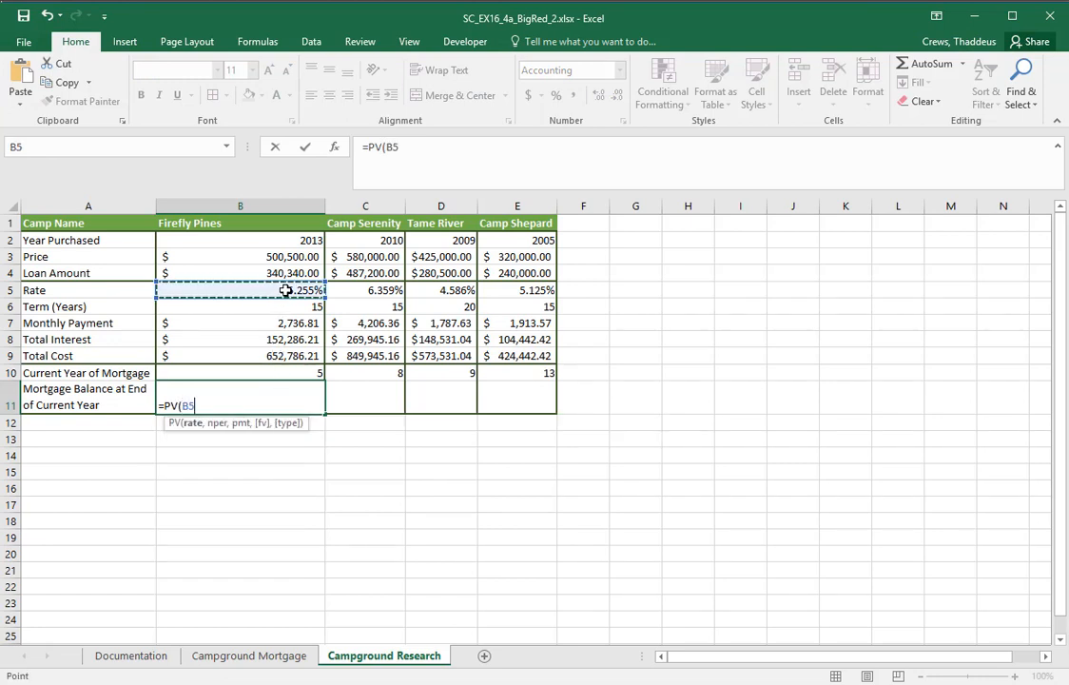
pyautogui.write('/12')
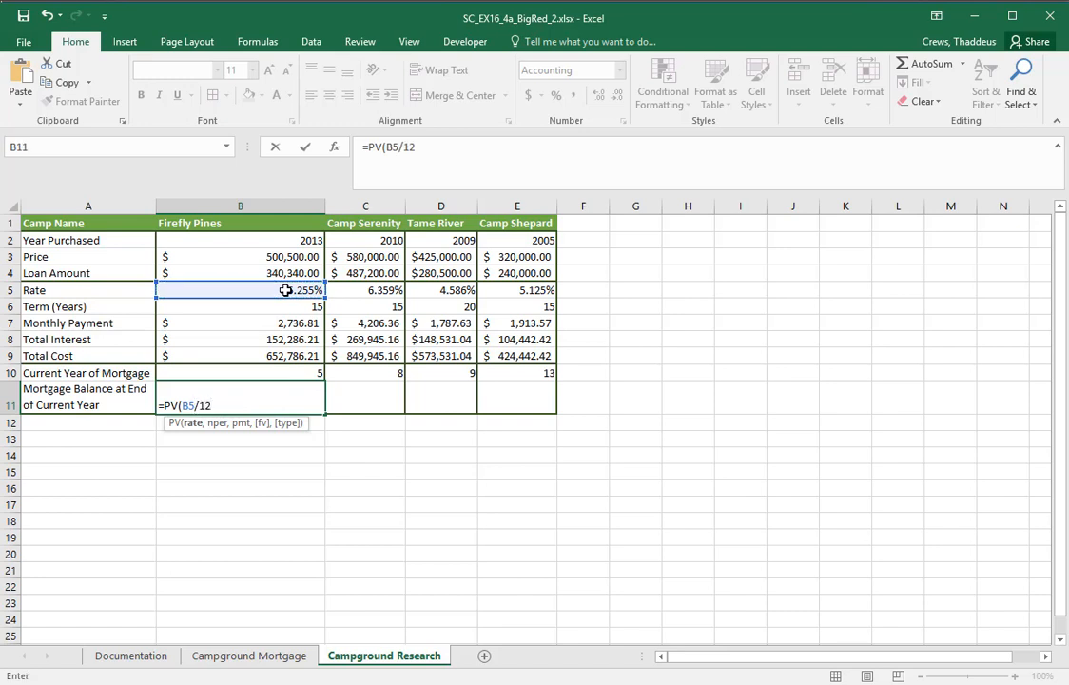
pyautogui.write(',')
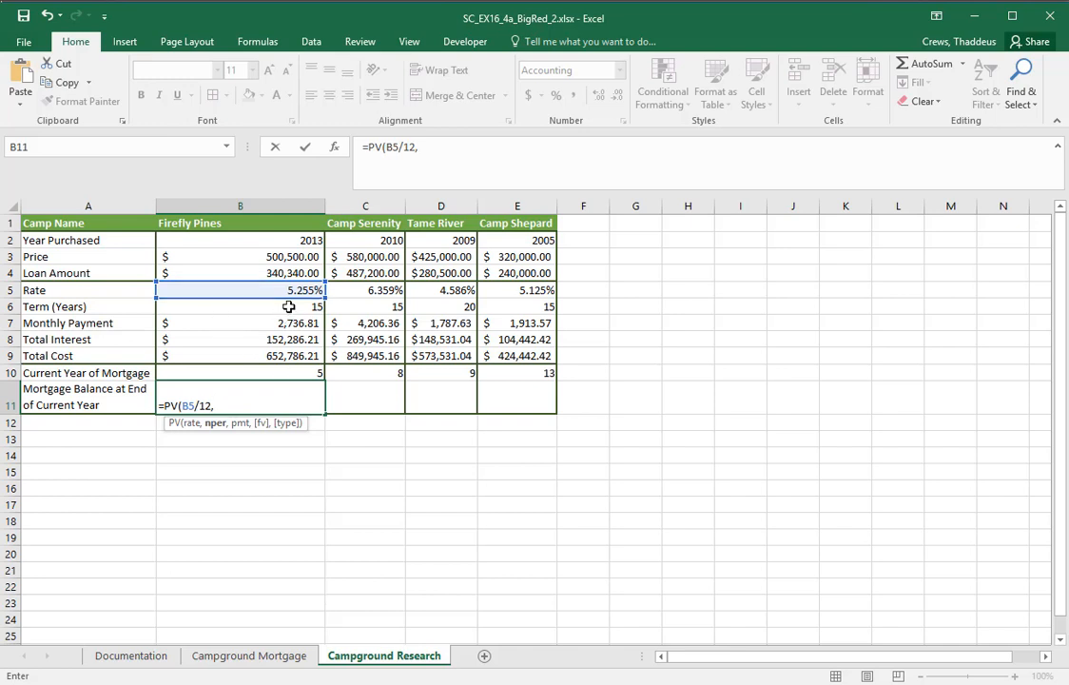
# Add (B6-B10)*12 as the nper argument of the PV formula in cell B11
pyautogui.click(288, 307)
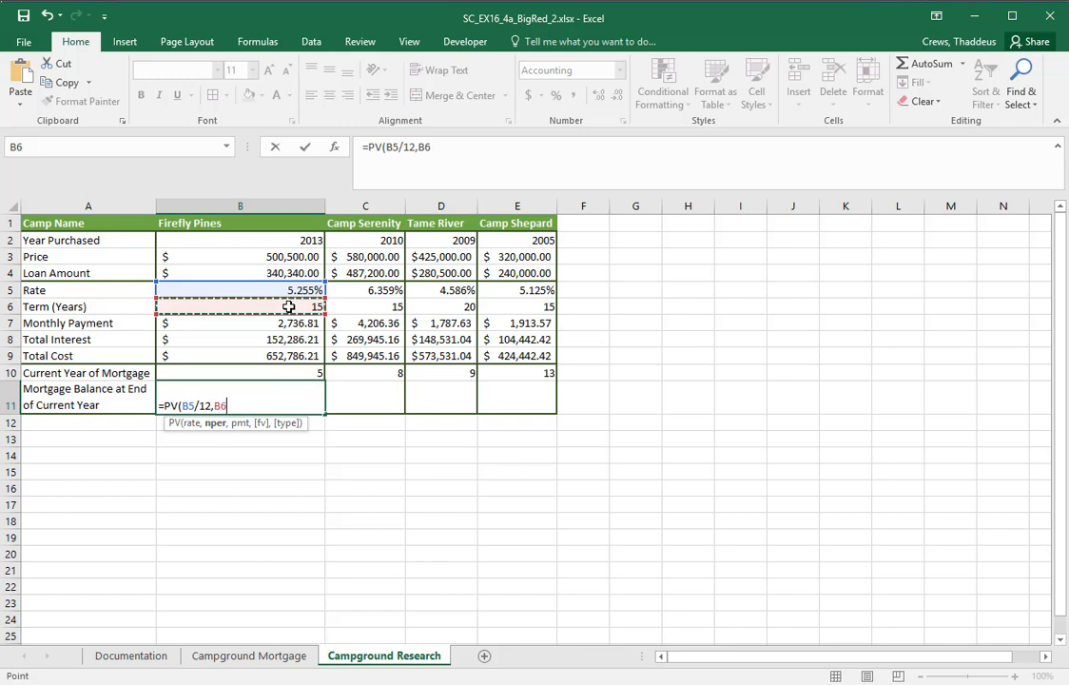
pyautogui.write('-')
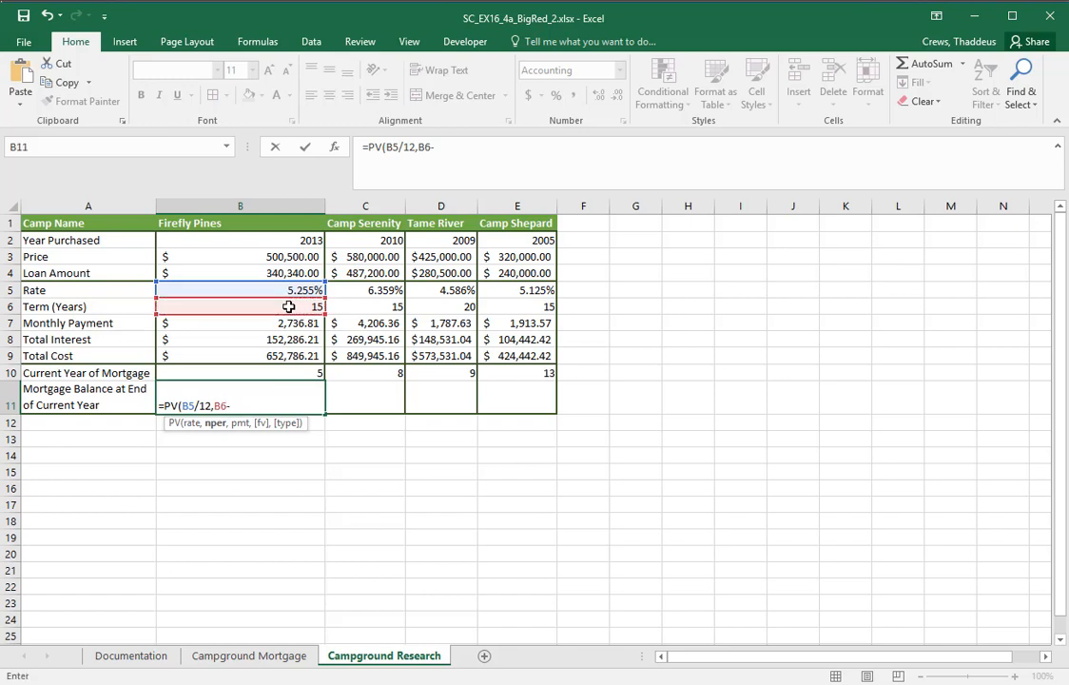
pyautogui.click(298, 372)
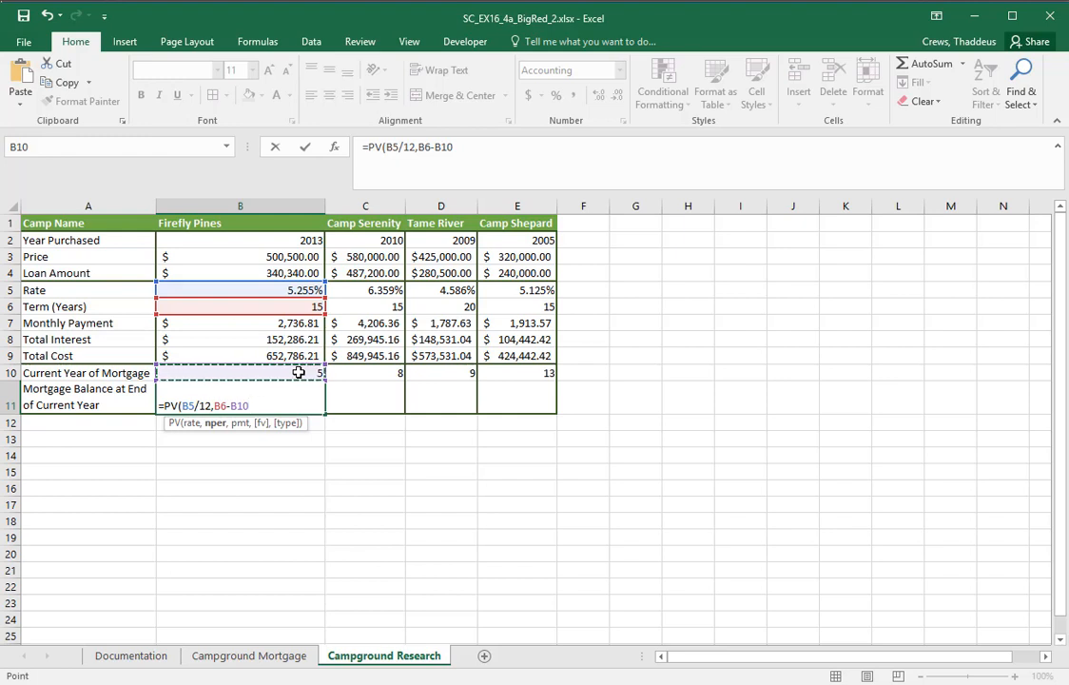
pyautogui.write('*')
pyautogui.press('BackSpace')
pyautogui.write(')')
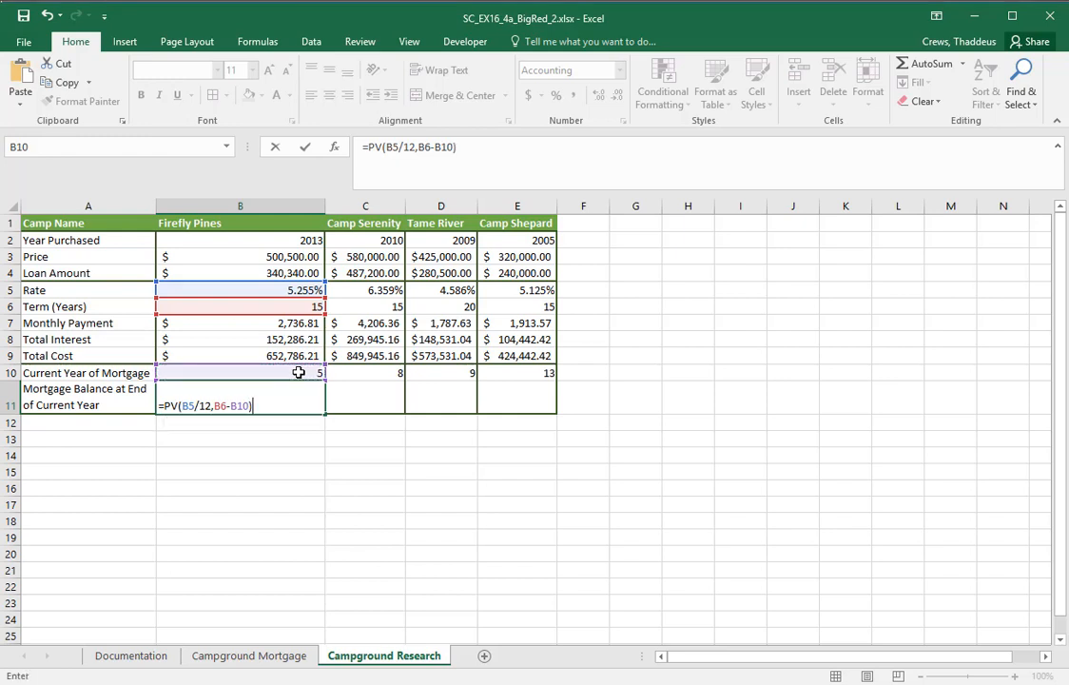
pyautogui.press('Return')
pyautogui.click(500, 462)
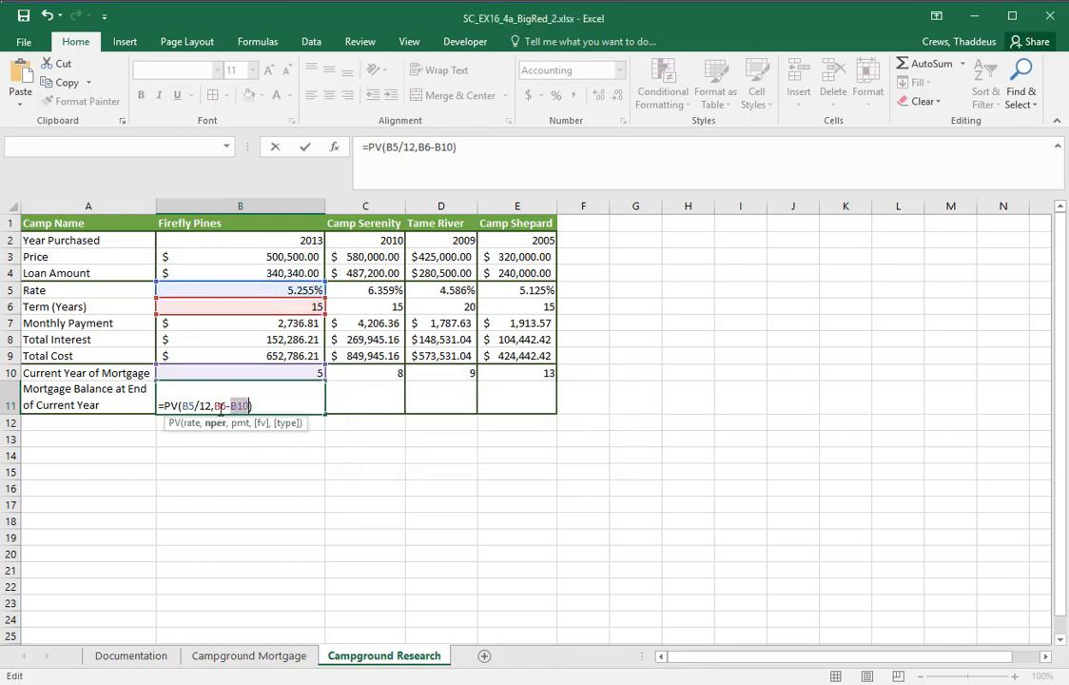
pyautogui.click(219, 407)
pyautogui.write('(')
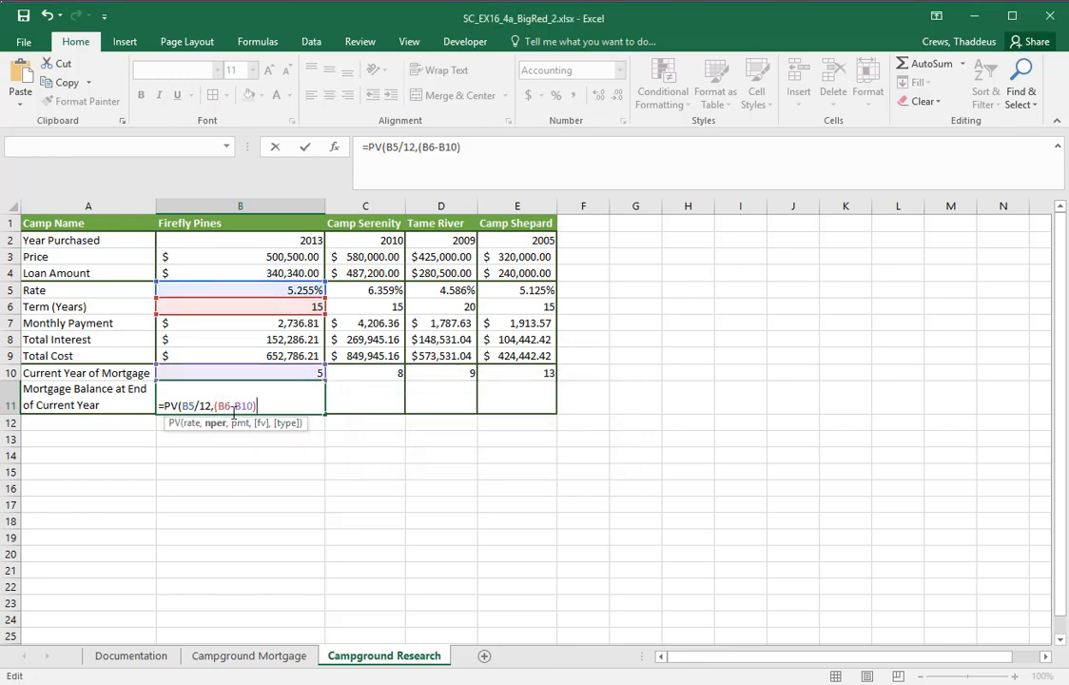
pyautogui.press('End')
pyautogui.write('*12')
pyautogui.write(',')
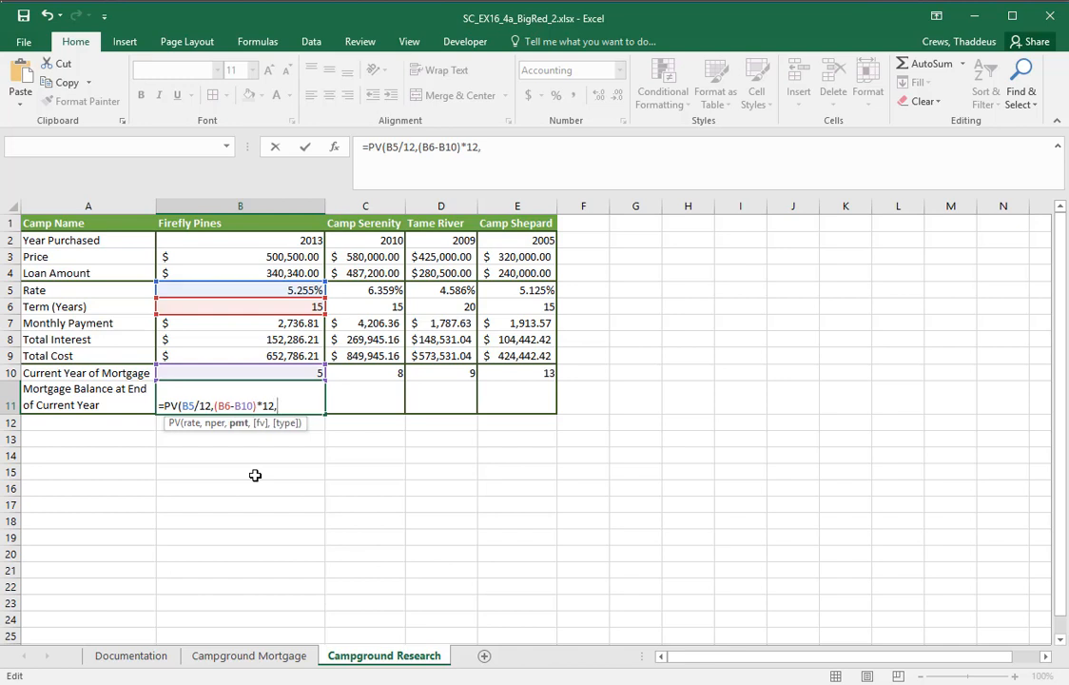
# Add -B7 as the pmt argument and complete the formula in B11 as =PV(B5/12,(B6-B10)*12,-B7)
pyautogui.click(276, 324)
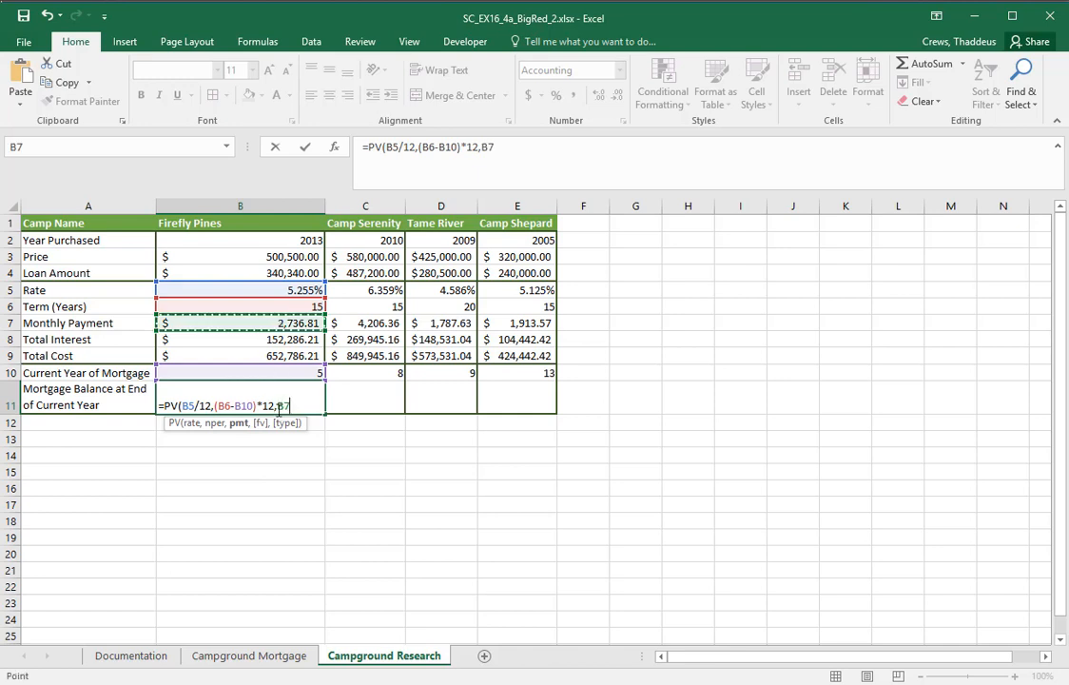
pyautogui.click(278, 406)
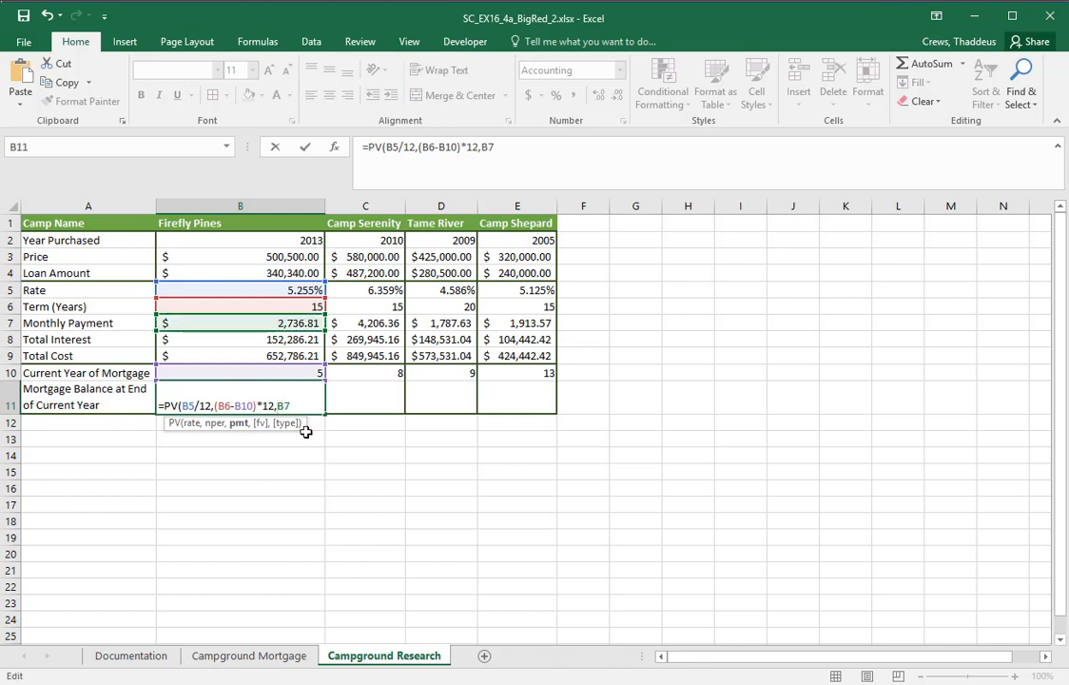
pyautogui.write('-')
pyautogui.press('End')
pyautogui.write(')')
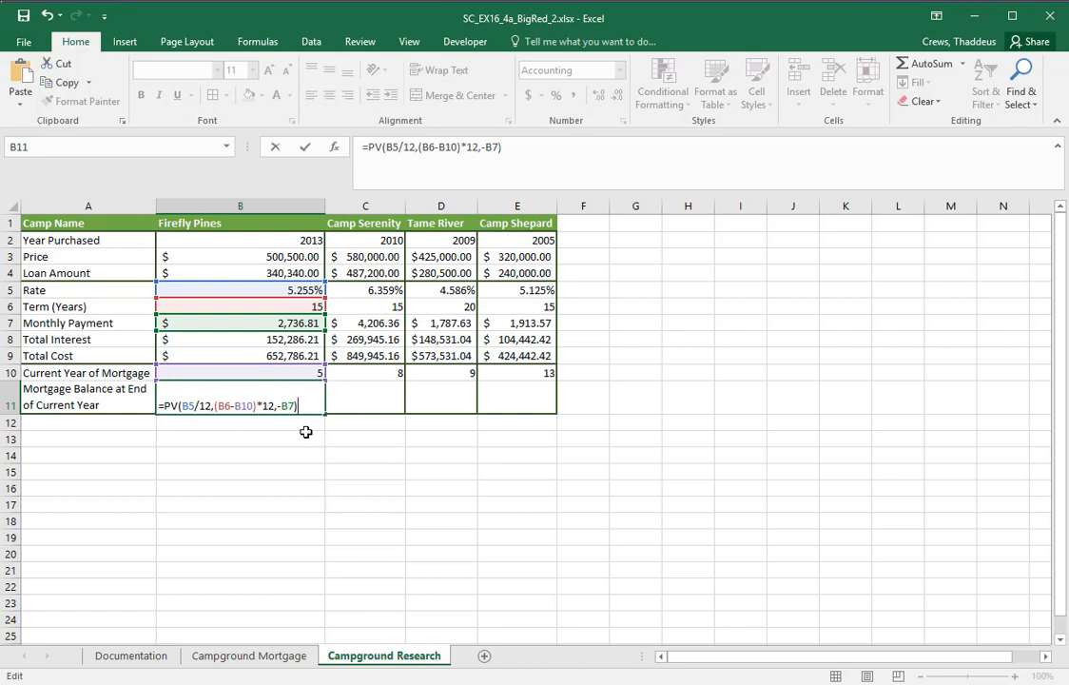
pyautogui.press('Return')
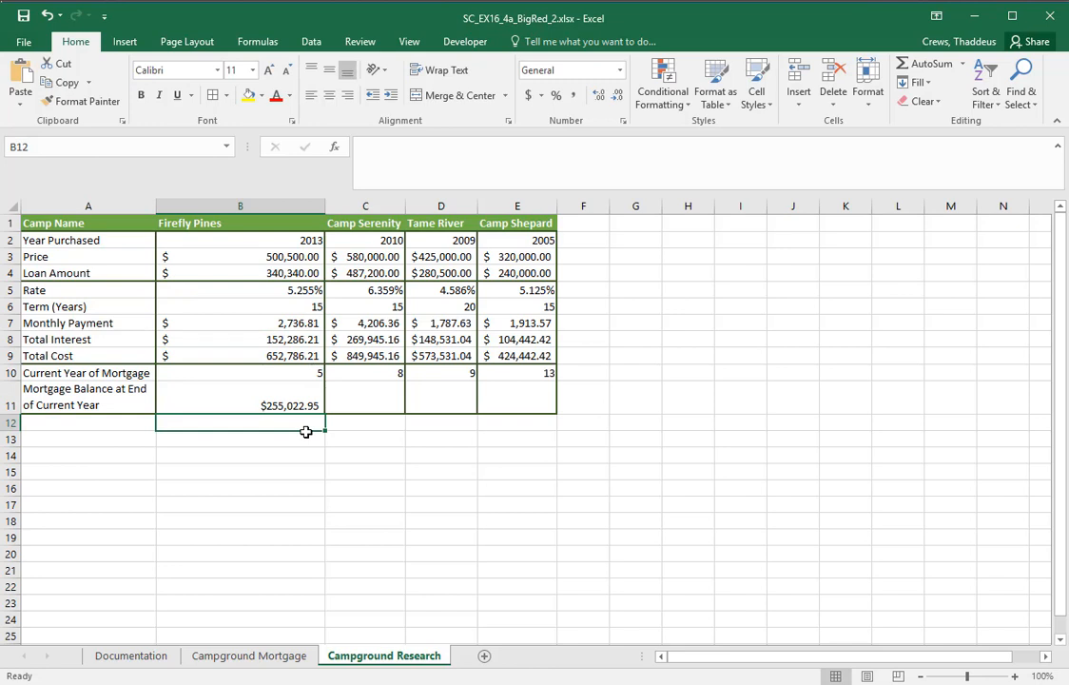
# Check the mortgage balance in B11 against Final Figure 2 in the Word instructions
pyautogui.click(276, 402)
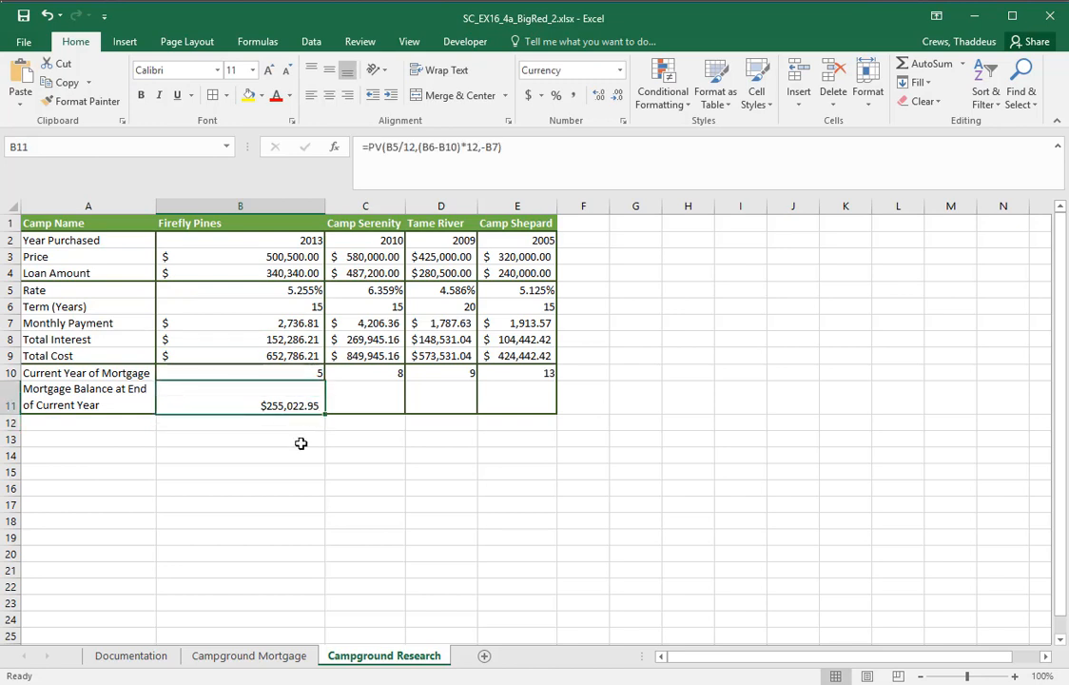
pyautogui.hotkey('alt', 'Tab')
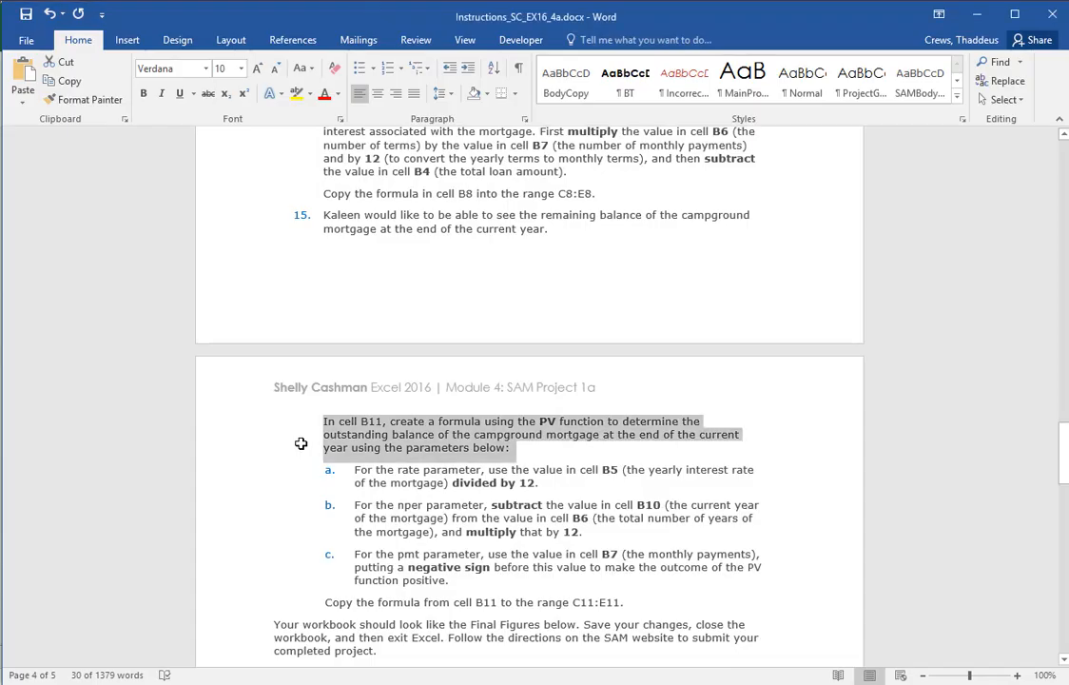
pyautogui.scroll(-15, 514, 497)
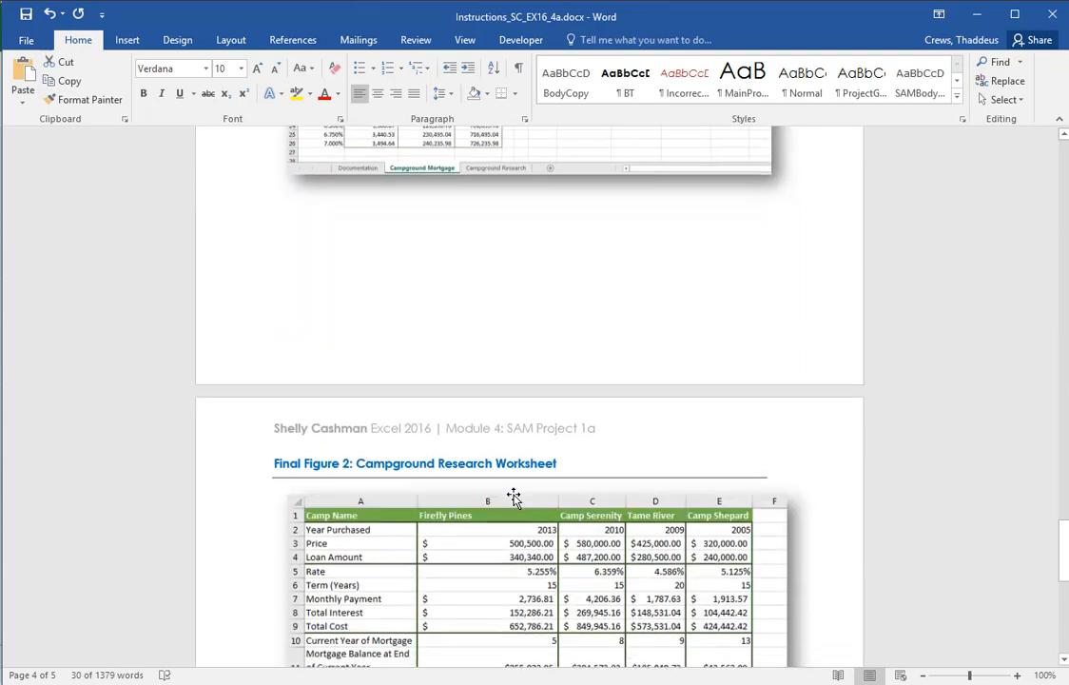
pyautogui.scroll(-5, 513, 497)
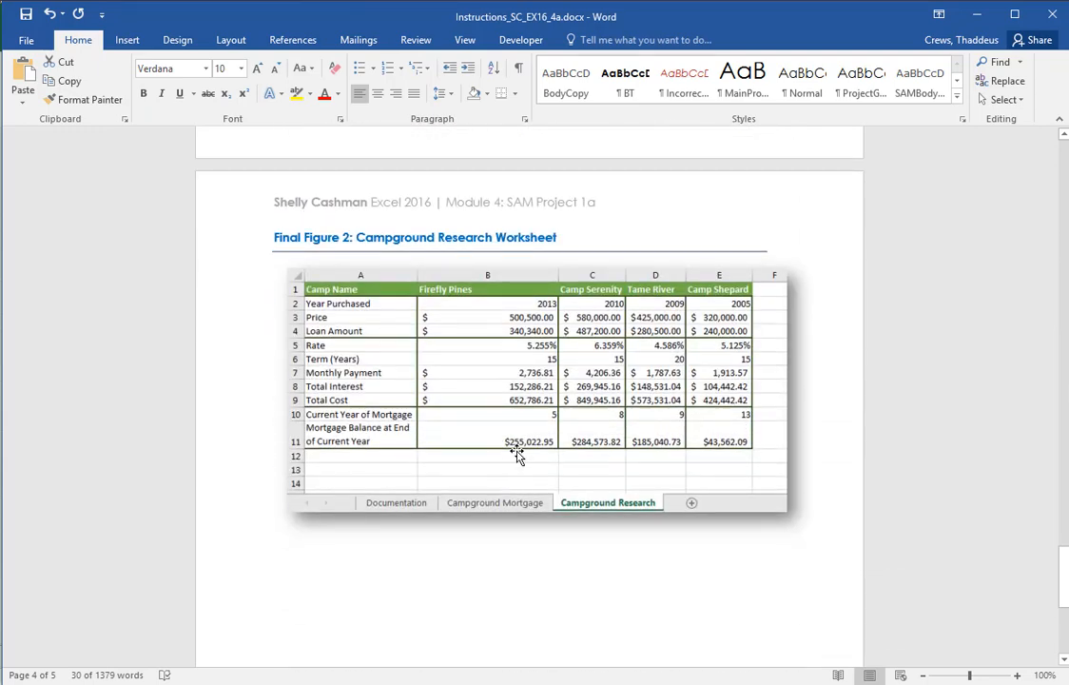
# Return to the Excel workbook and copy the PV formula from cell B11 across the range C11:E11
pyautogui.hotkey('alt', 'Tab')
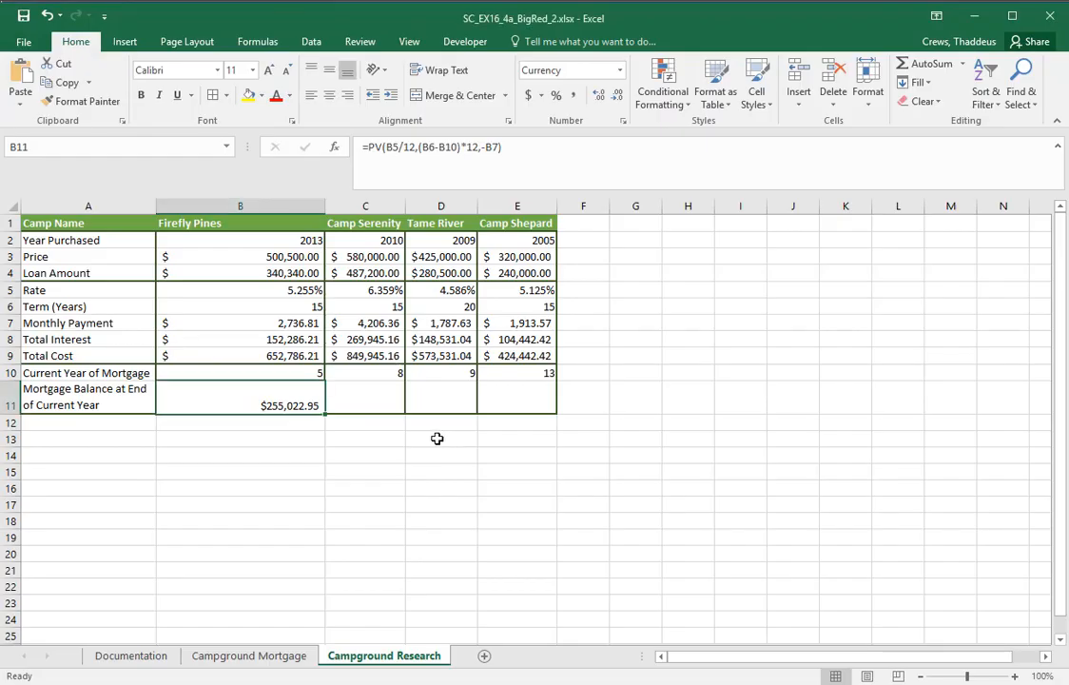
pyautogui.click(320, 487)
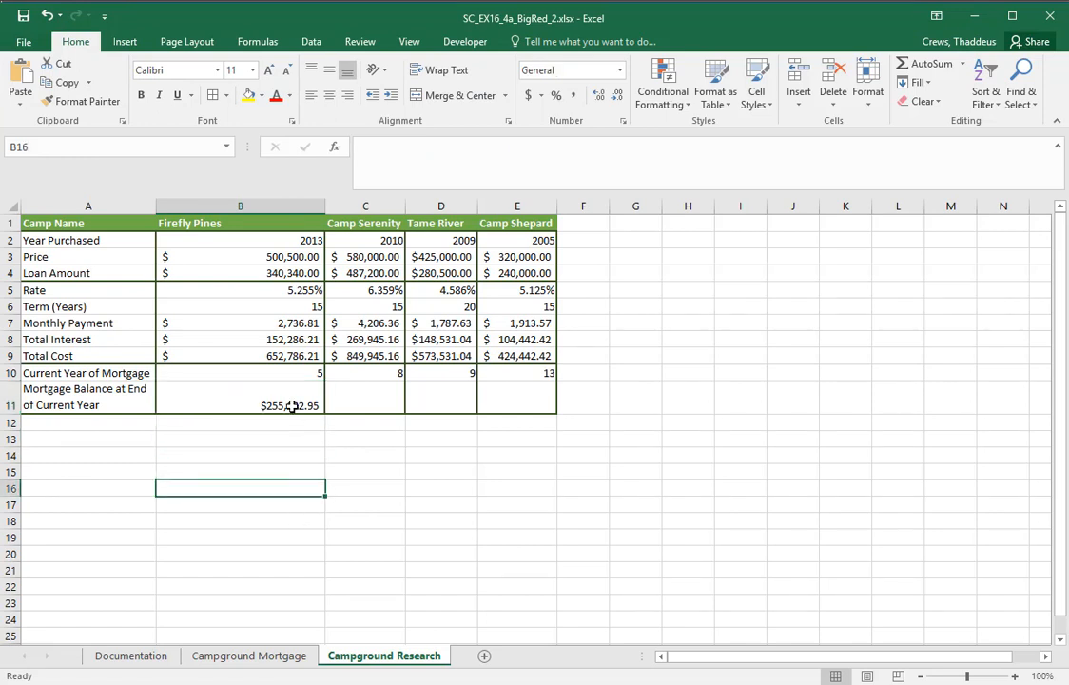
pyautogui.click(292, 406)
pyautogui.moveTo(326, 413); pyautogui.dragTo(533, 407)
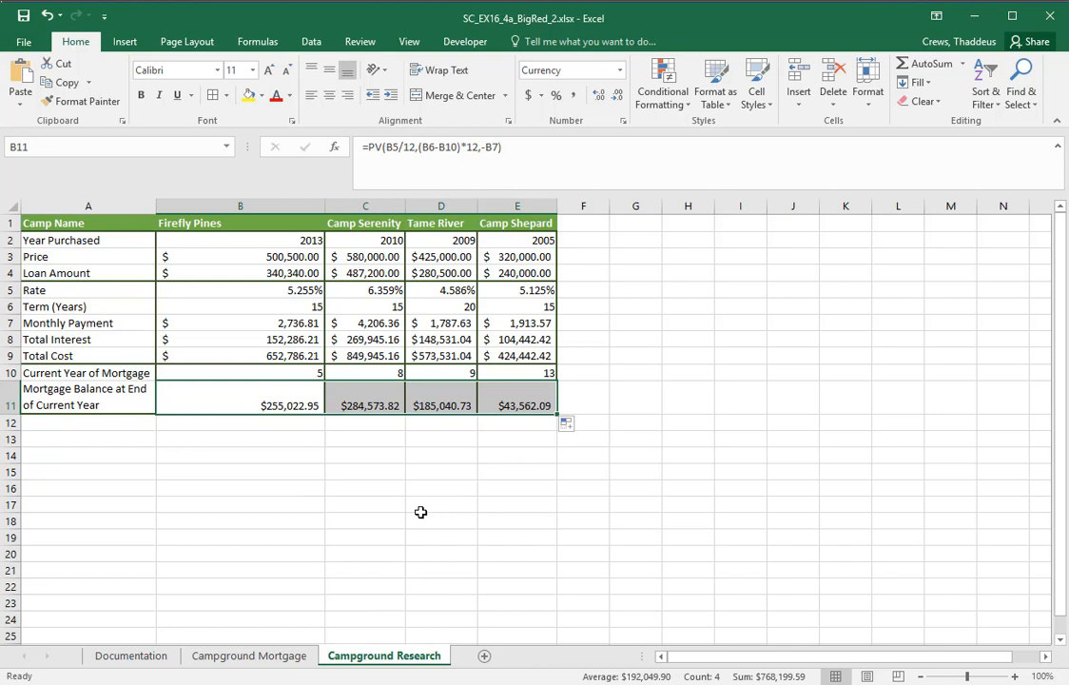
pyautogui.click(106, 403)
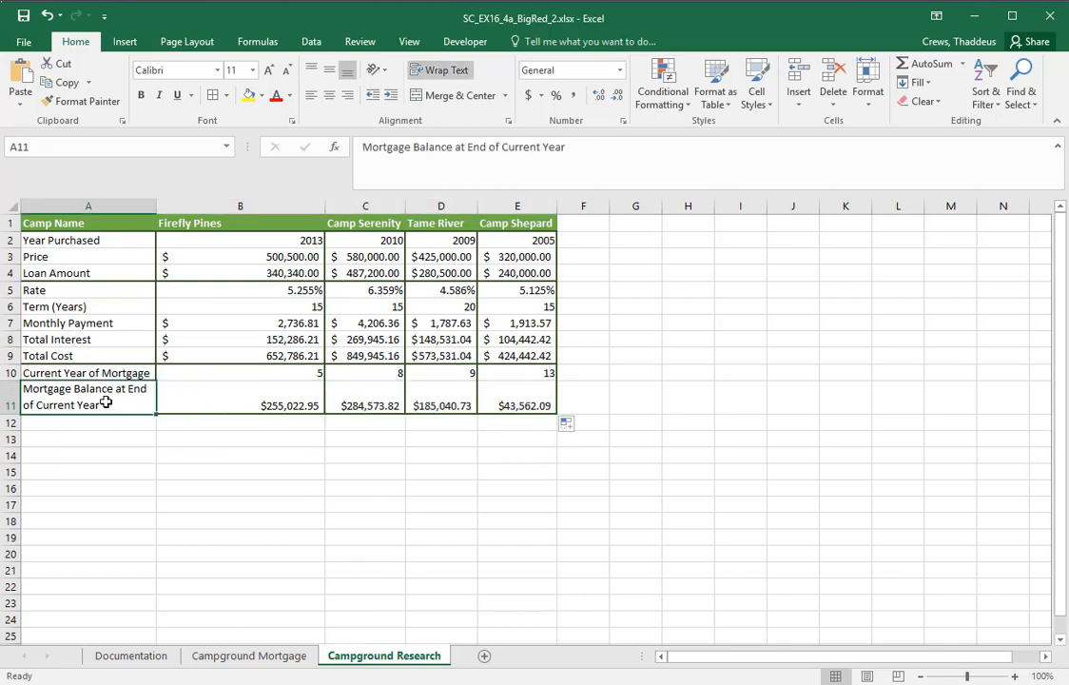
# Switch to the Word instructions, reread the copy-formula line and closing paragraph, and review both Final Figures
pyautogui.hotkey('alt', 'Tab')
pyautogui.scroll(8, 397, 418)
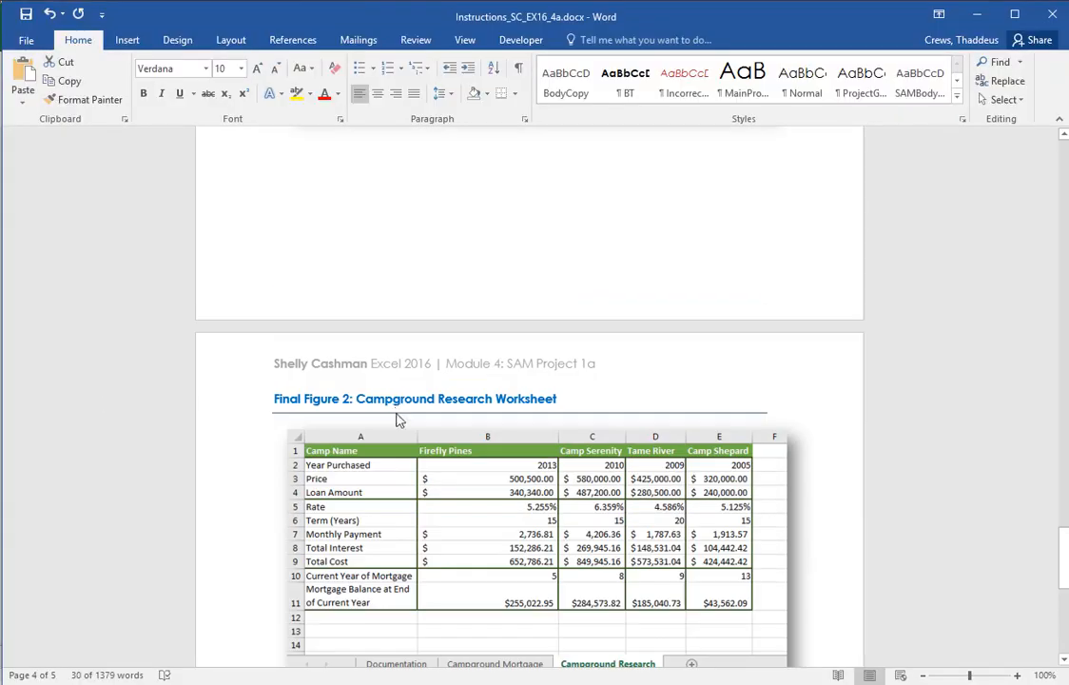
pyautogui.scroll(6, 398, 418)
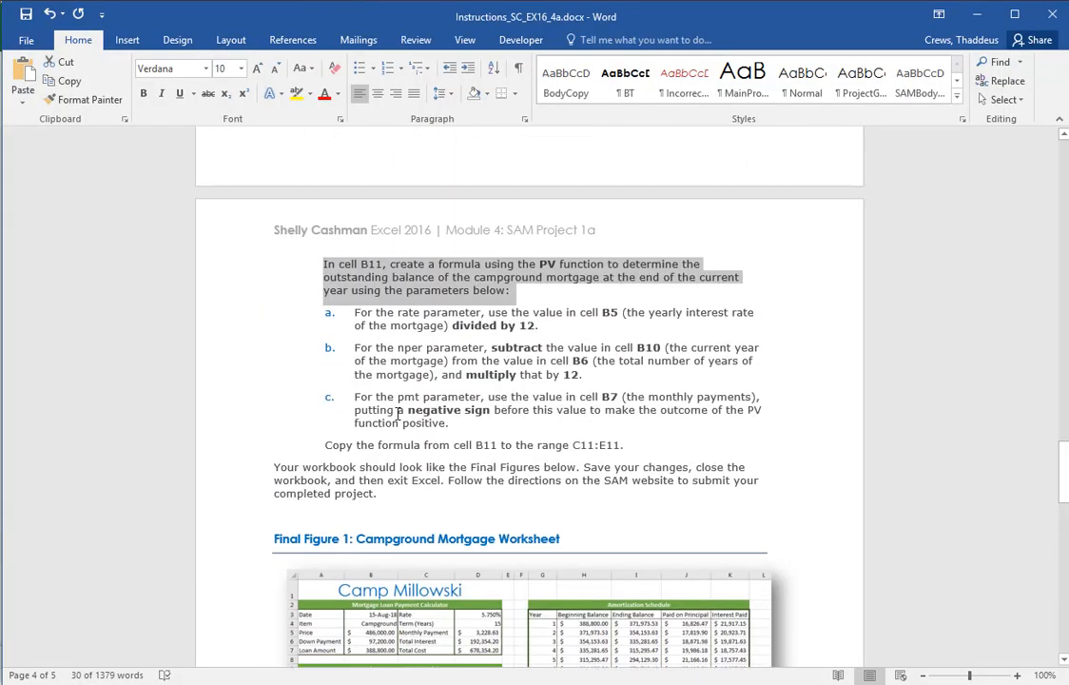
pyautogui.click(238, 449)
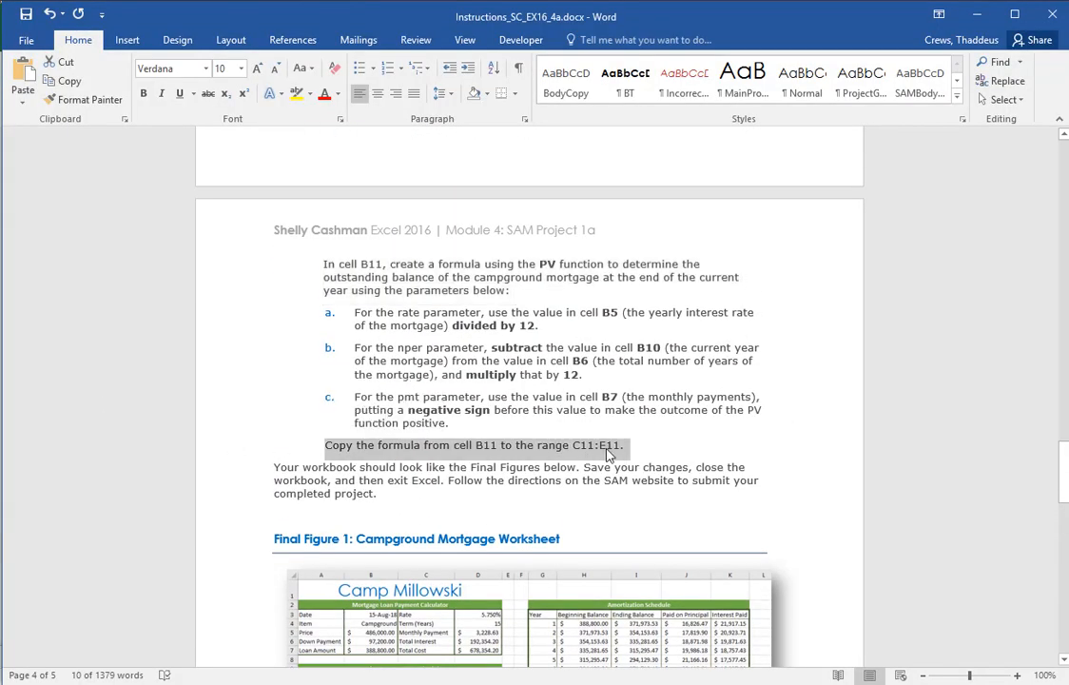
pyautogui.doubleClick(224, 479)
pyautogui.scroll(-8, 582, 519)
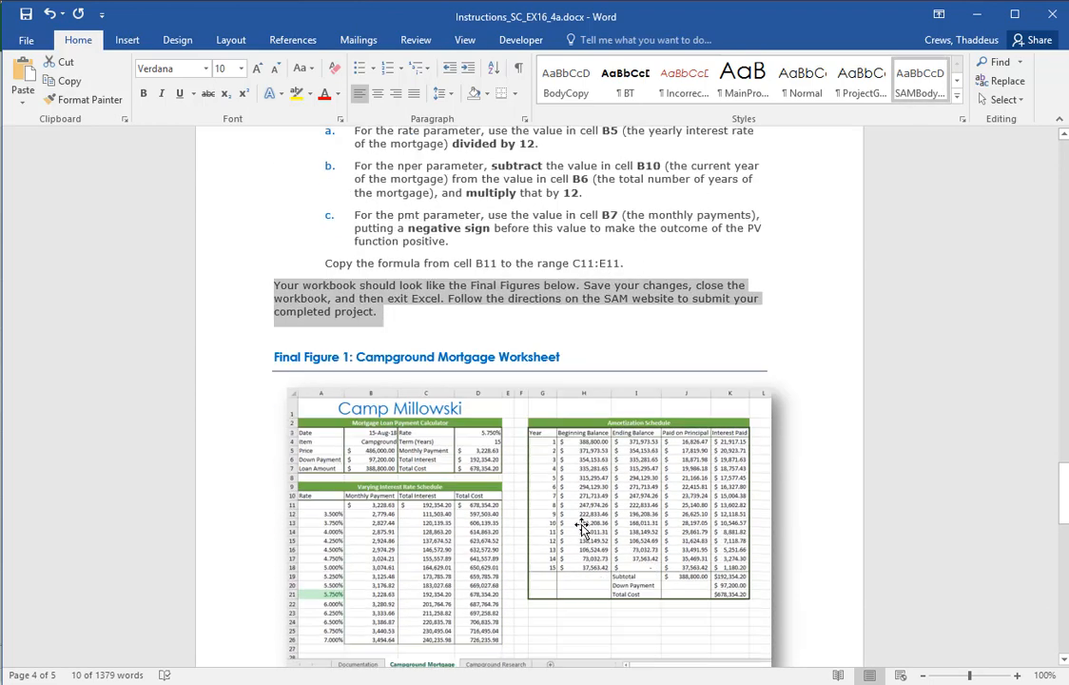
pyautogui.scroll(-9, 577, 511)
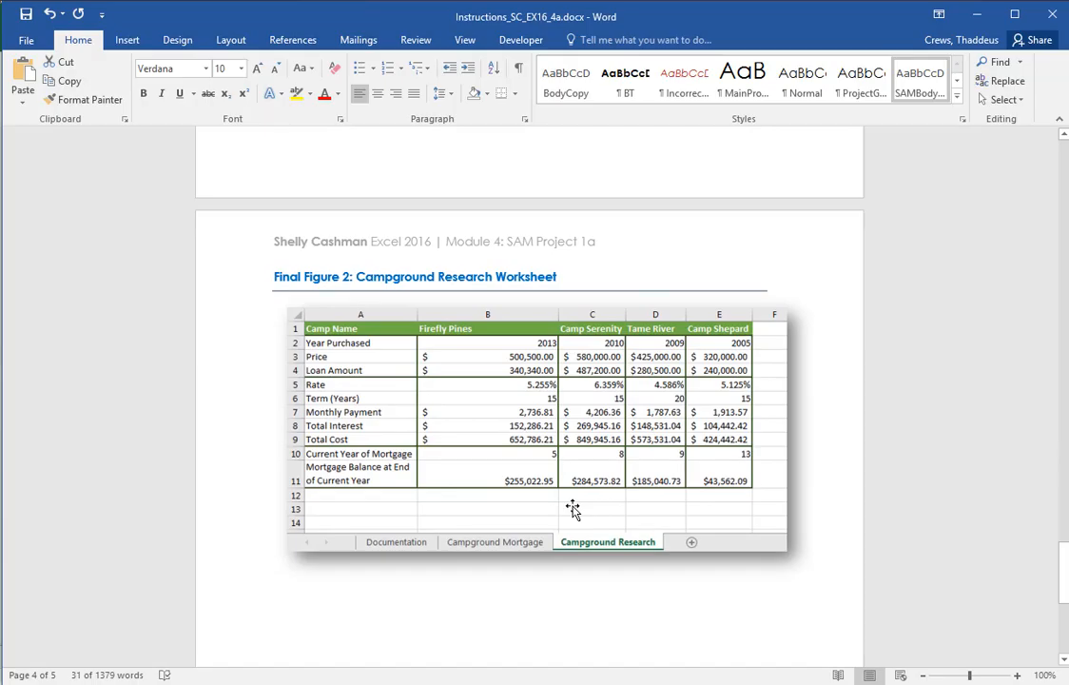
# Switch back to Excel, save the workbook SC_EX16_4a_BigRed_2.xlsx and close it
pyautogui.hotkey('alt', 'Tab')
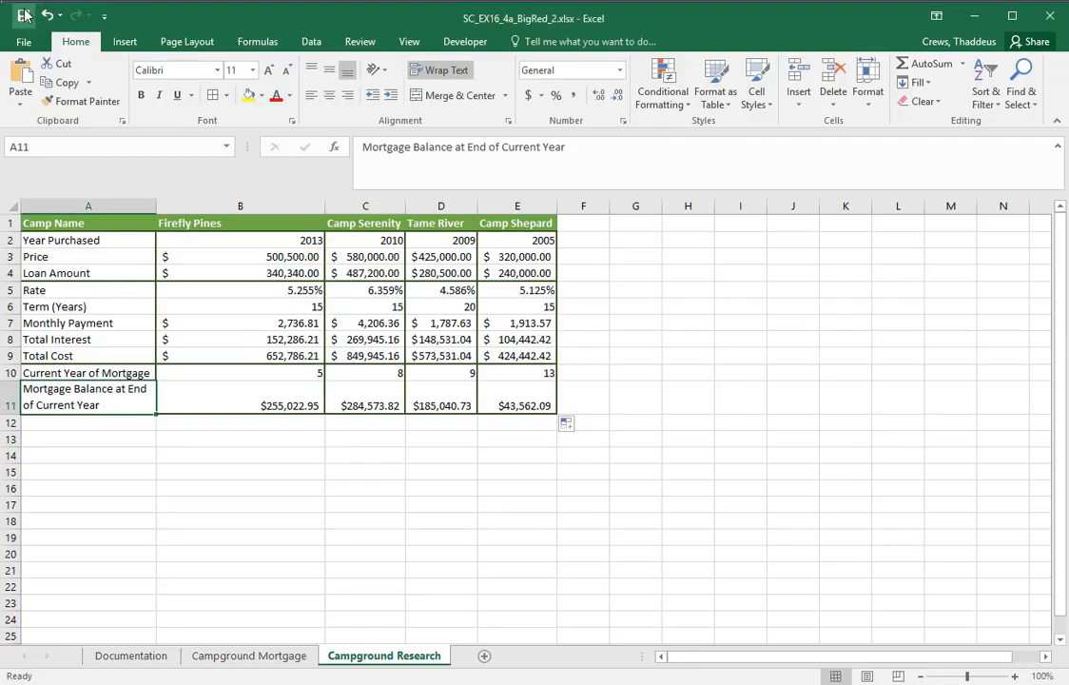
pyautogui.click(24, 14)
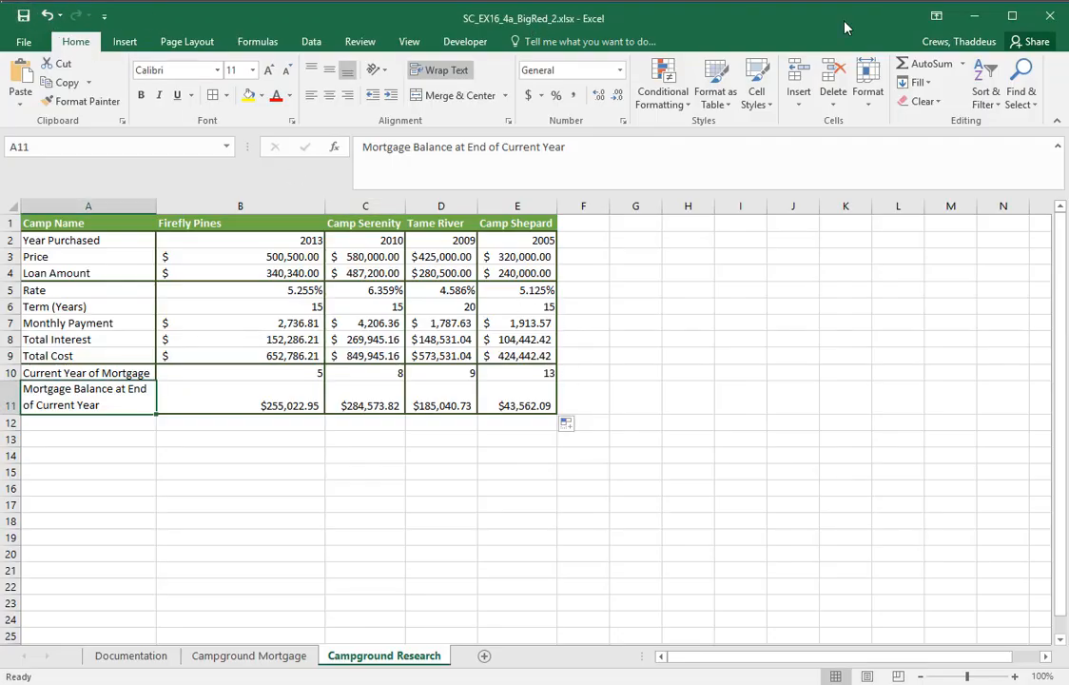
pyautogui.click(1052, 19)
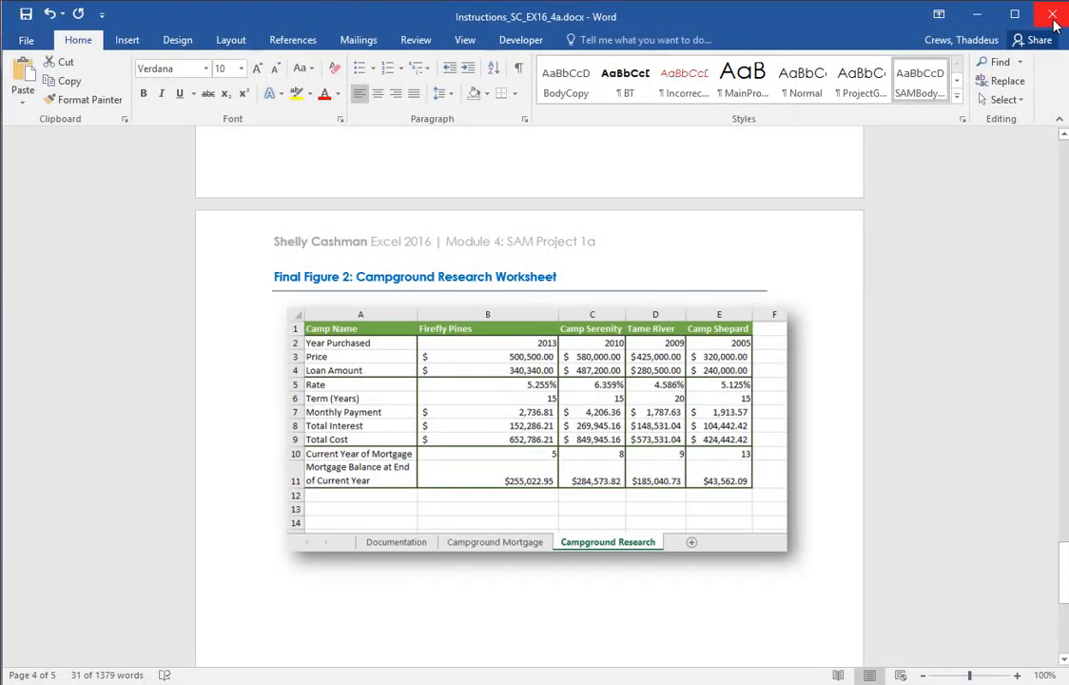
# Switch to the SAM site in the browser, upload SC_EX16_4a_BigRed_2.xlsx from the Desktop and submit it for CIS 141-Excel 4
pyautogui.hotkey('alt', 'Tab')
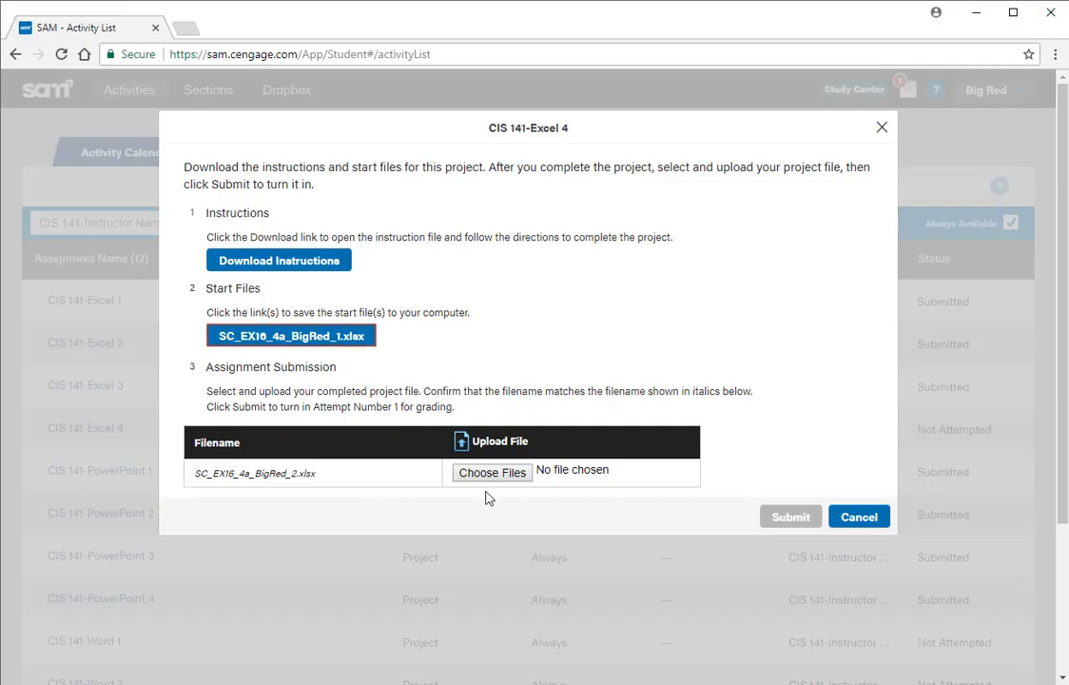
pyautogui.click(491, 472)
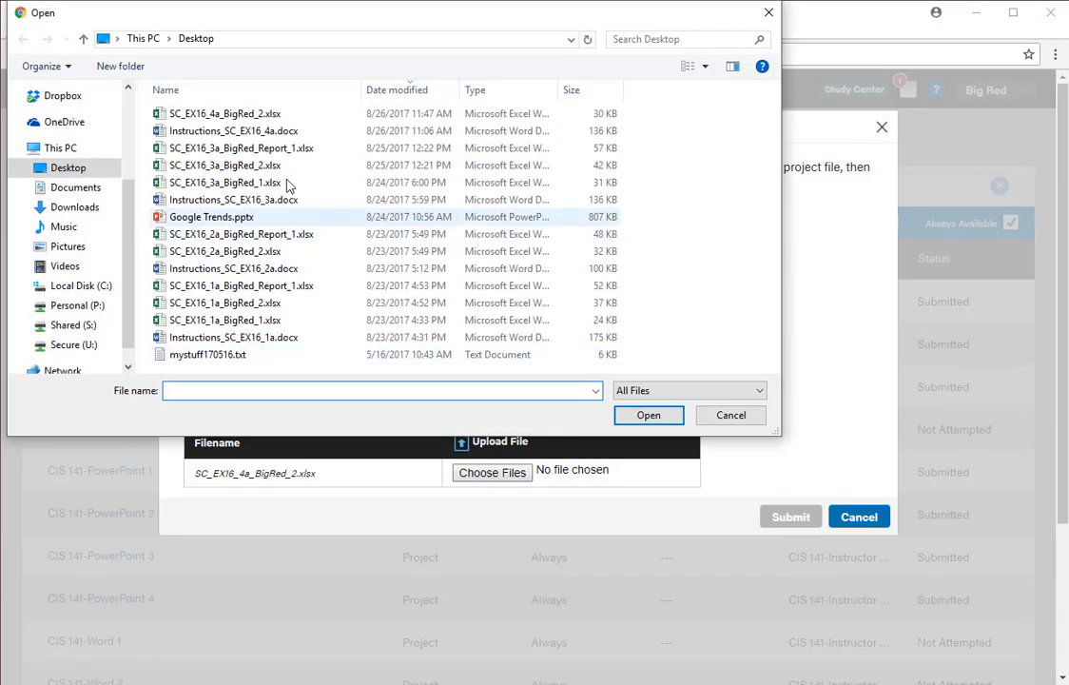
pyautogui.click(400, 91)
pyautogui.click(398, 92)
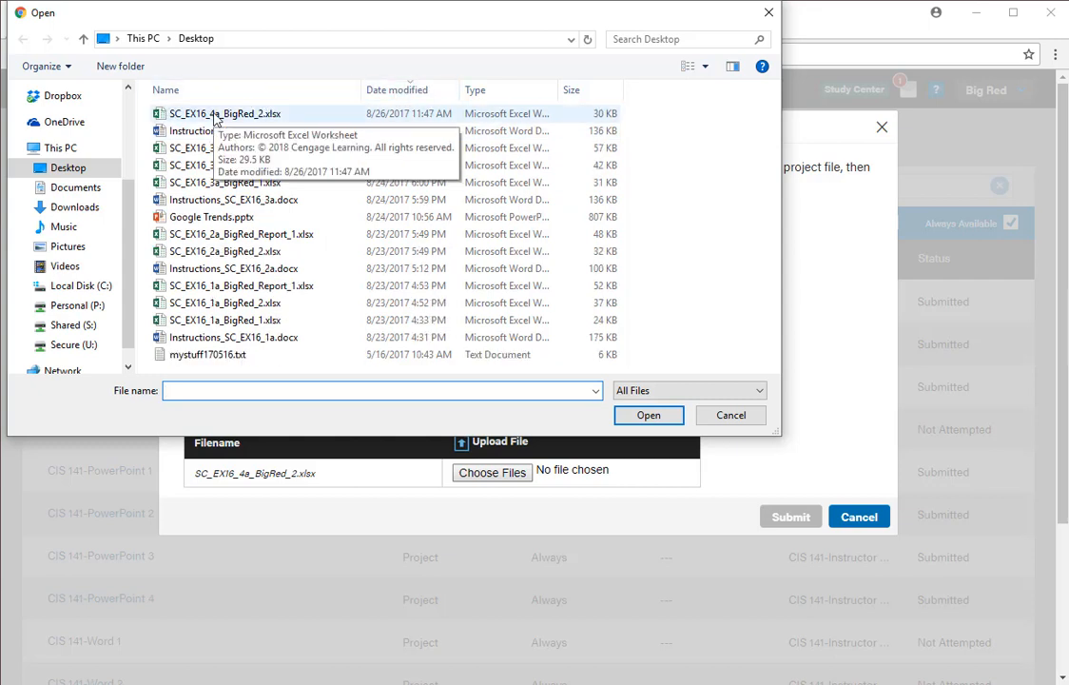
pyautogui.click(219, 114)
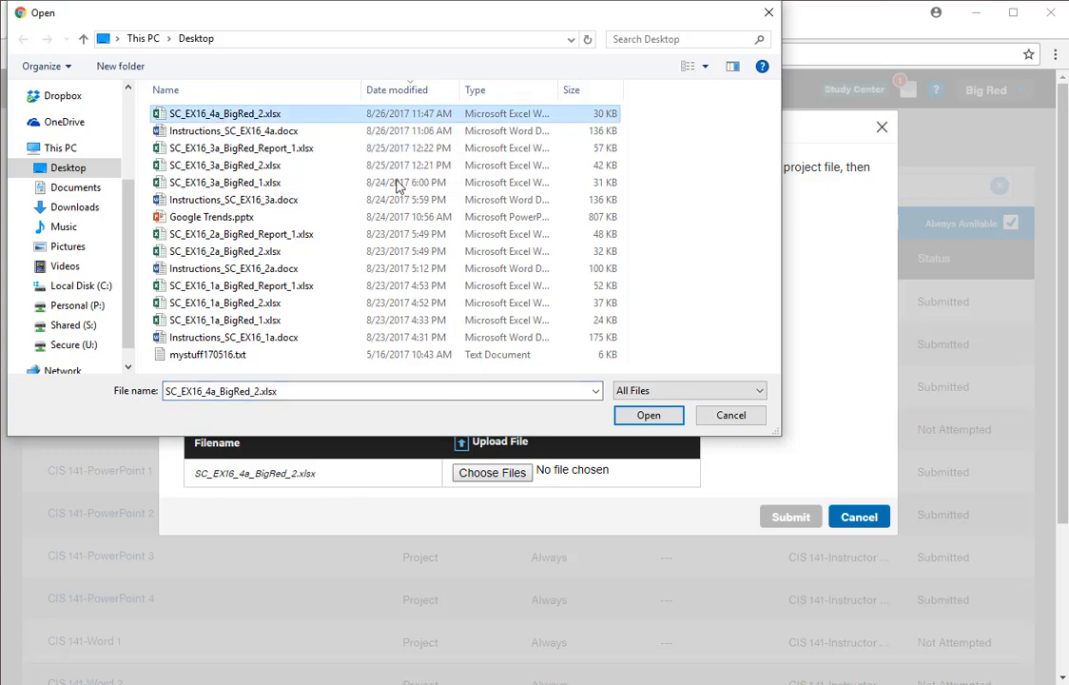
pyautogui.click(646, 414)
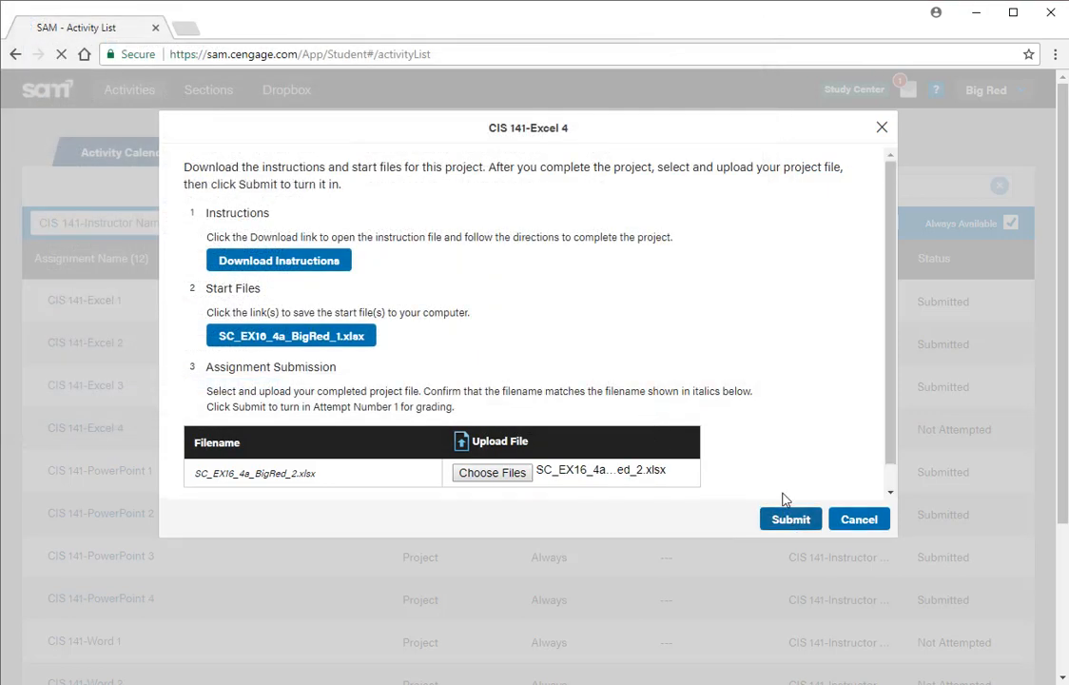
pyautogui.click(784, 516)
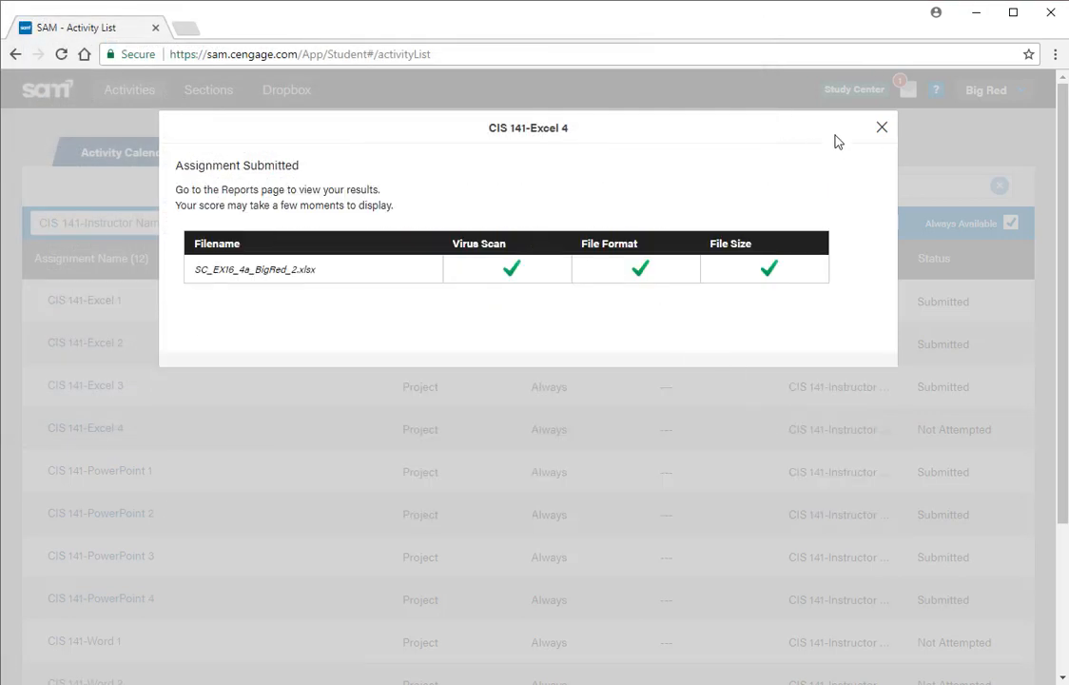
# Download the CIS 141-Excel 4 report to the Desktop as SC_EX16_4a_BigRed_Report_1.xlsx, then open it in Excel and select the score line
pyautogui.click(880, 129)
pyautogui.click(349, 158)
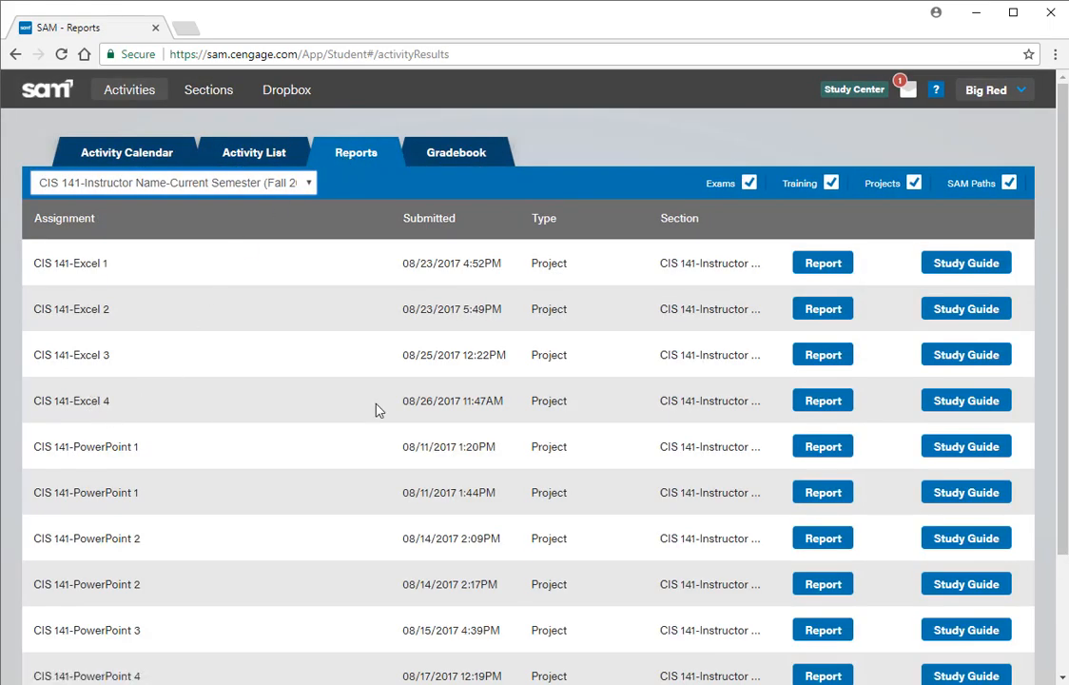
pyautogui.click(799, 403)
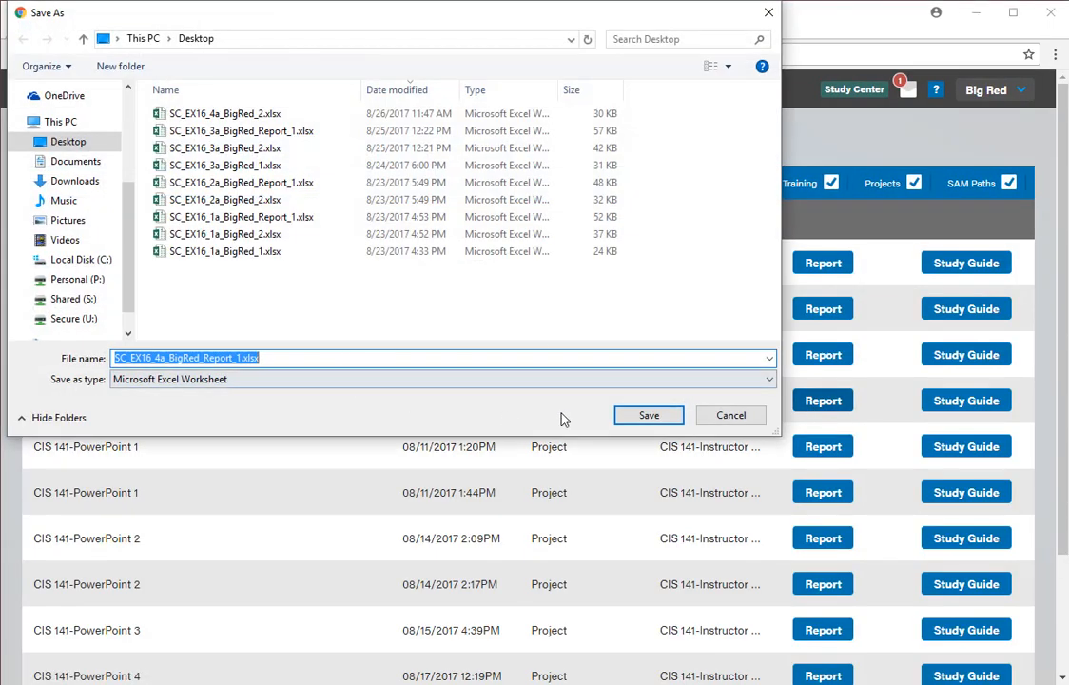
pyautogui.click(649, 416)
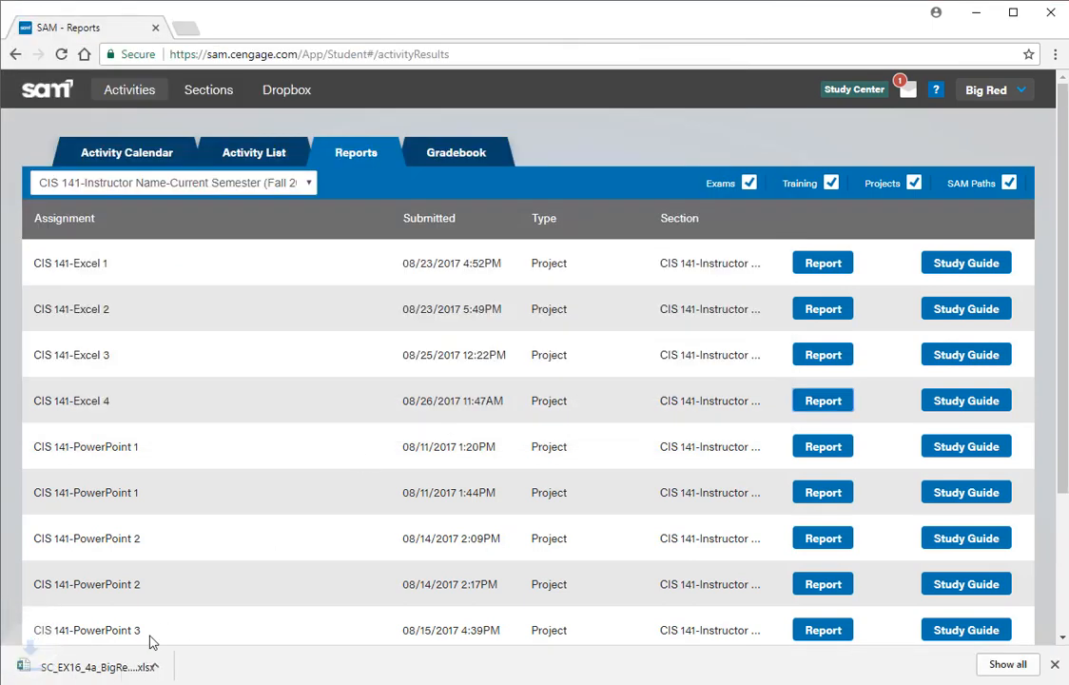
pyautogui.click(43, 663)
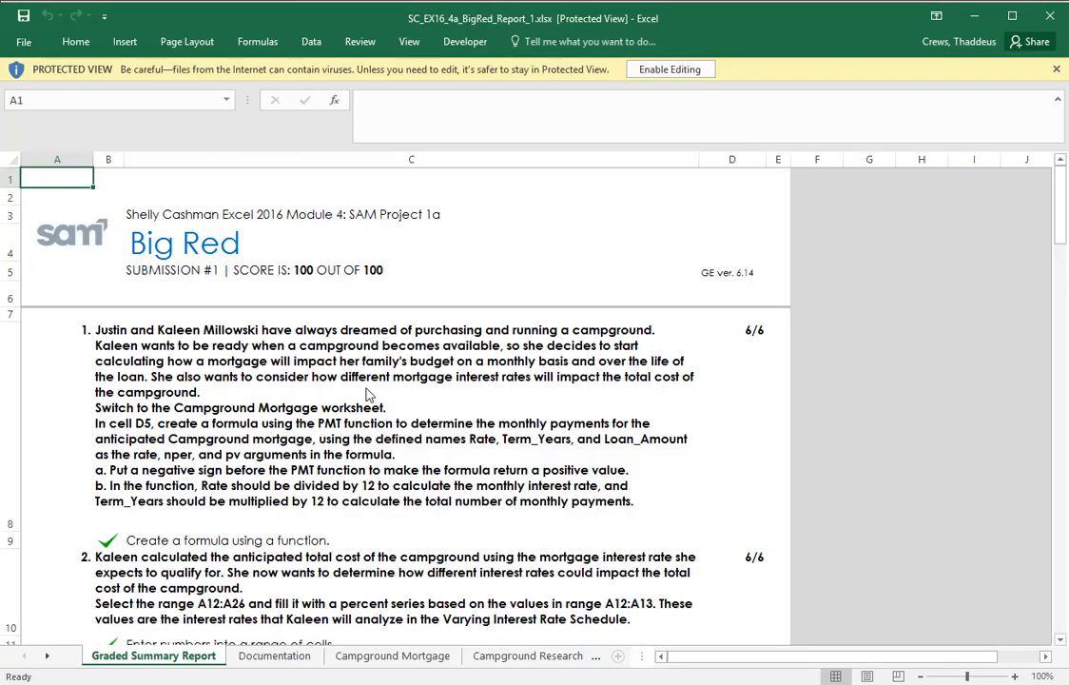
pyautogui.click(275, 270)
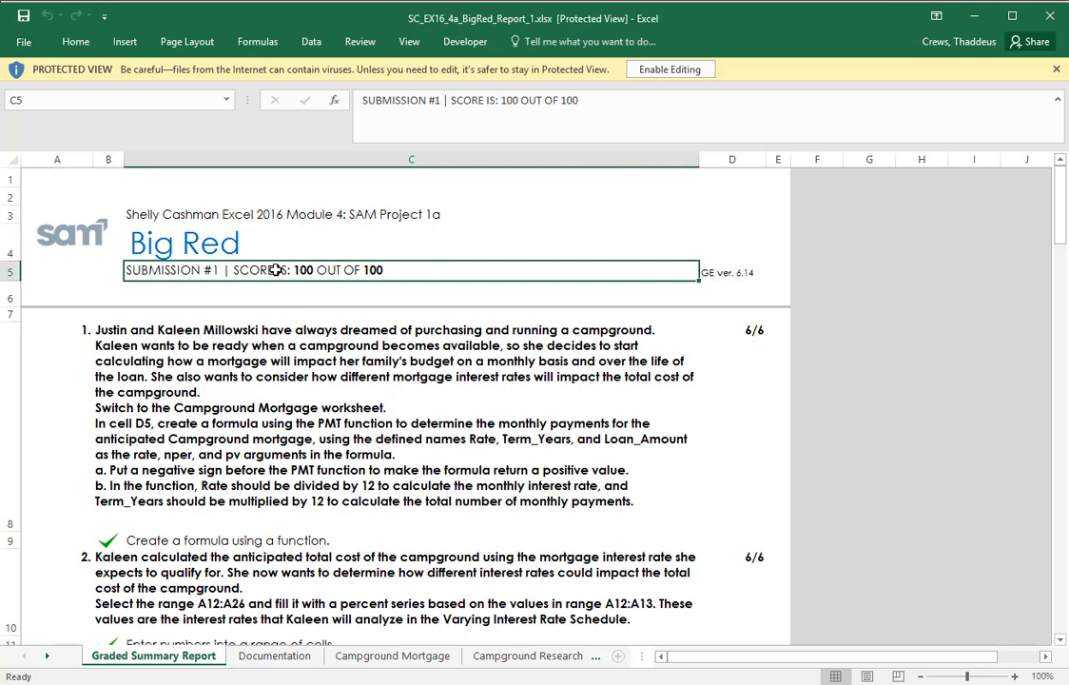